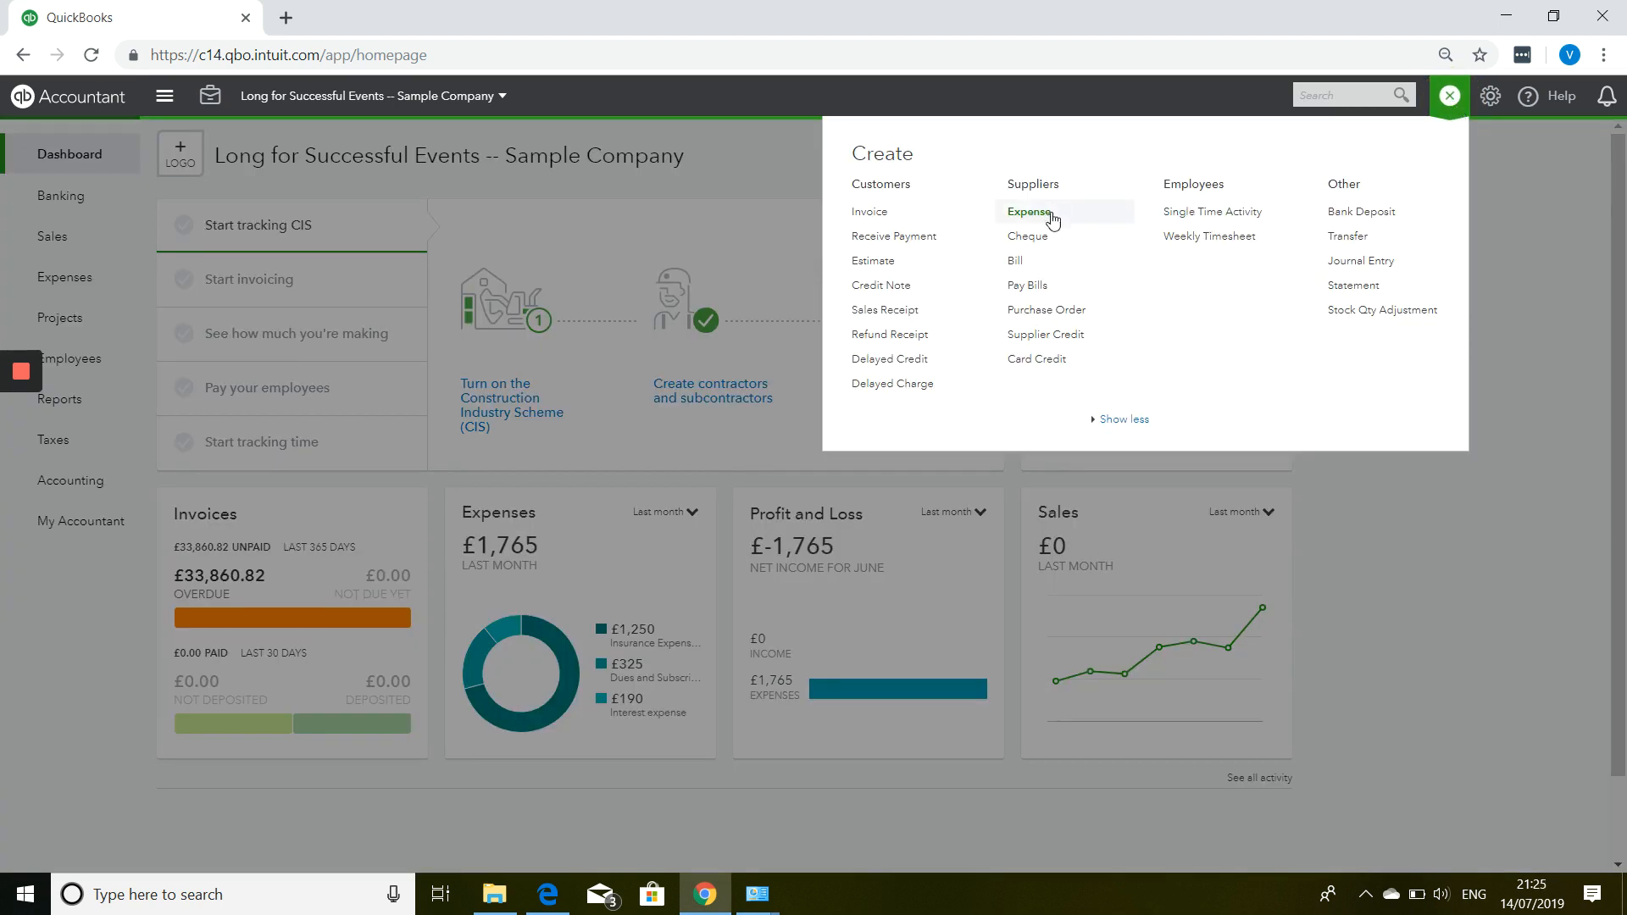
# Start a new supplier bill from the Create menu.
pyautogui.click(1033, 272)
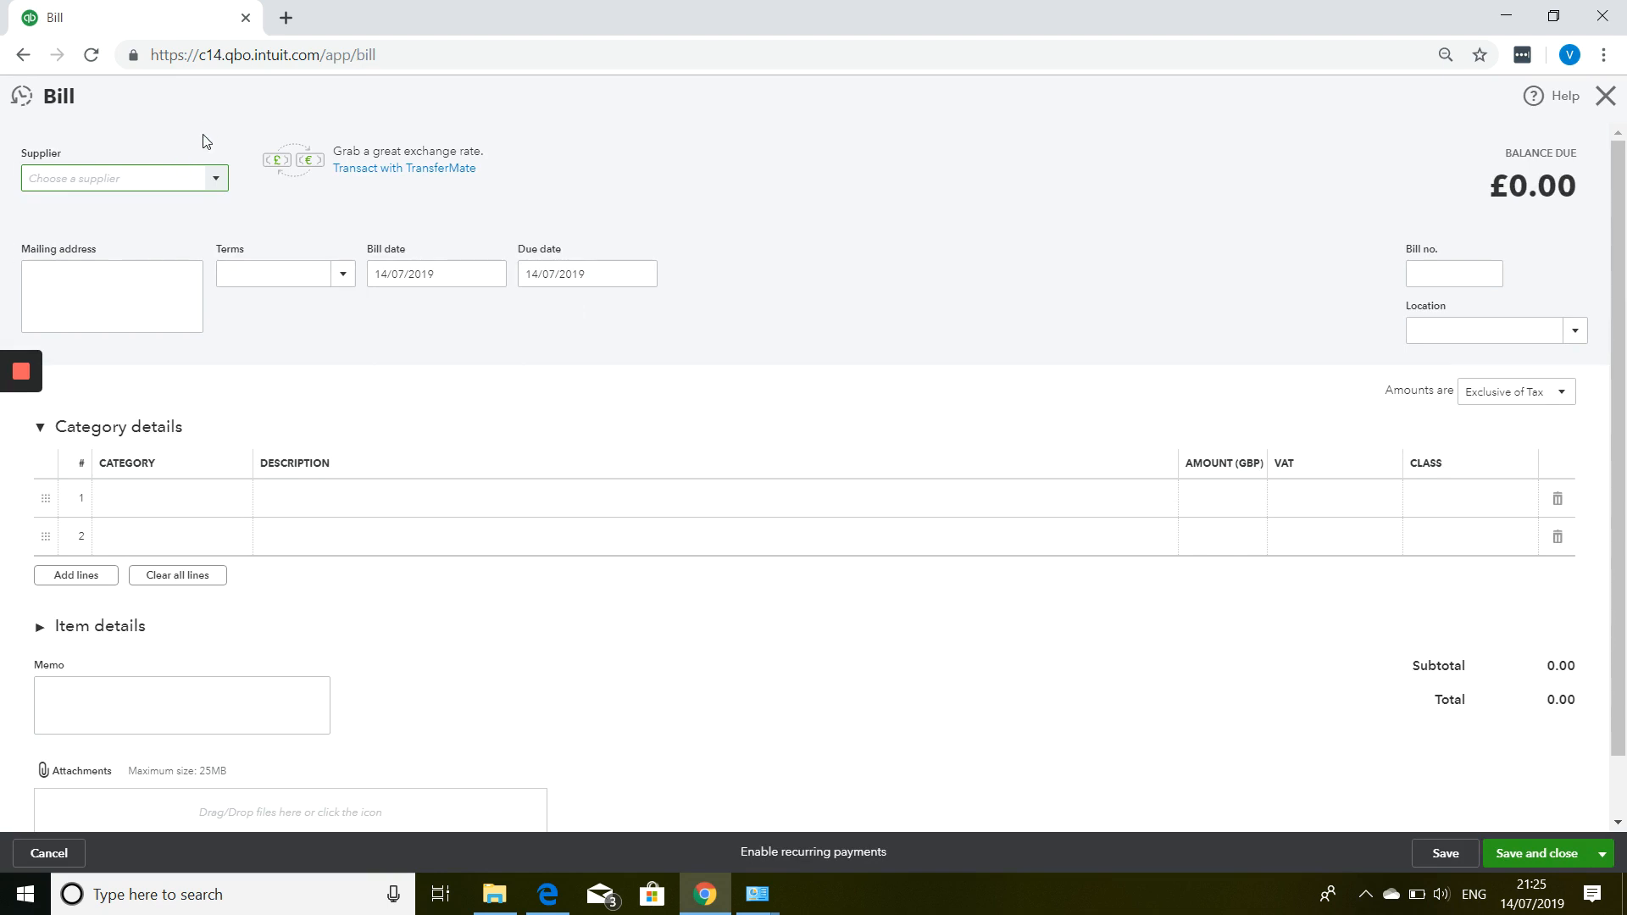
# Select the bill's supplier from the suggested match so its mailing address auto-fills.
pyautogui.click(217, 183)
pyautogui.scroll(-8, 189, 280)
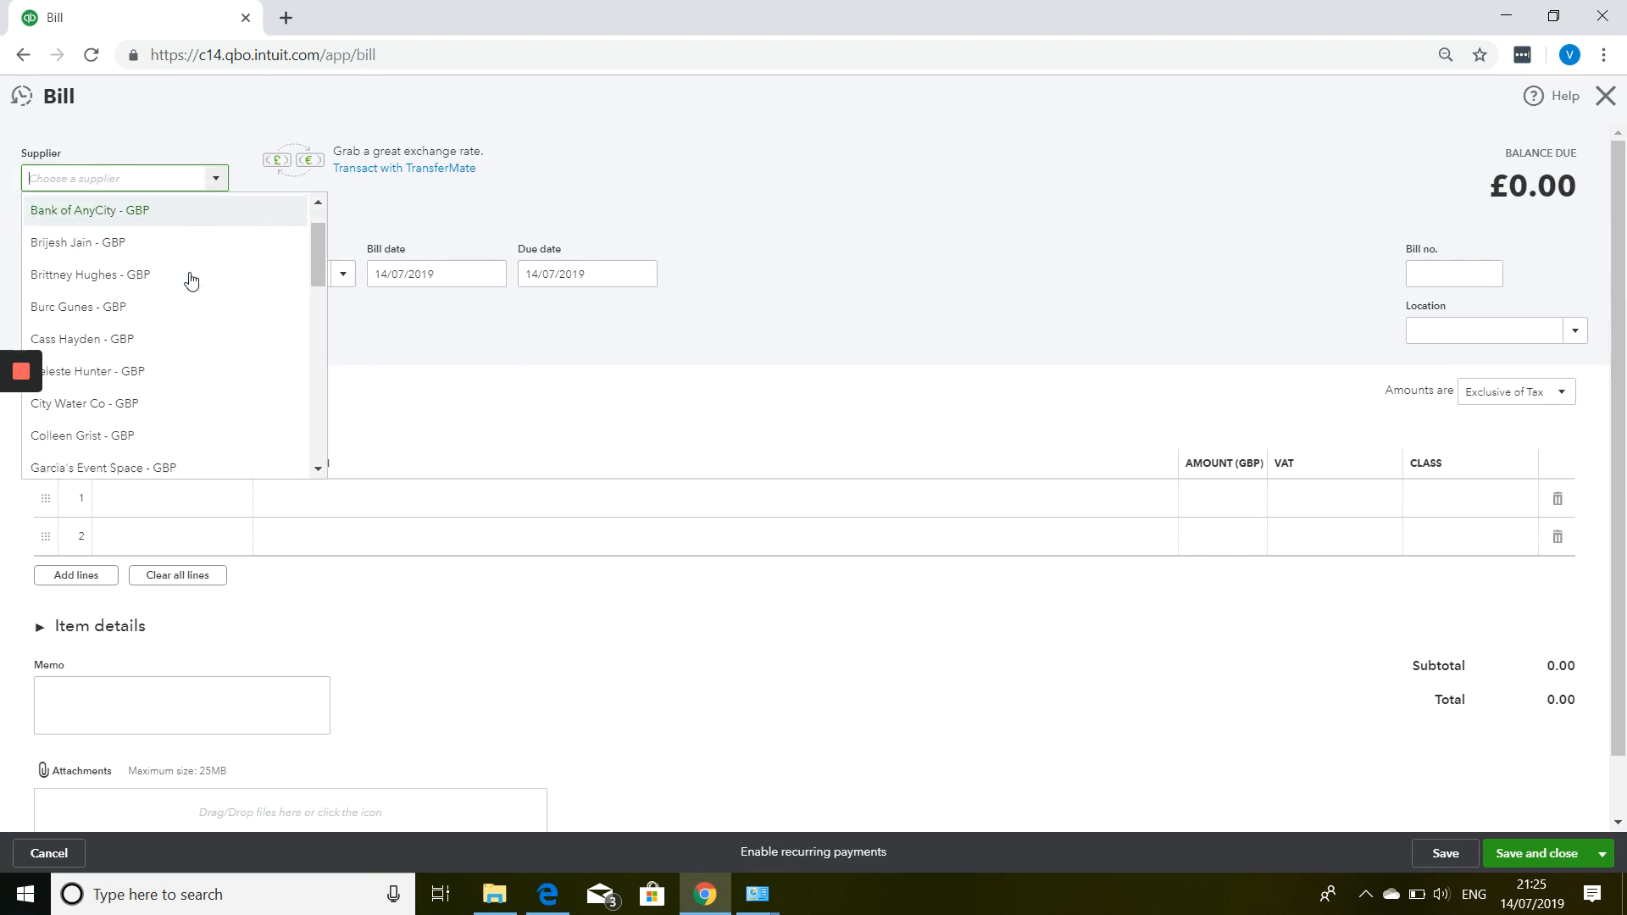
pyautogui.scroll(-5, 185, 285)
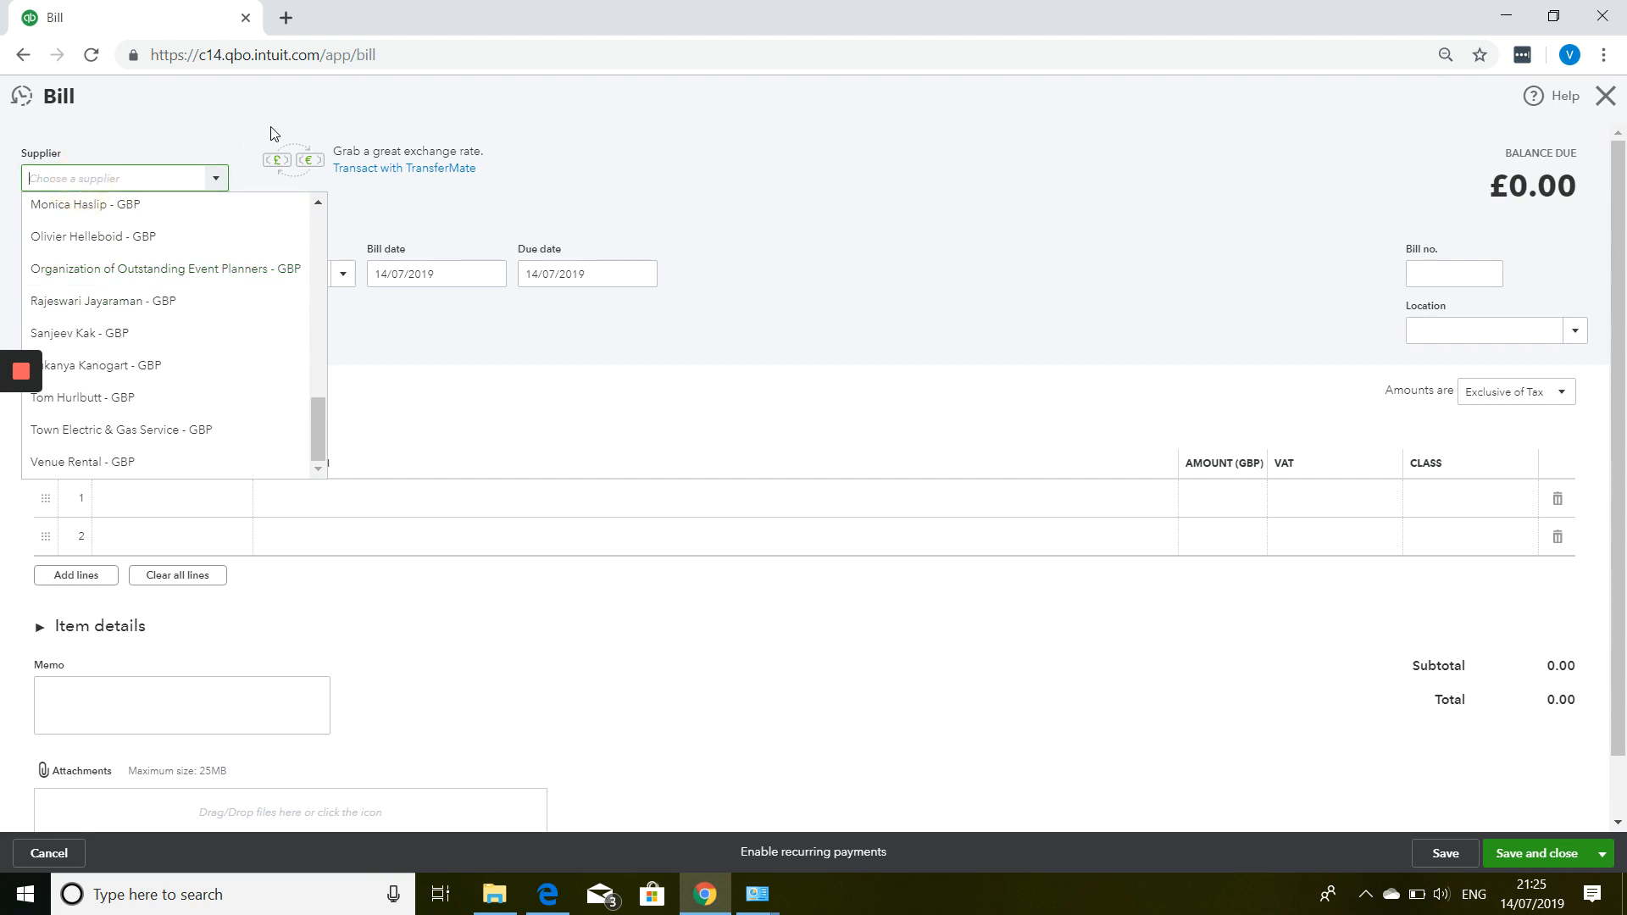
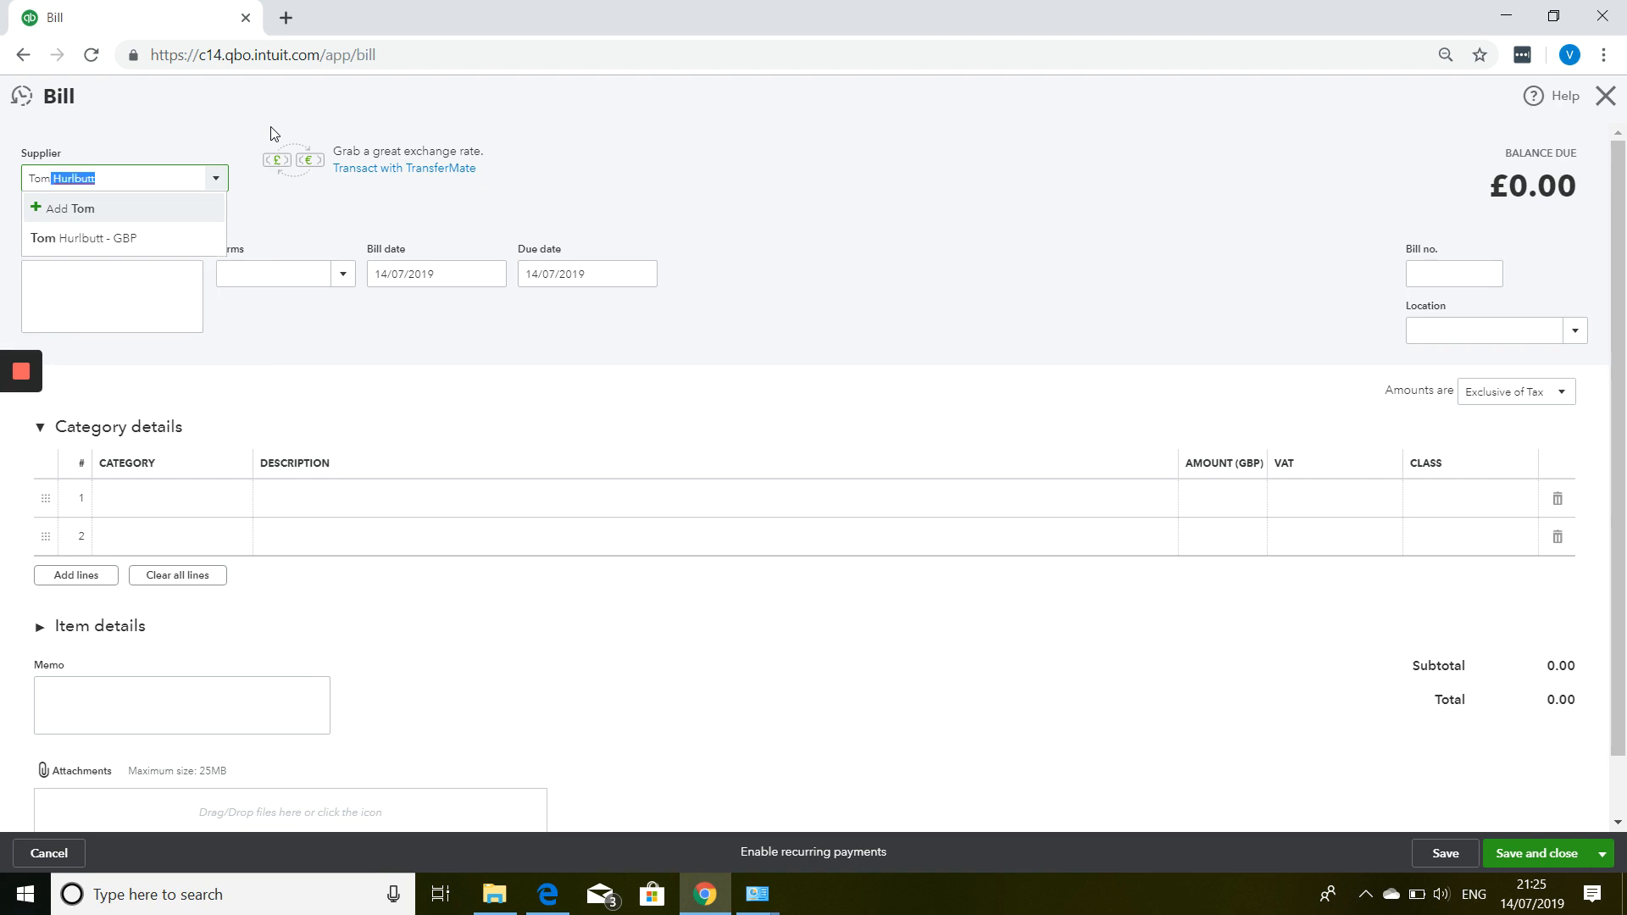
pyautogui.press('Tab')
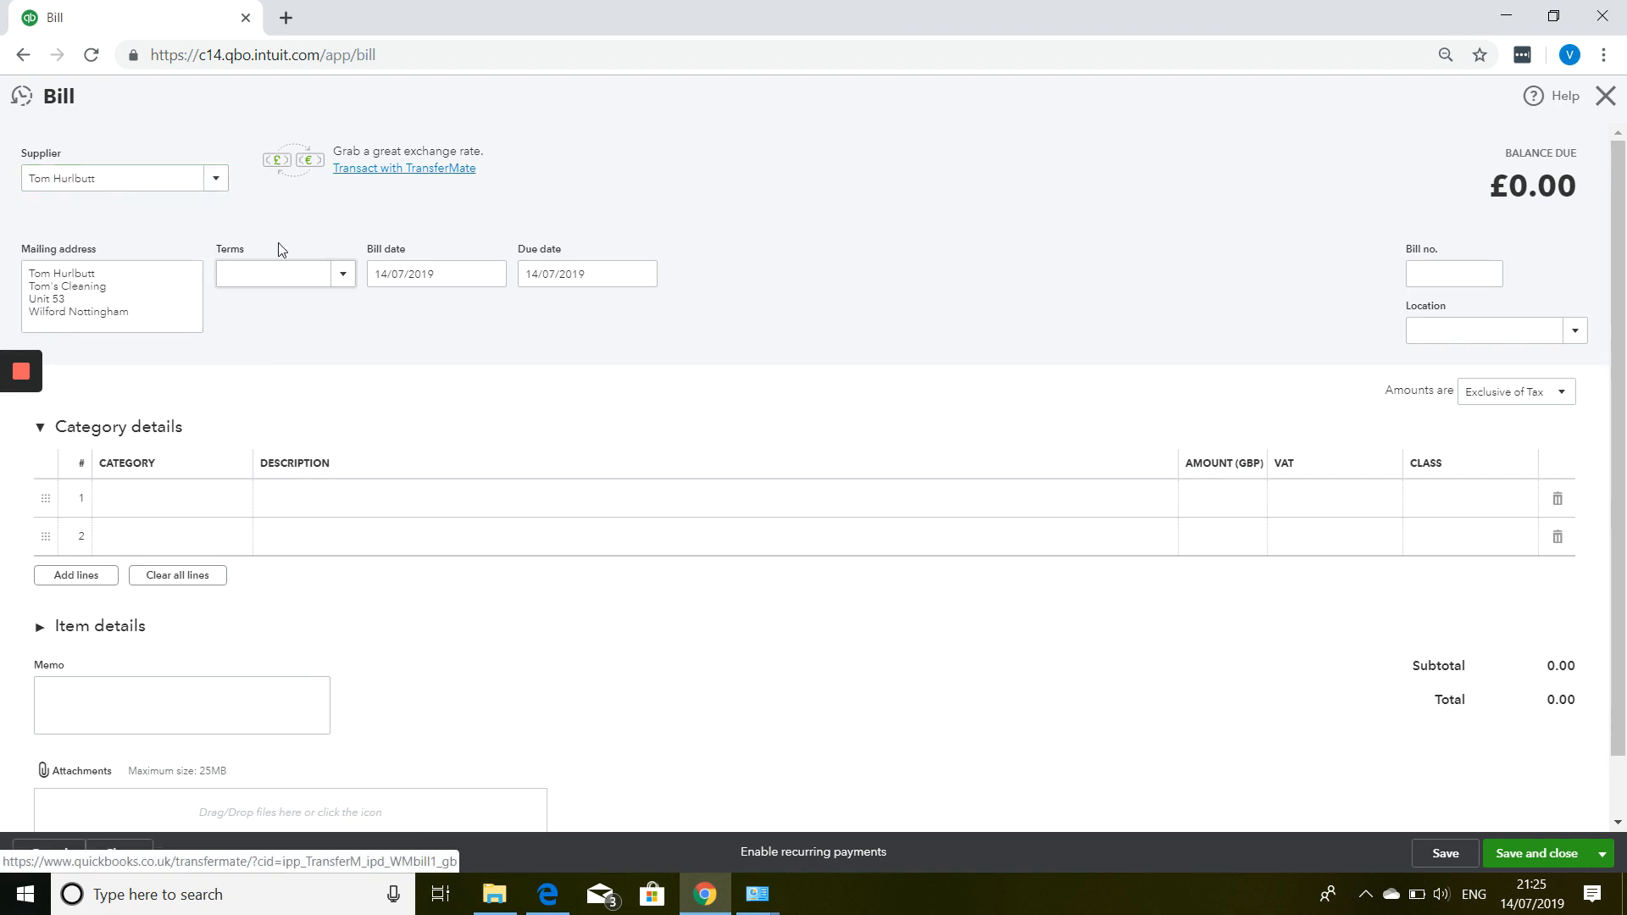
pyautogui.click(344, 276)
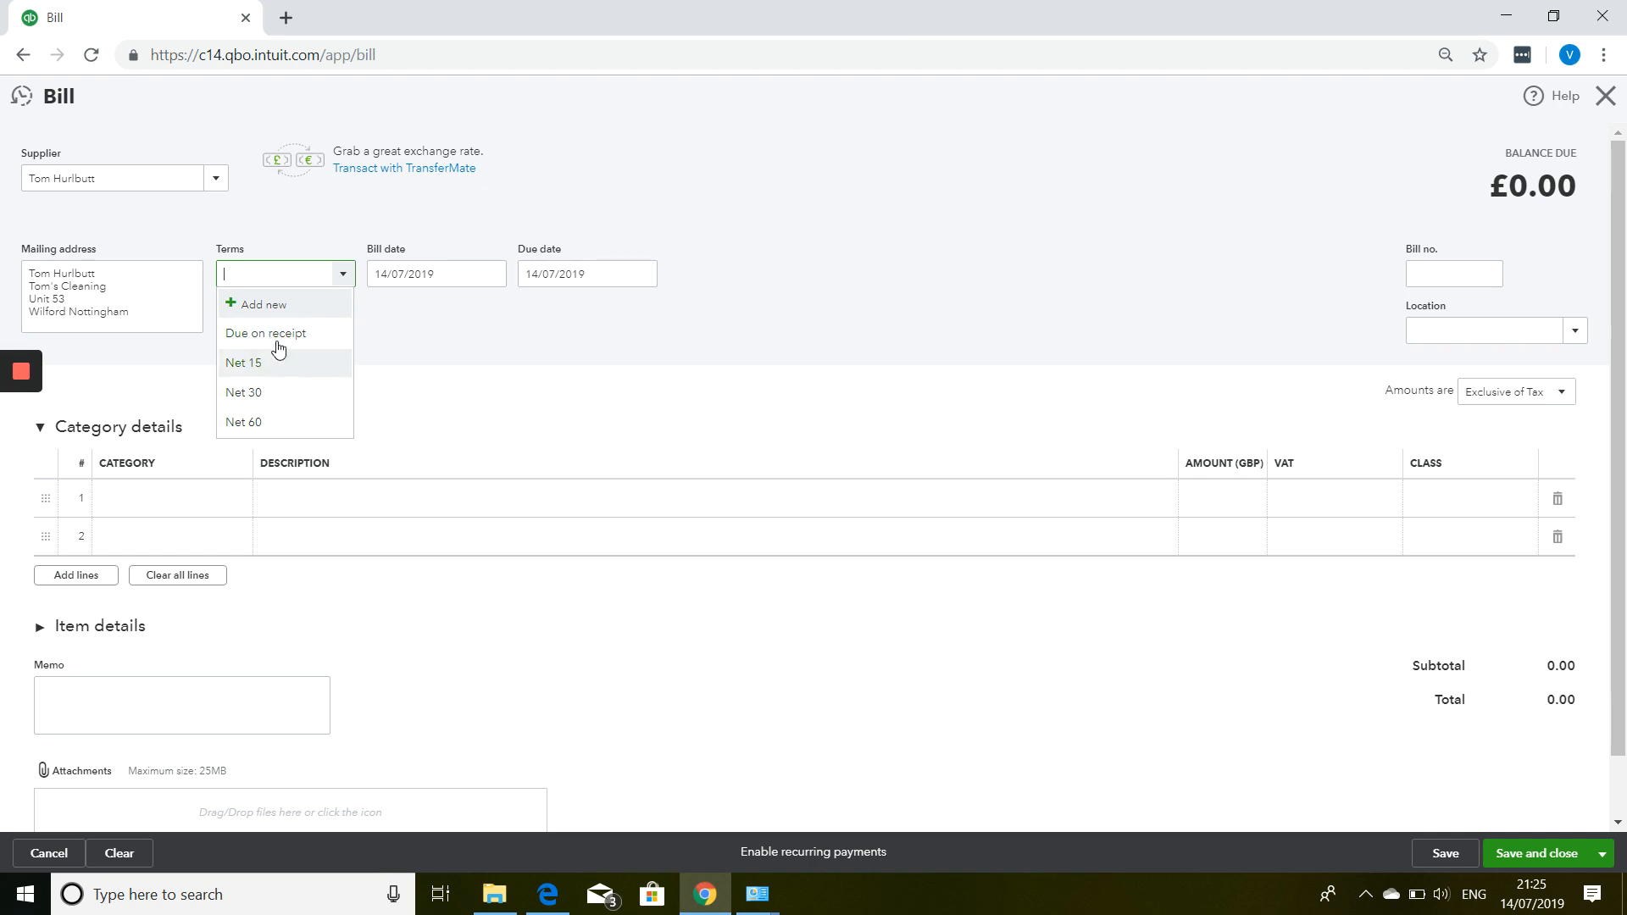
# Add a Net 7 payment term due in 7 days, moving the due date to 21/07/2019.
pyautogui.click(283, 306)
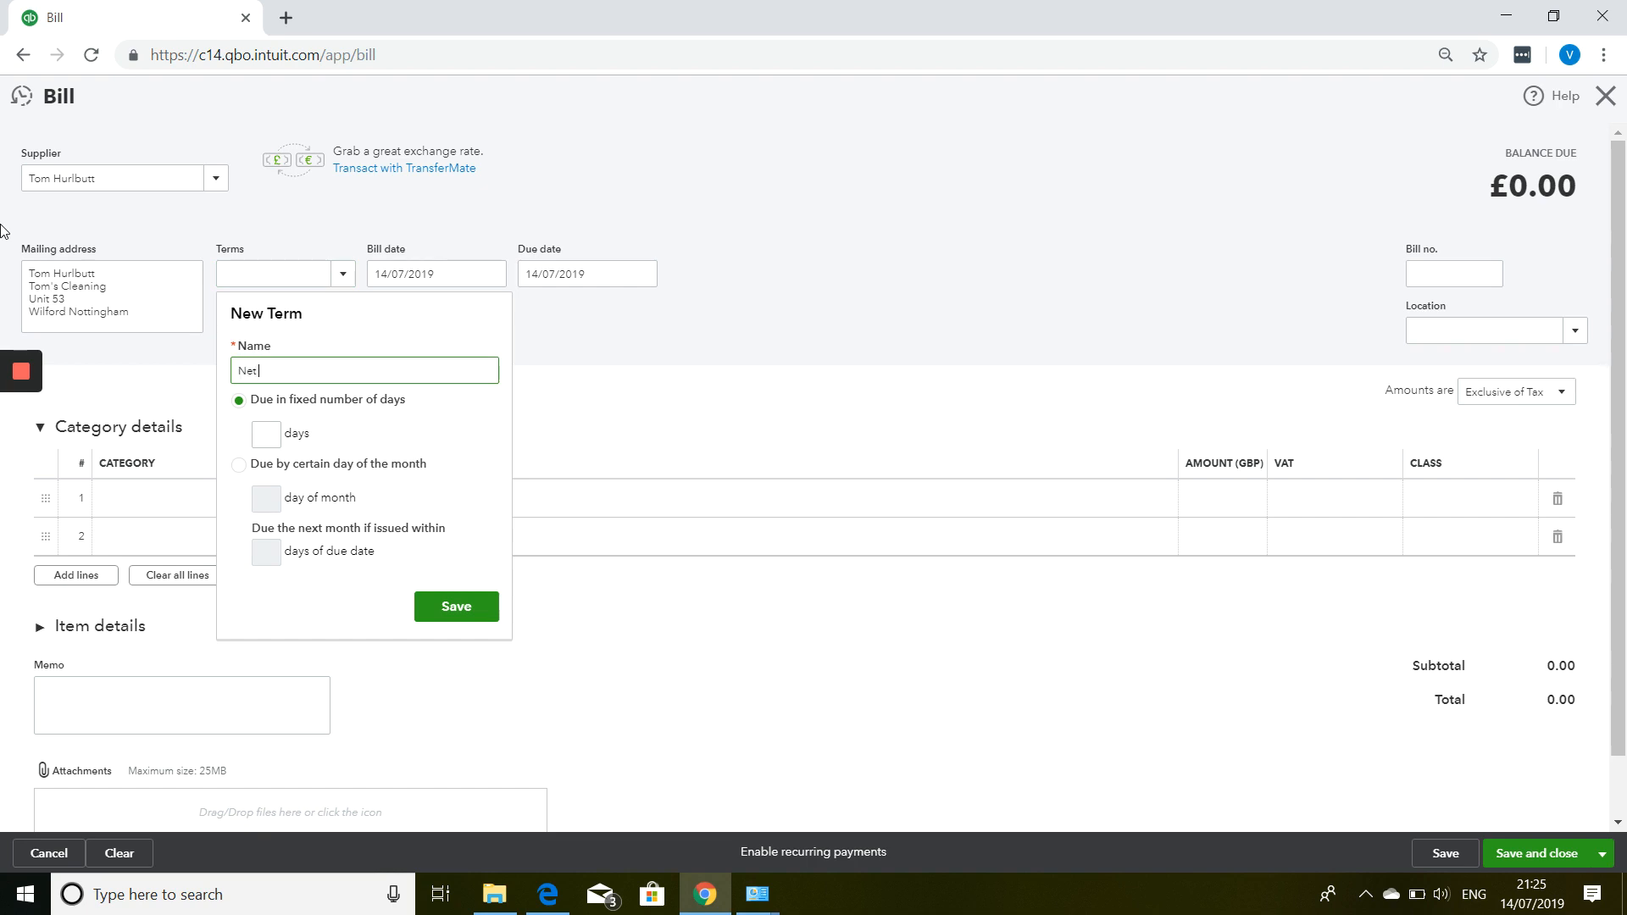
pyautogui.press('Tab')
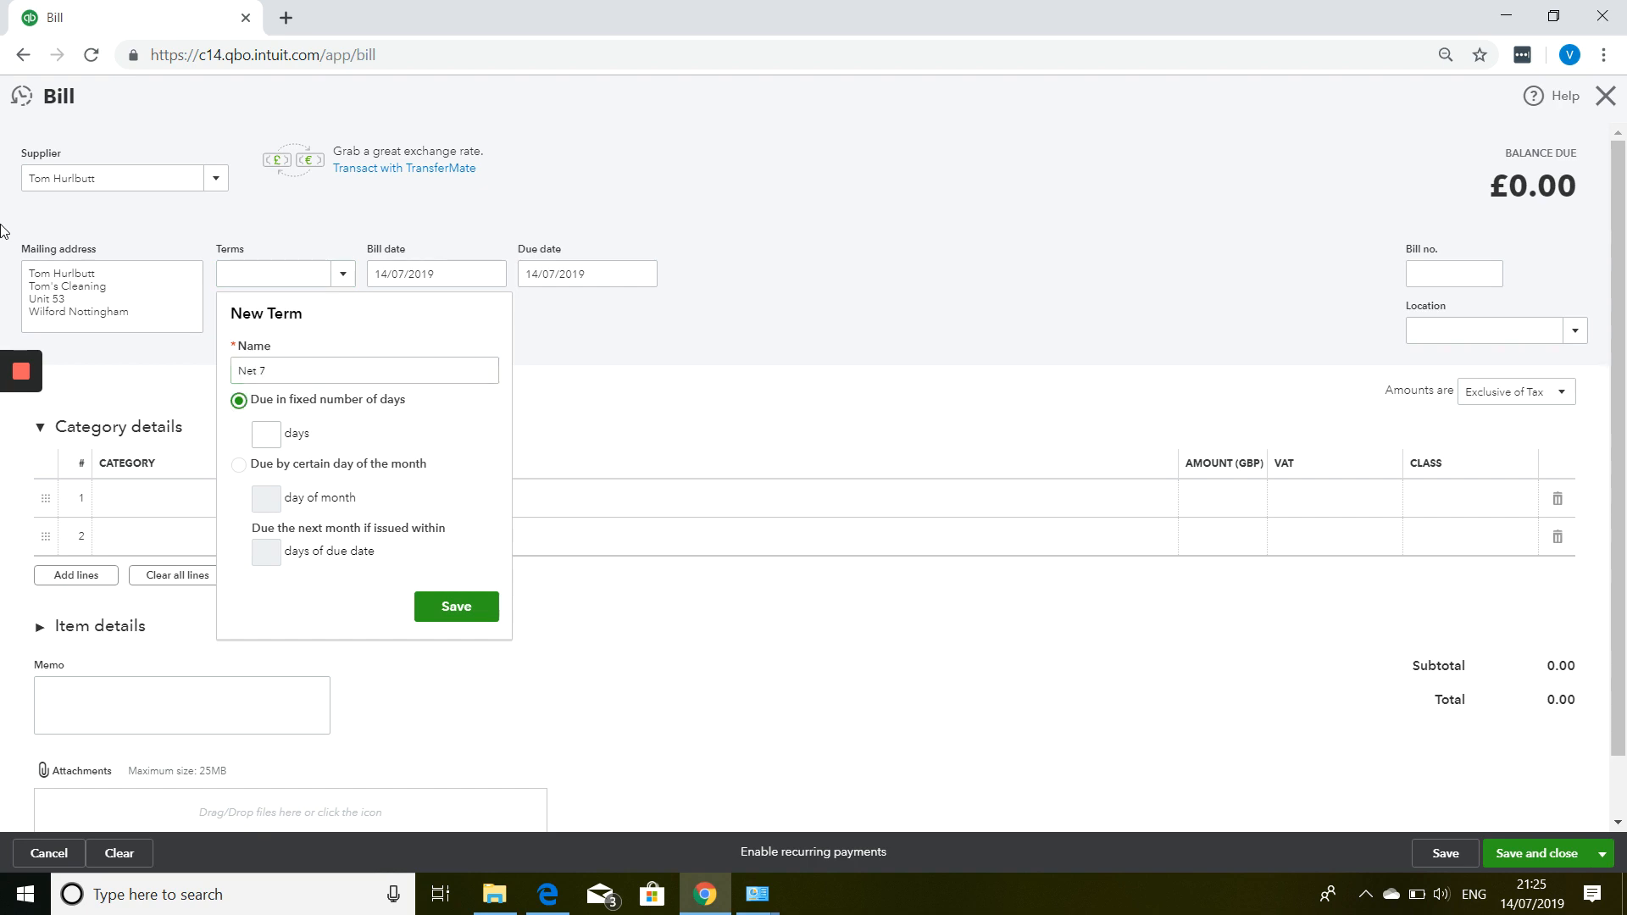
pyautogui.press('Tab')
pyautogui.moveTo(13, 356)
pyautogui.click(456, 607)
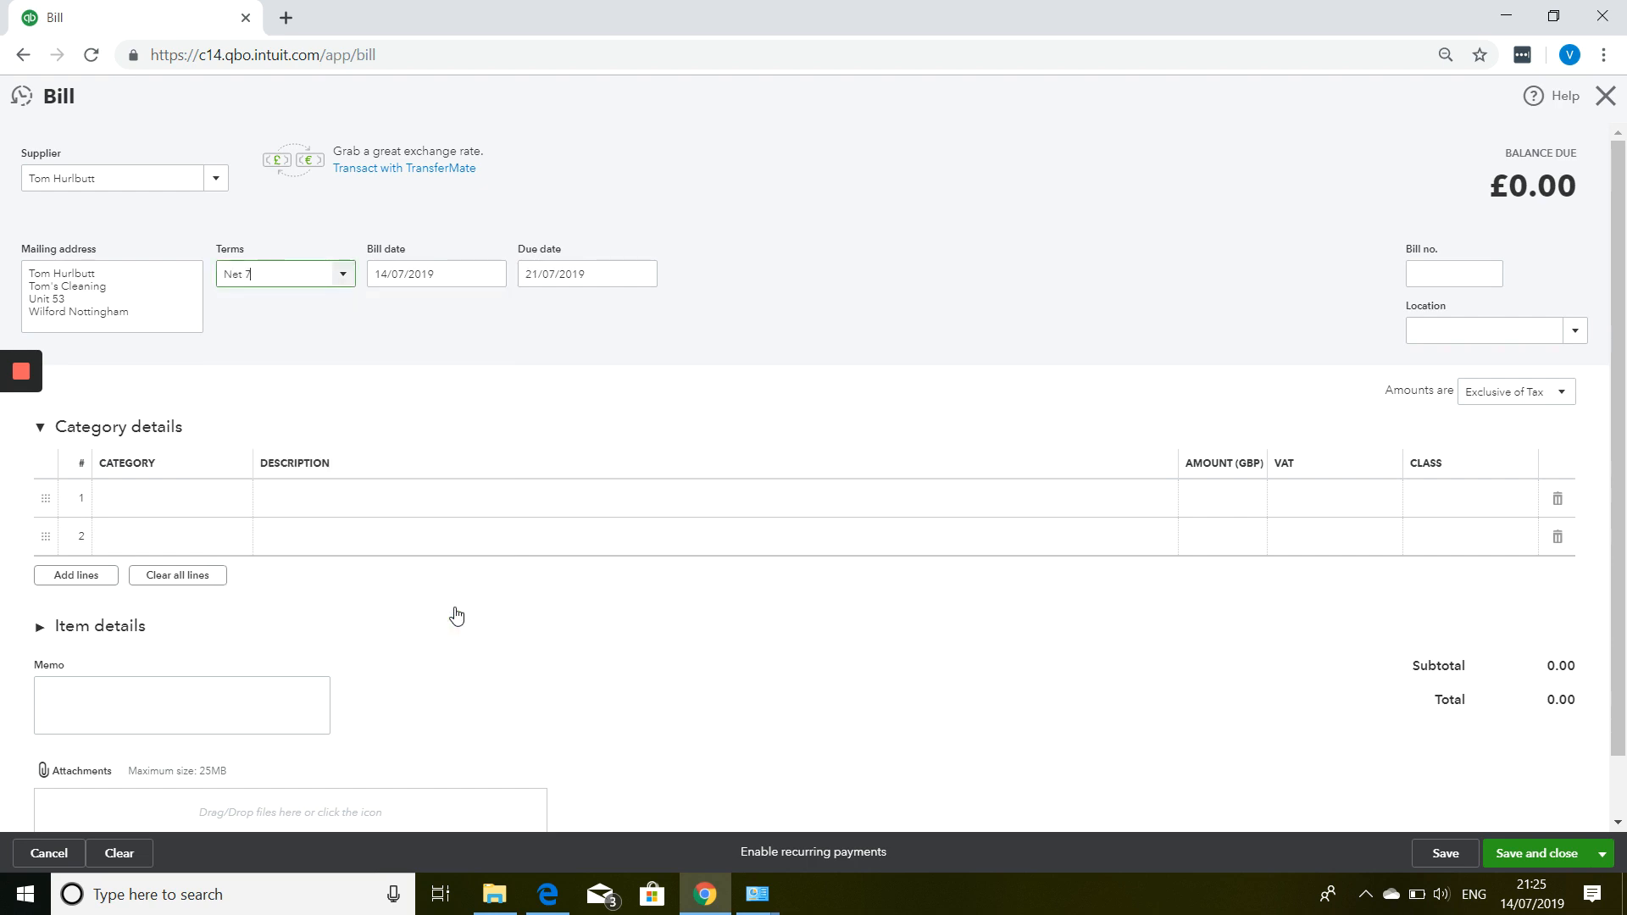
# Give the bill number 002, keeping bill date 14/07/2019 and due date 21/07/2019.
pyautogui.press('Tab')
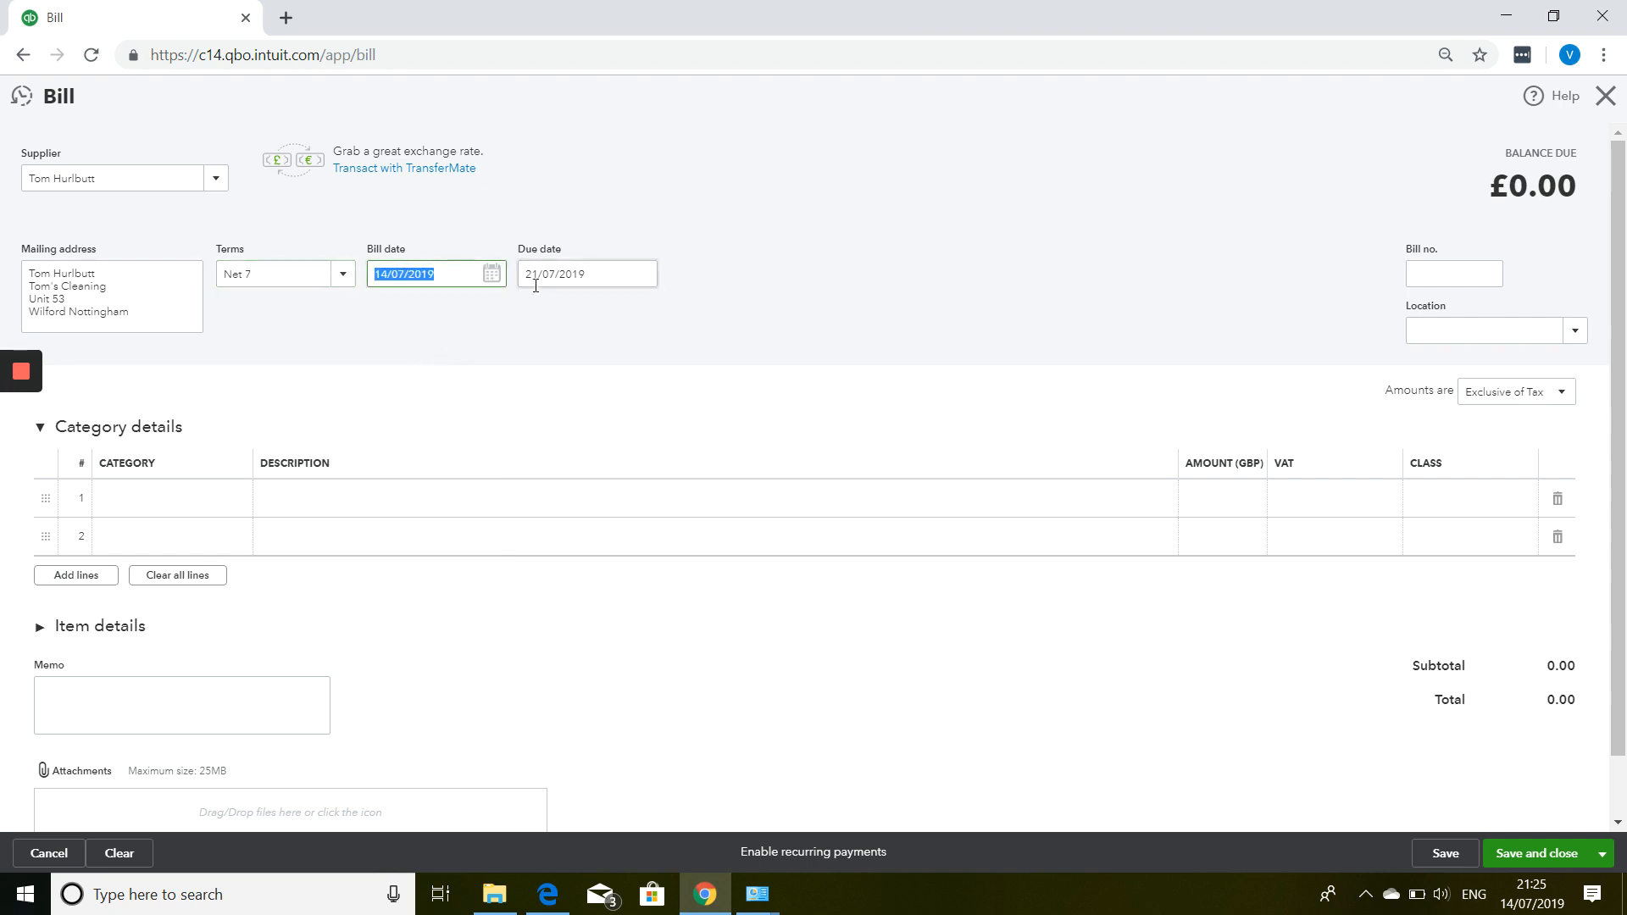
pyautogui.click(565, 274)
pyautogui.press('Tab')
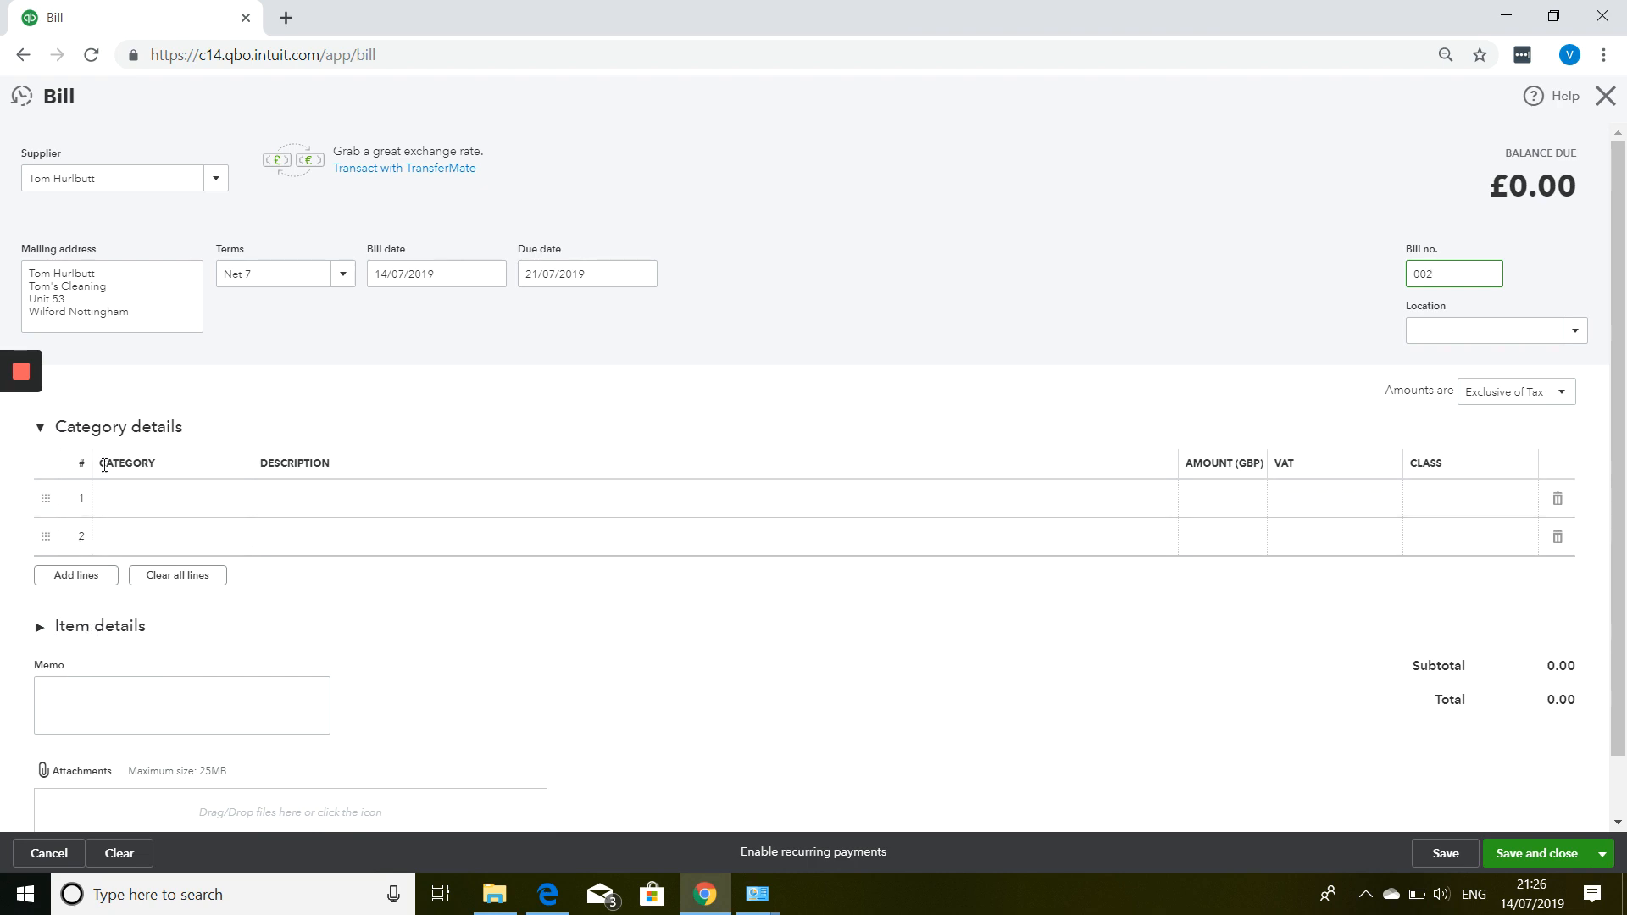
pyautogui.click(178, 498)
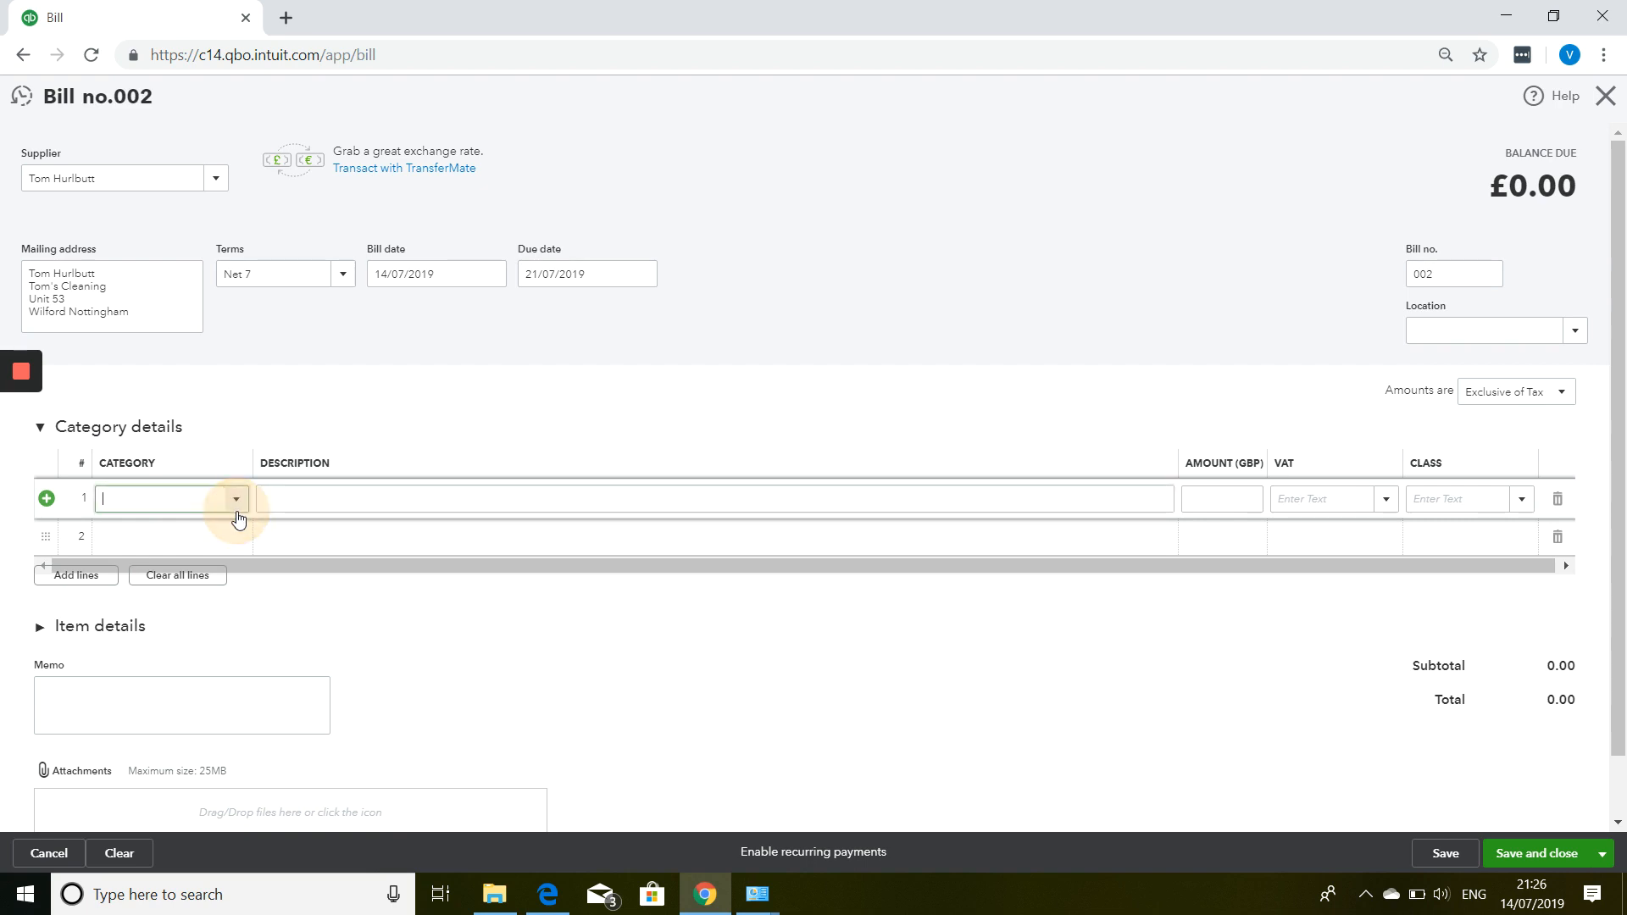
# Fill line 1 with Printed Materials purchased for clients, 'Brochure for client', amount 100.00.
pyautogui.click(236, 506)
pyautogui.moveTo(485, 544); pyautogui.dragTo(480, 742)
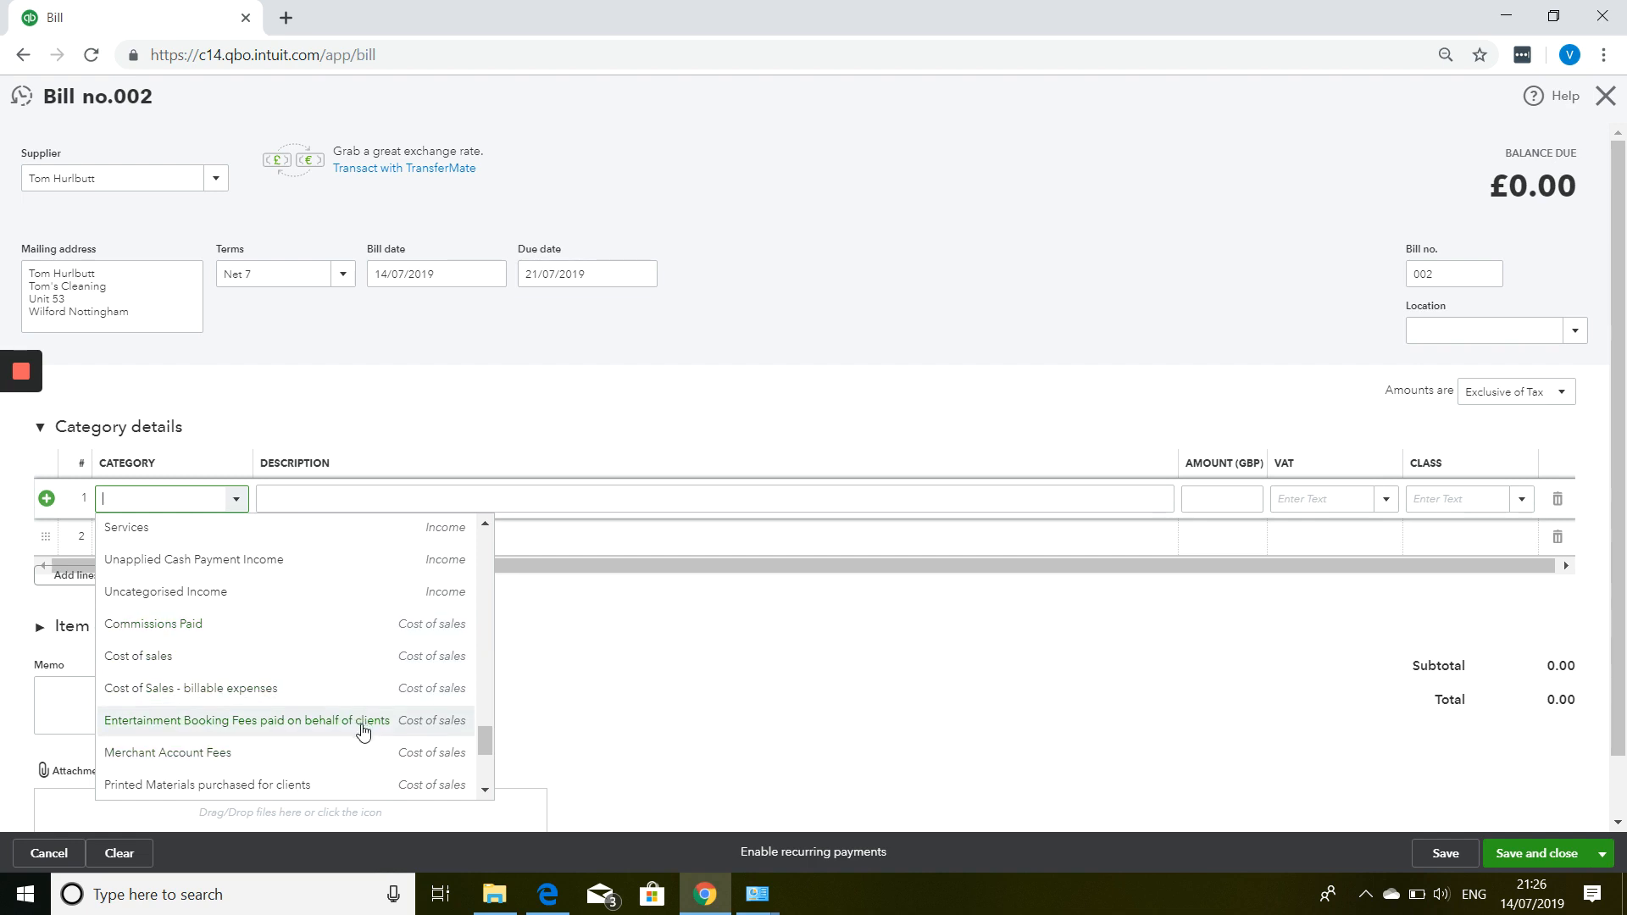
pyautogui.click(331, 786)
pyautogui.click(305, 499)
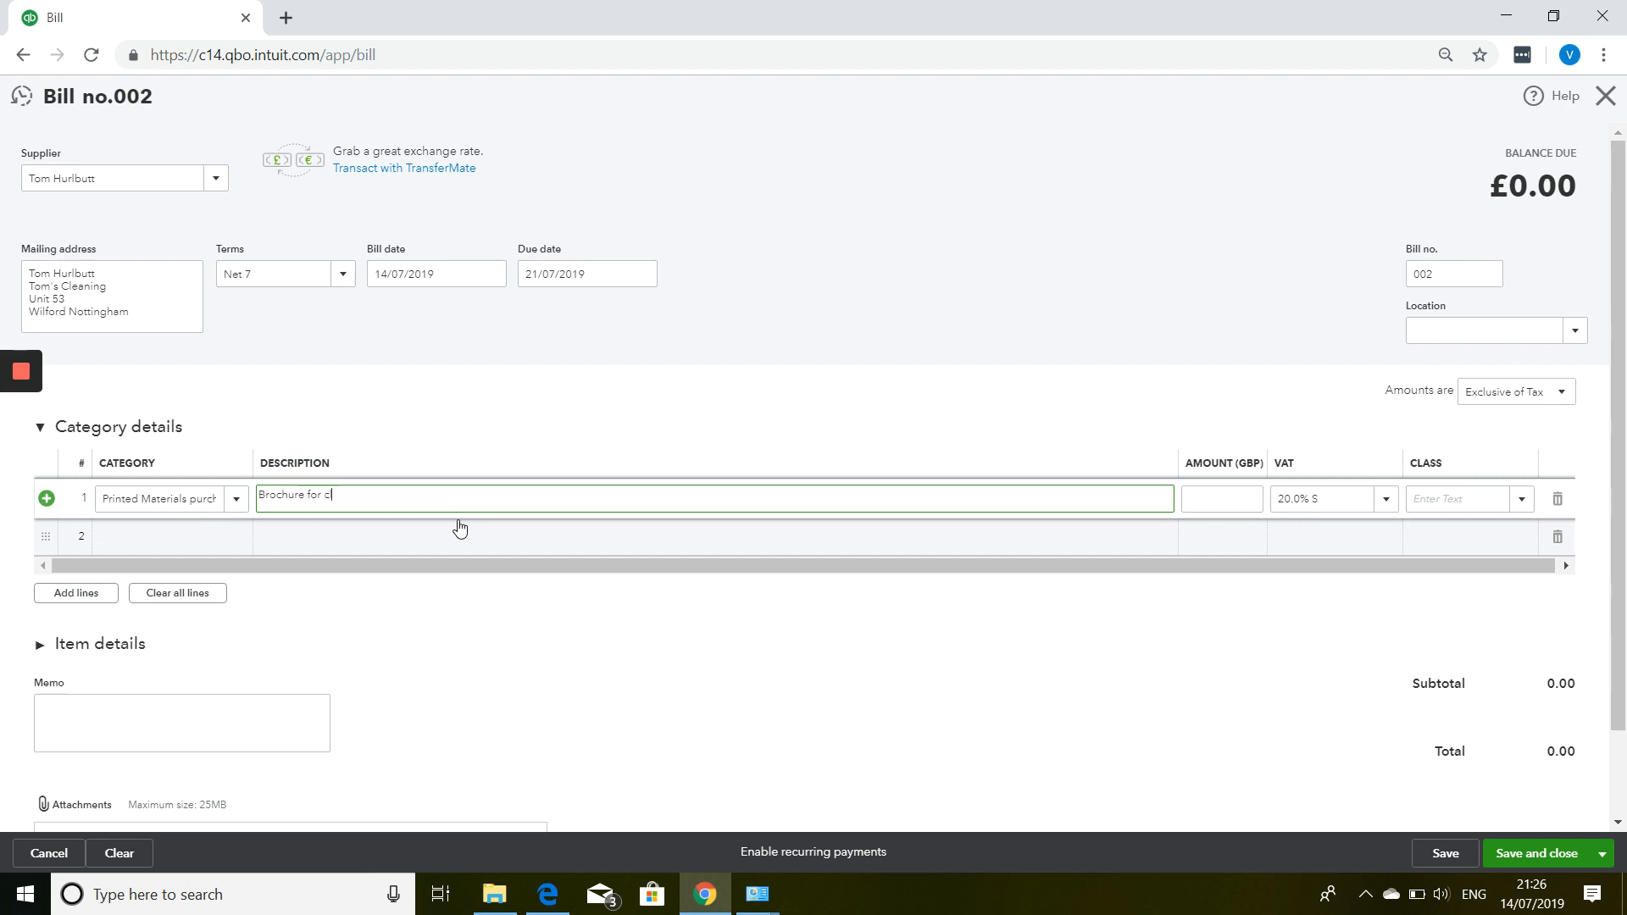
pyautogui.press('Tab')
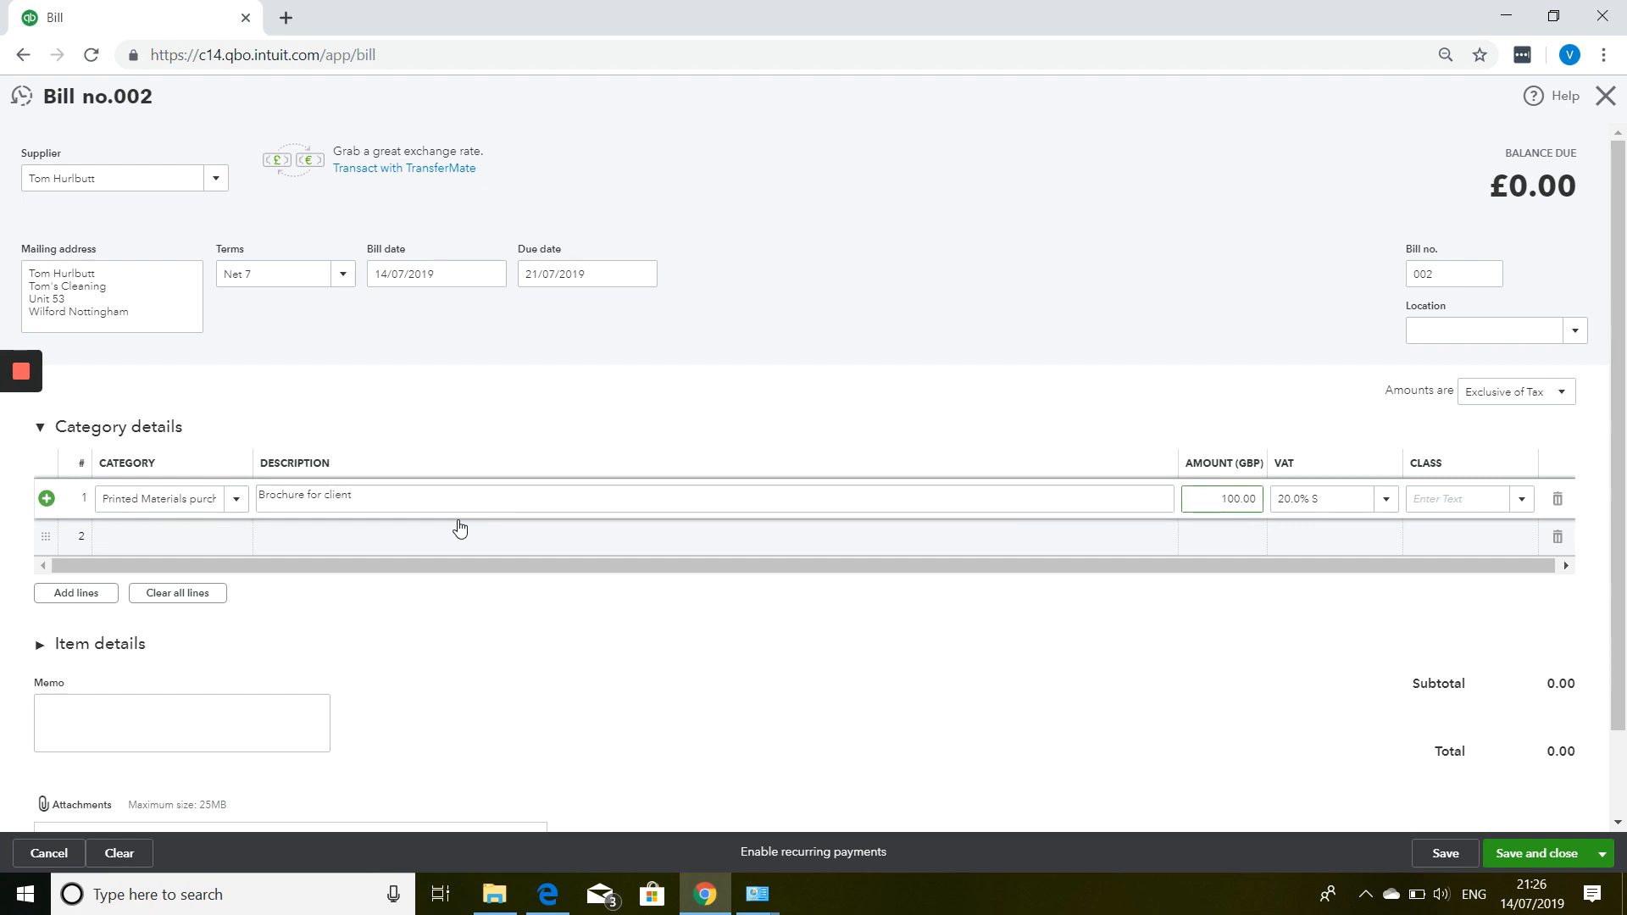
# Keep amounts exclusive of tax, so 20.0% VAT brings the bill to £120.00.
pyautogui.click(1517, 397)
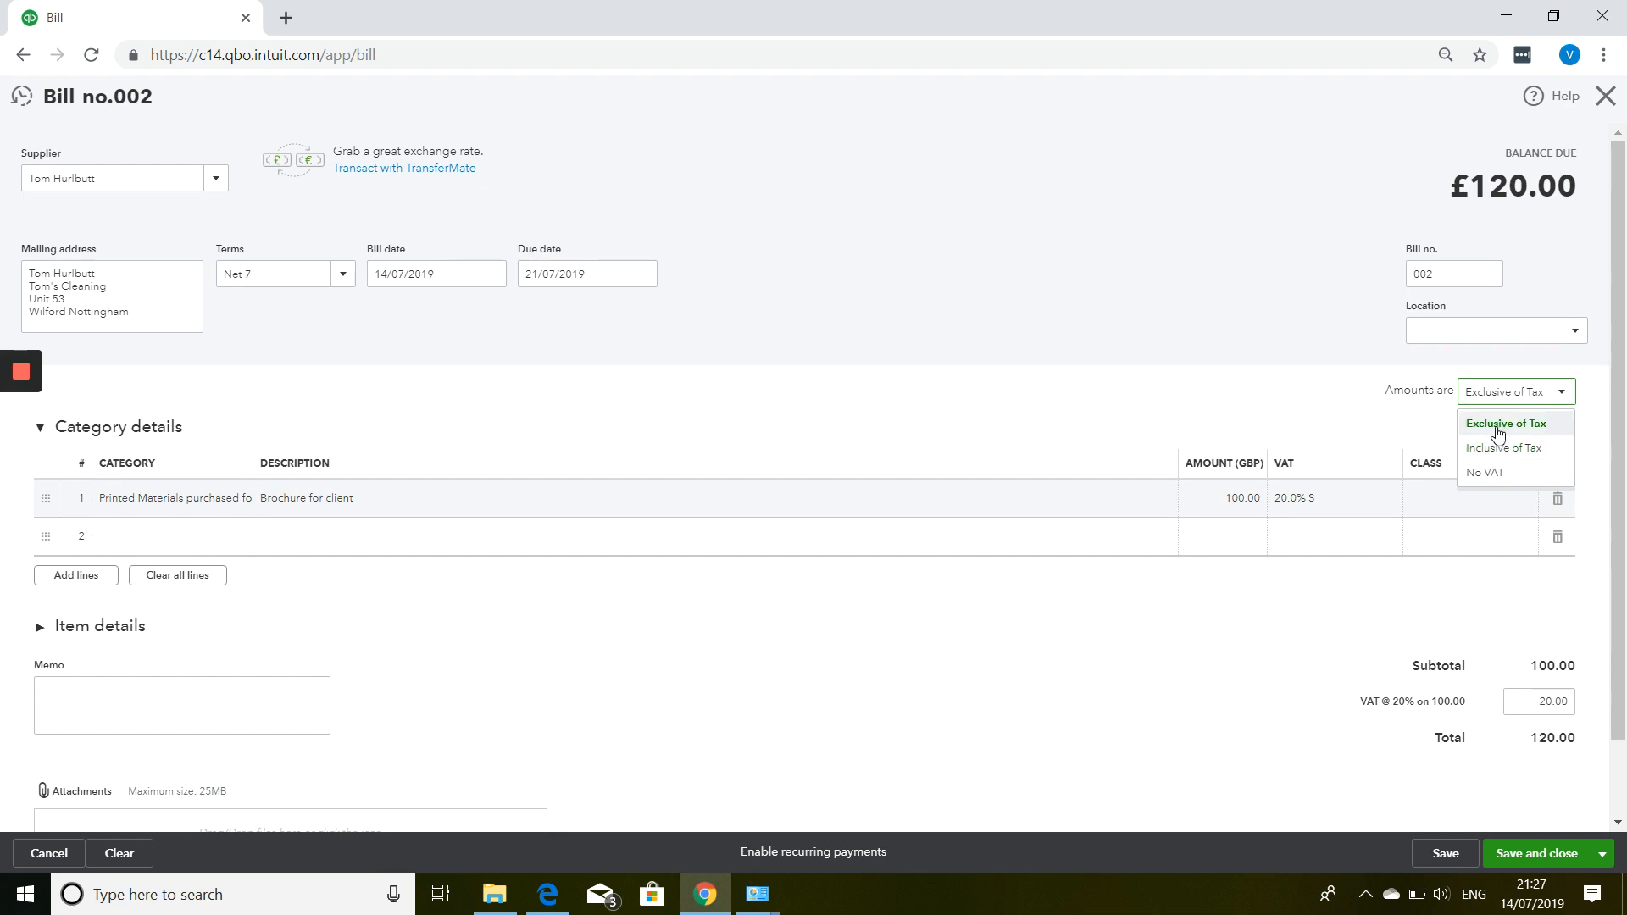
pyautogui.click(1497, 433)
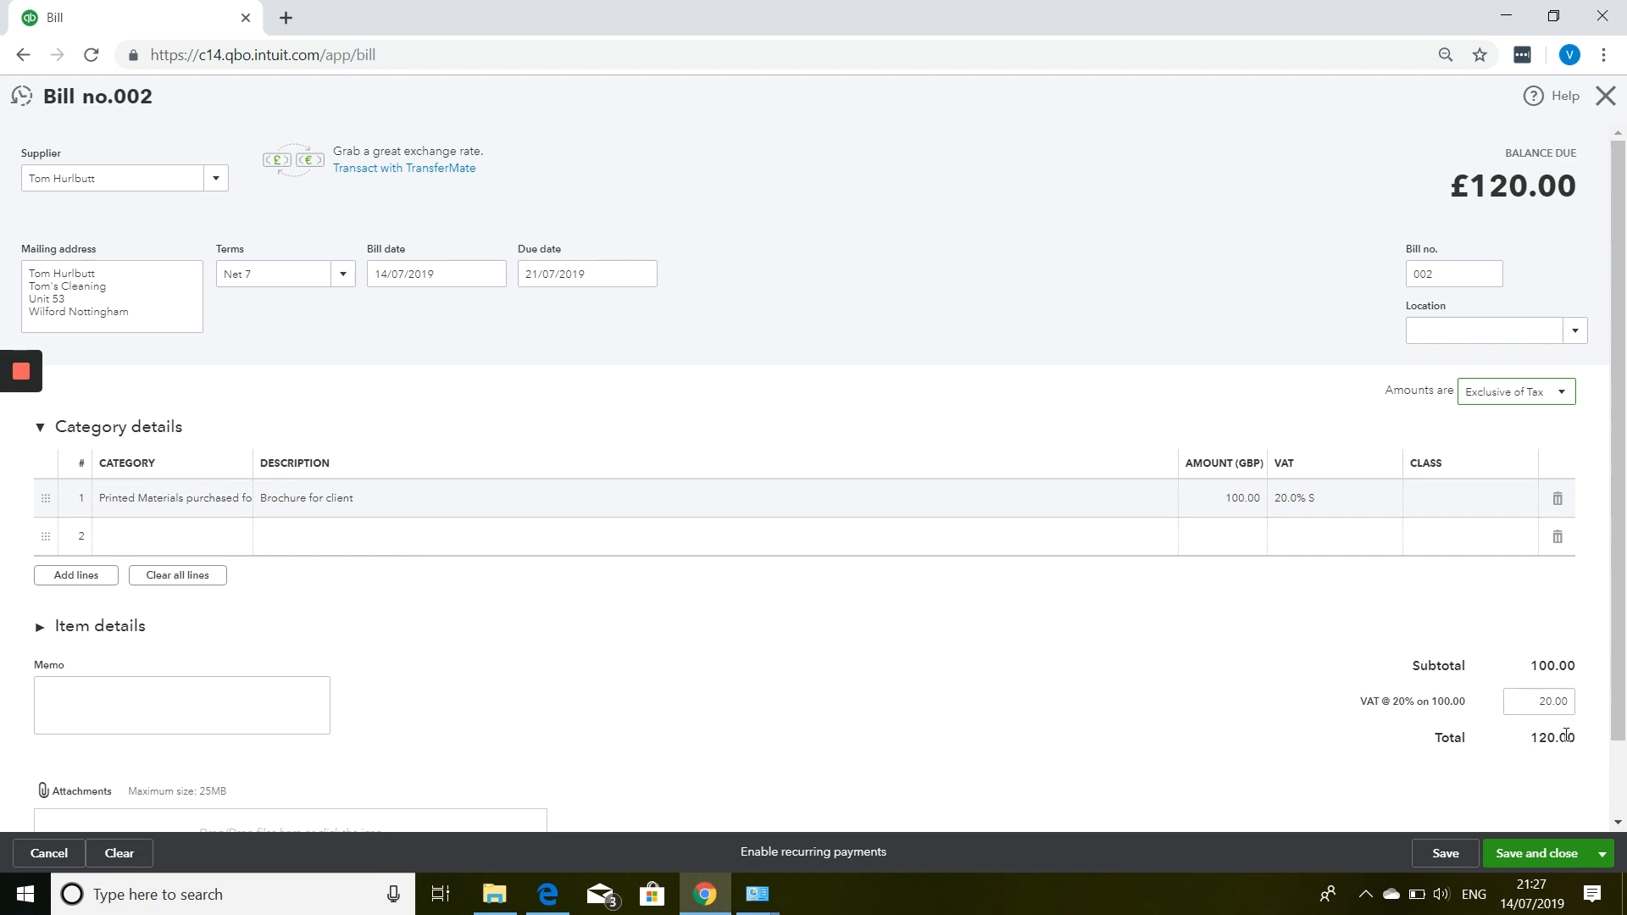
pyautogui.scroll(-1, 1311, 505)
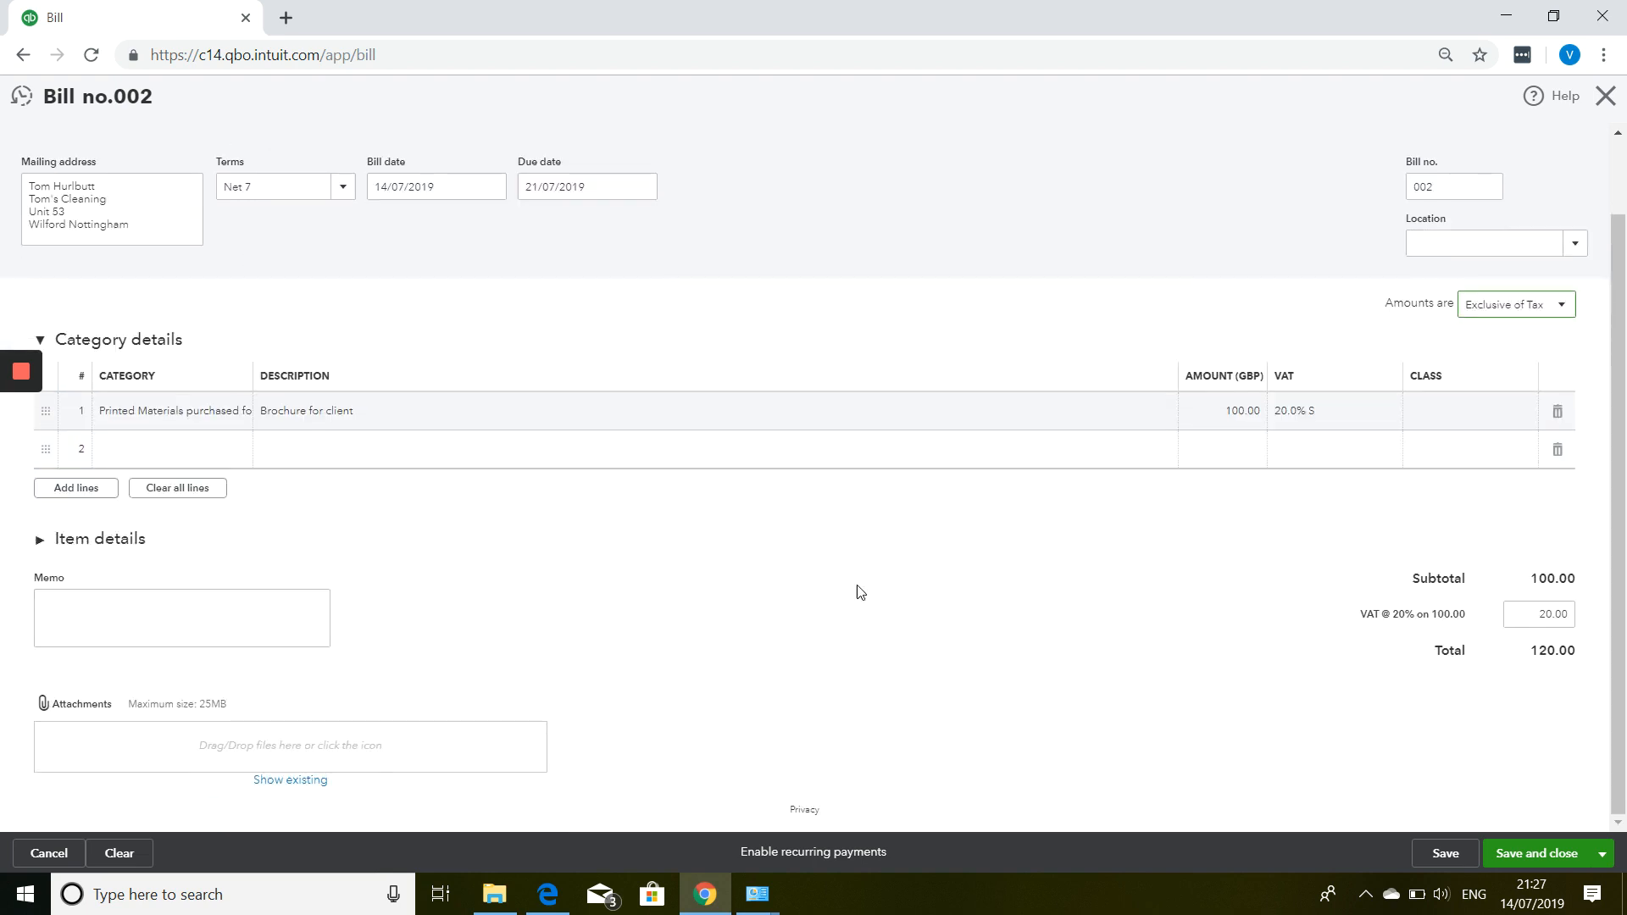
pyautogui.click(176, 612)
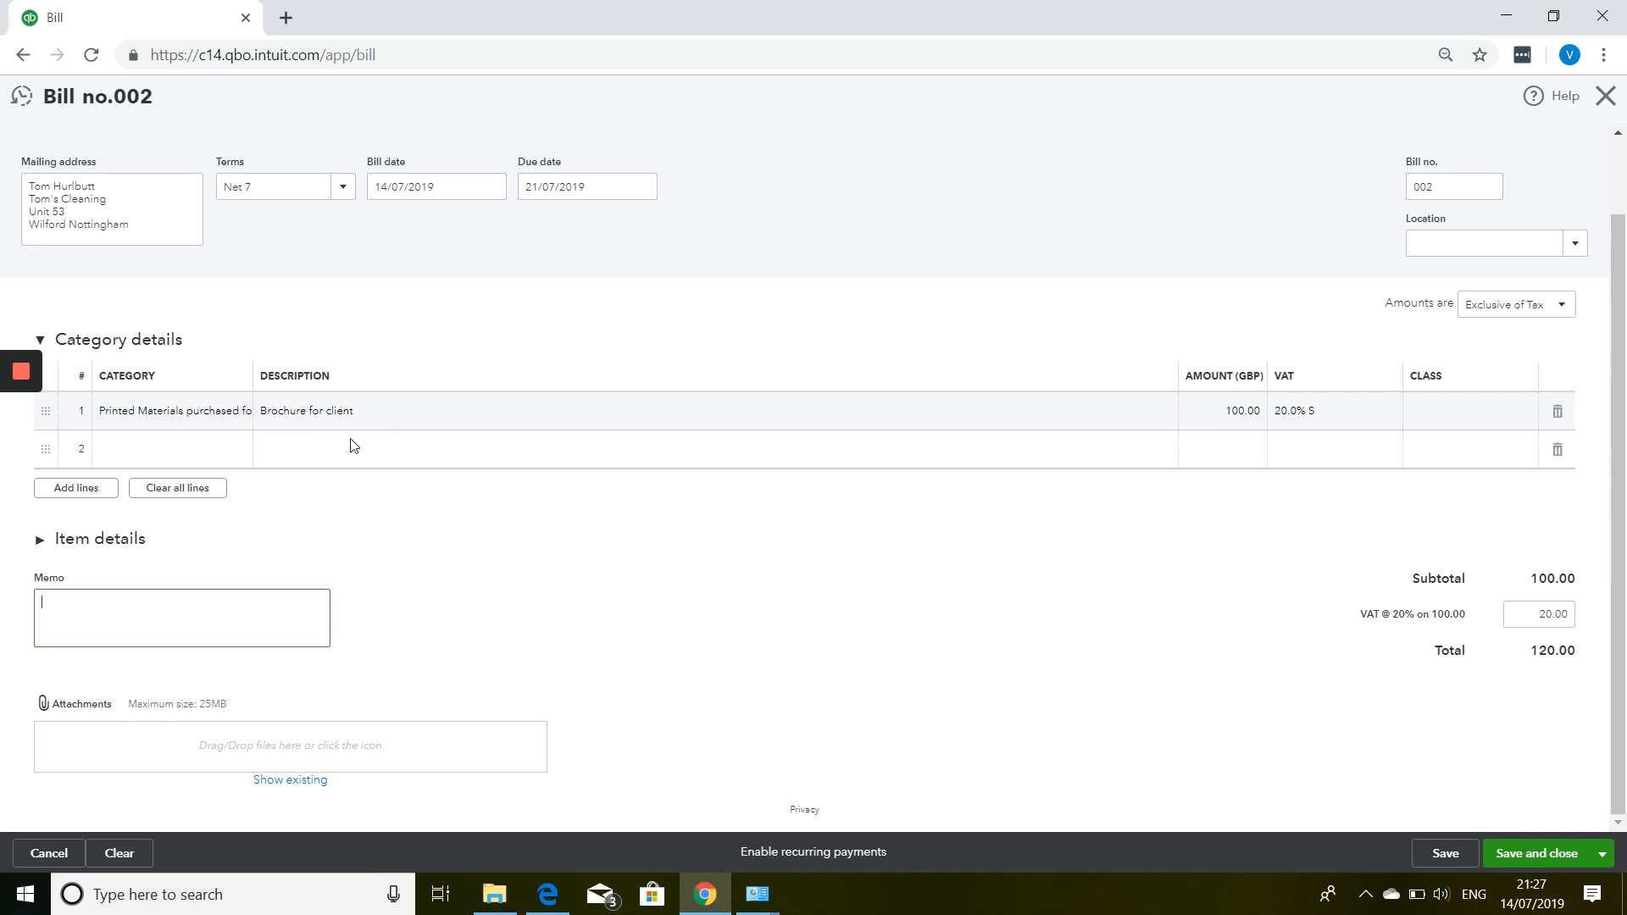
# Fill line 2 with Commissions Paid, 'paid for commission', 50.00 at 20.0% S VAT.
pyautogui.click(232, 468)
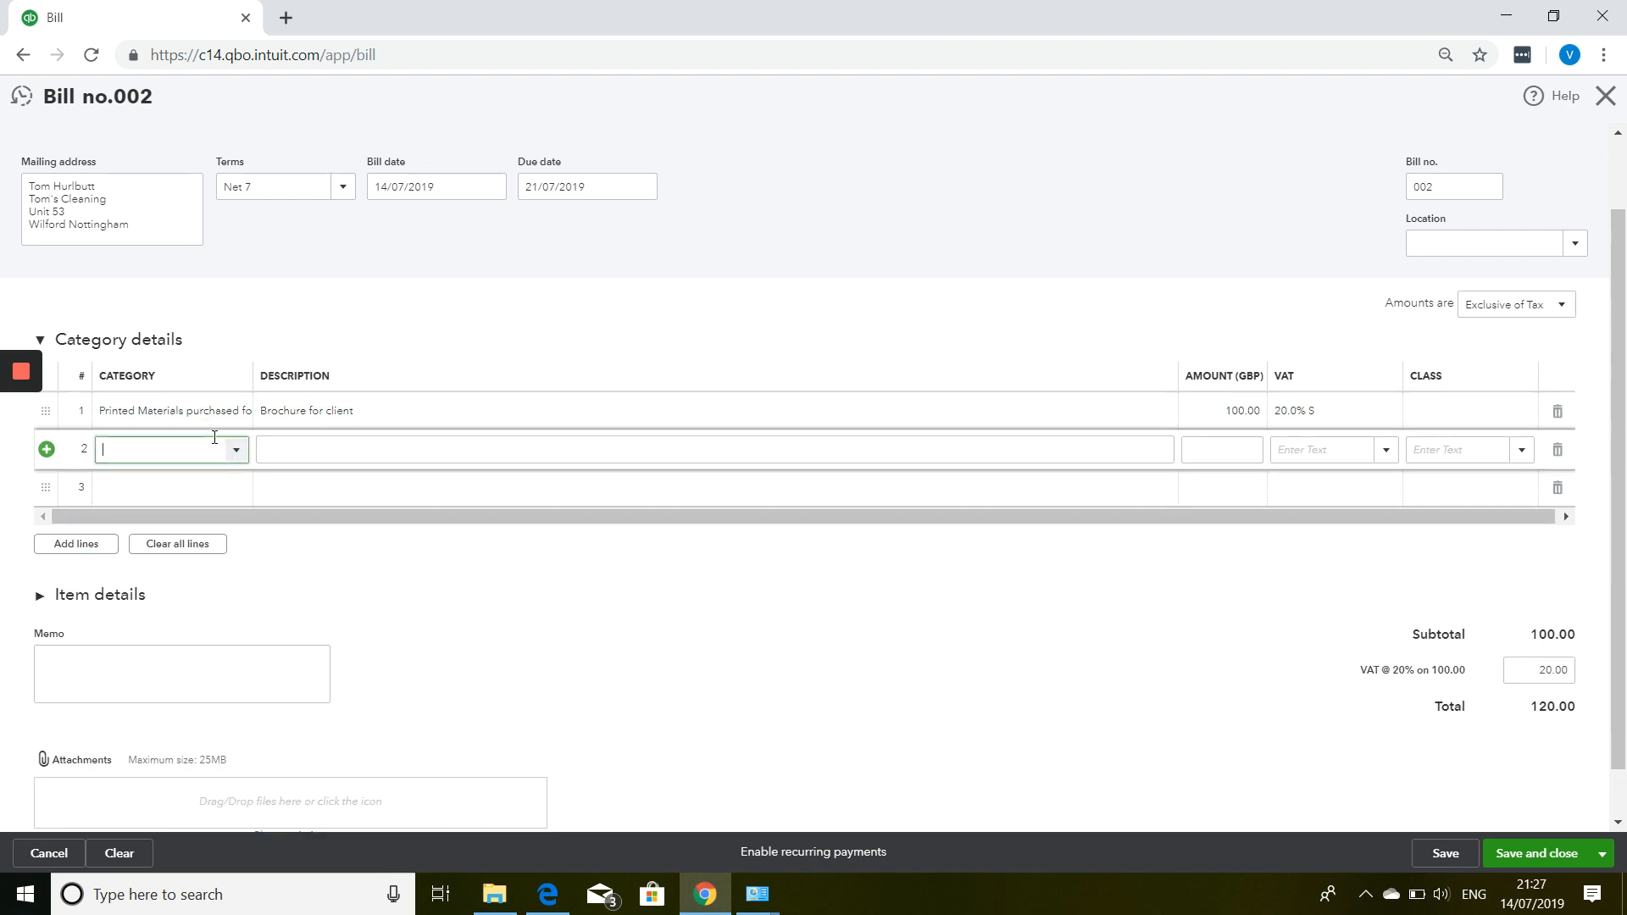
pyautogui.scroll(-3, 222, 534)
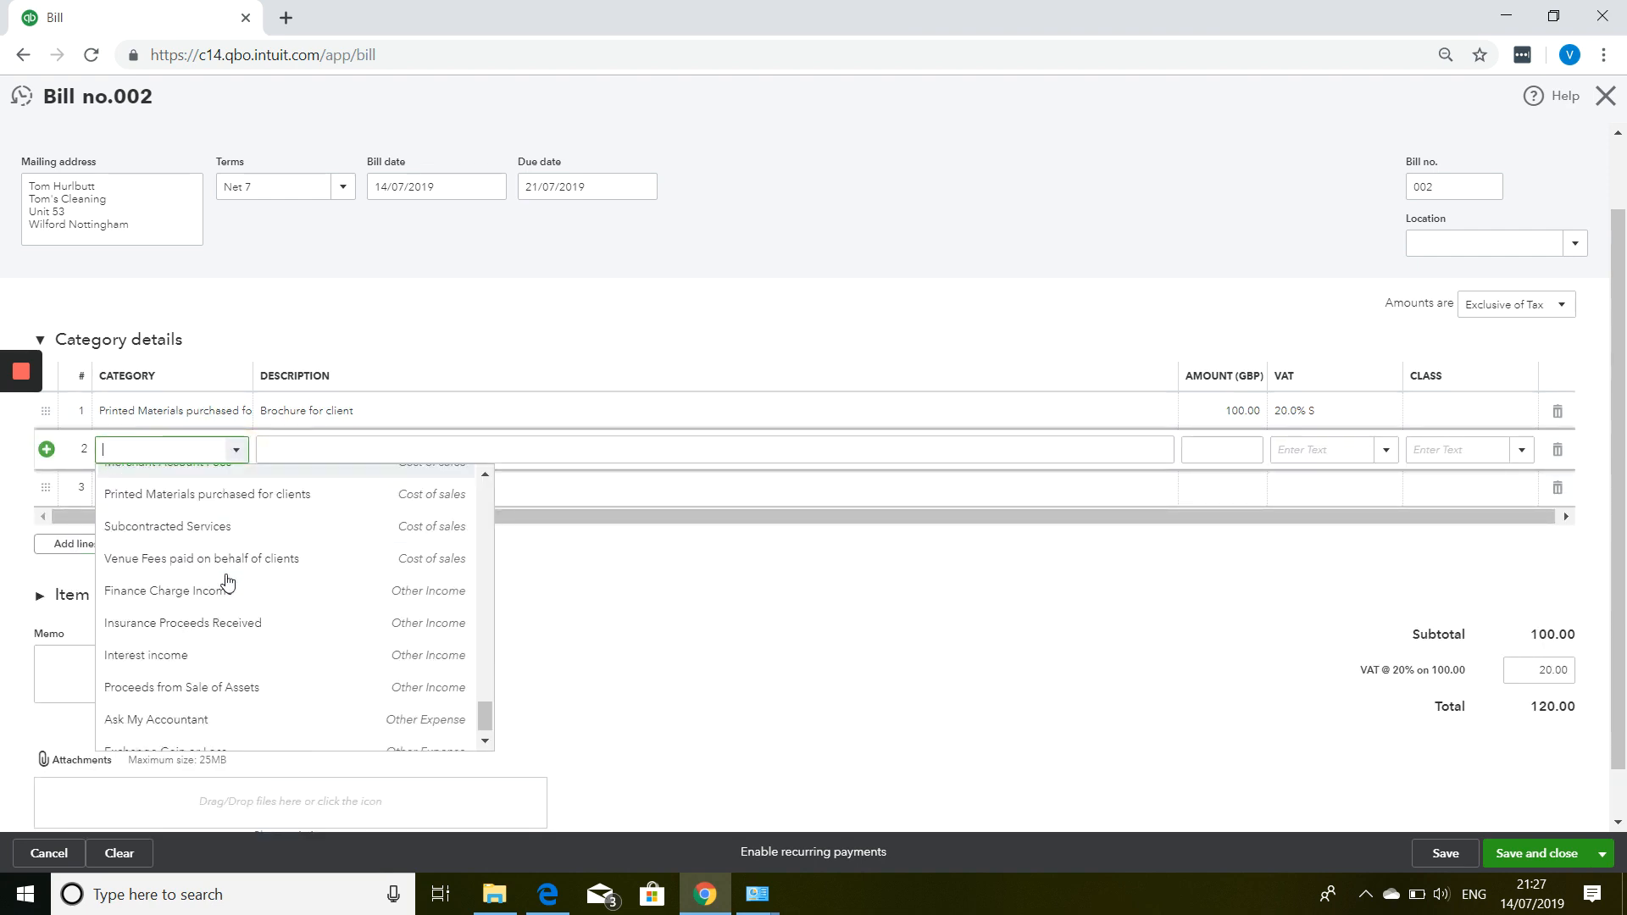
pyautogui.scroll(3, 229, 613)
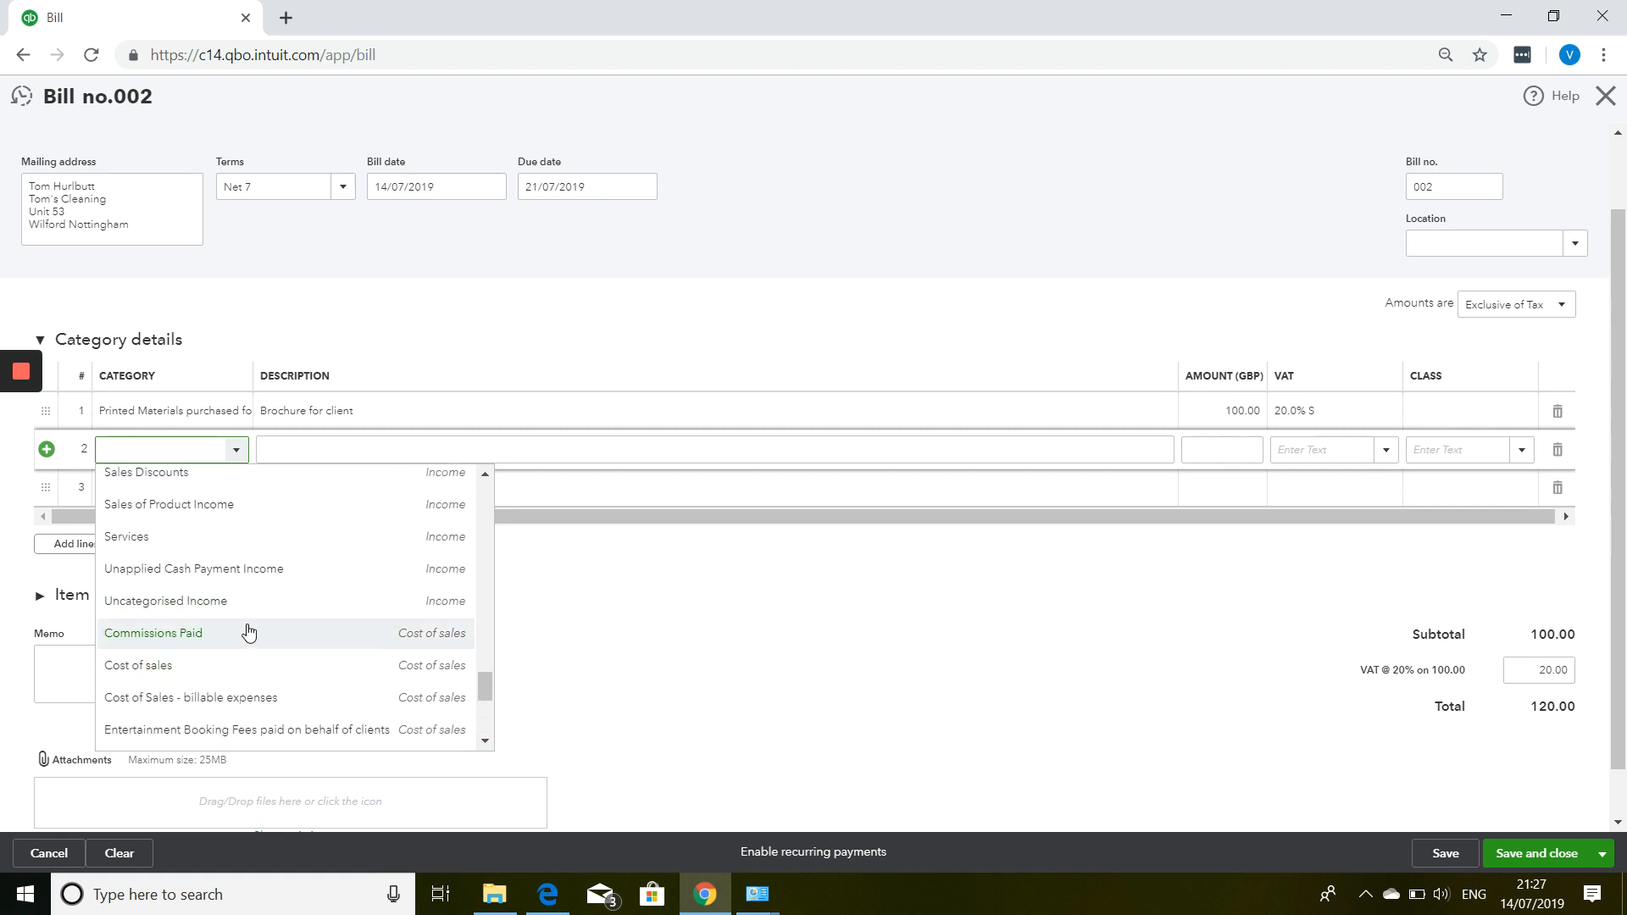
pyautogui.click(307, 450)
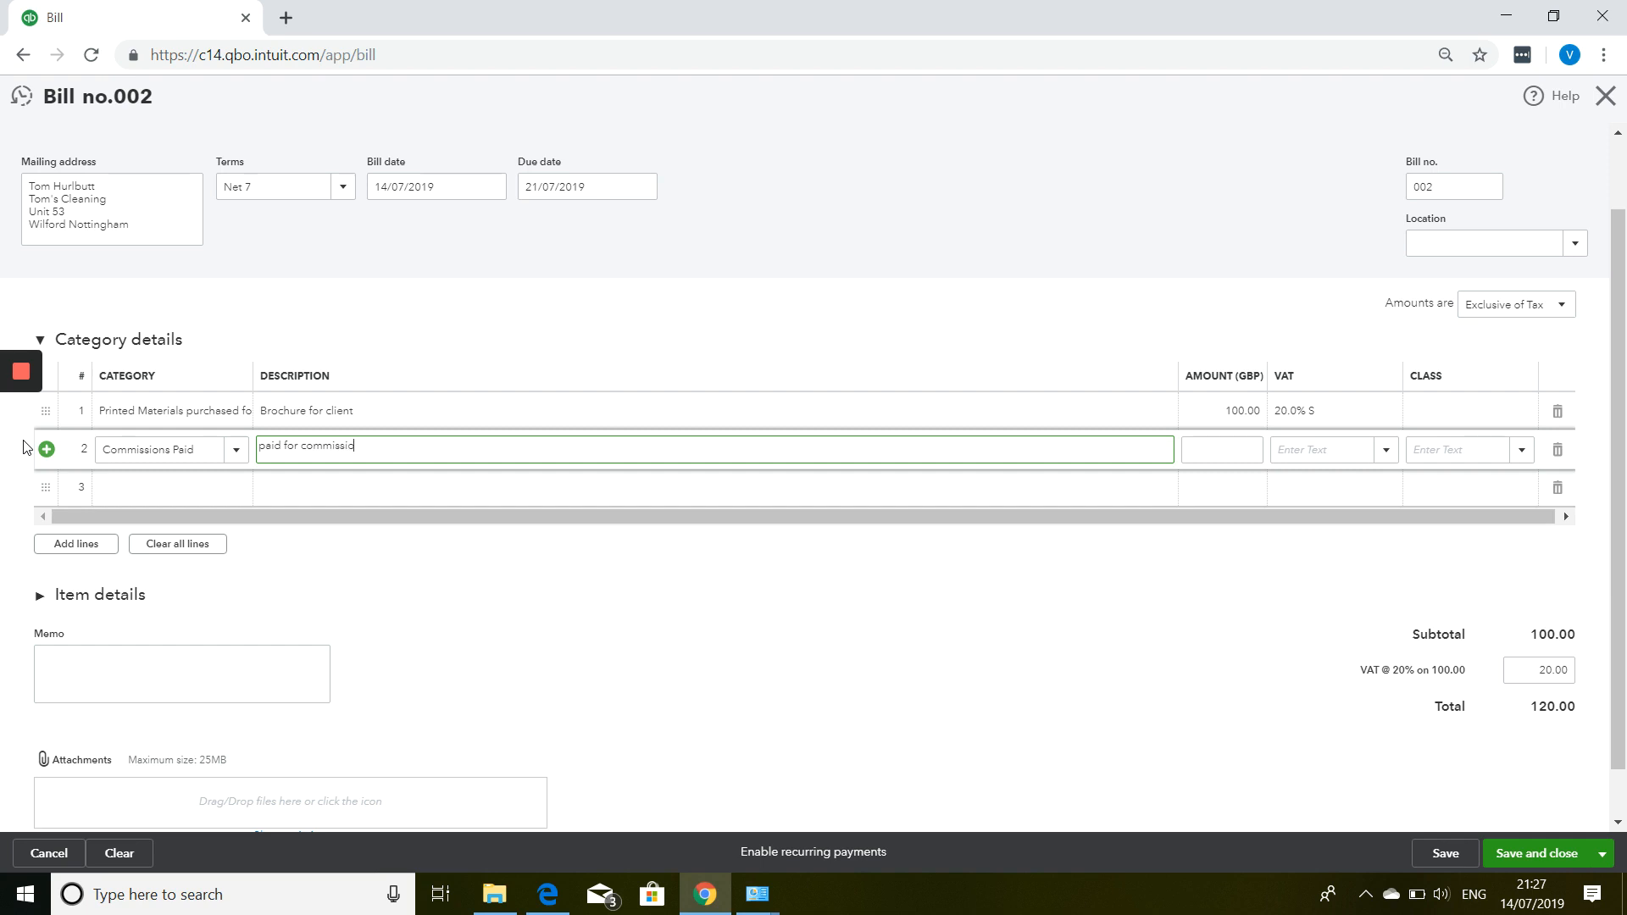
pyautogui.press('Tab')
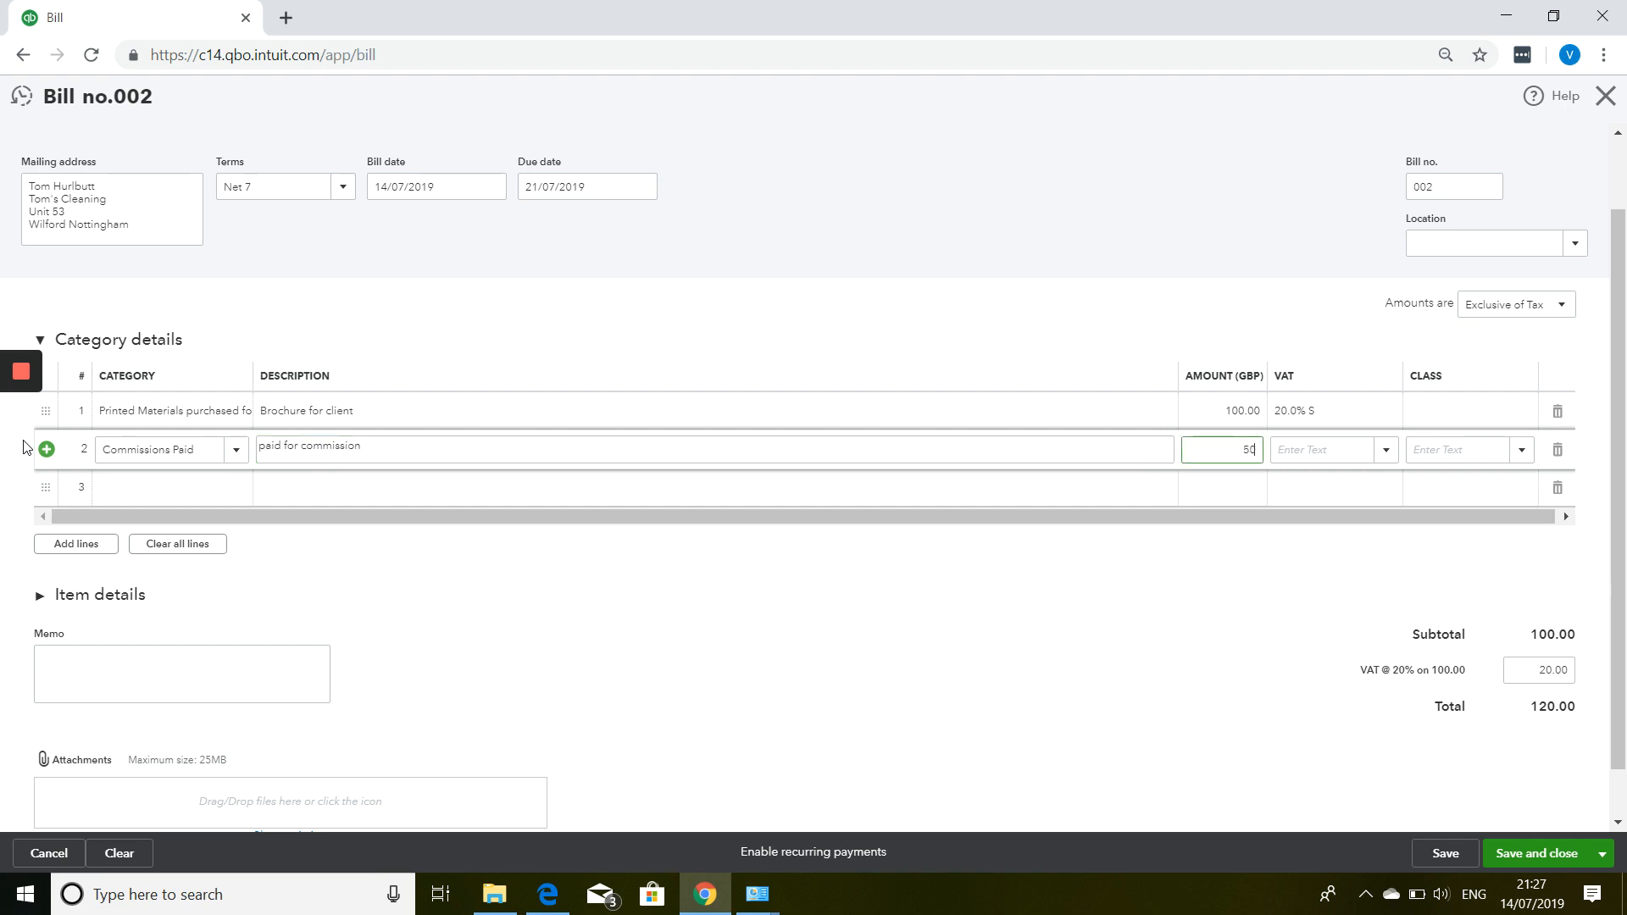
pyautogui.press('Tab')
pyautogui.write('s')
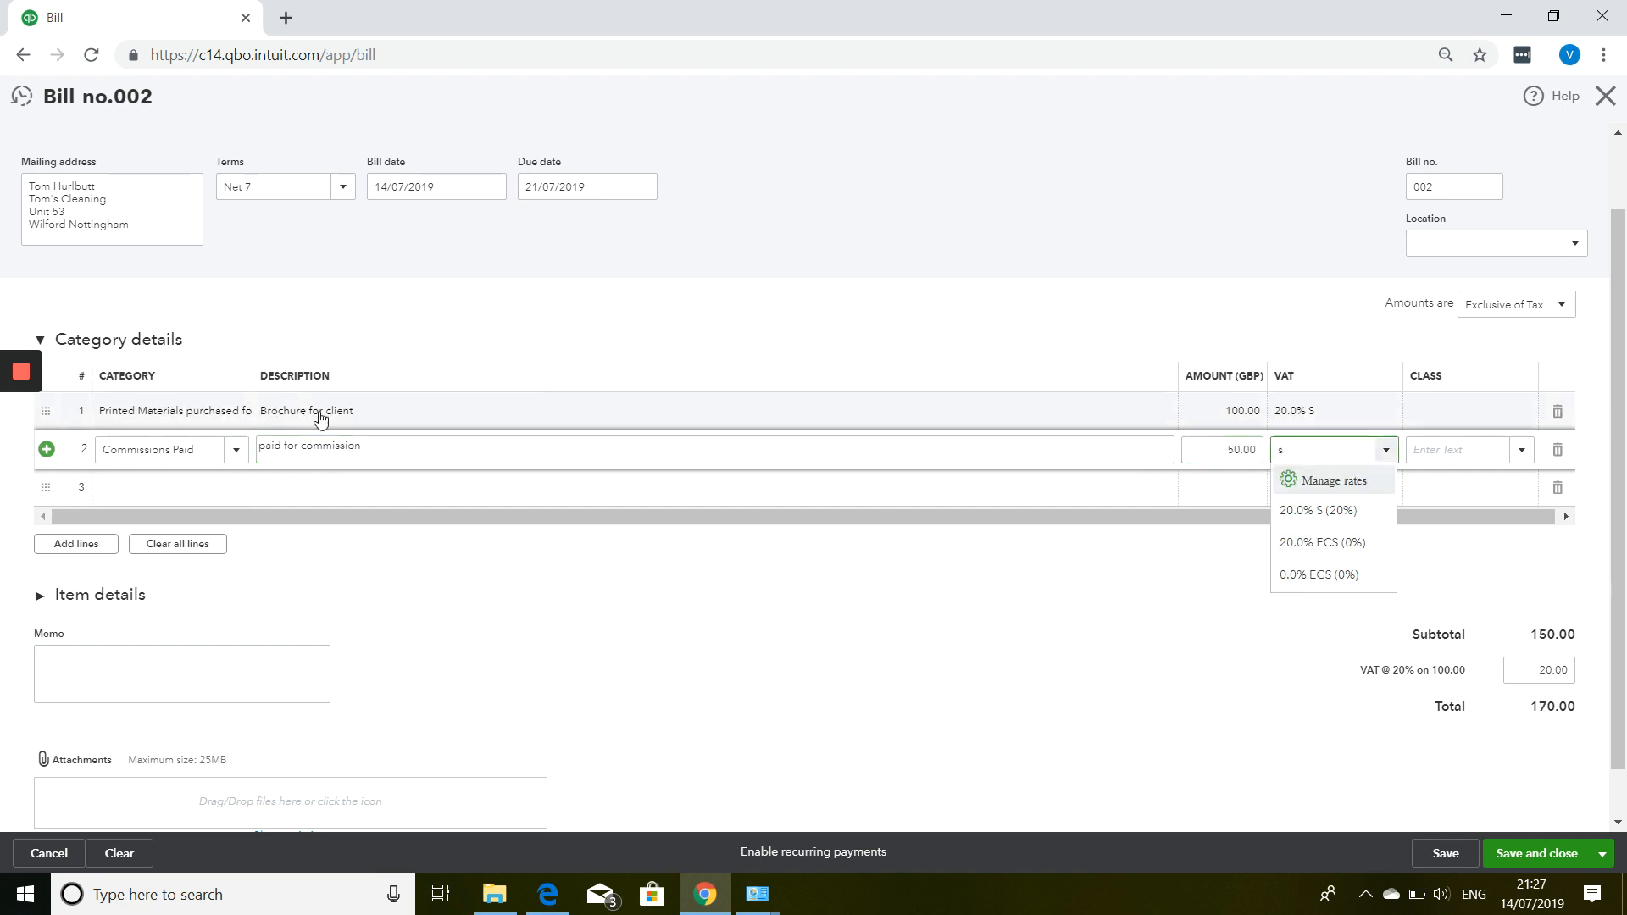
pyautogui.click(1316, 512)
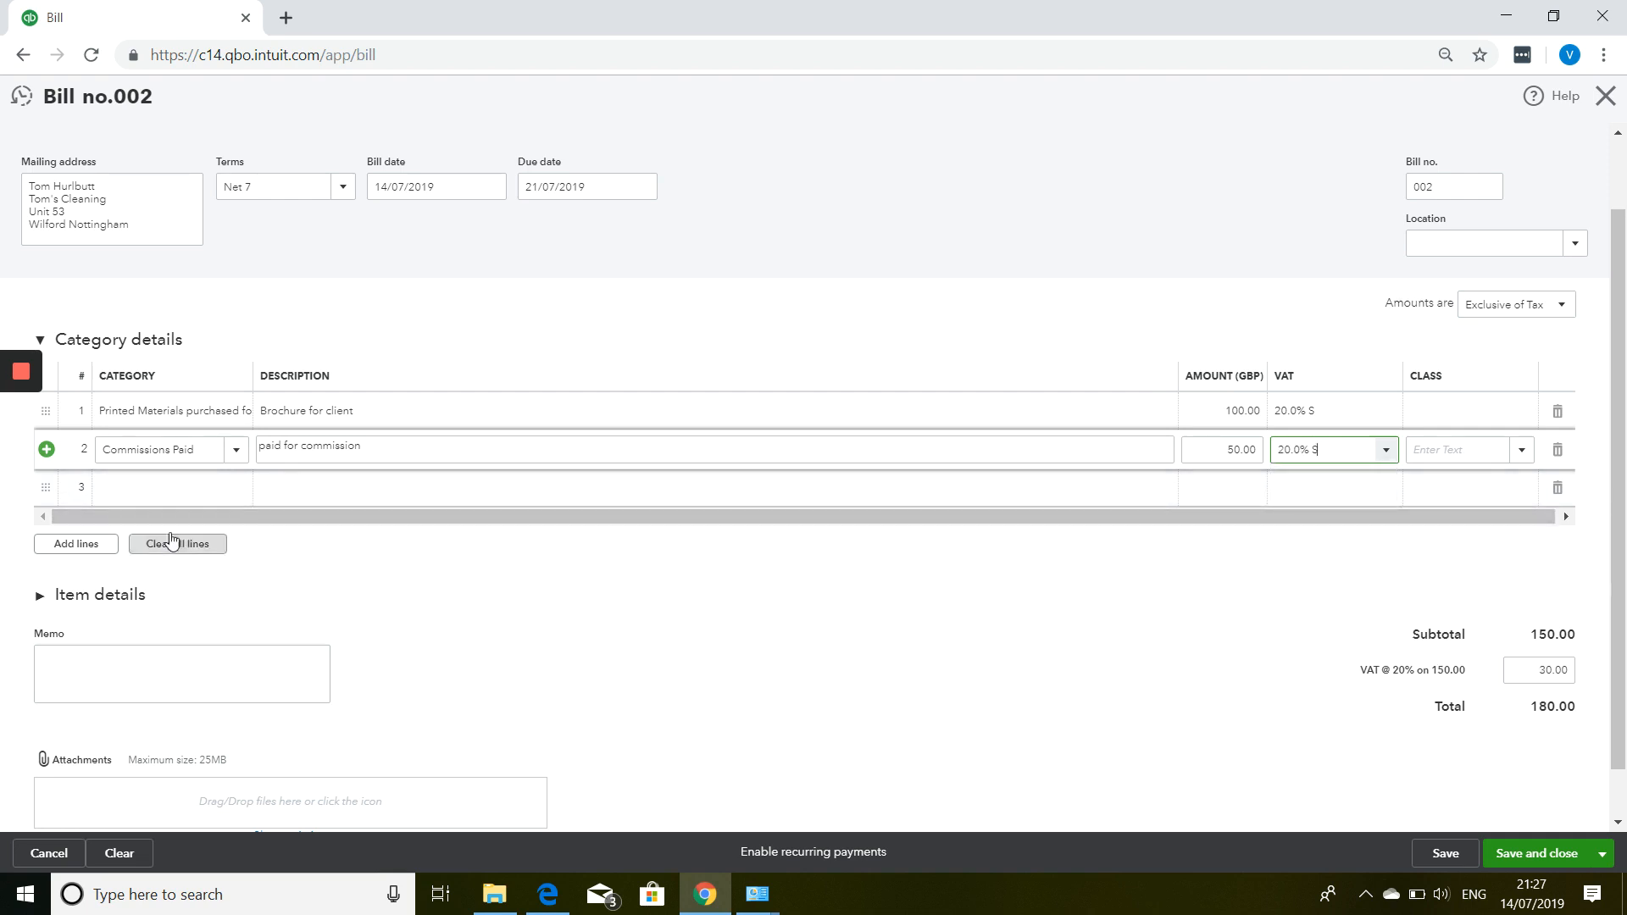
pyautogui.click(184, 498)
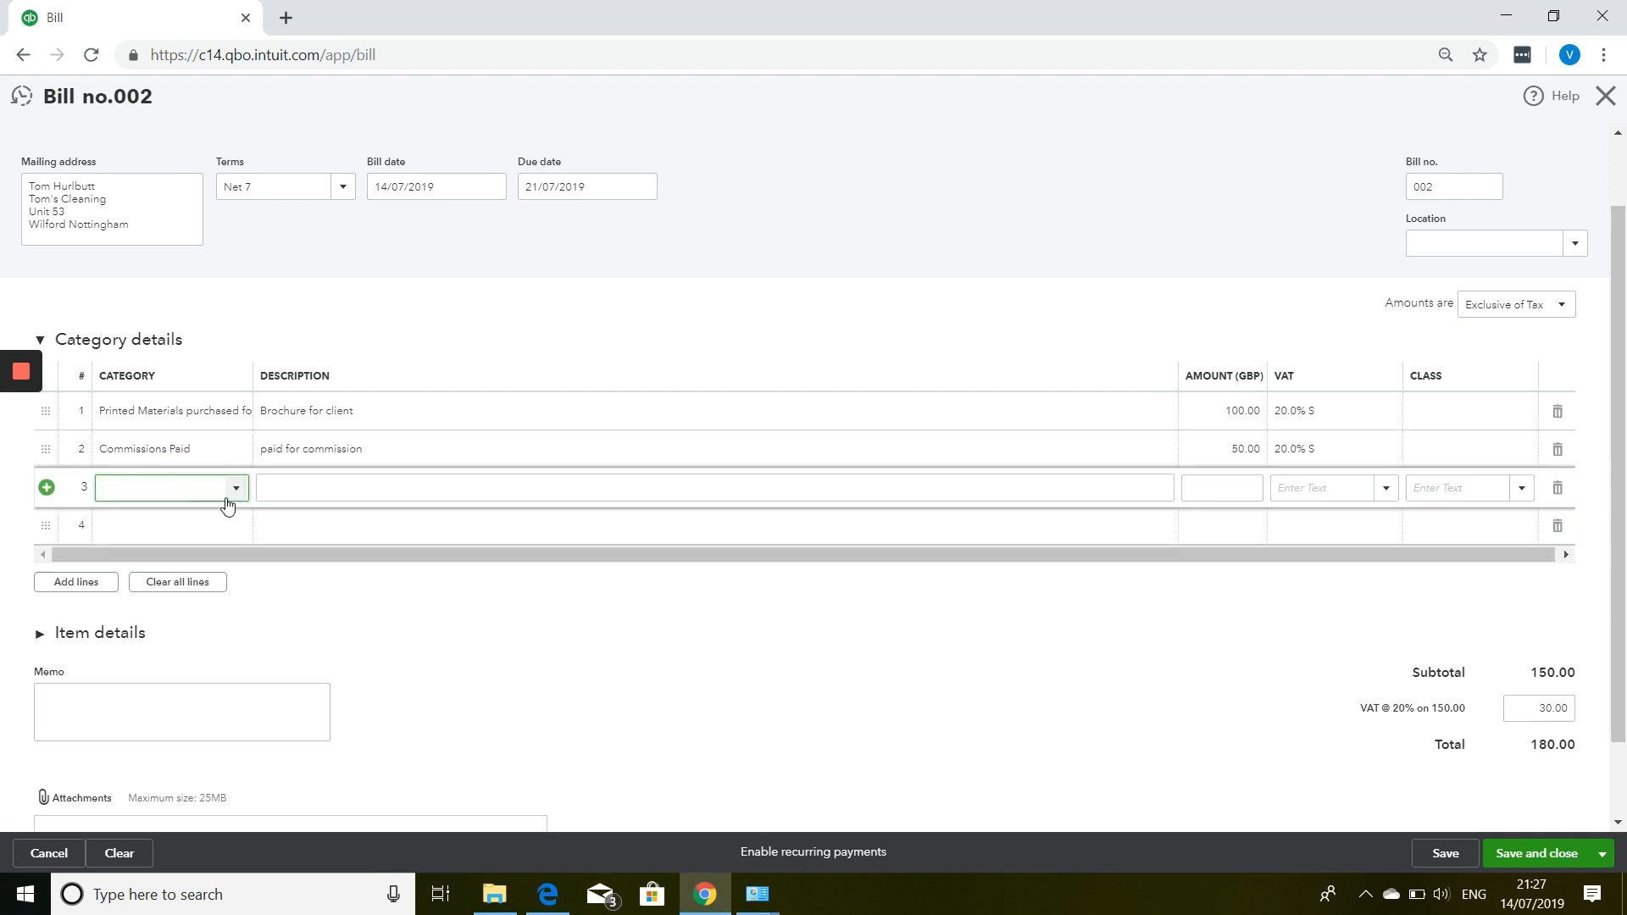
# Fill line 3 with Professional Fees, description 'admin fees', amount 20.00.
pyautogui.click(236, 489)
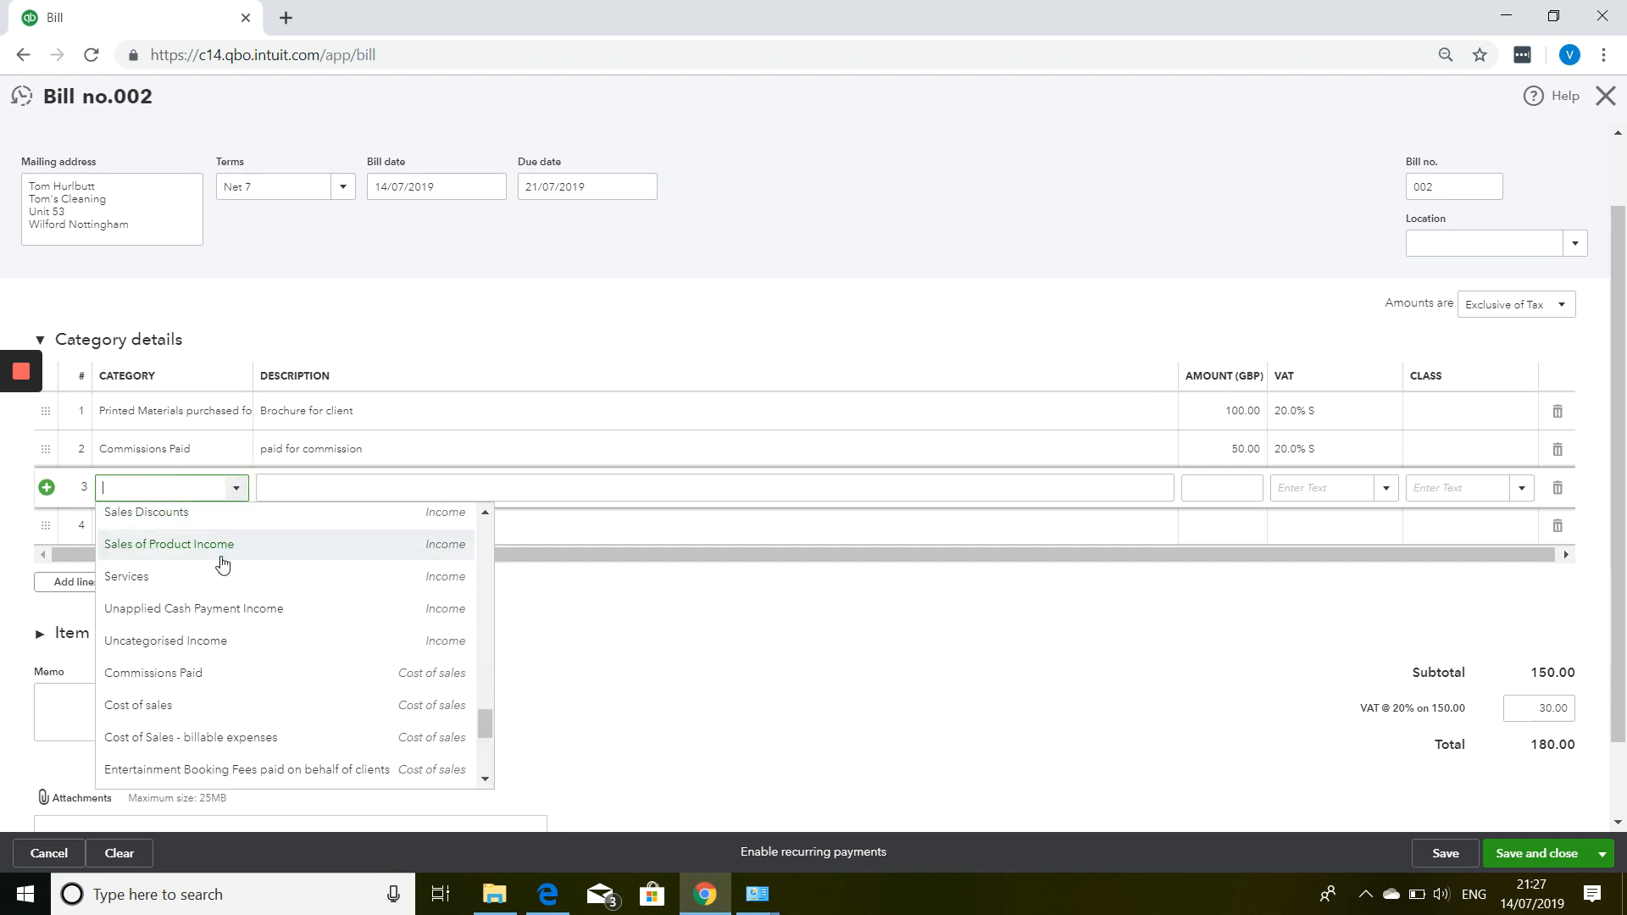
pyautogui.scroll(10, 210, 595)
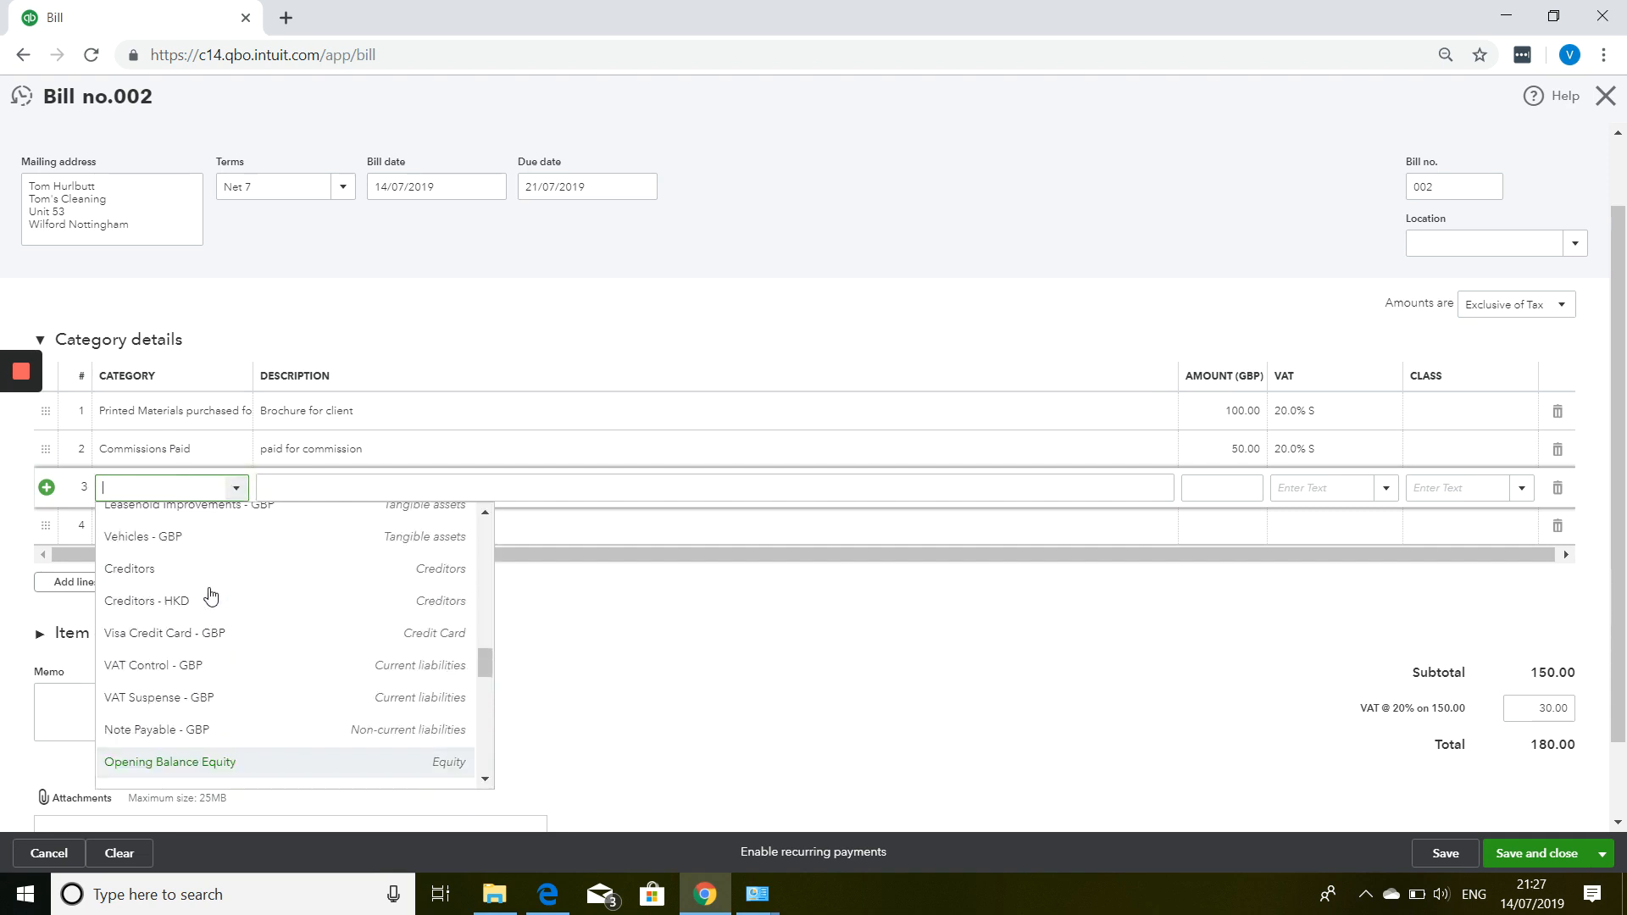
pyautogui.scroll(1, 211, 601)
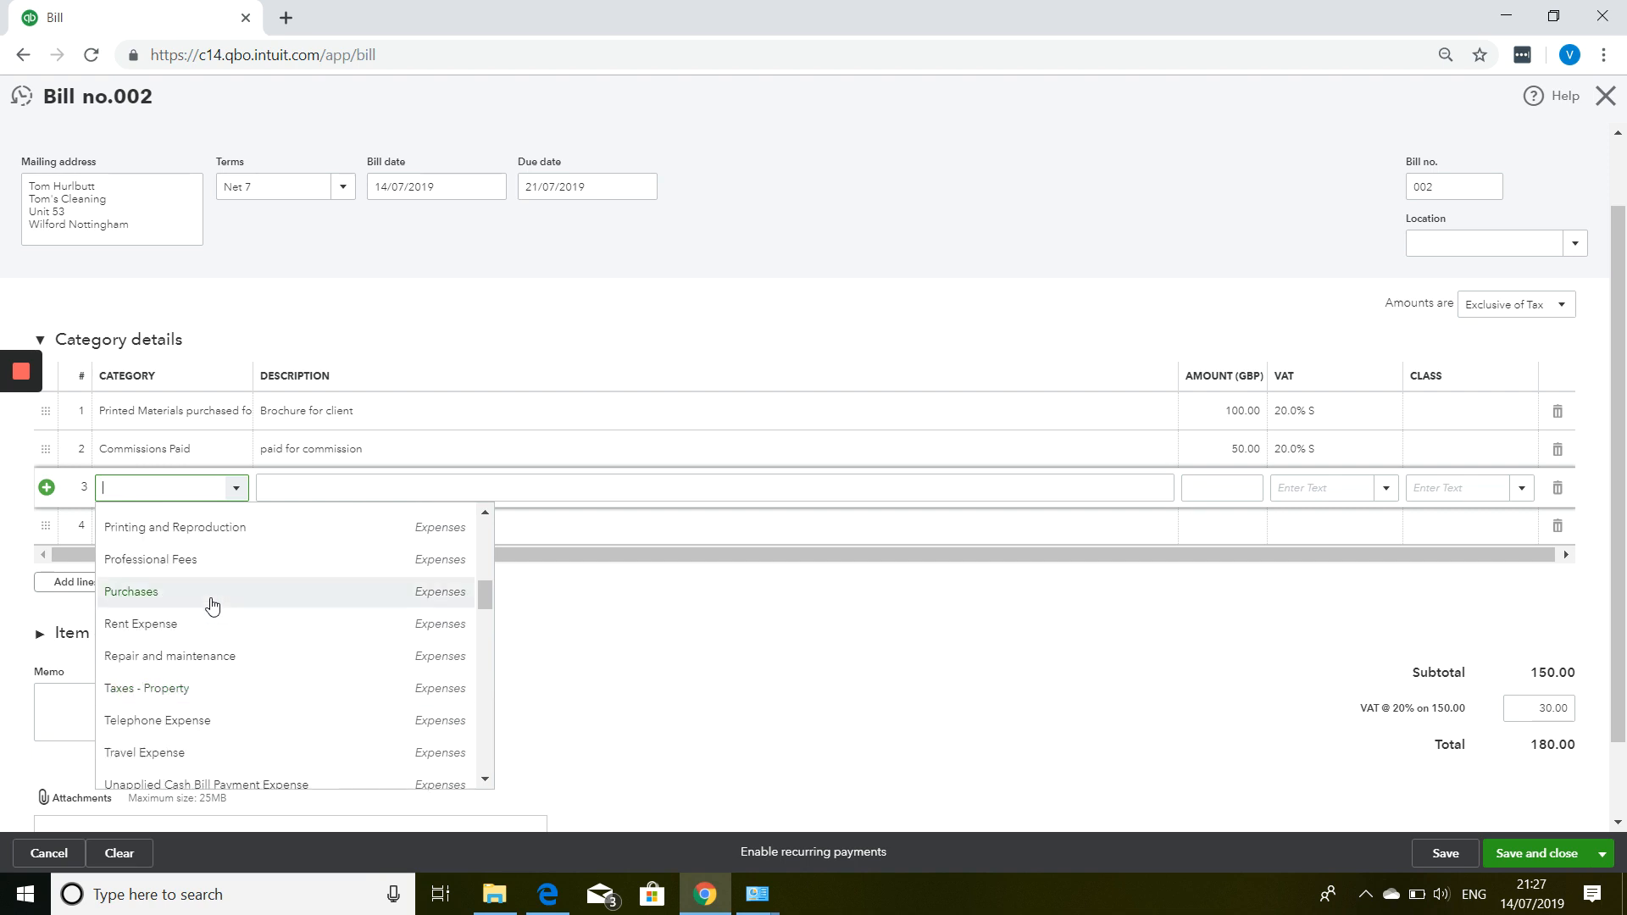
pyautogui.click(210, 562)
pyautogui.write('ad')
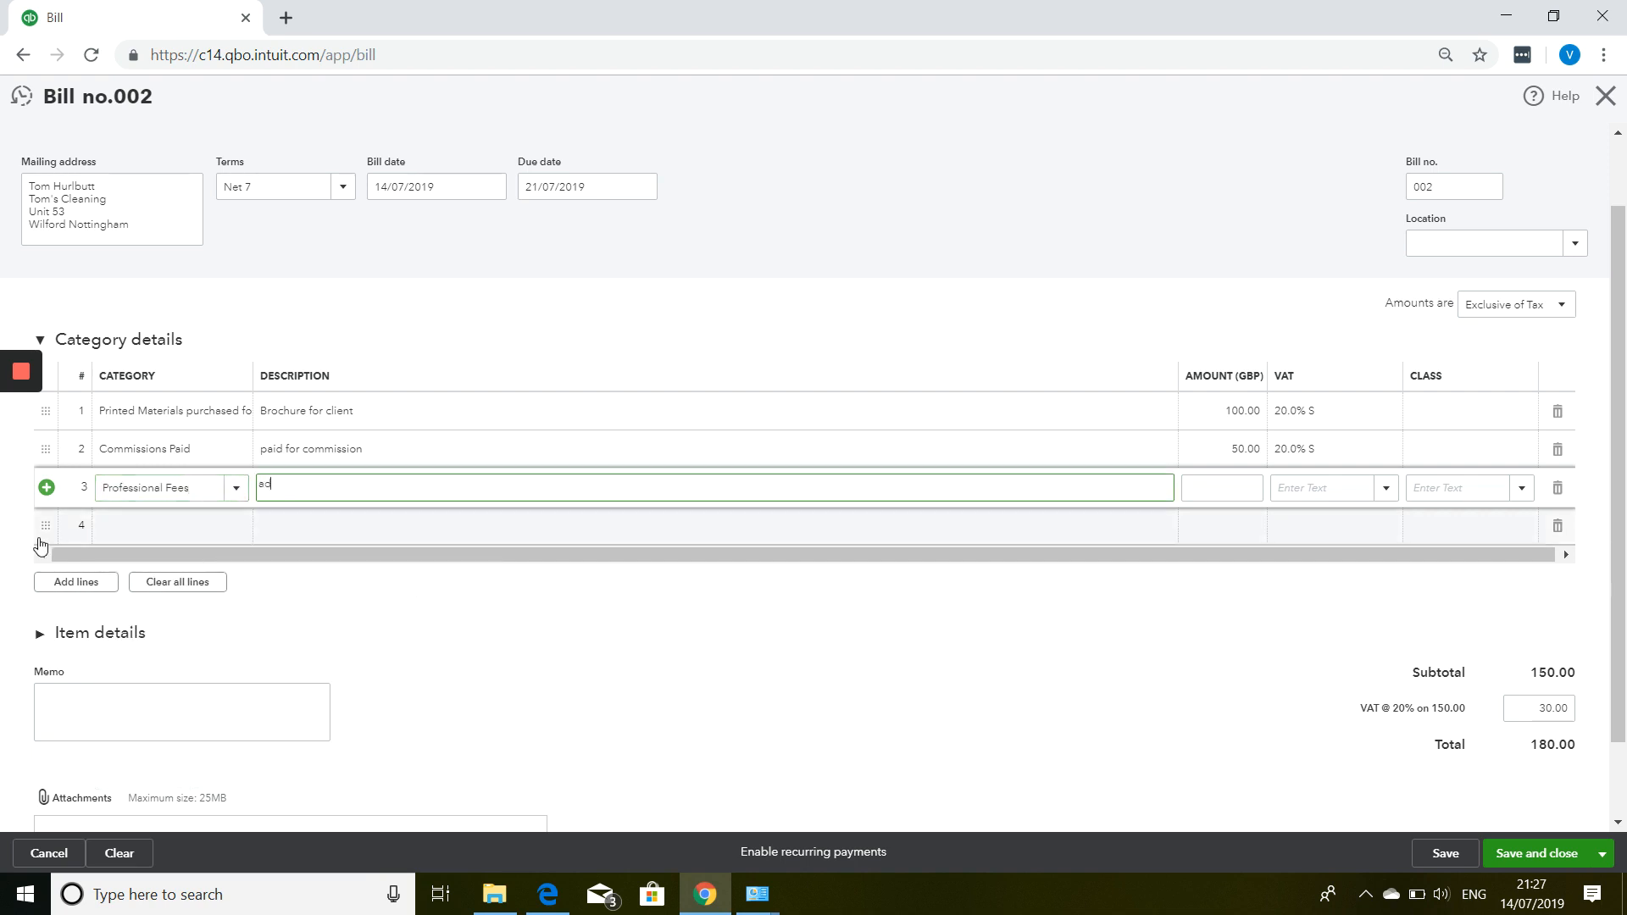
pyautogui.write('min fees')
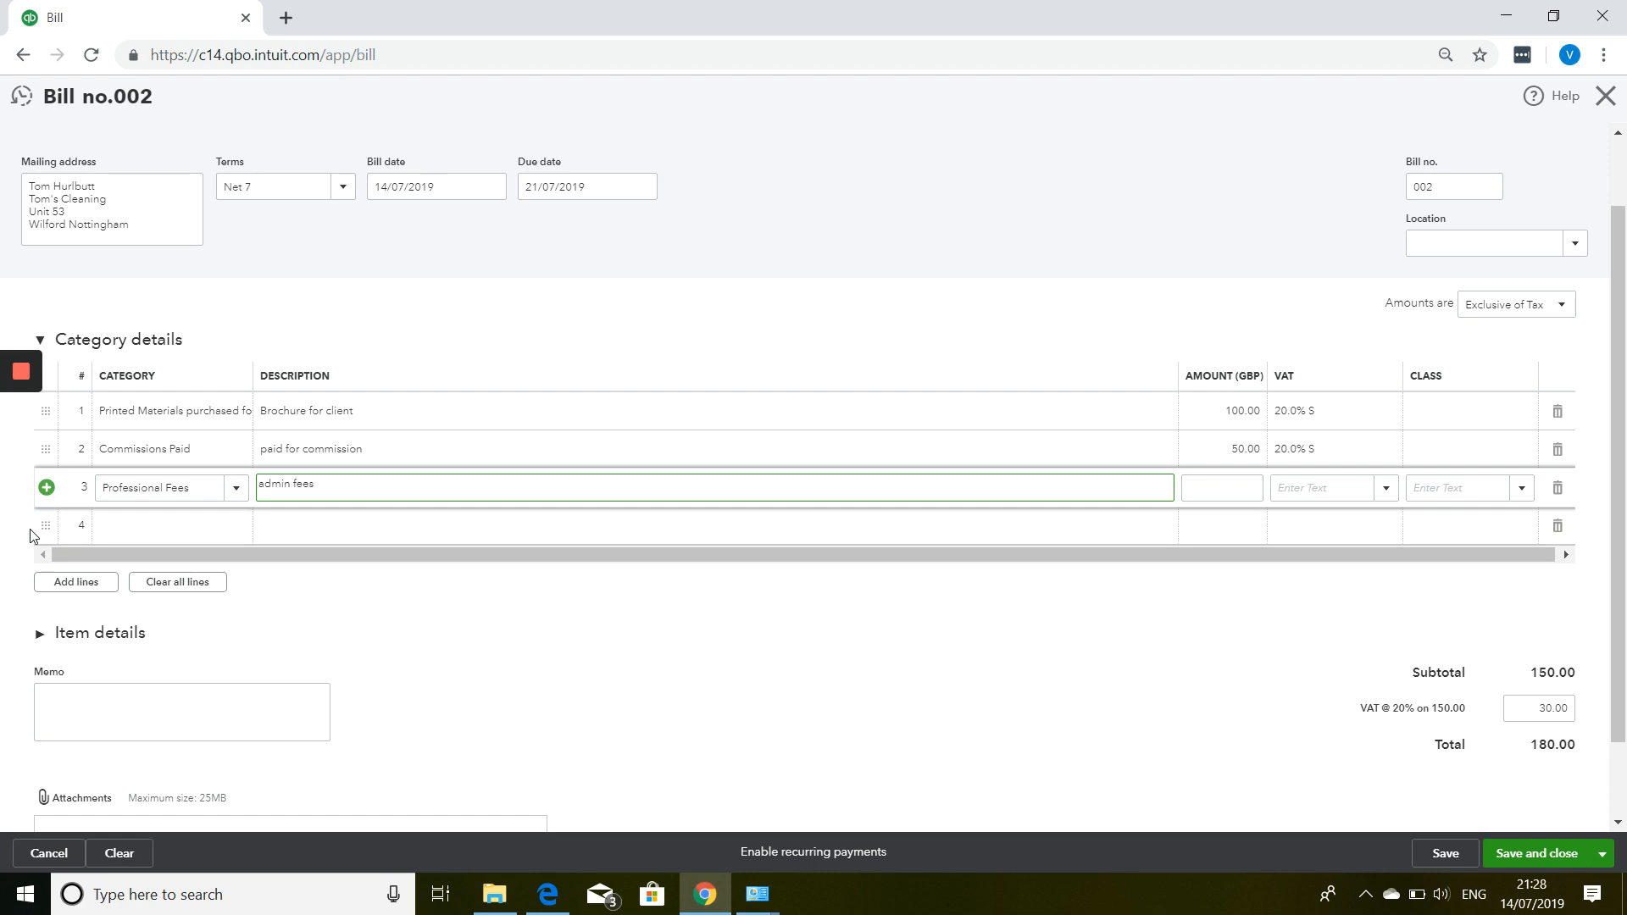
pyautogui.press('Tab')
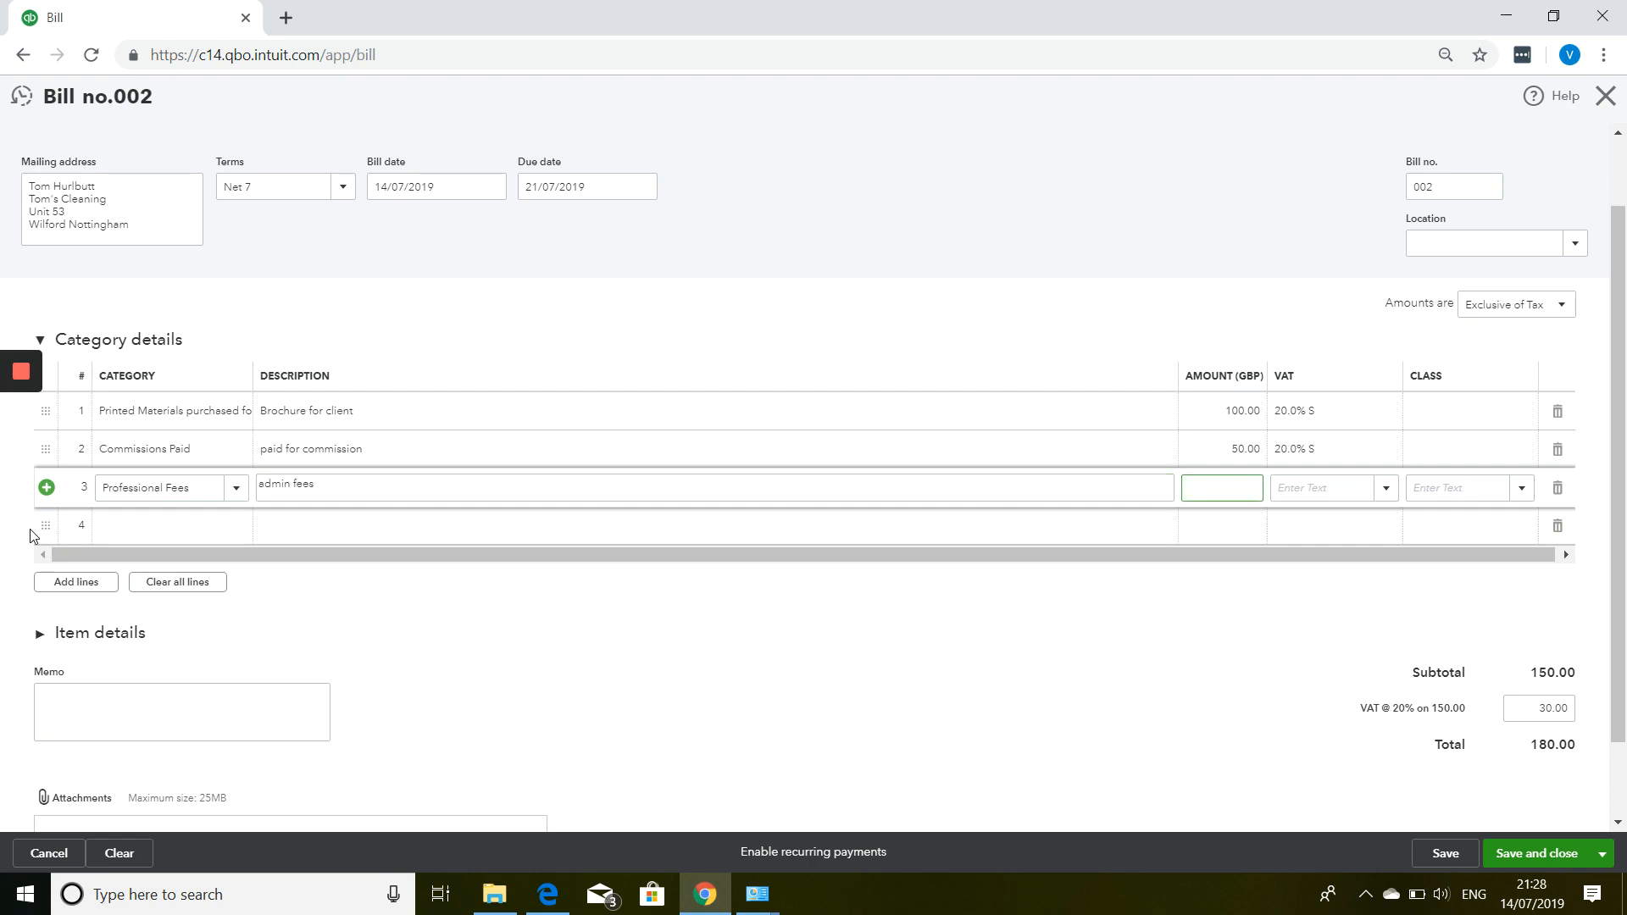
pyautogui.press('Tab')
# Set line 3 VAT to 0.0% Z, bringing the bill total to £200.00.
pyautogui.write('z')
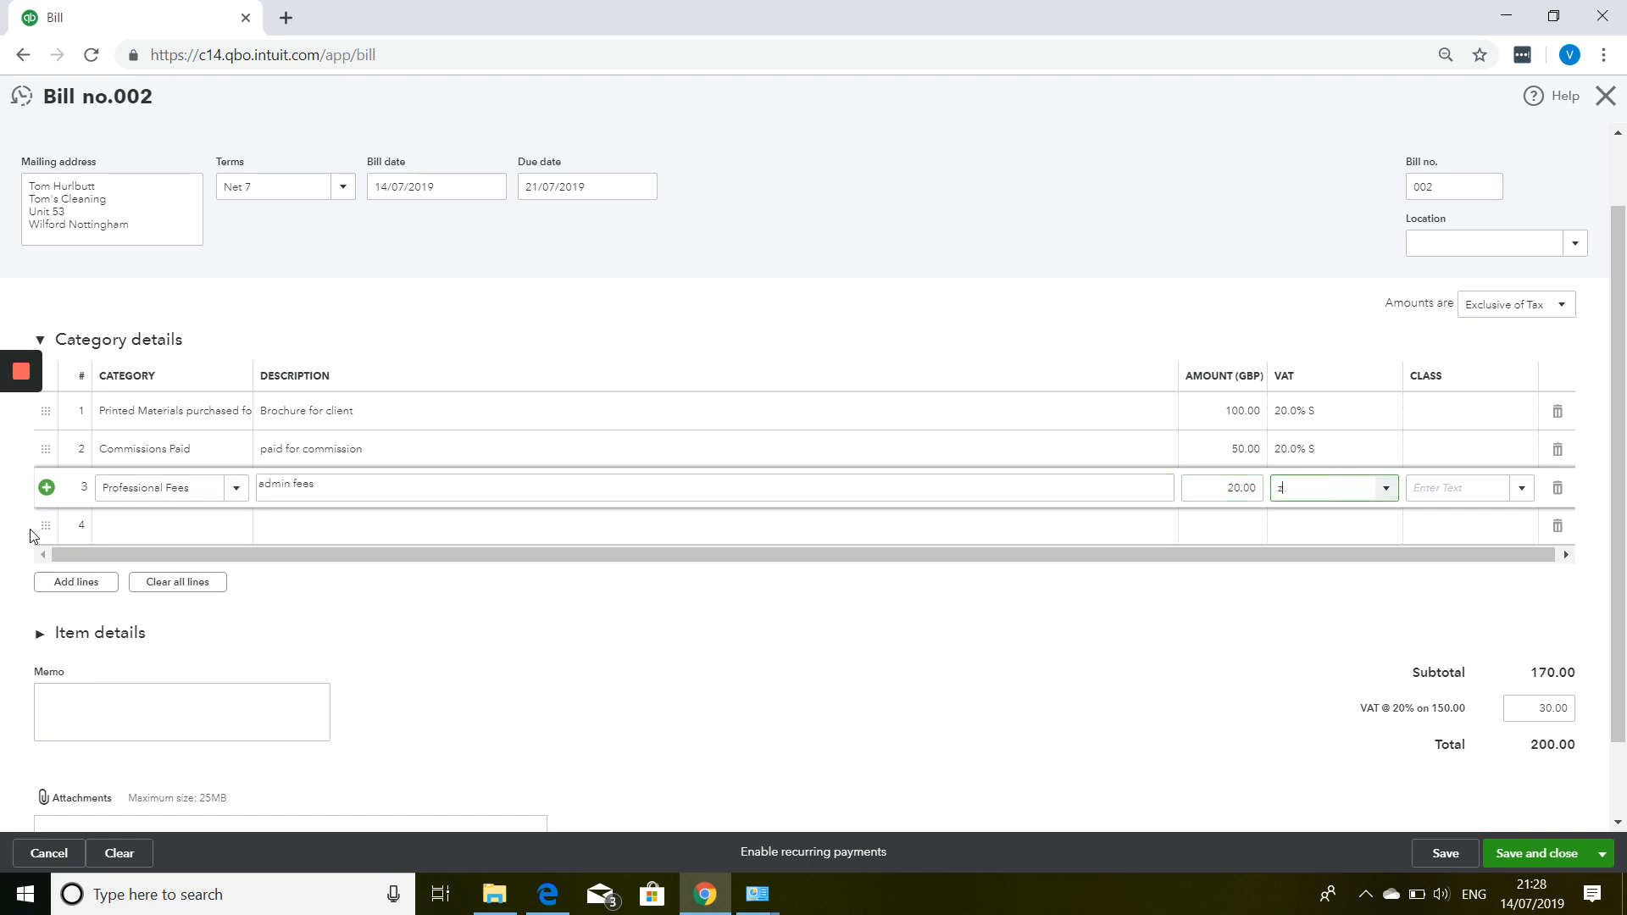
pyautogui.click(1389, 495)
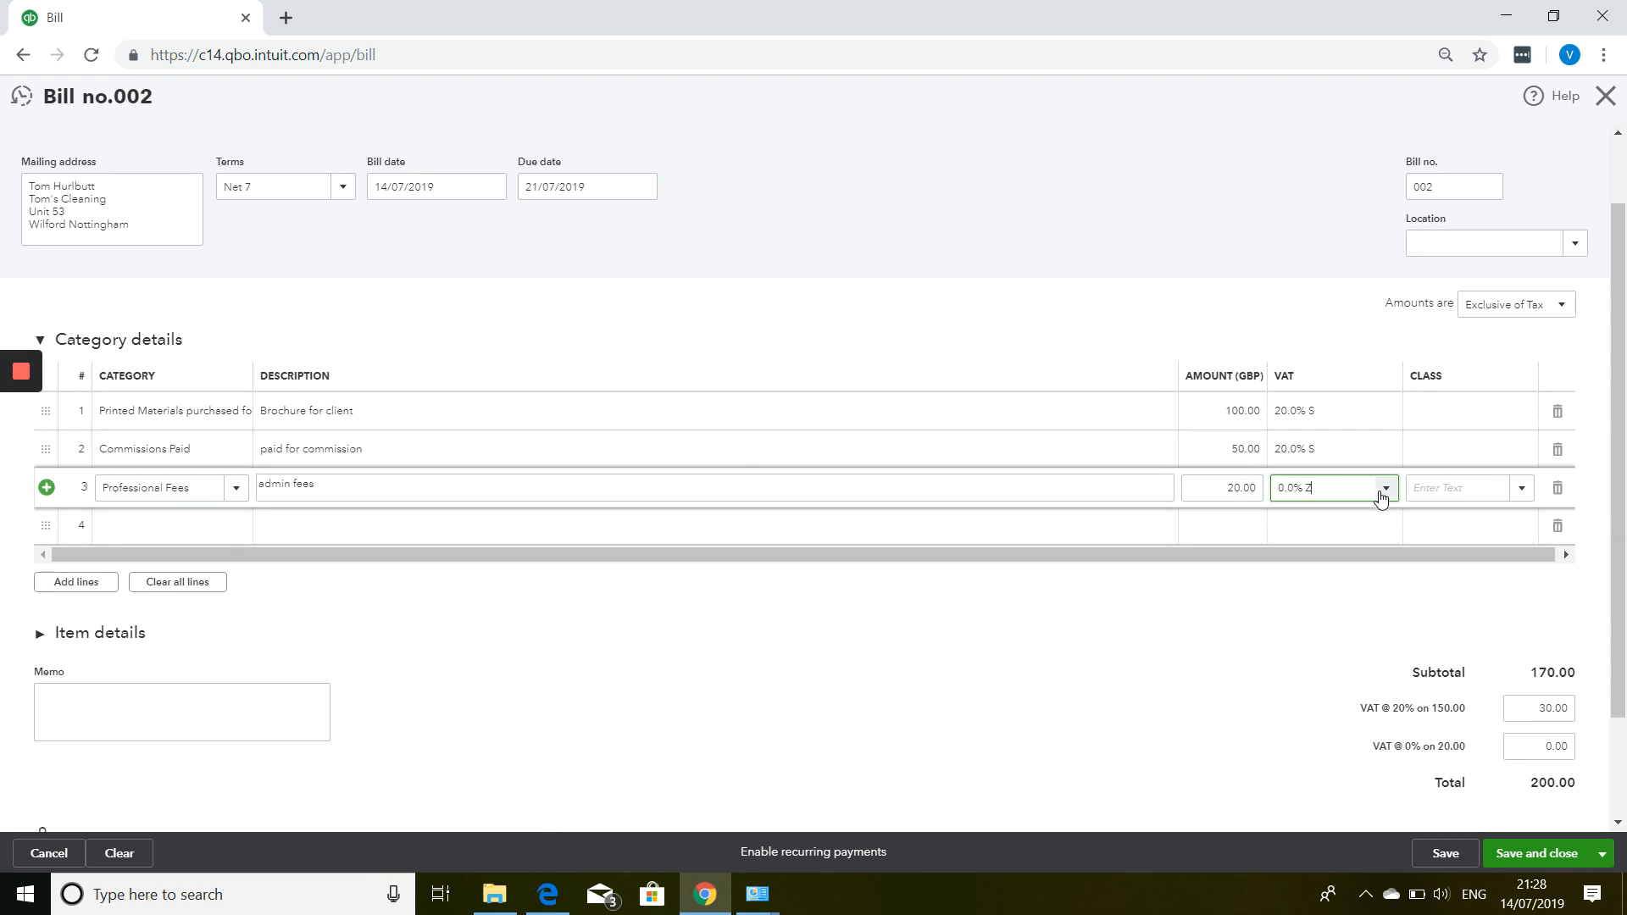
pyautogui.click(1387, 494)
pyautogui.scroll(2, 1330, 589)
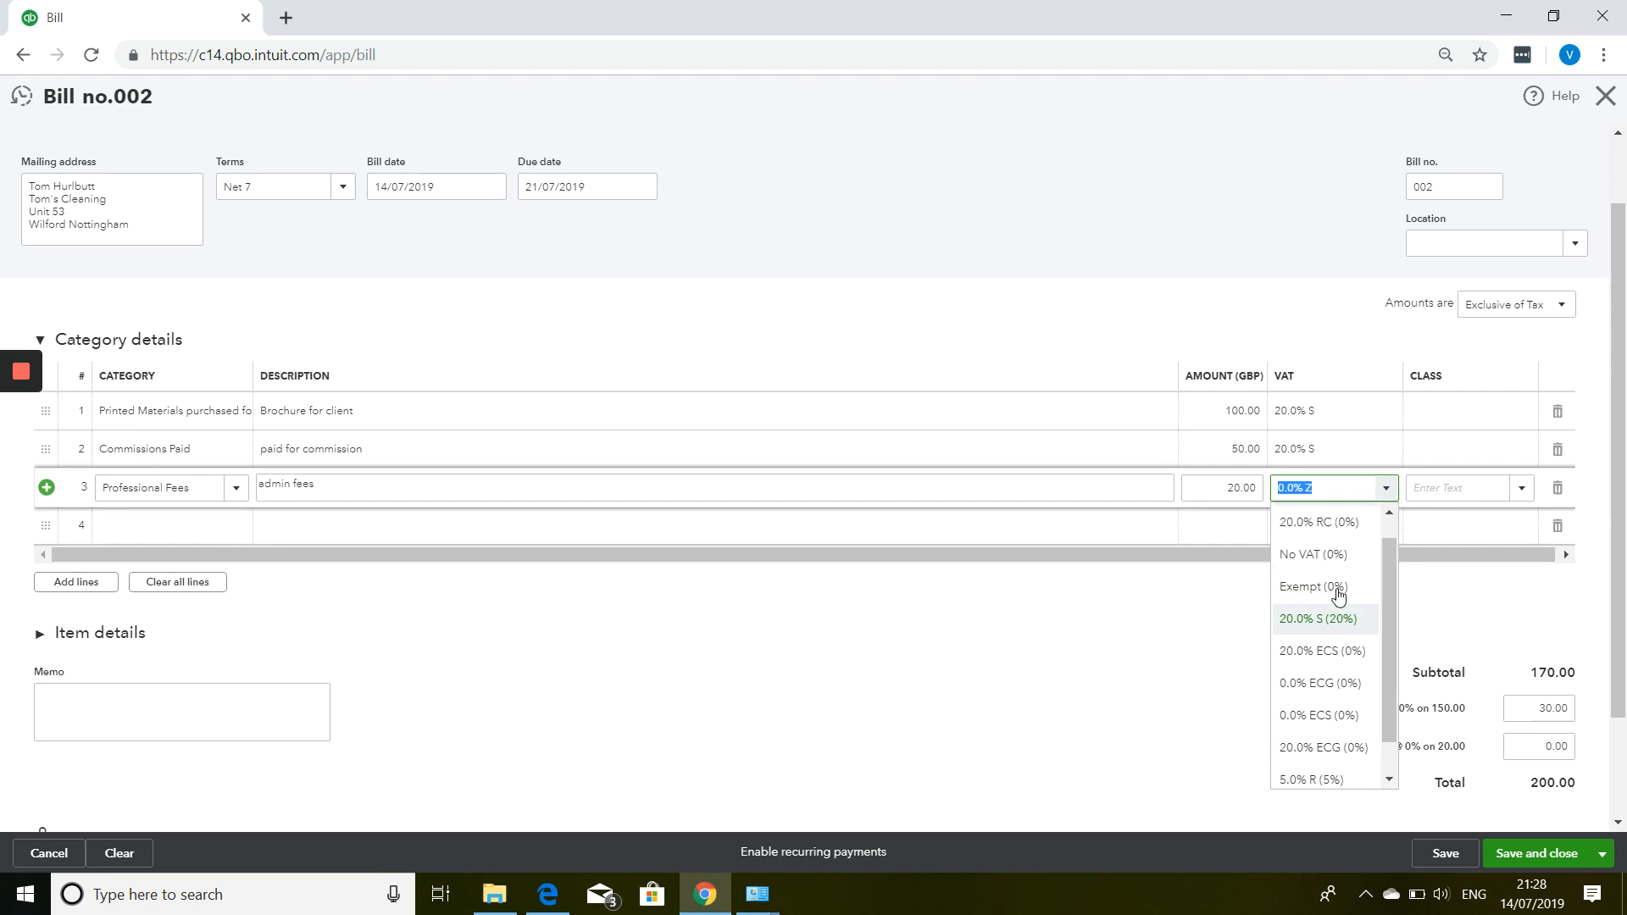
pyautogui.scroll(-2, 1334, 591)
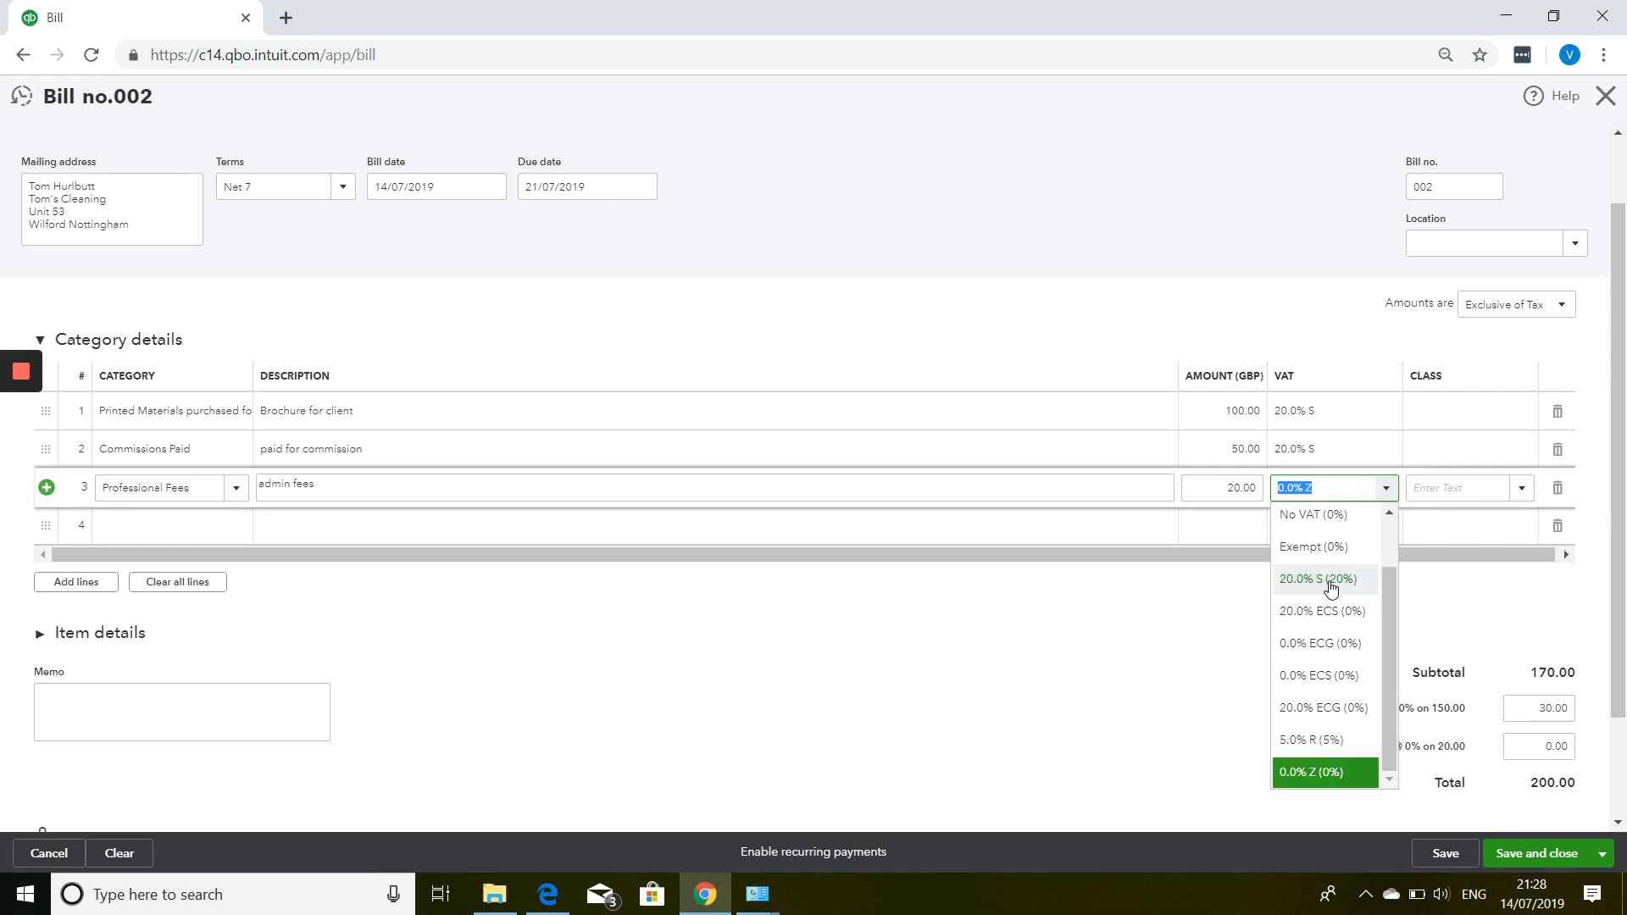
pyautogui.click(1385, 491)
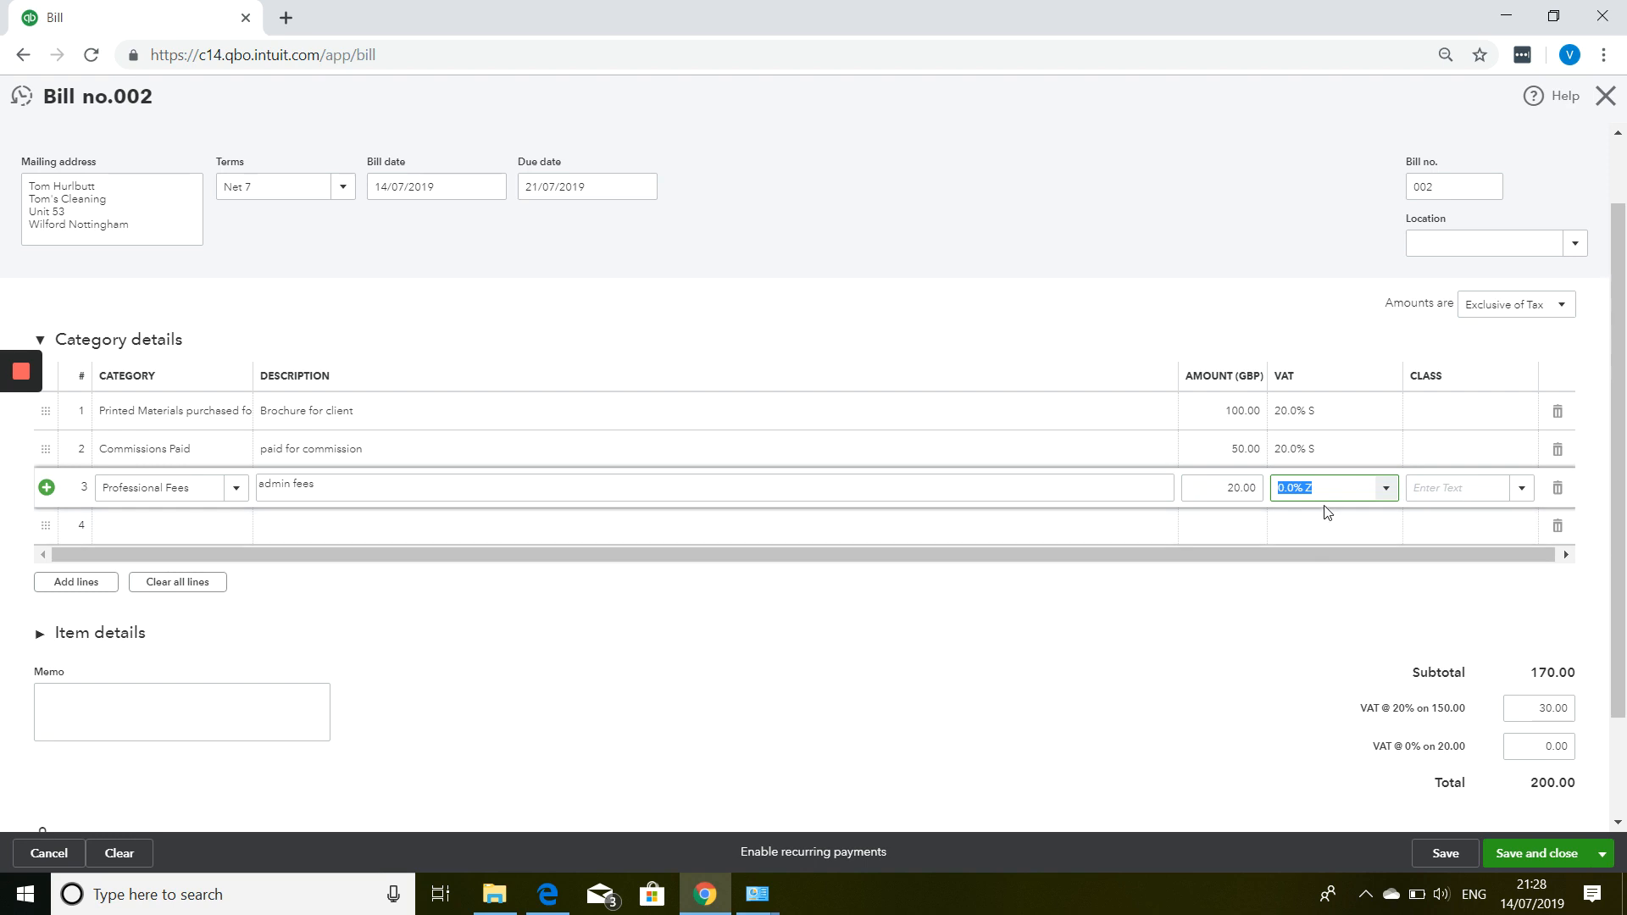
pyautogui.scroll(-2, 1327, 512)
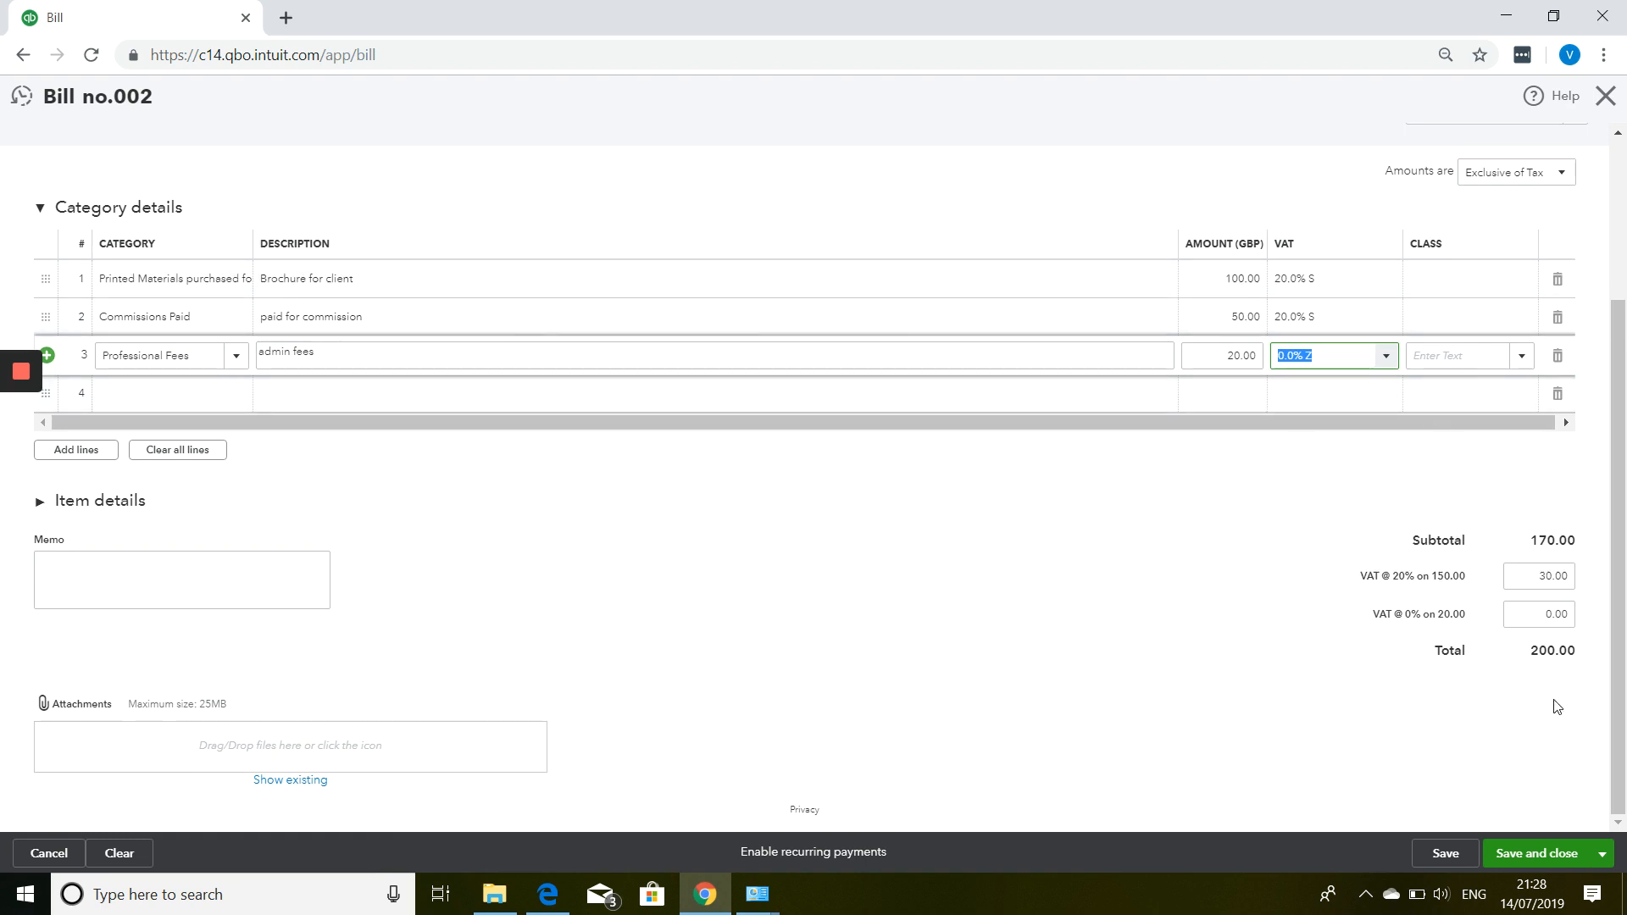
# Save bill 002 at £200.00 and start a new blank bill with Save and new.
pyautogui.click(1445, 854)
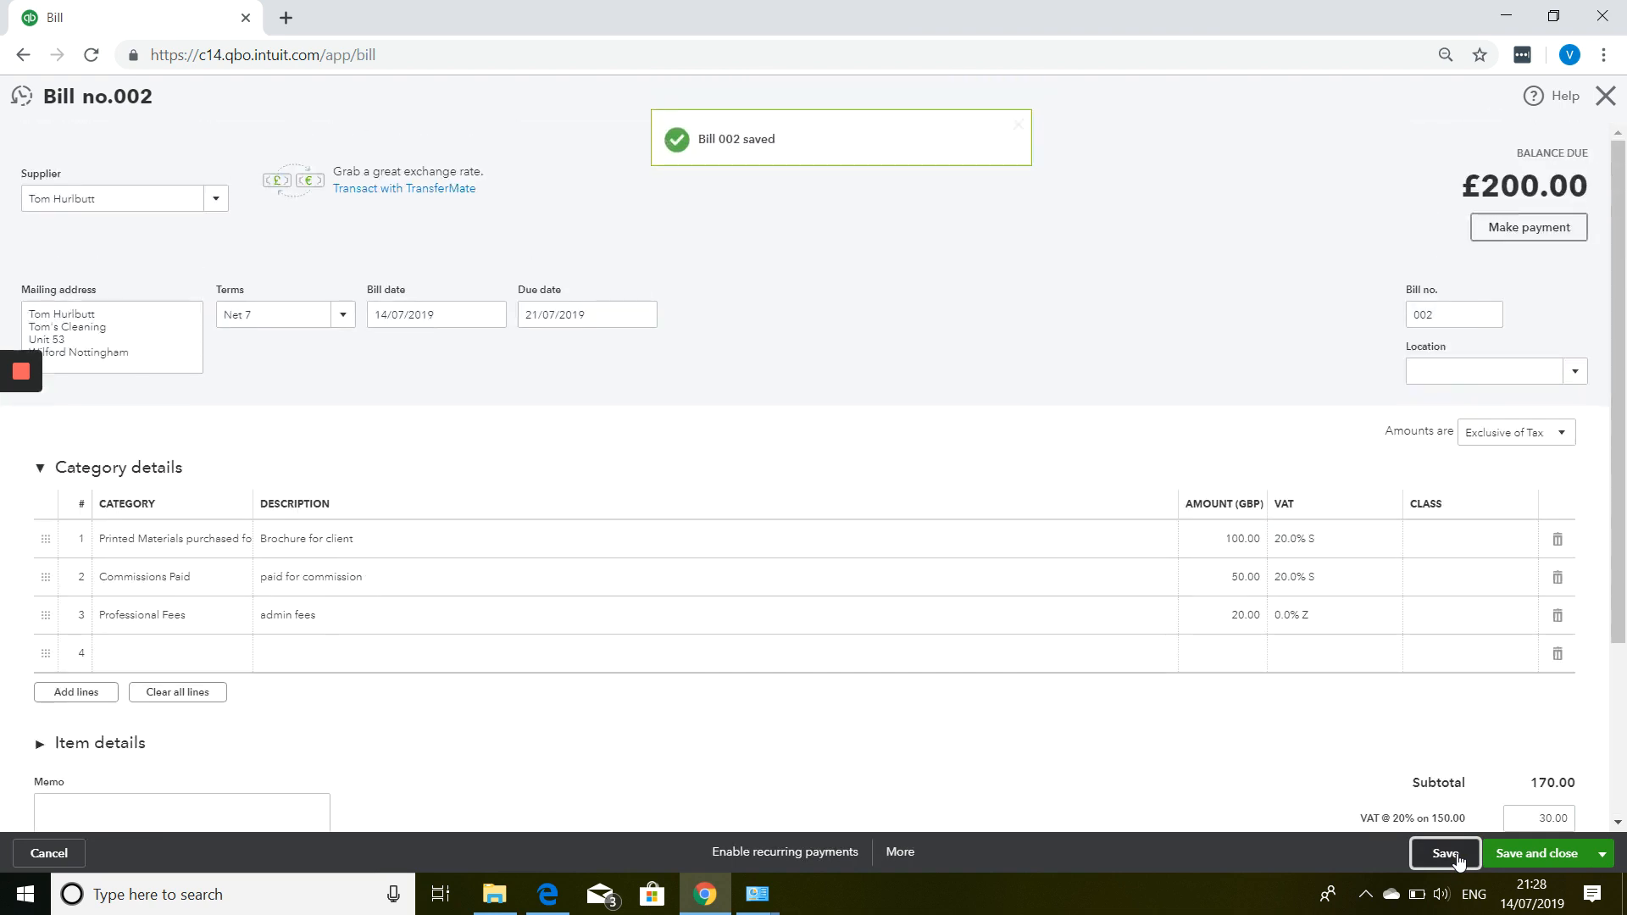
pyautogui.click(1602, 854)
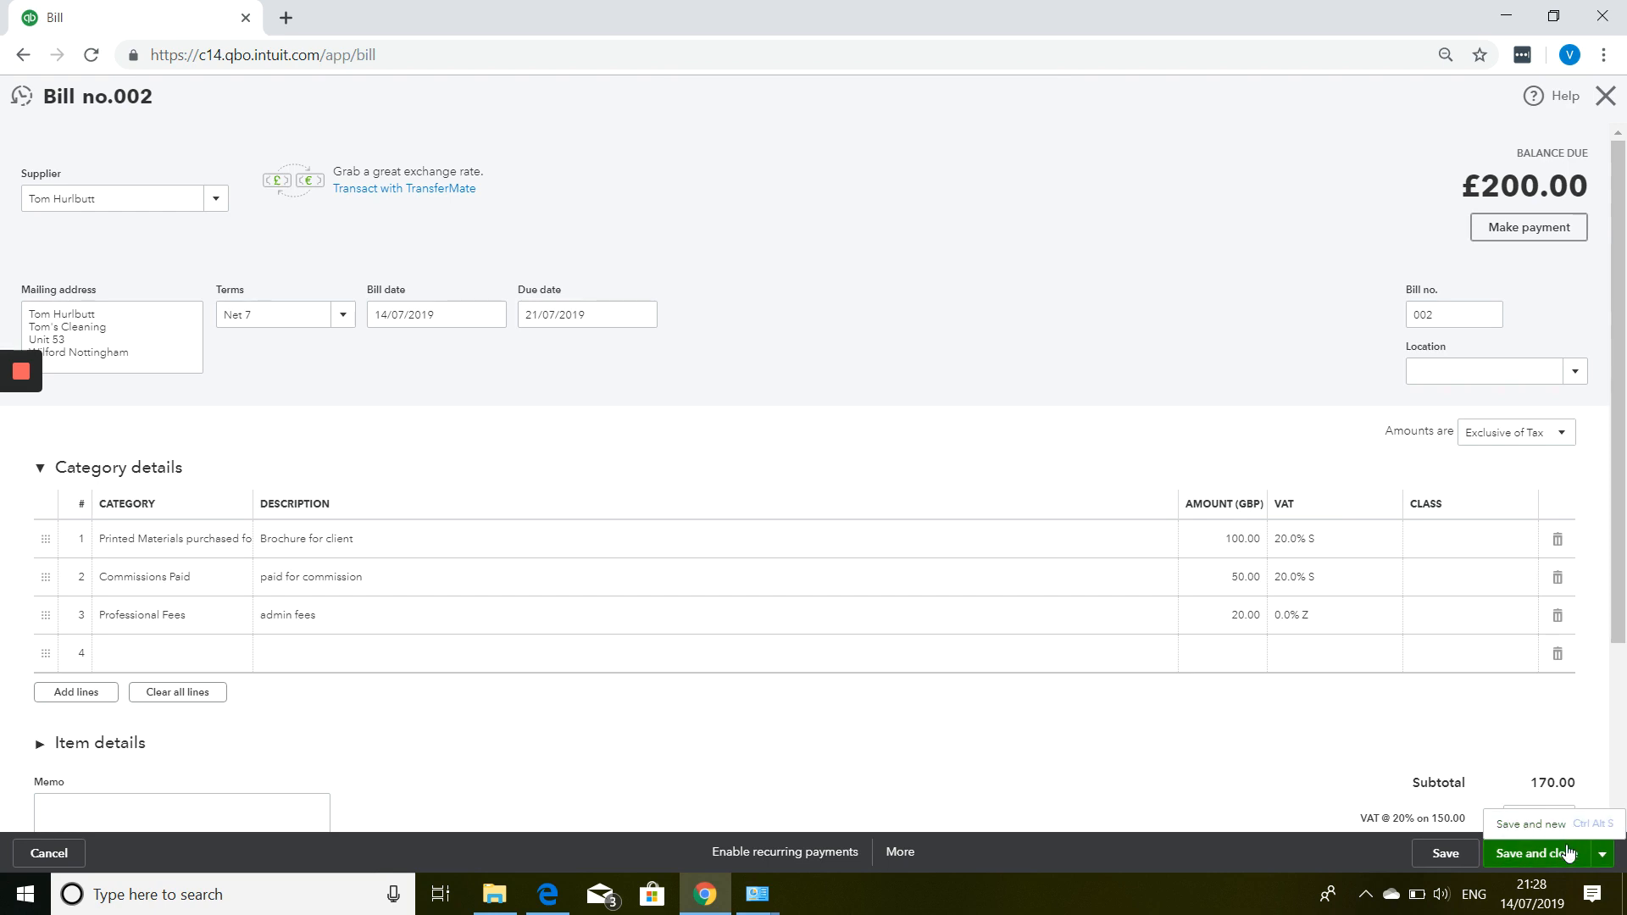
pyautogui.click(1532, 824)
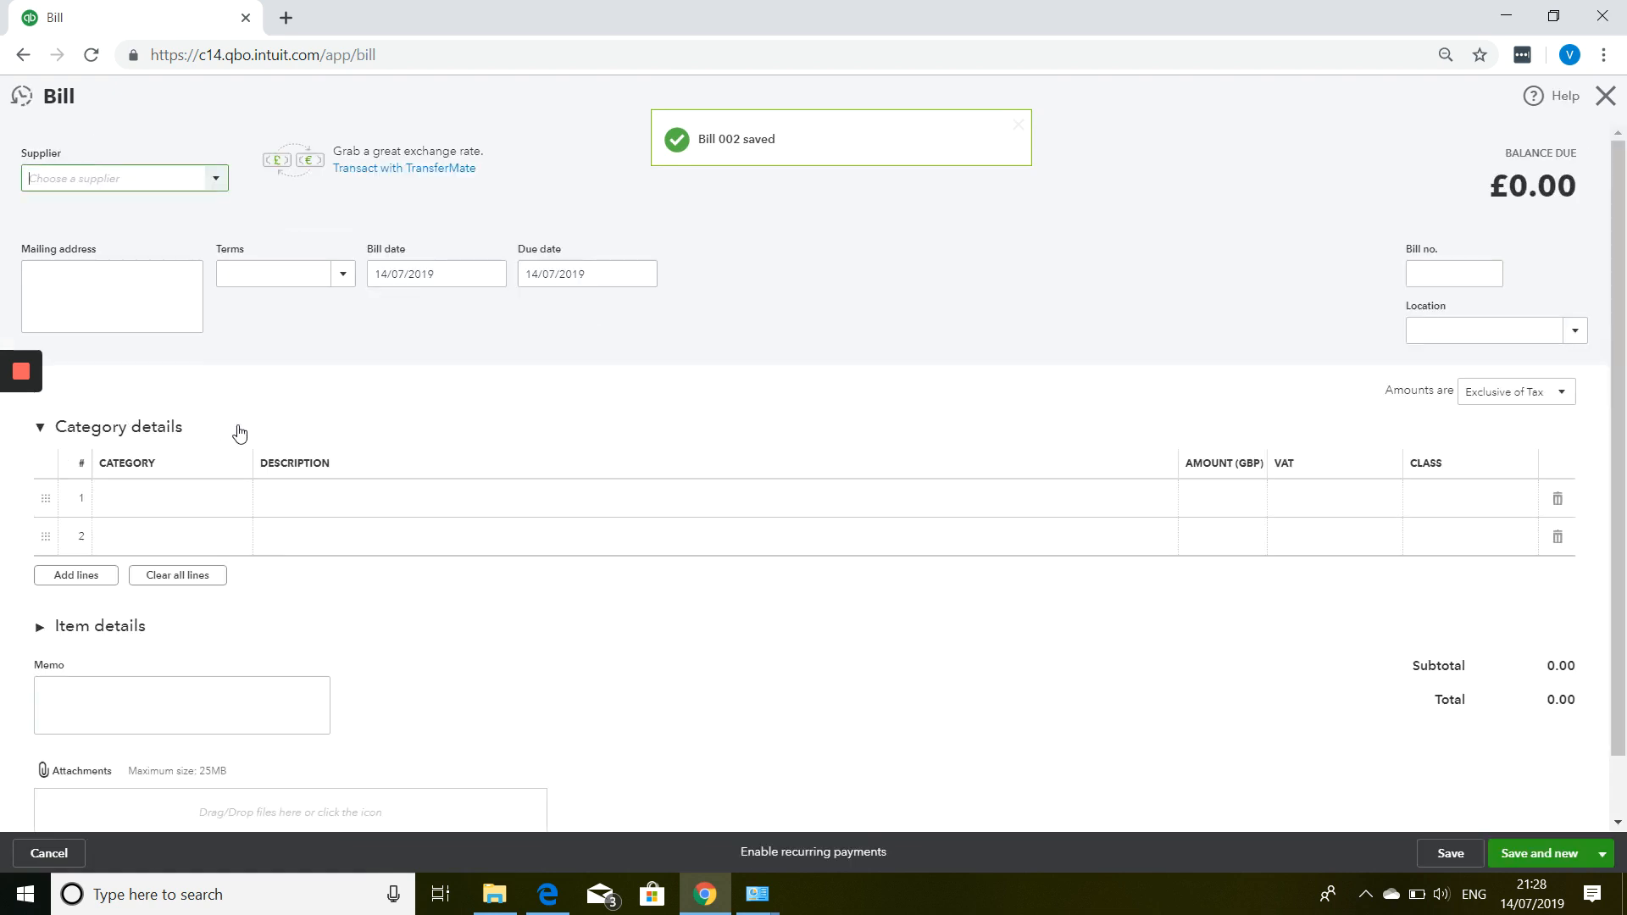
# Choose the supplier, Net 30 terms due 13/08/2019, bill no. 556, and expand Item details.
pyautogui.scroll(-1, 274, 453)
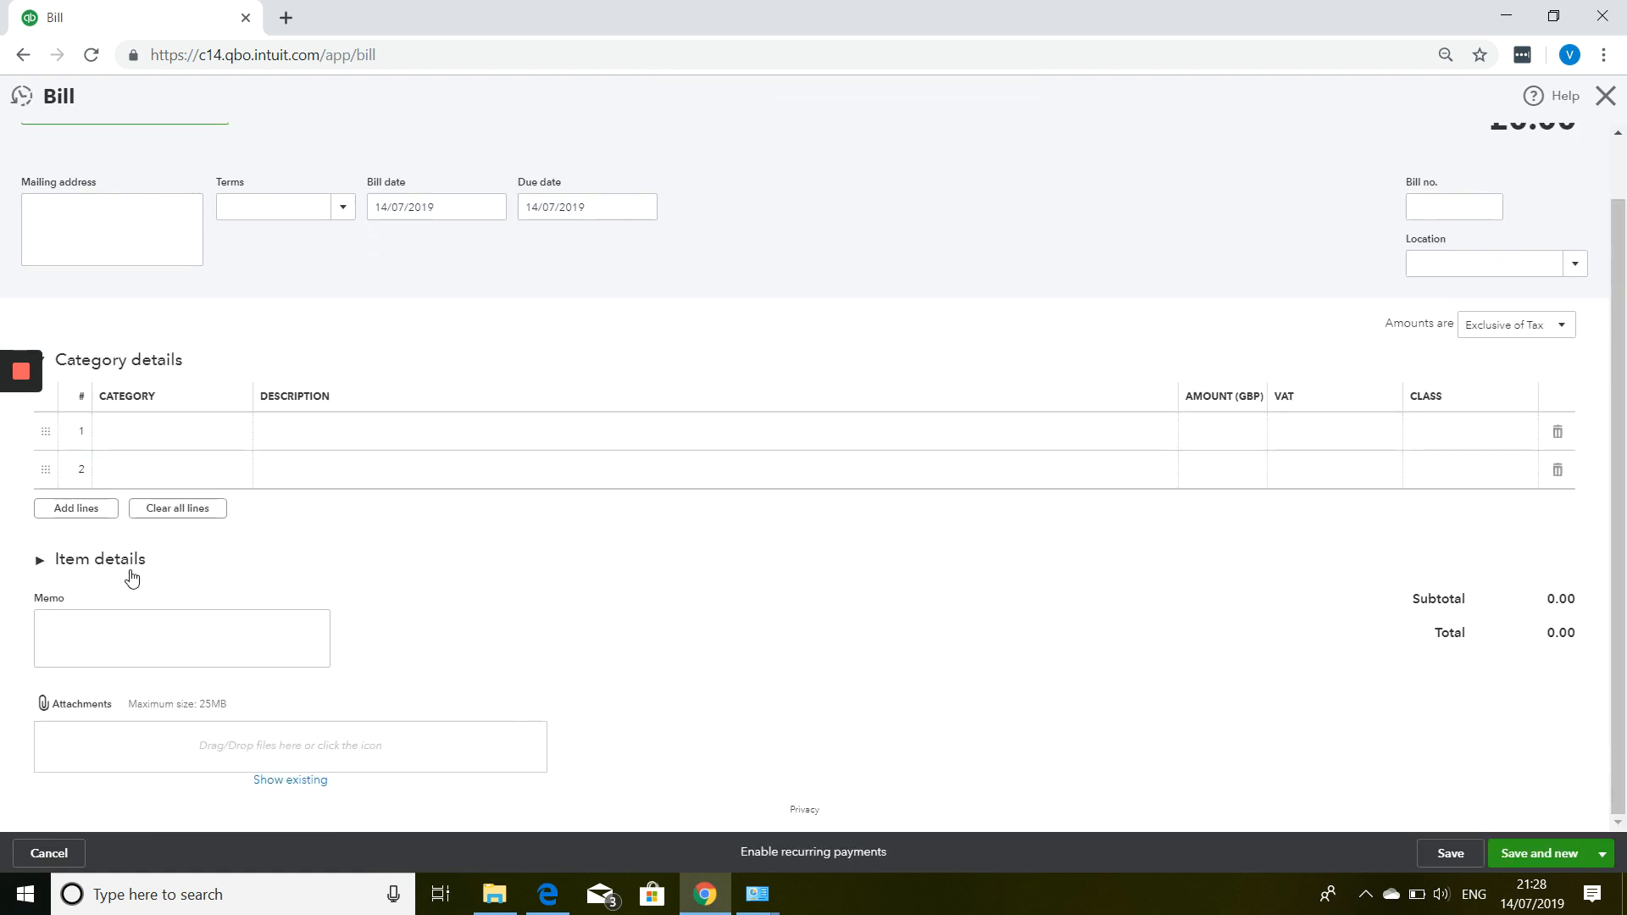
pyautogui.scroll(1, 129, 570)
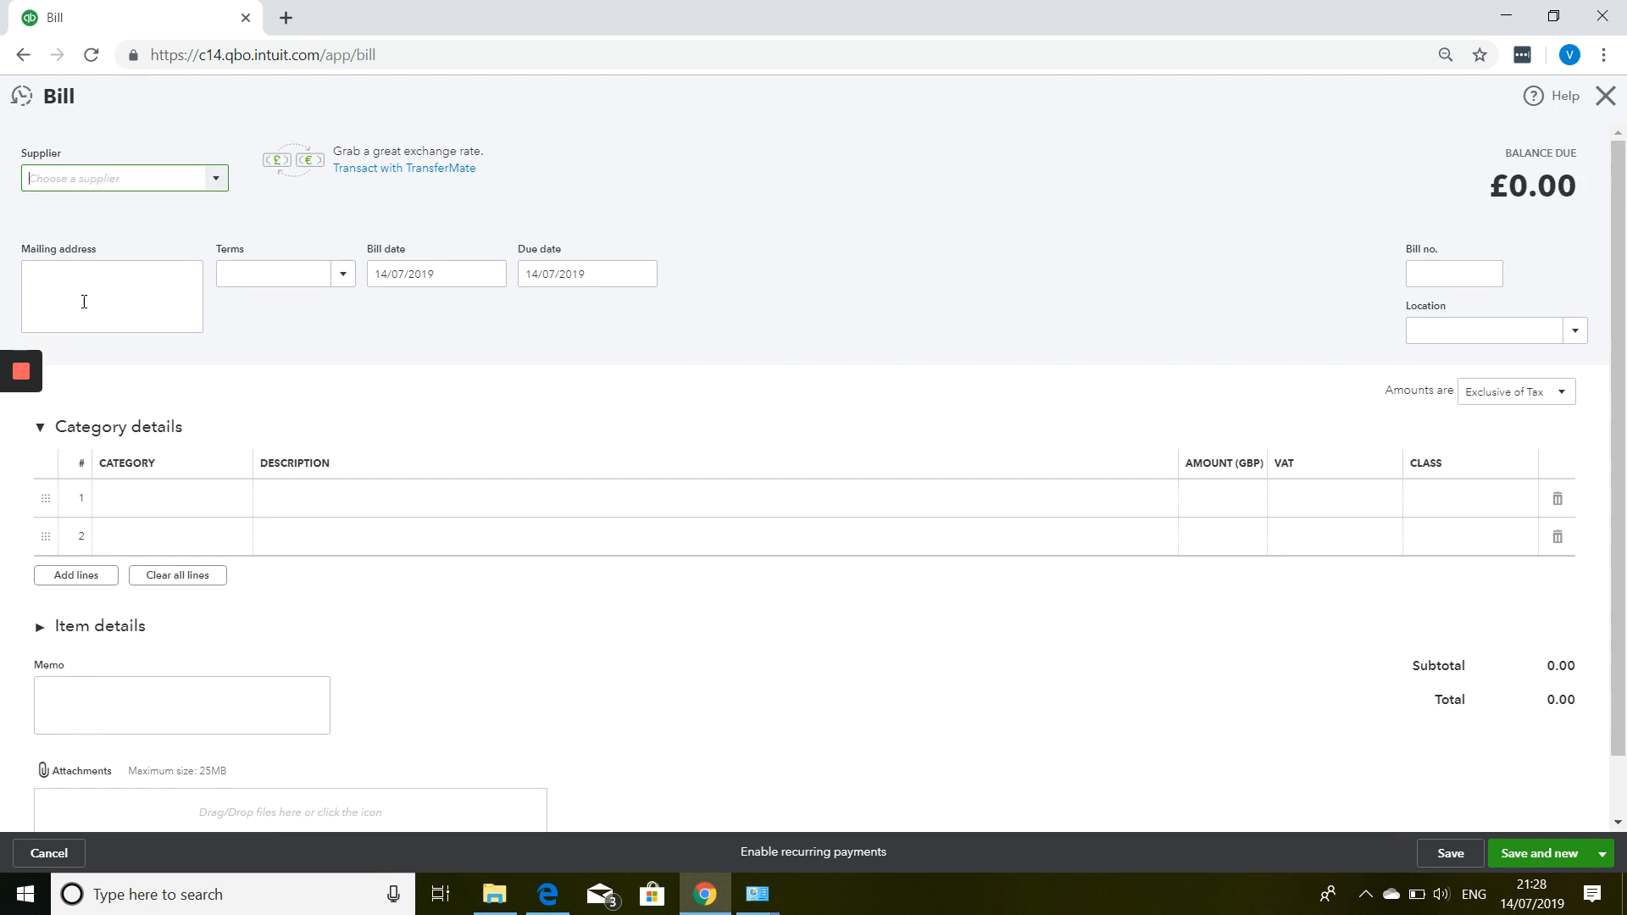
pyautogui.click(216, 182)
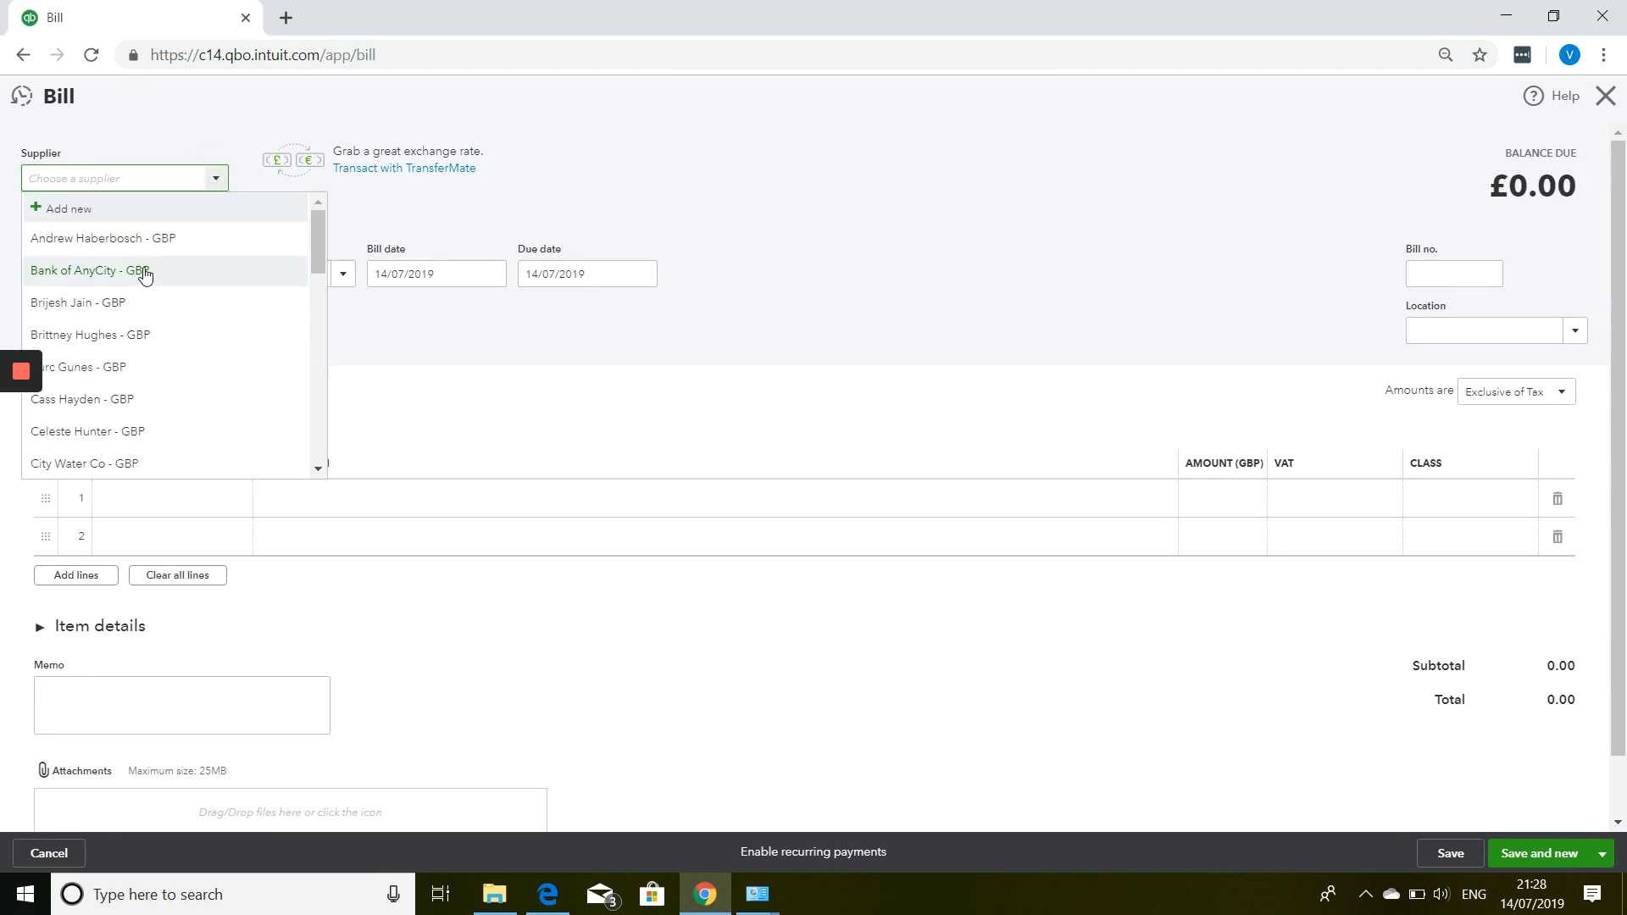
pyautogui.click(146, 240)
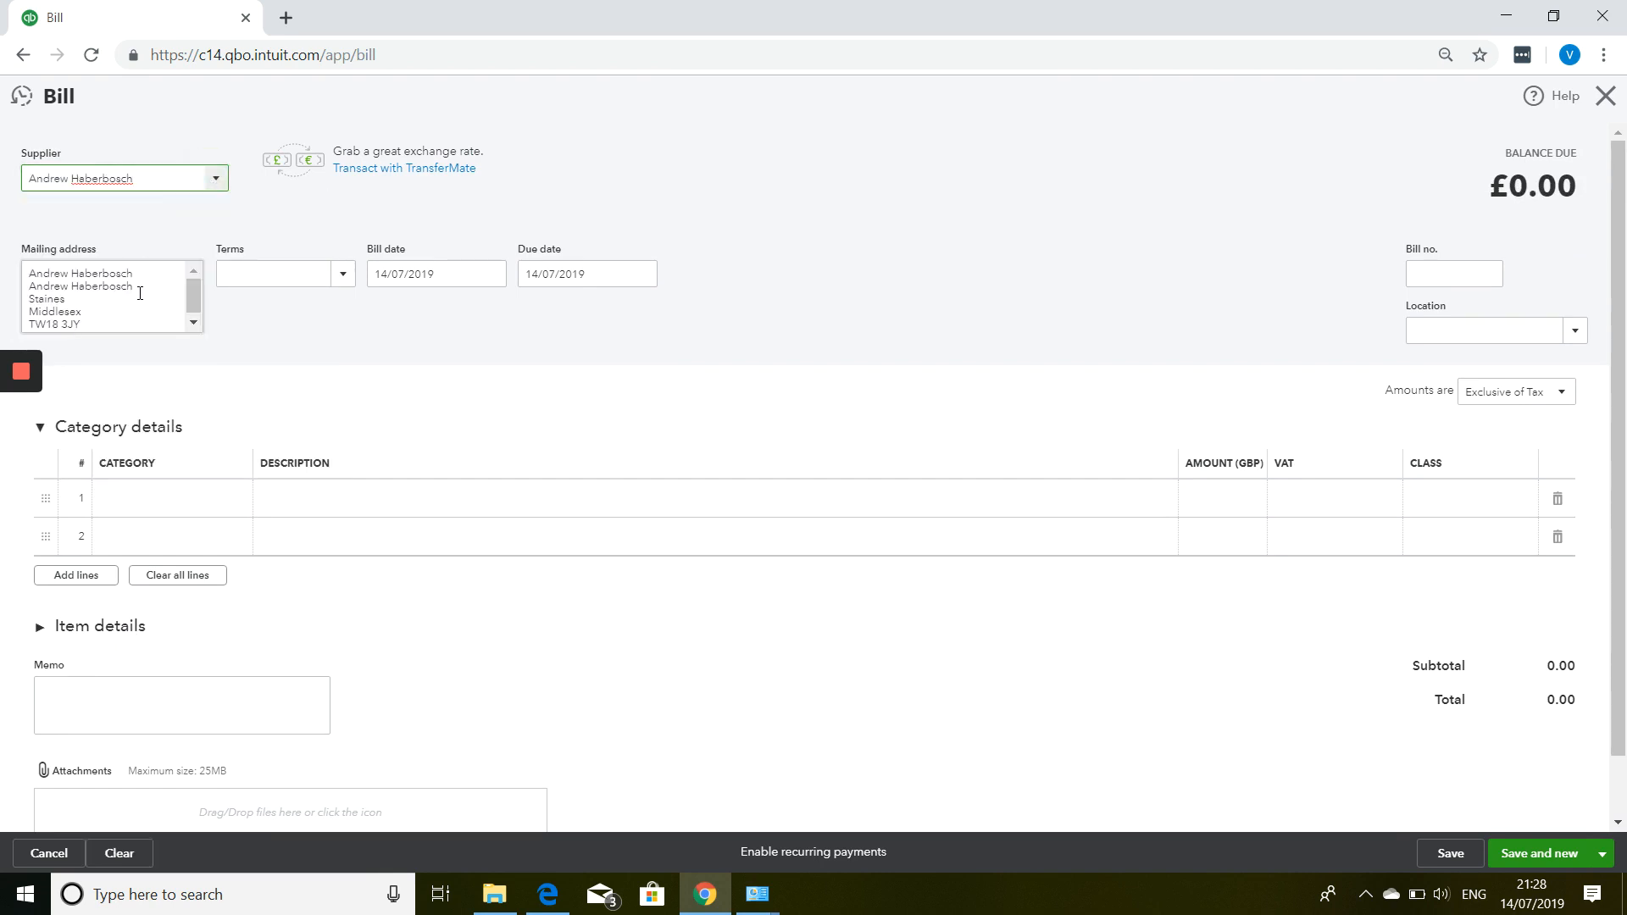
pyautogui.click(338, 283)
pyautogui.click(336, 284)
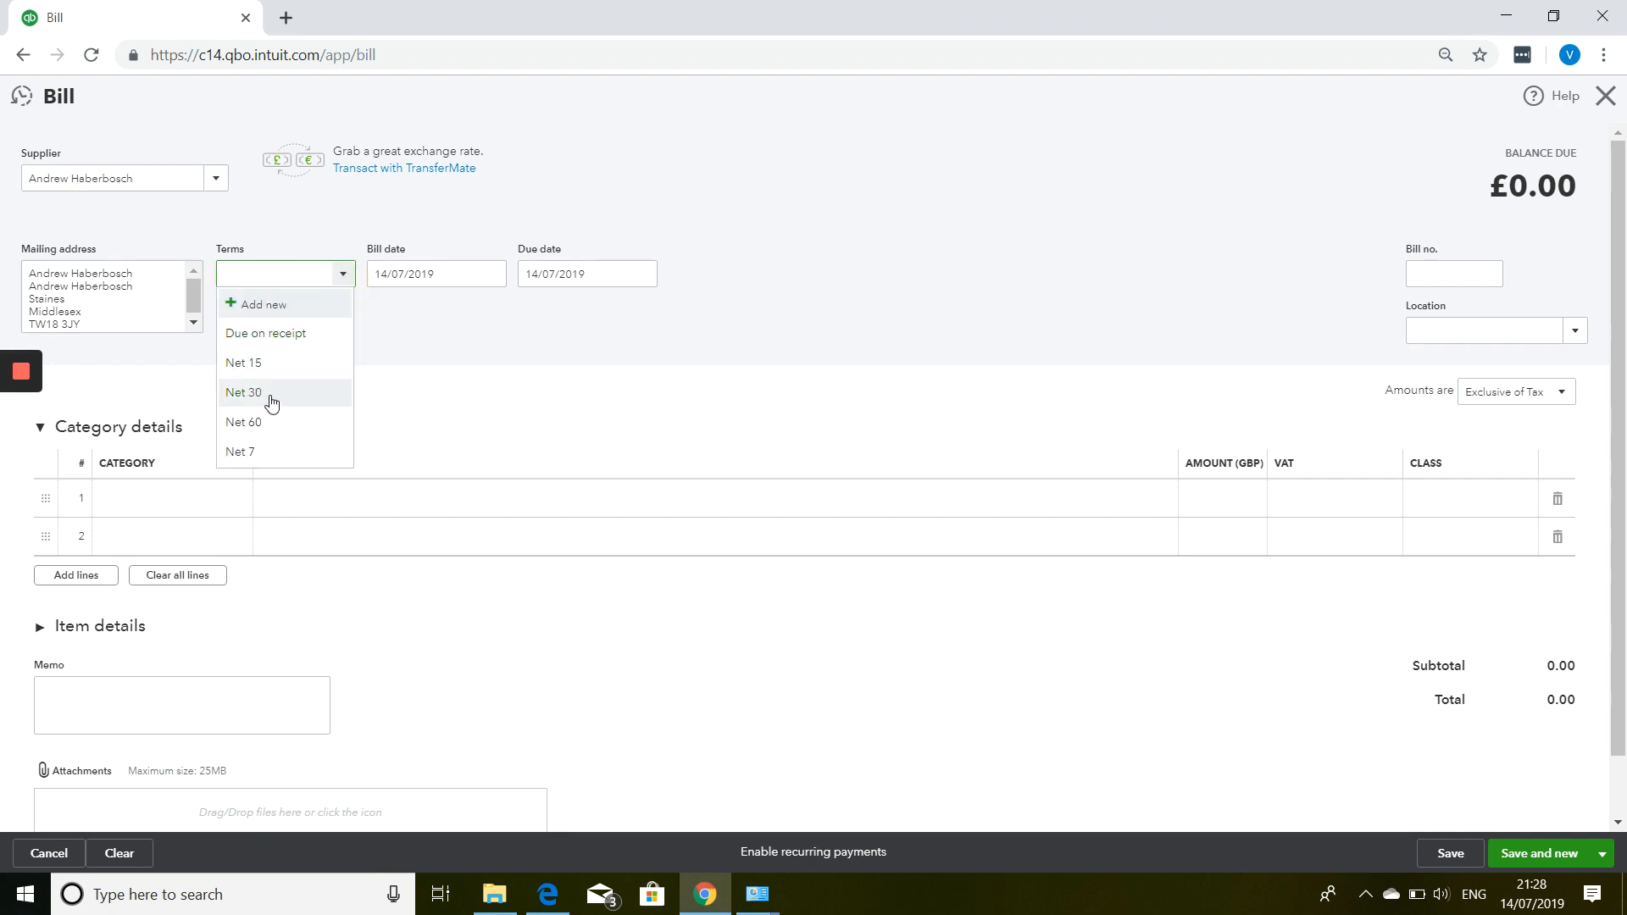
pyautogui.click(271, 400)
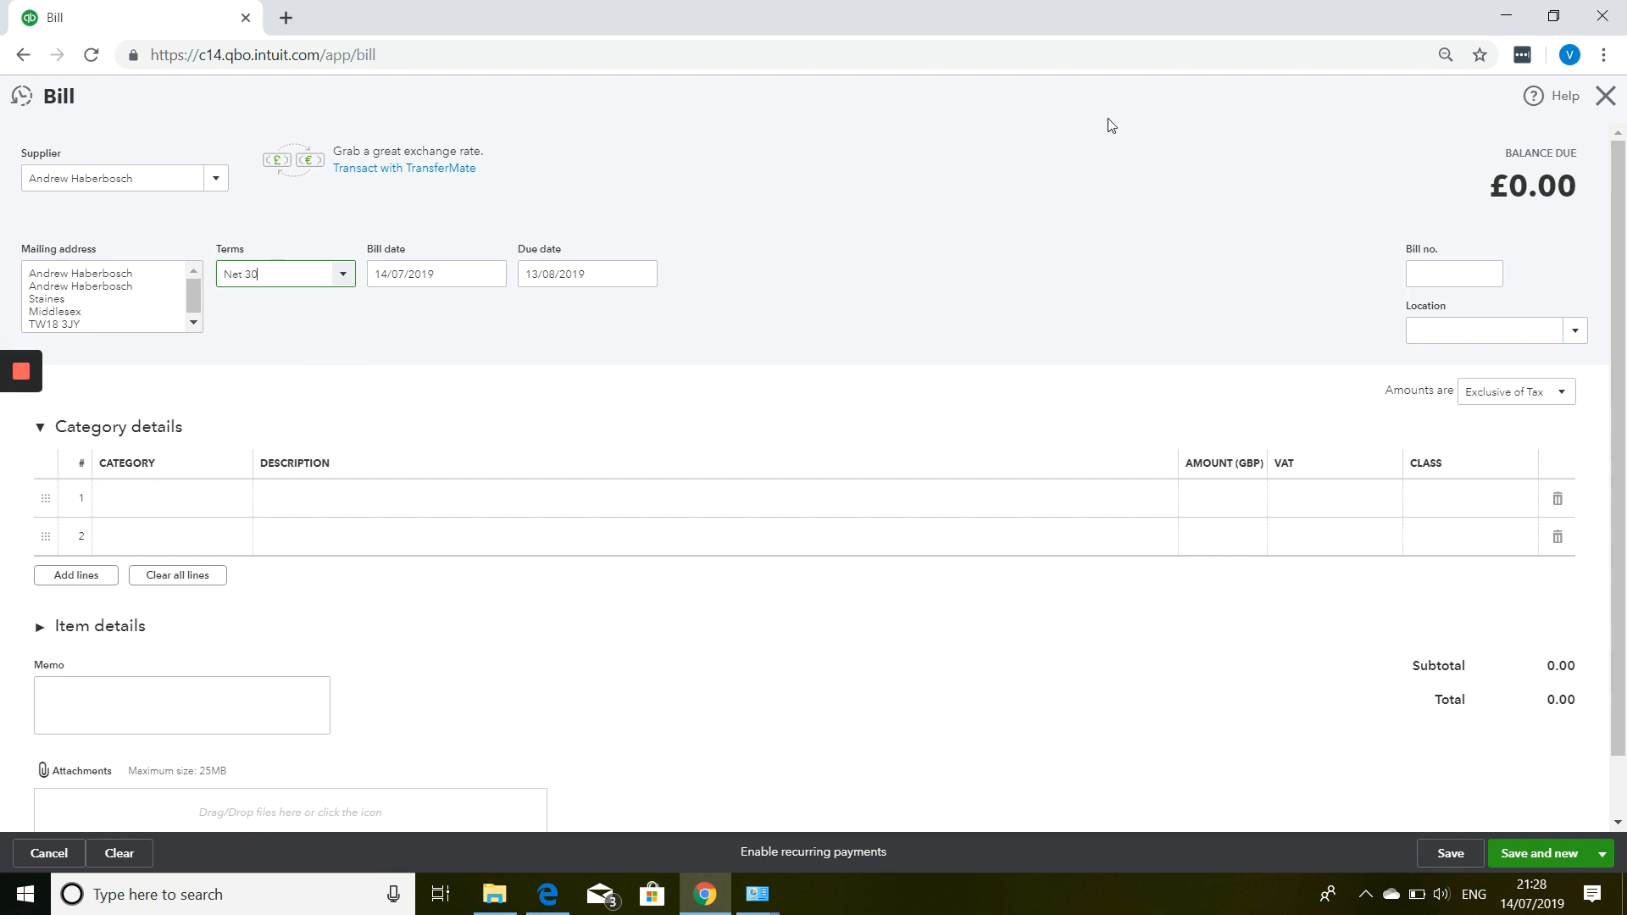
pyautogui.click(1413, 273)
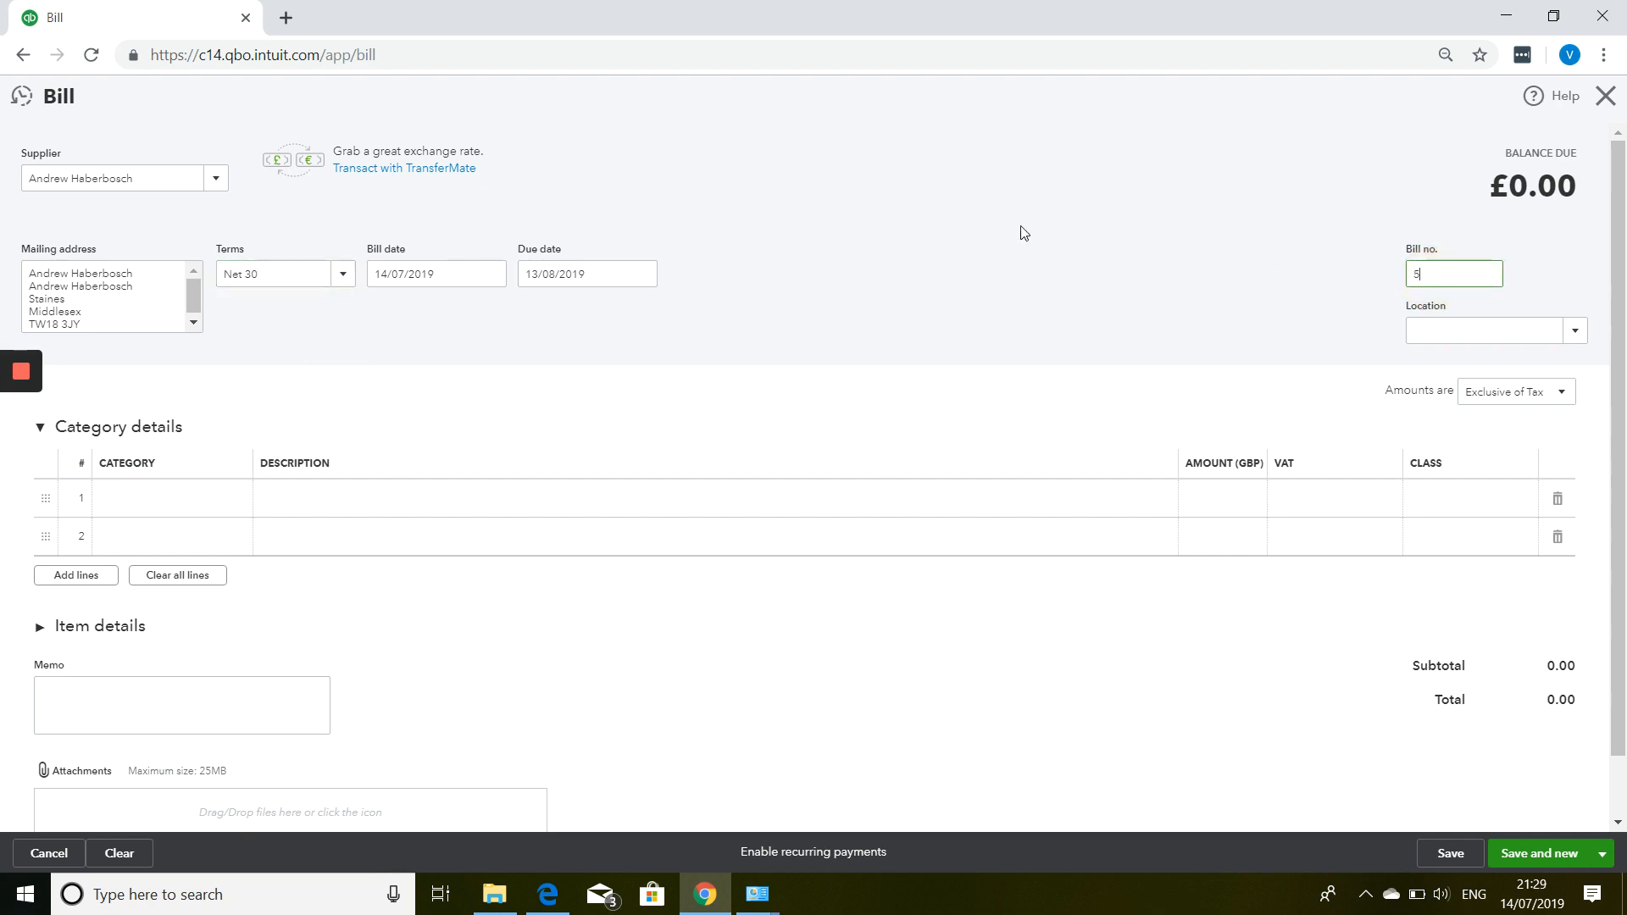
pyautogui.scroll(-1, 399, 525)
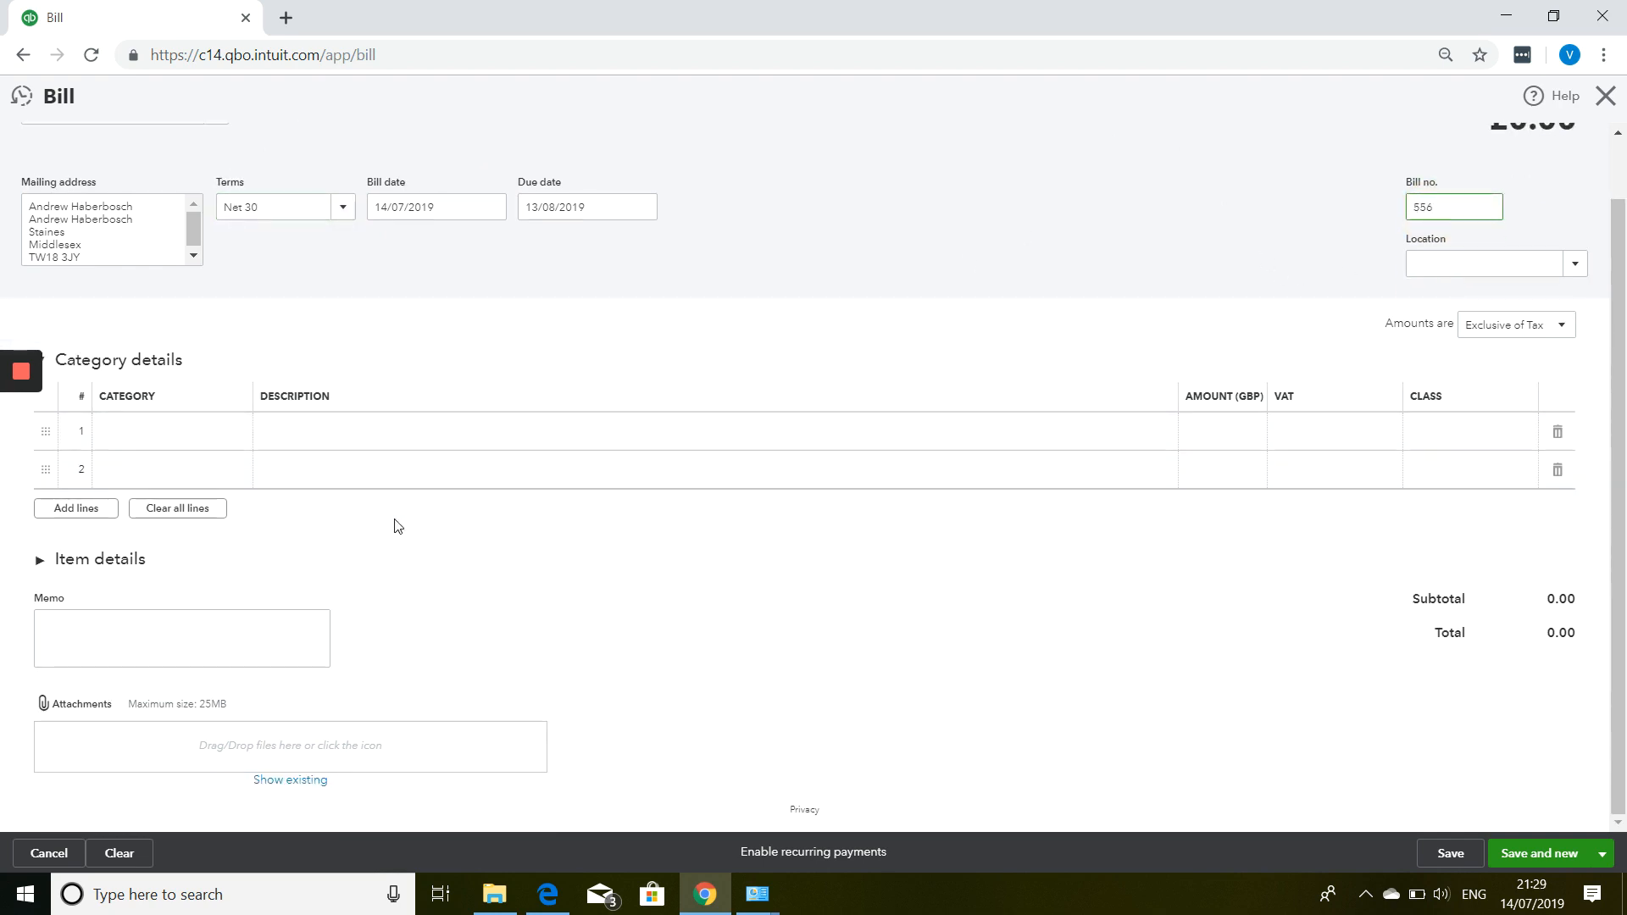
pyautogui.click(106, 561)
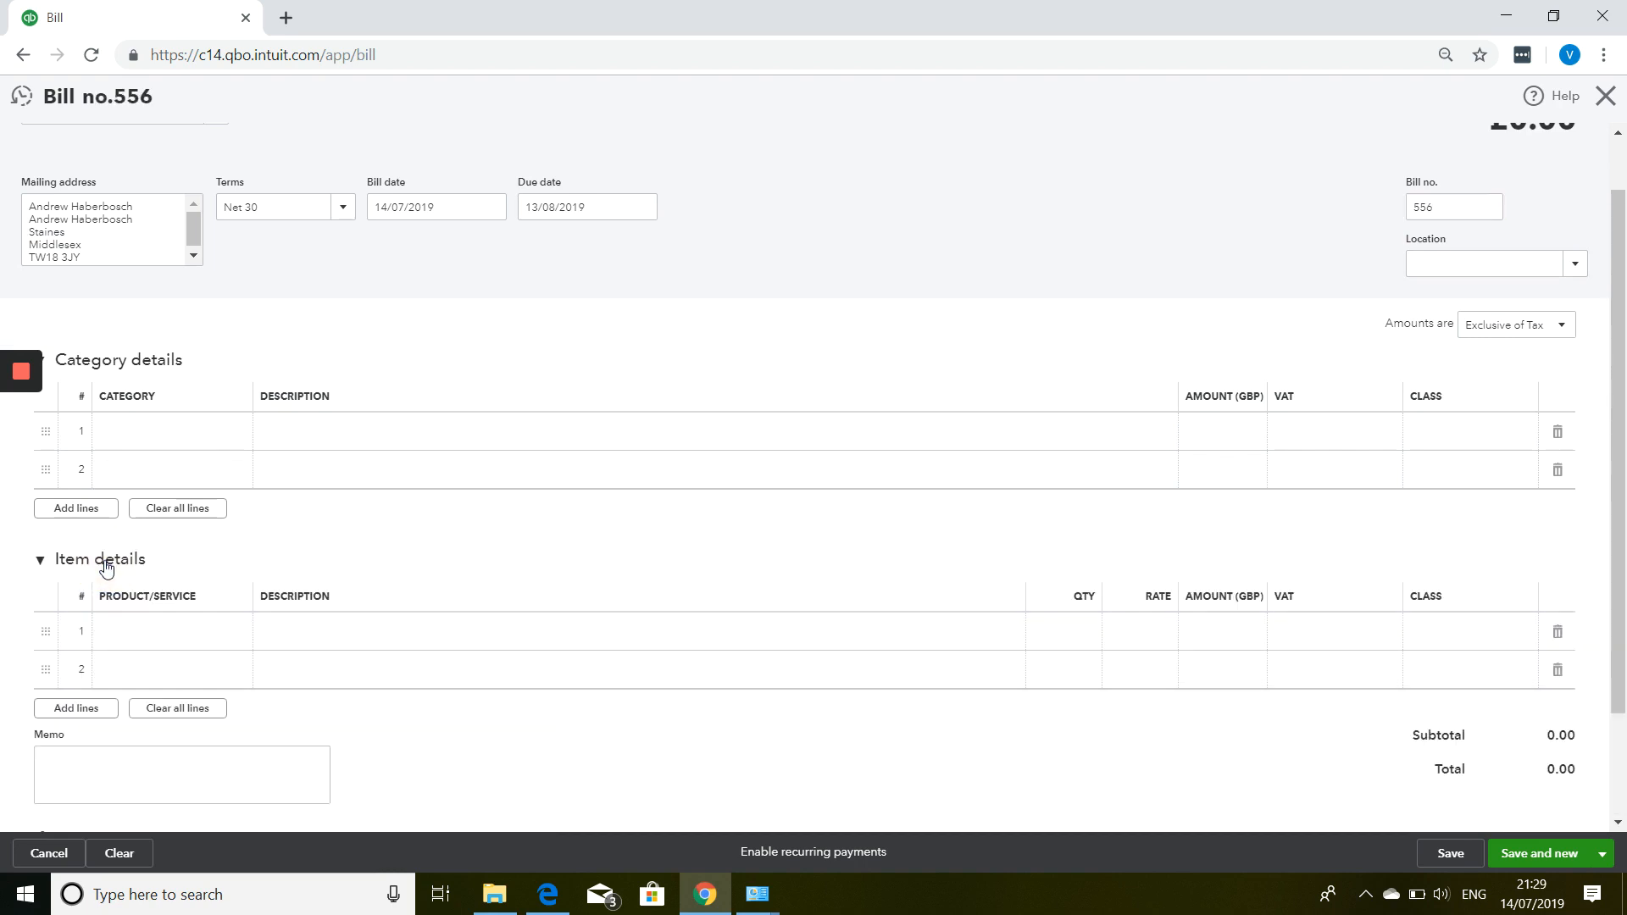
# Add Water Bottles on item line 1 with quantity 50 at rate 5, totalling 250.00.
pyautogui.click(178, 640)
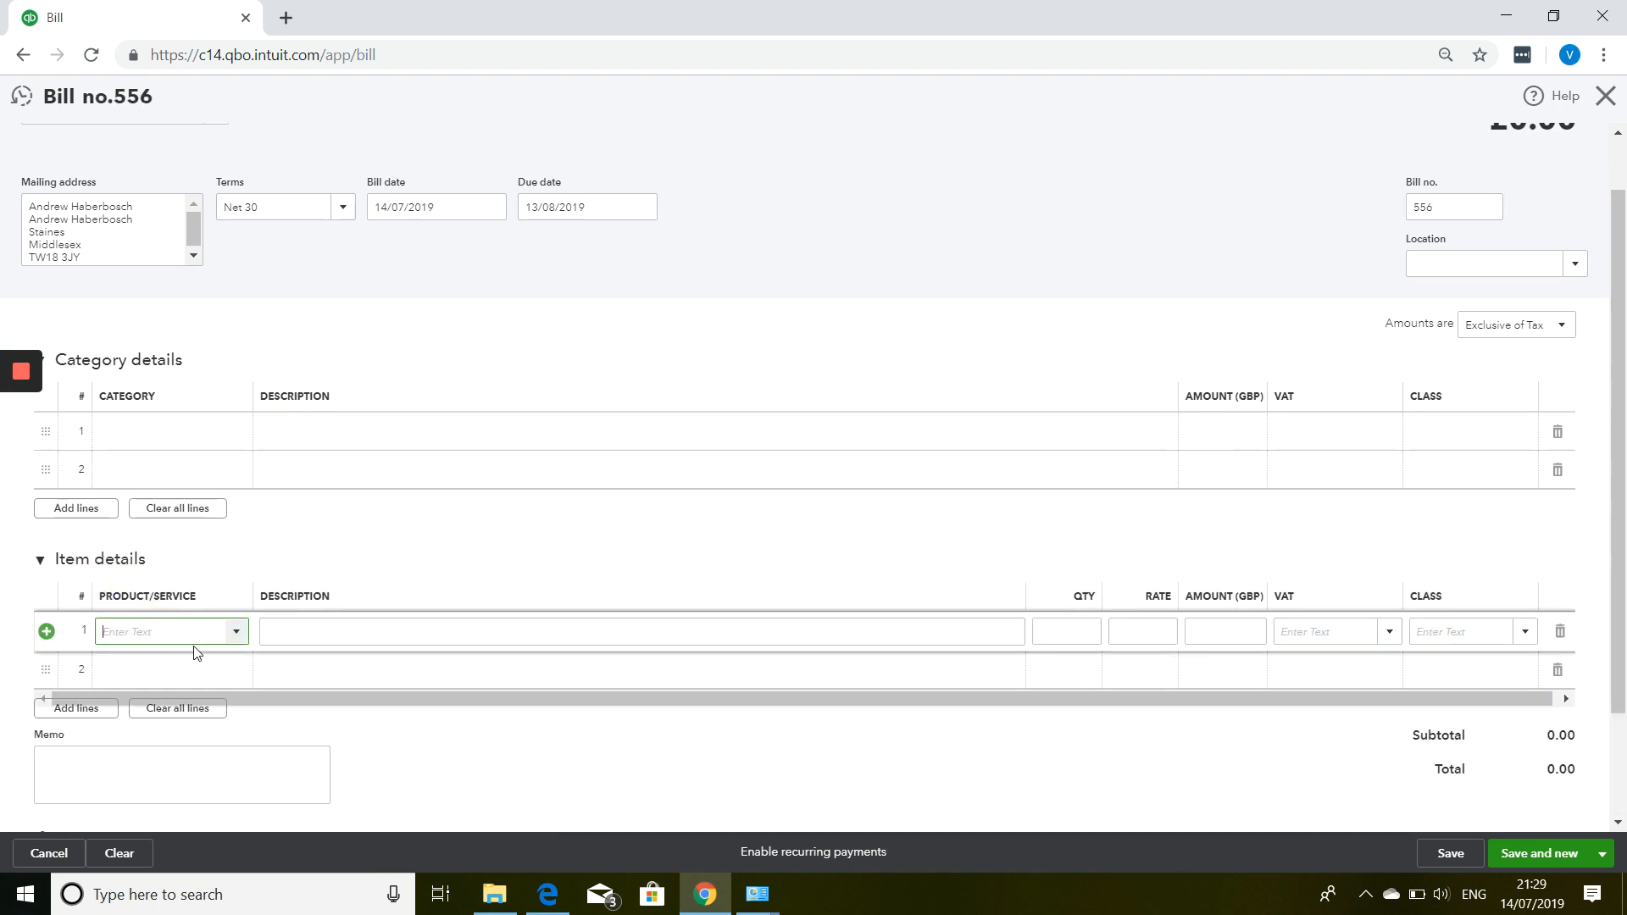
pyautogui.click(235, 638)
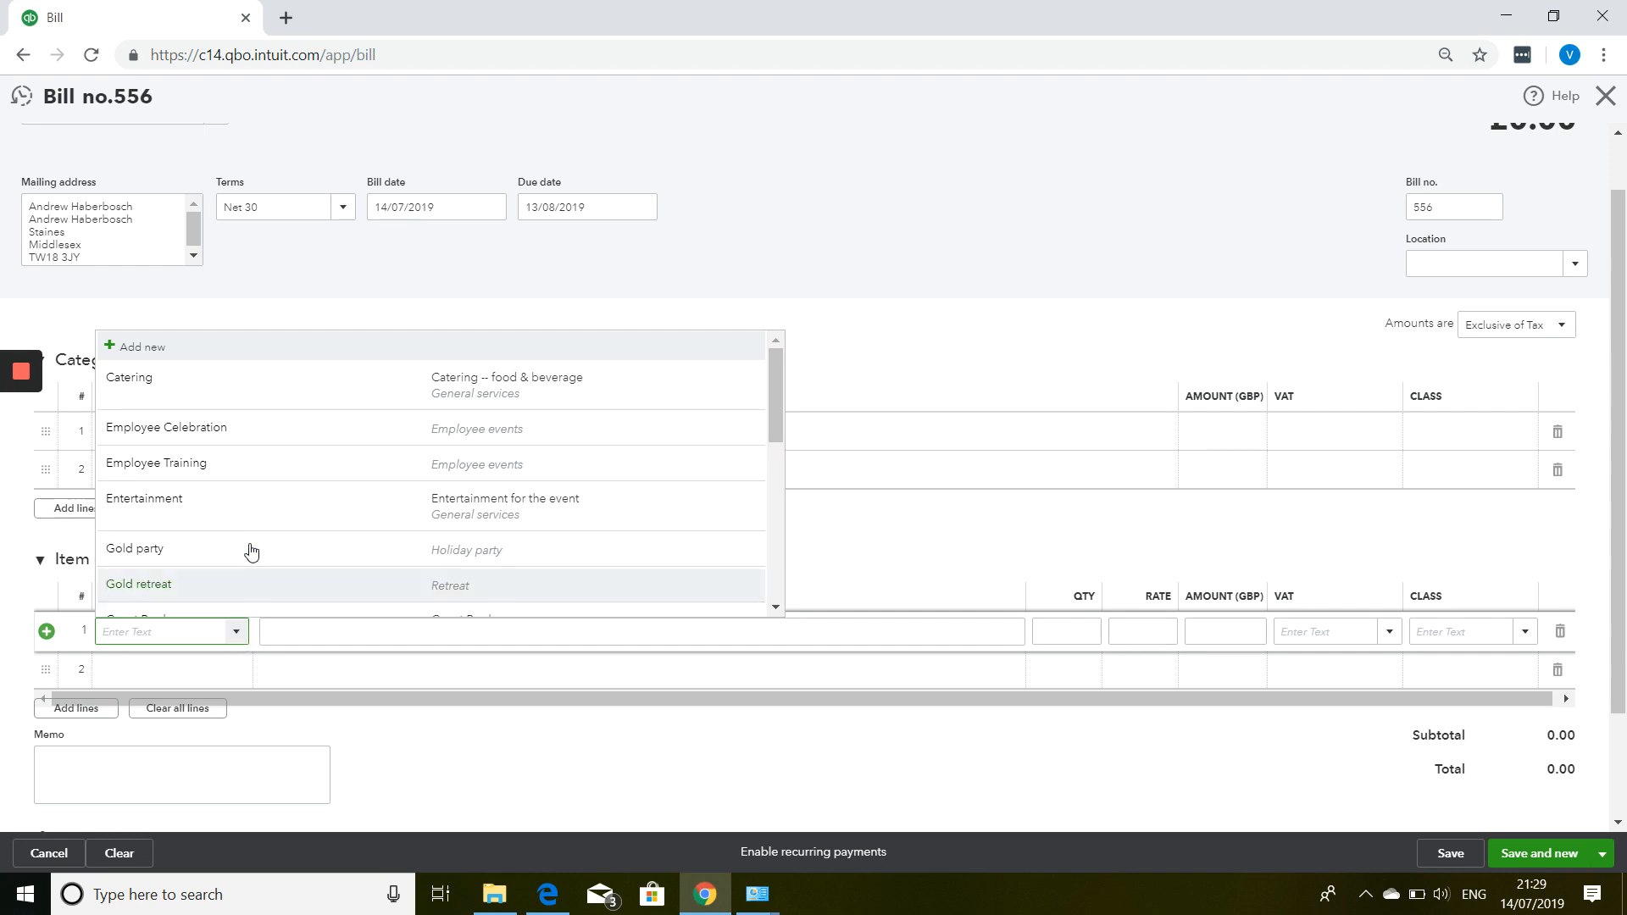
pyautogui.scroll(-5, 246, 482)
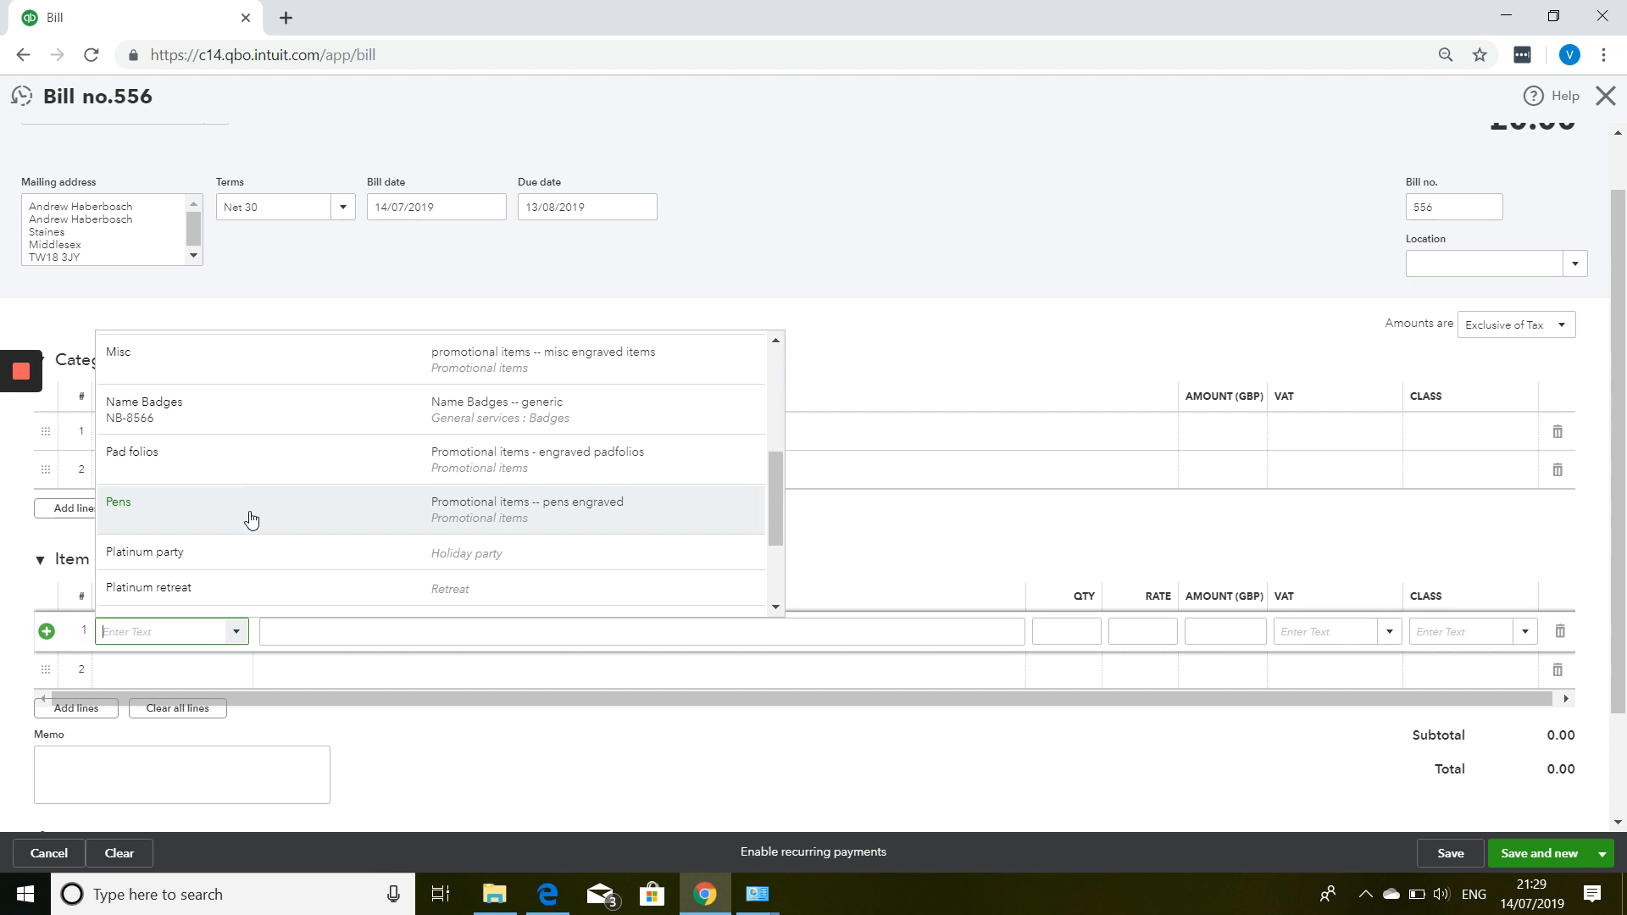
pyautogui.scroll(-3, 251, 519)
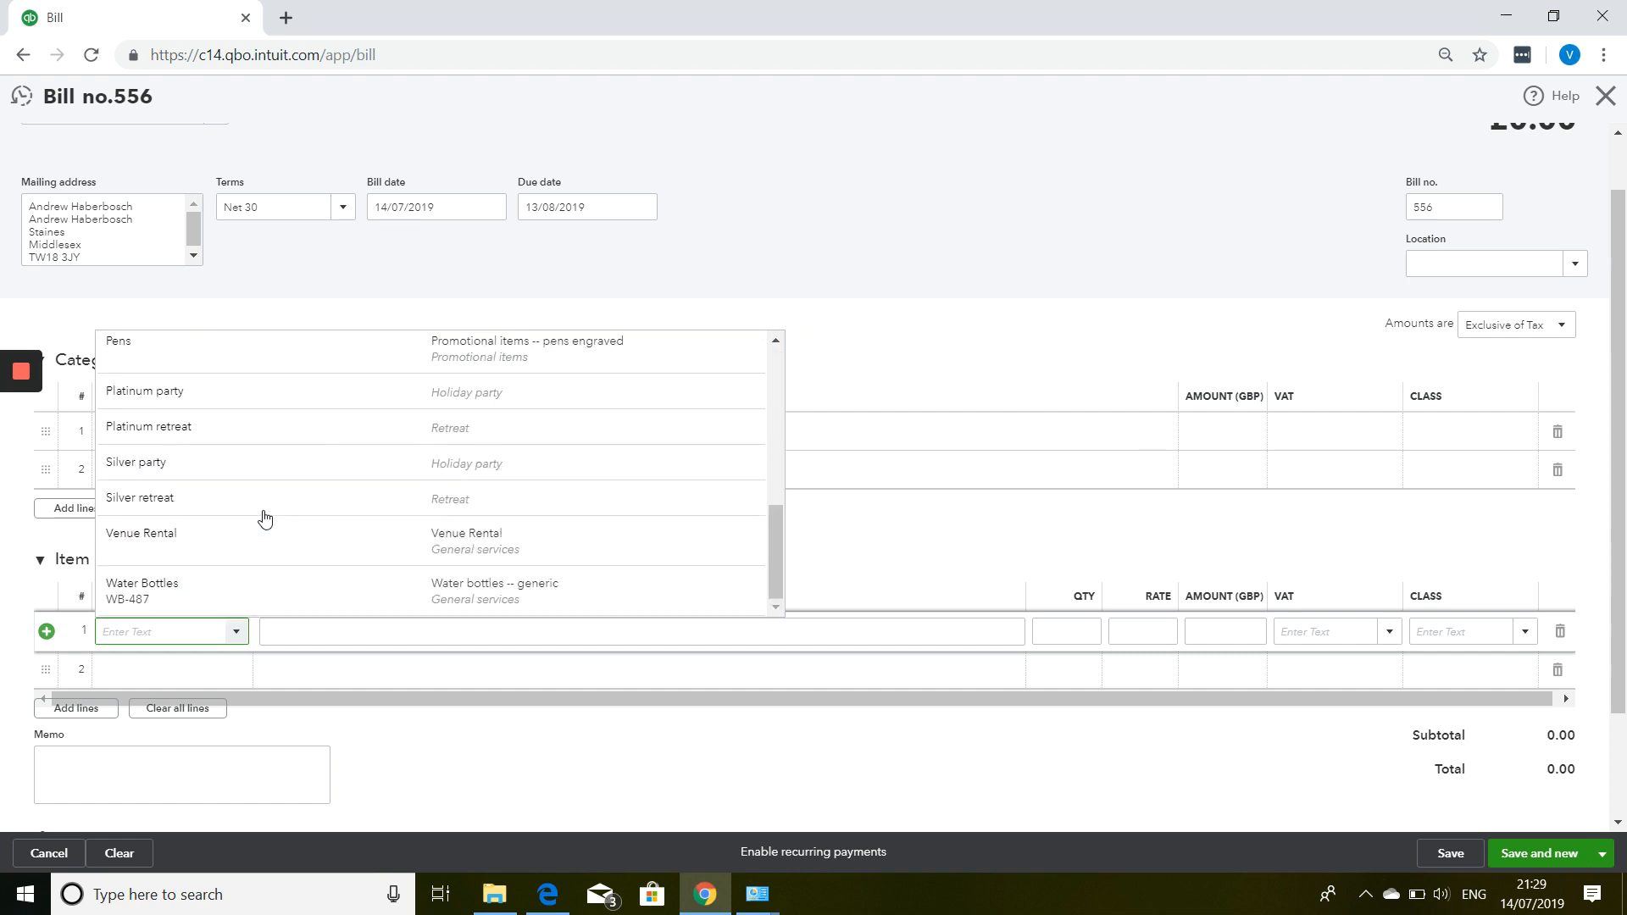
pyautogui.click(275, 599)
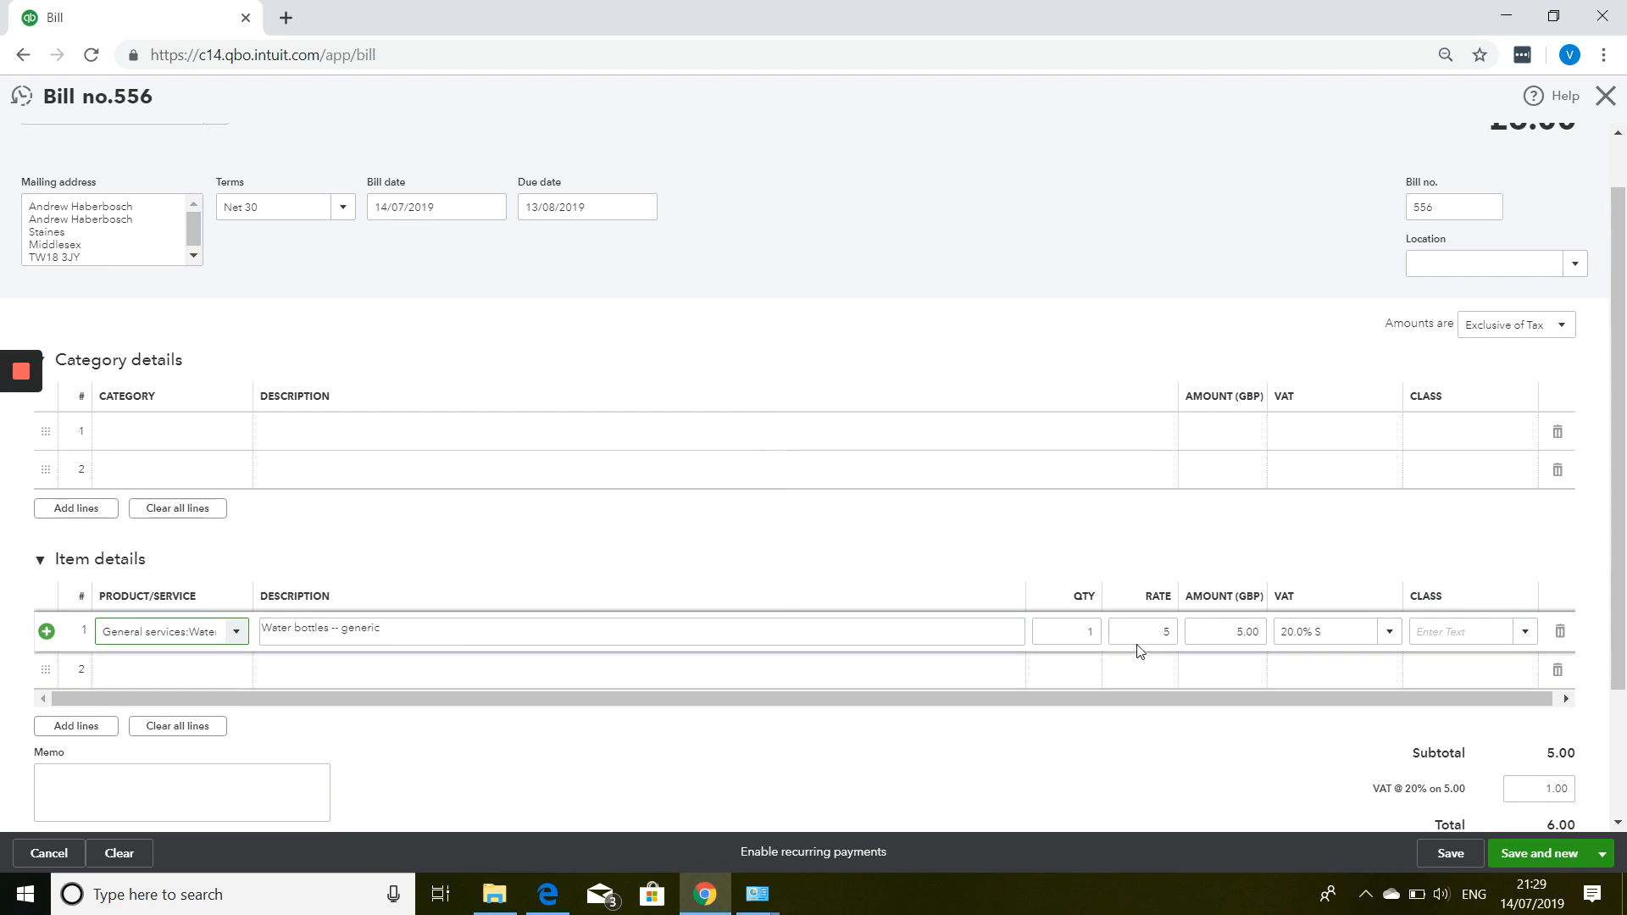
pyautogui.click(1066, 631)
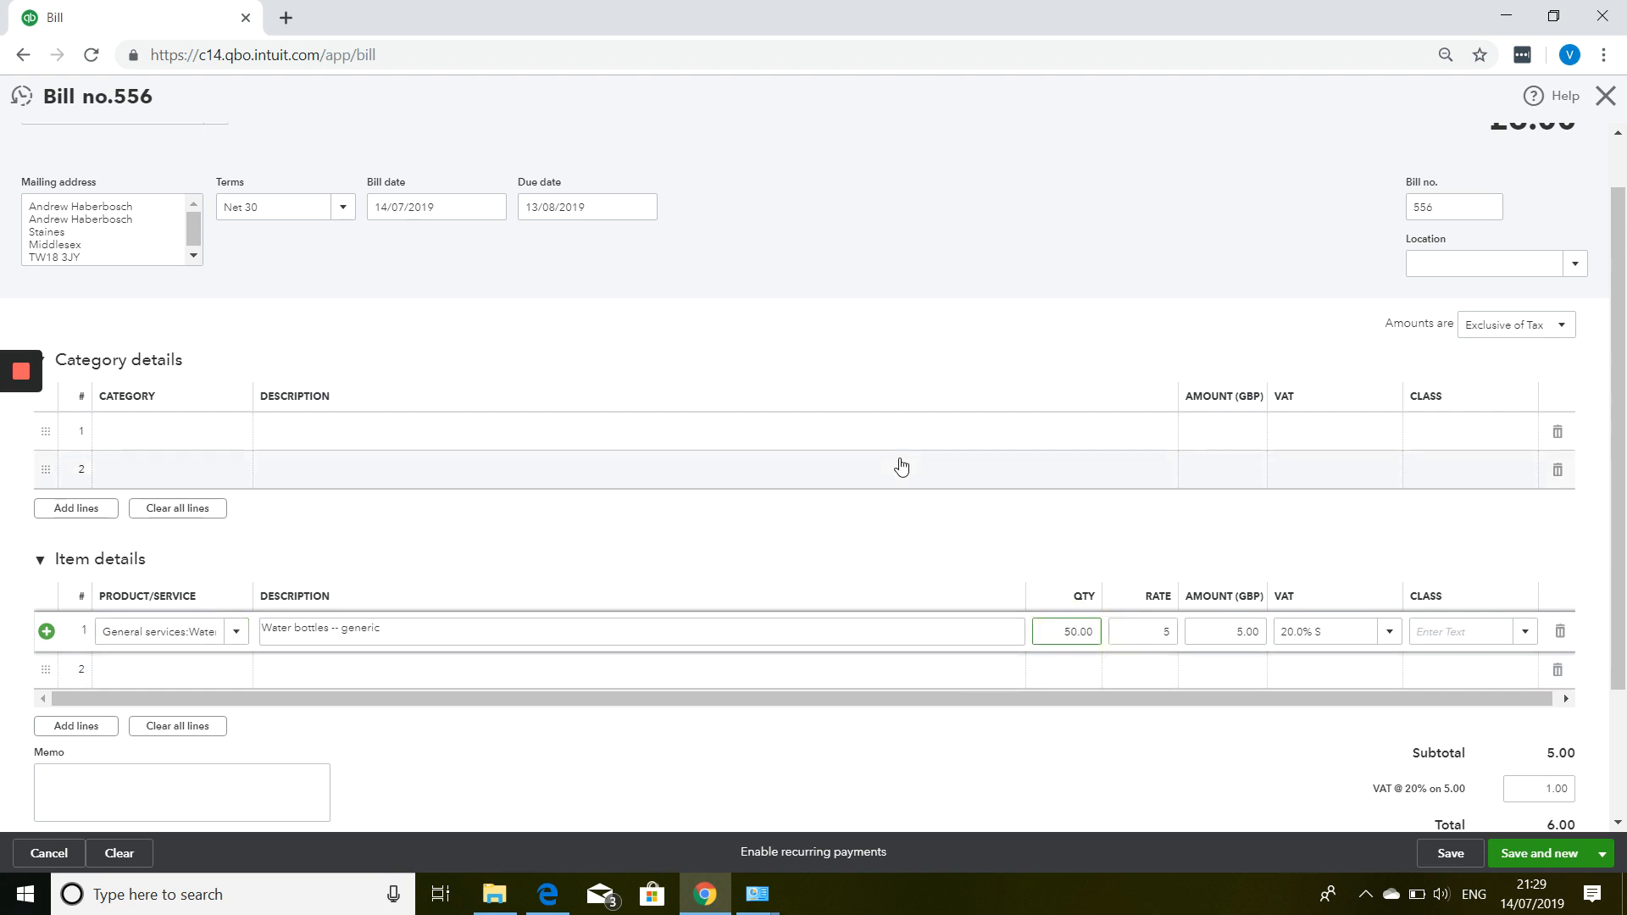
pyautogui.write('50.00')
pyautogui.press('Tab')
pyautogui.press('Tab')
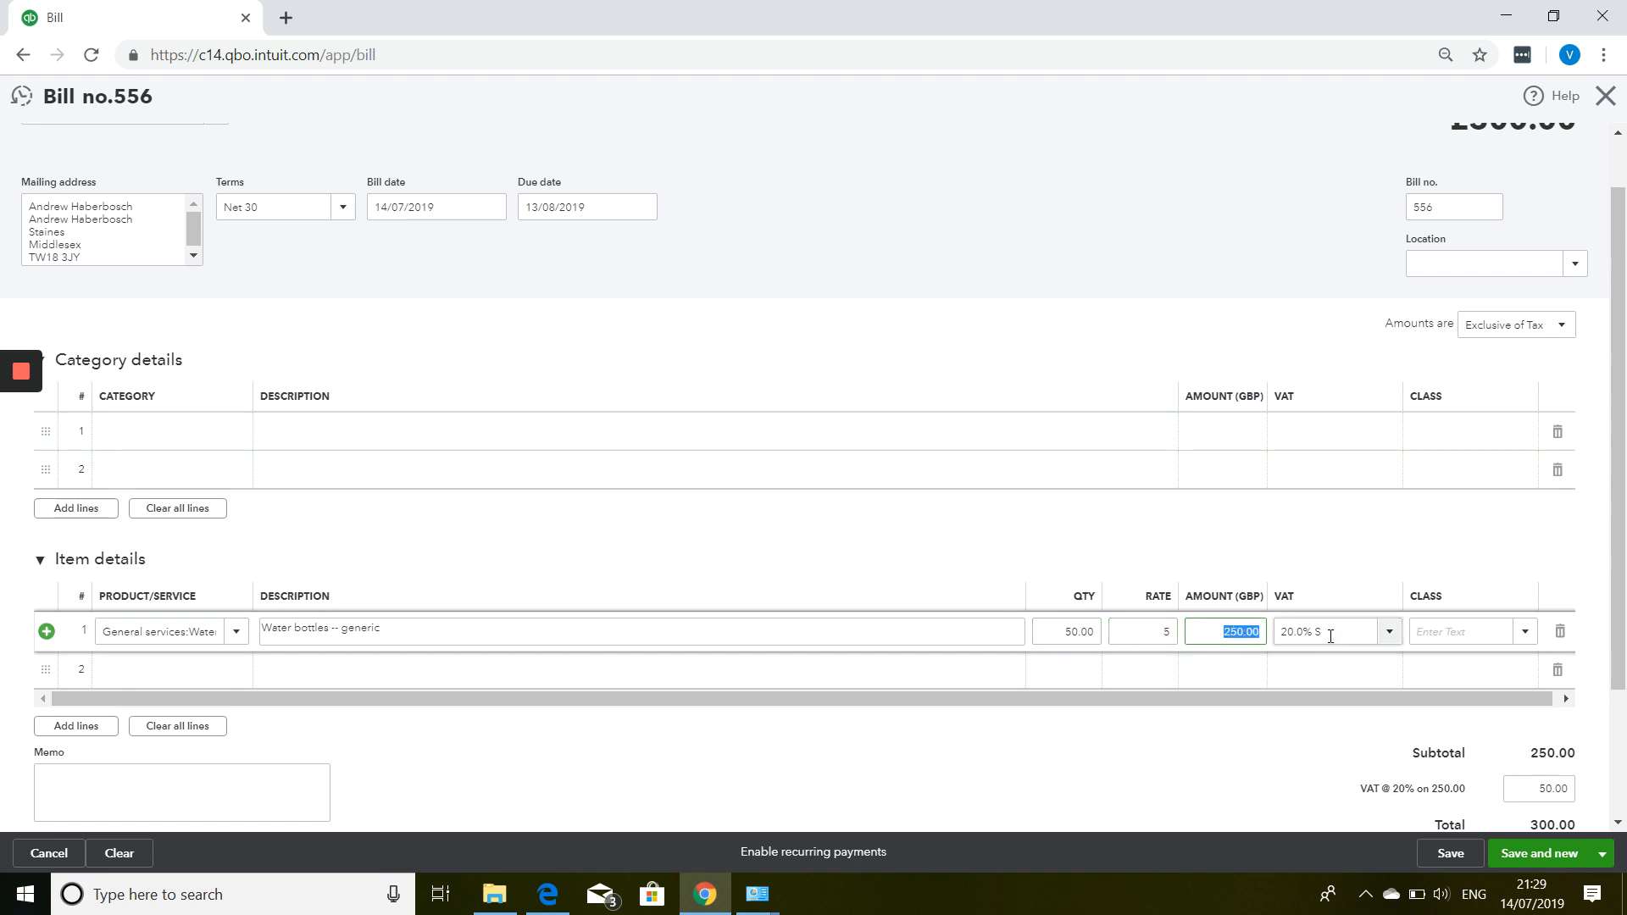
pyautogui.click(233, 695)
# Add Pens on item line 2, 100 at rate 4 (400.00), making the subtotal 650.00.
pyautogui.click(212, 670)
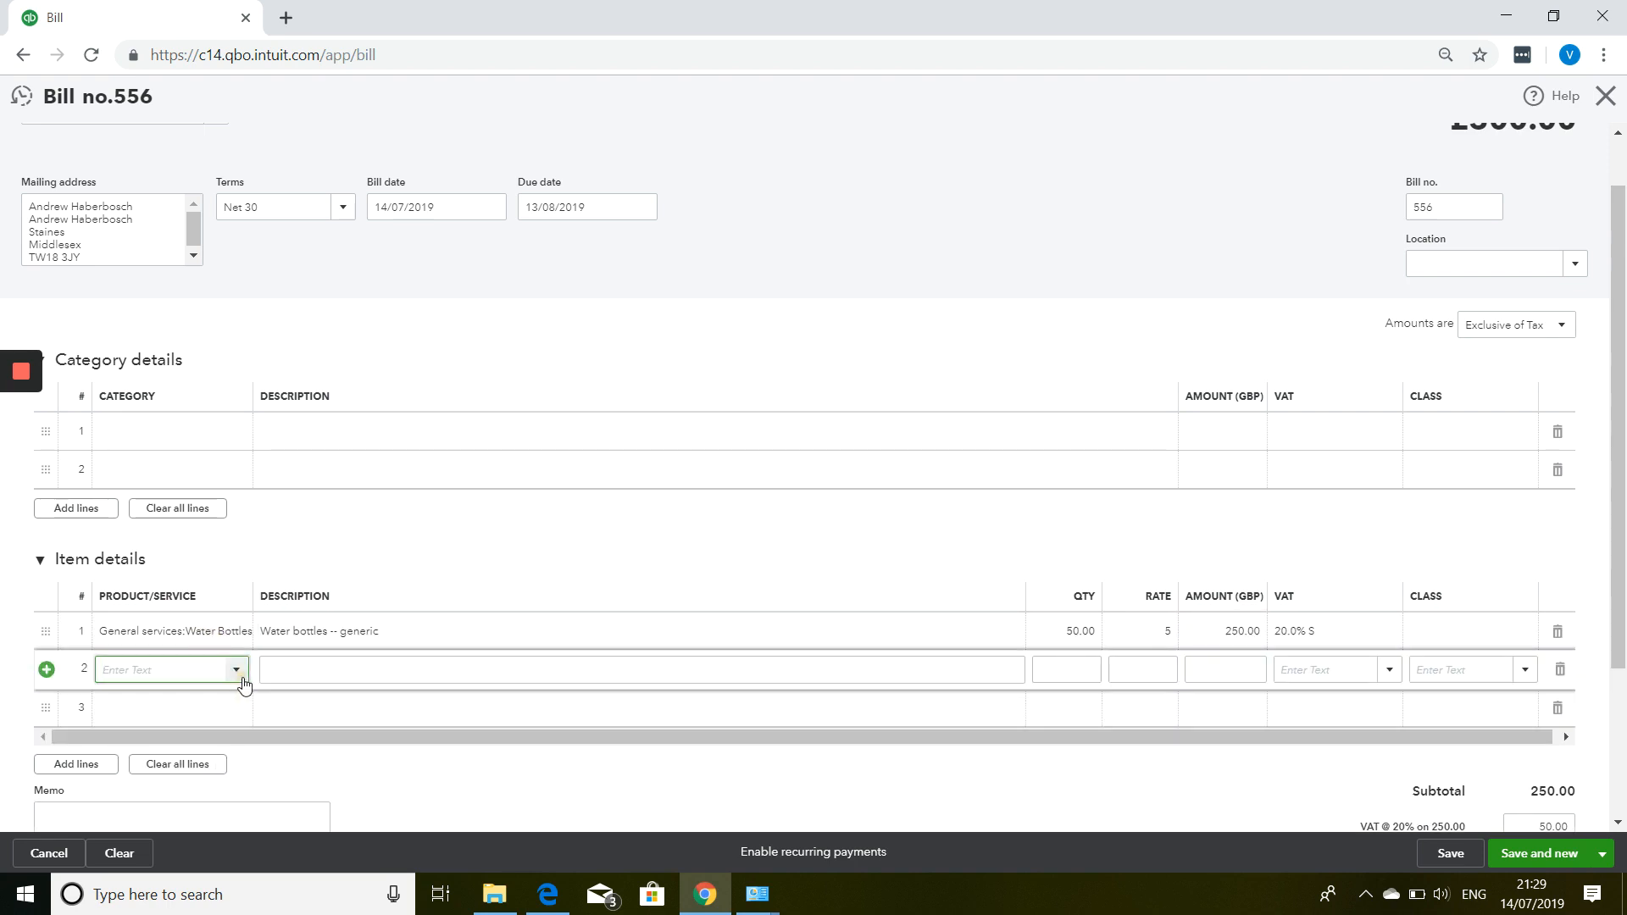
pyautogui.click(237, 669)
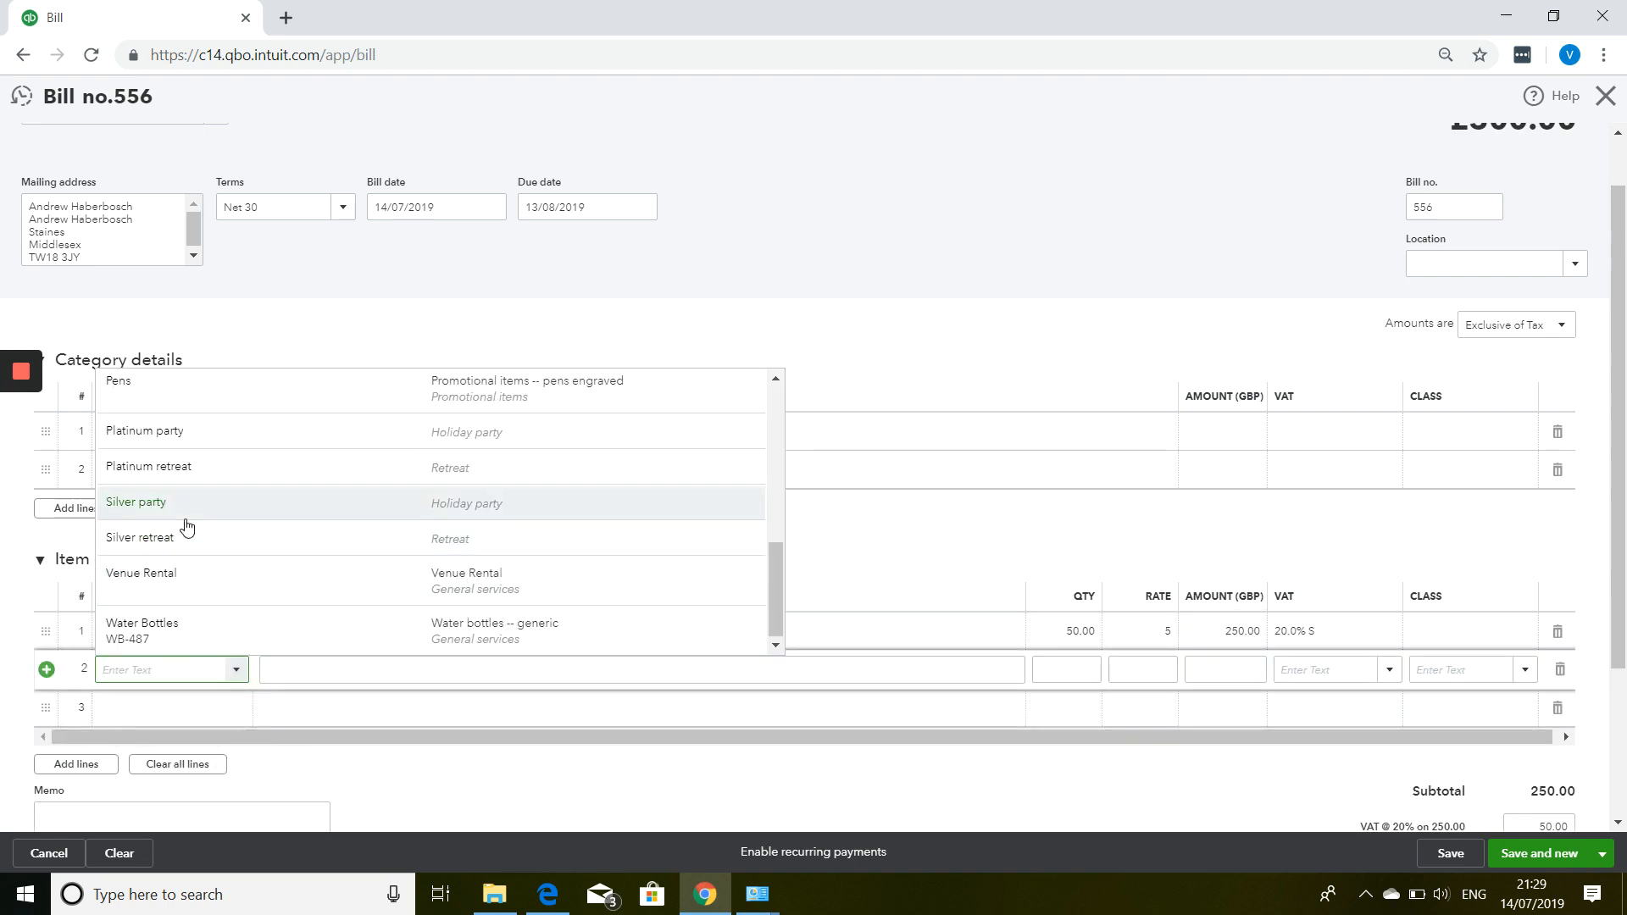
pyautogui.scroll(3, 182, 528)
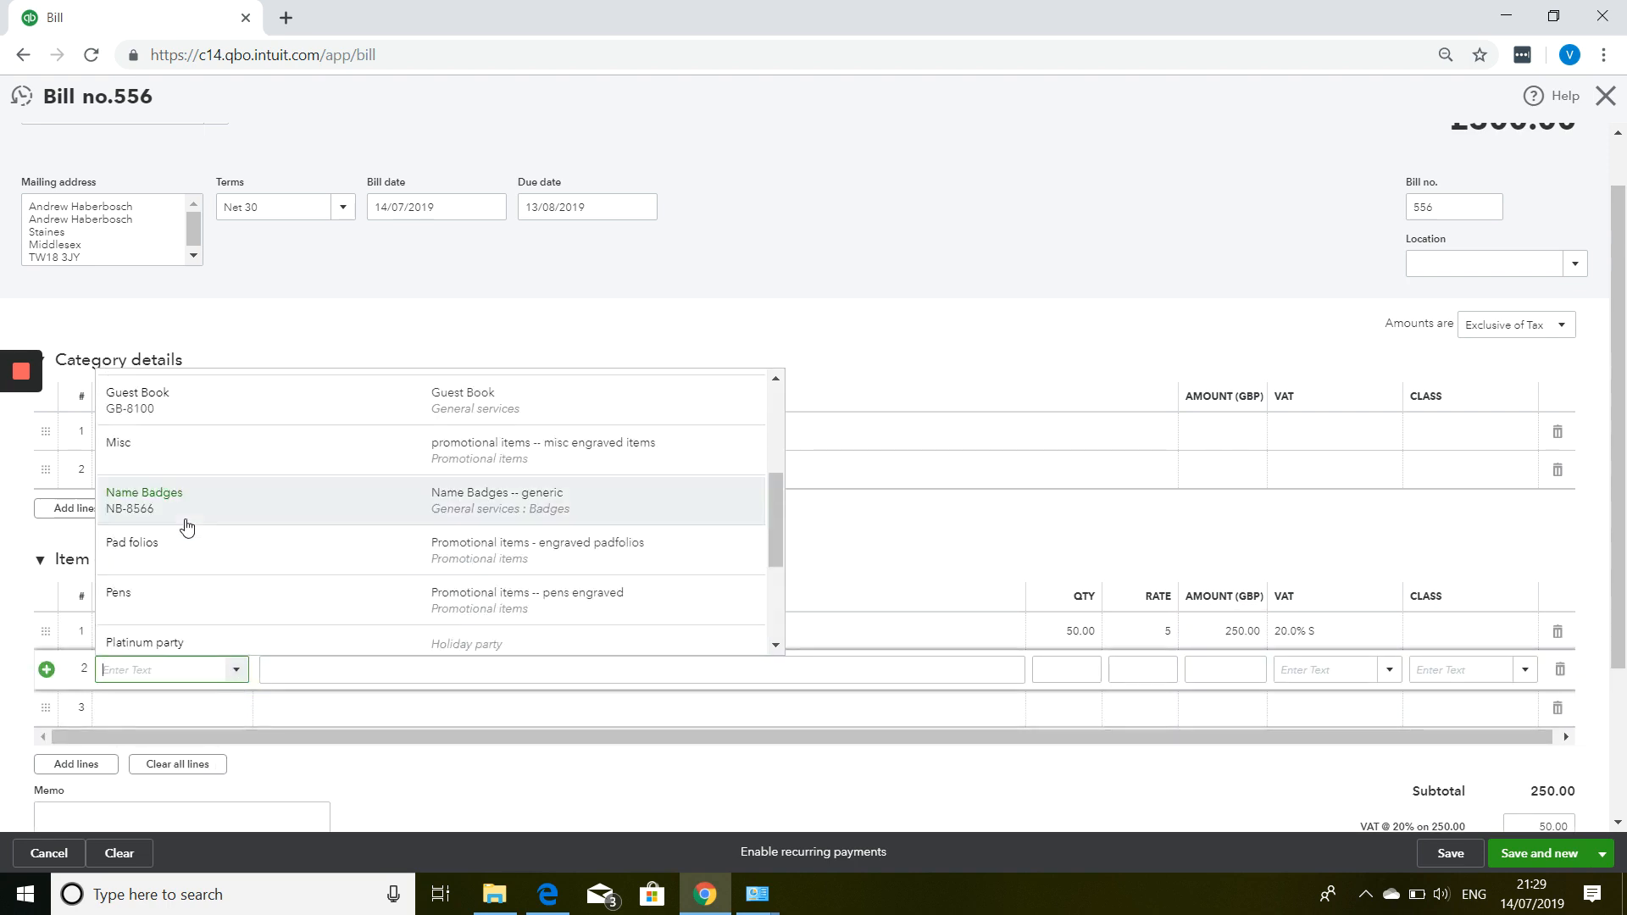
pyautogui.click(183, 601)
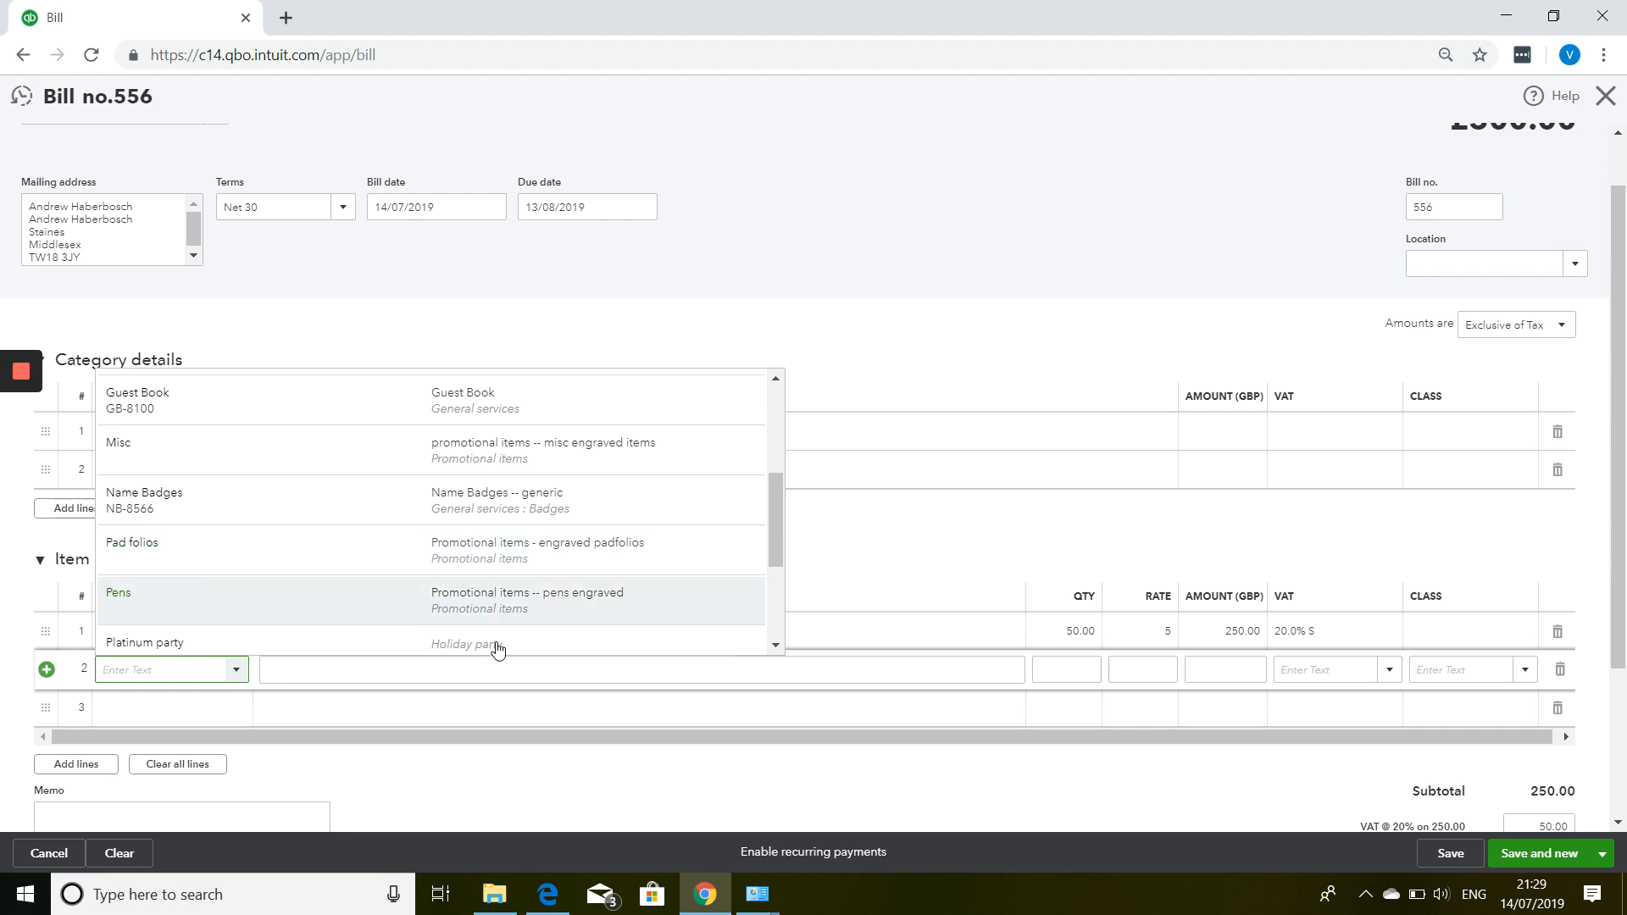
pyautogui.click(1066, 668)
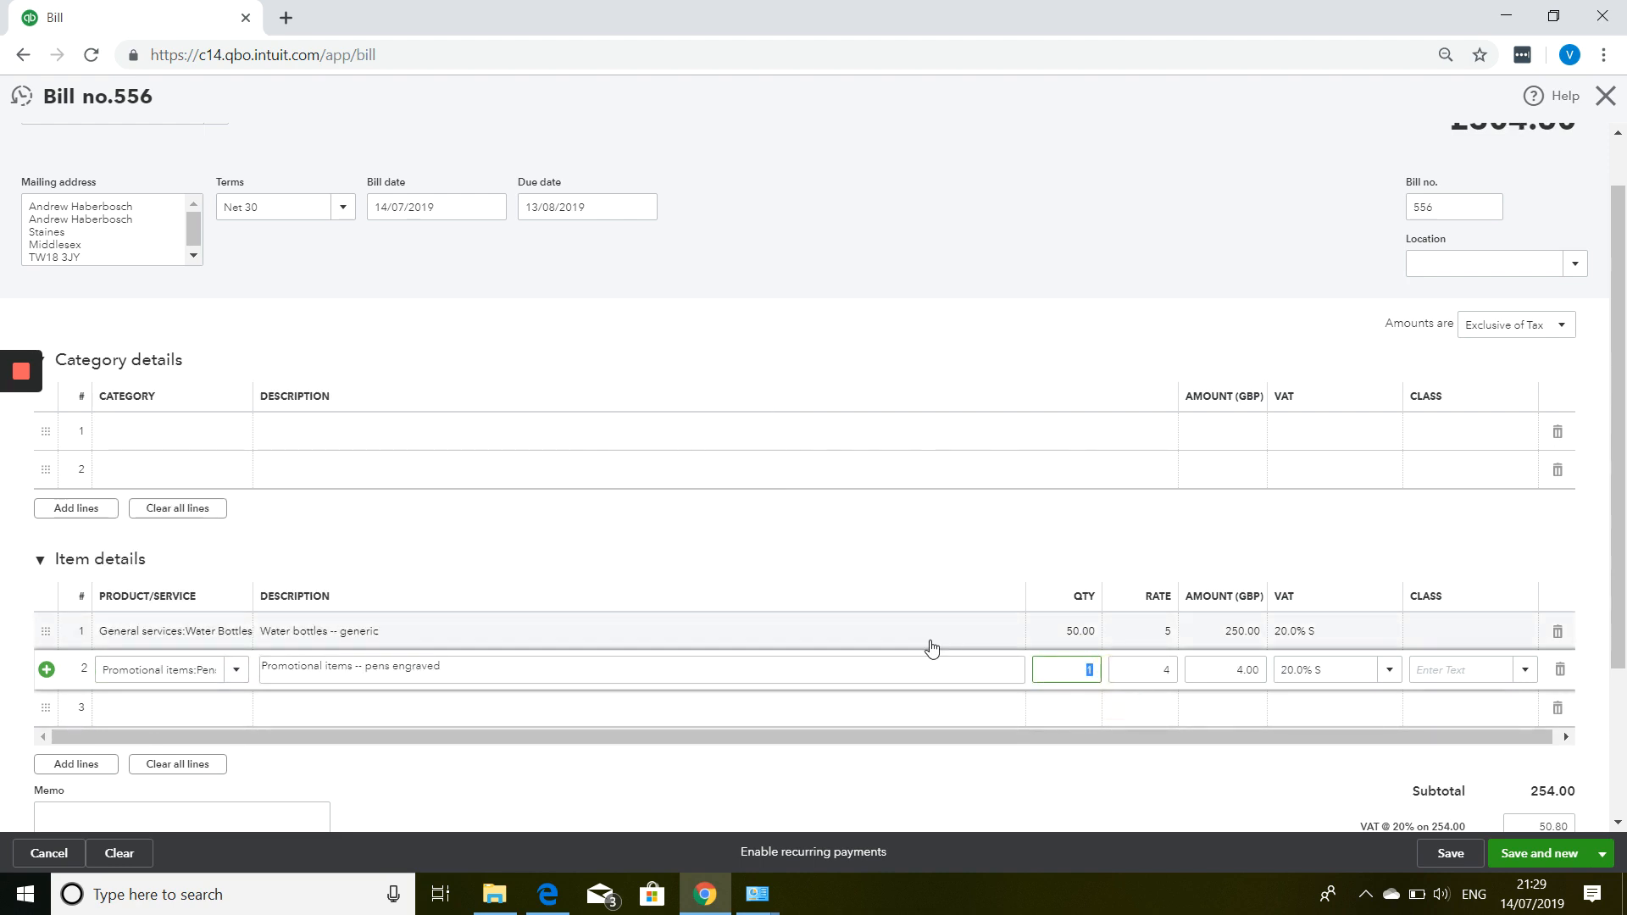
pyautogui.press('Tab')
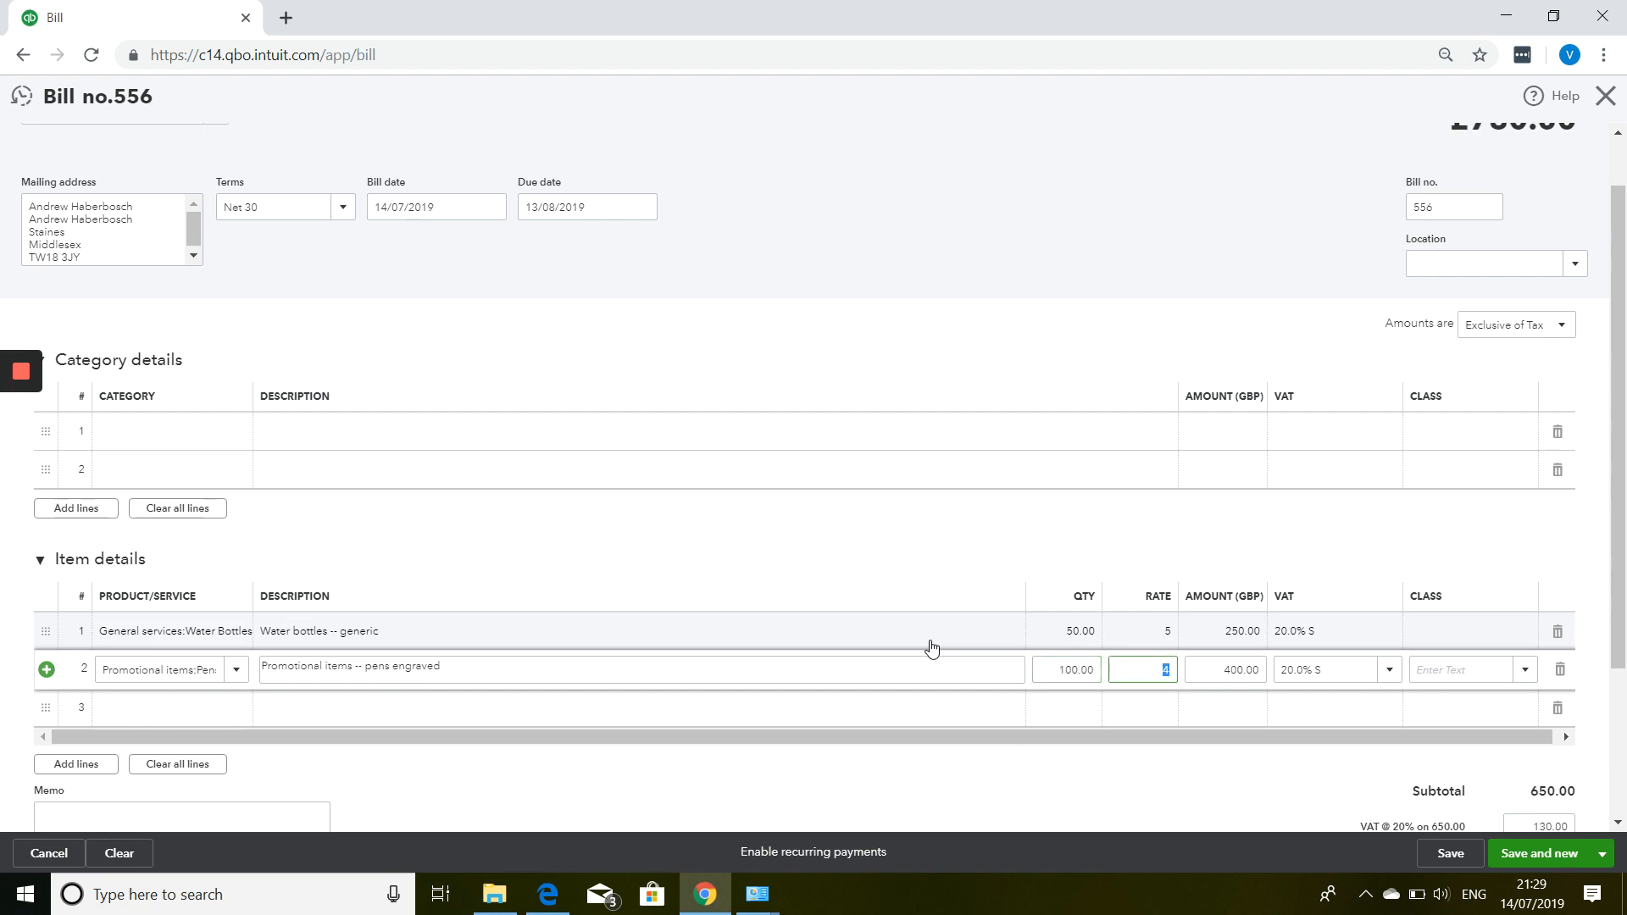
pyautogui.click(193, 442)
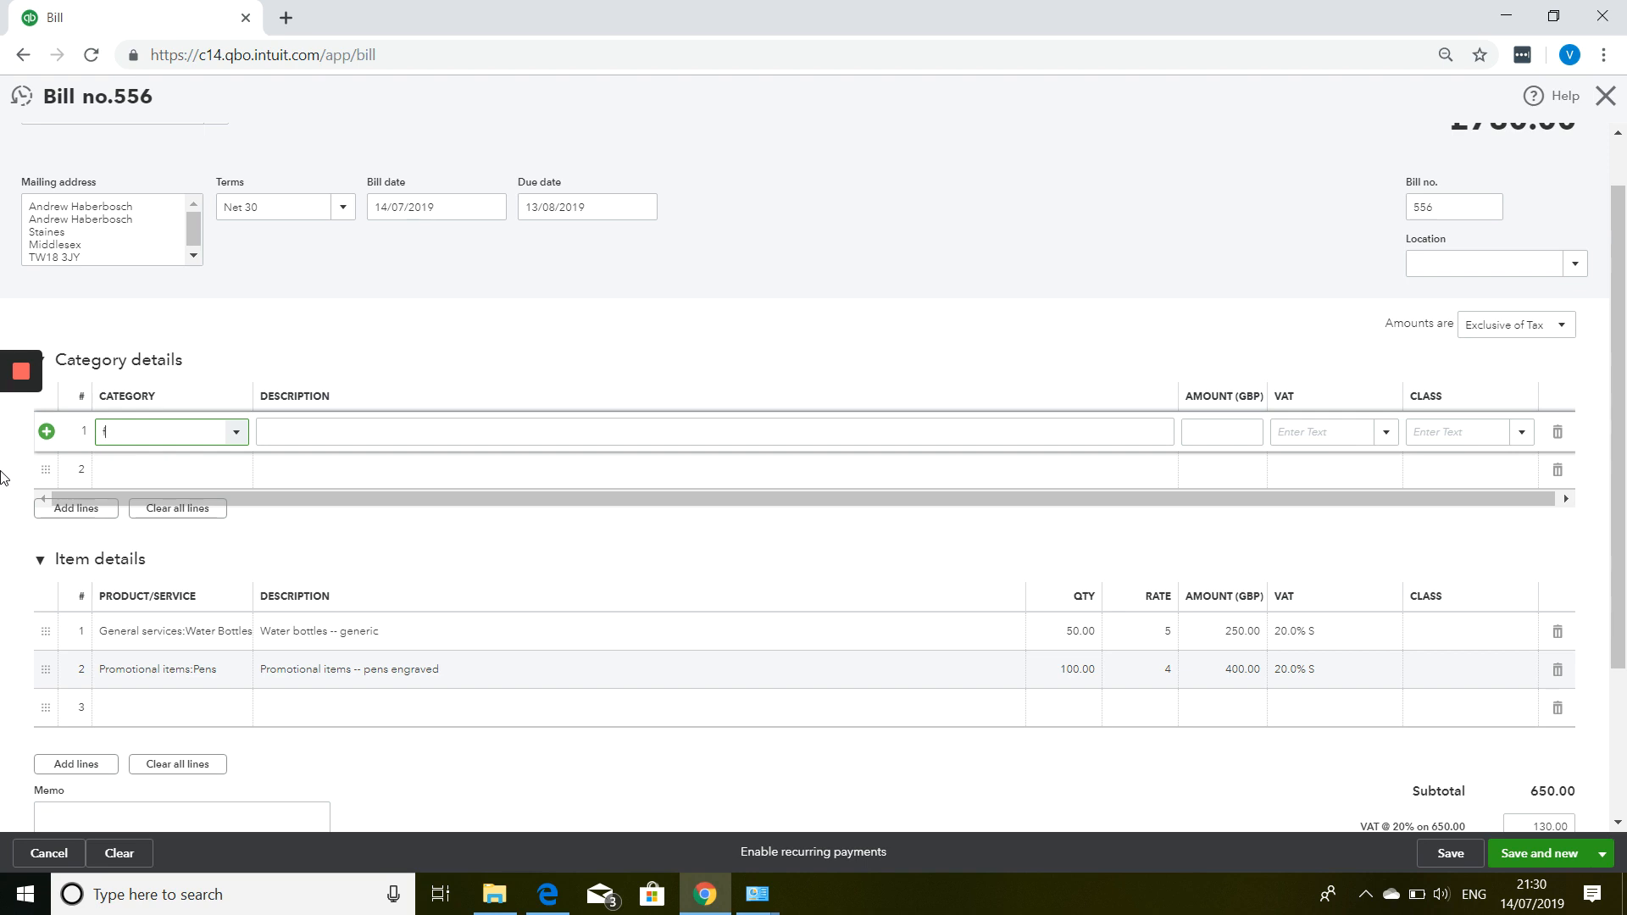
# Add a Postage and Delivery line, 'delivery charge', 3.95 at 20.0% S VAT, to bill 556.
pyautogui.write('r')
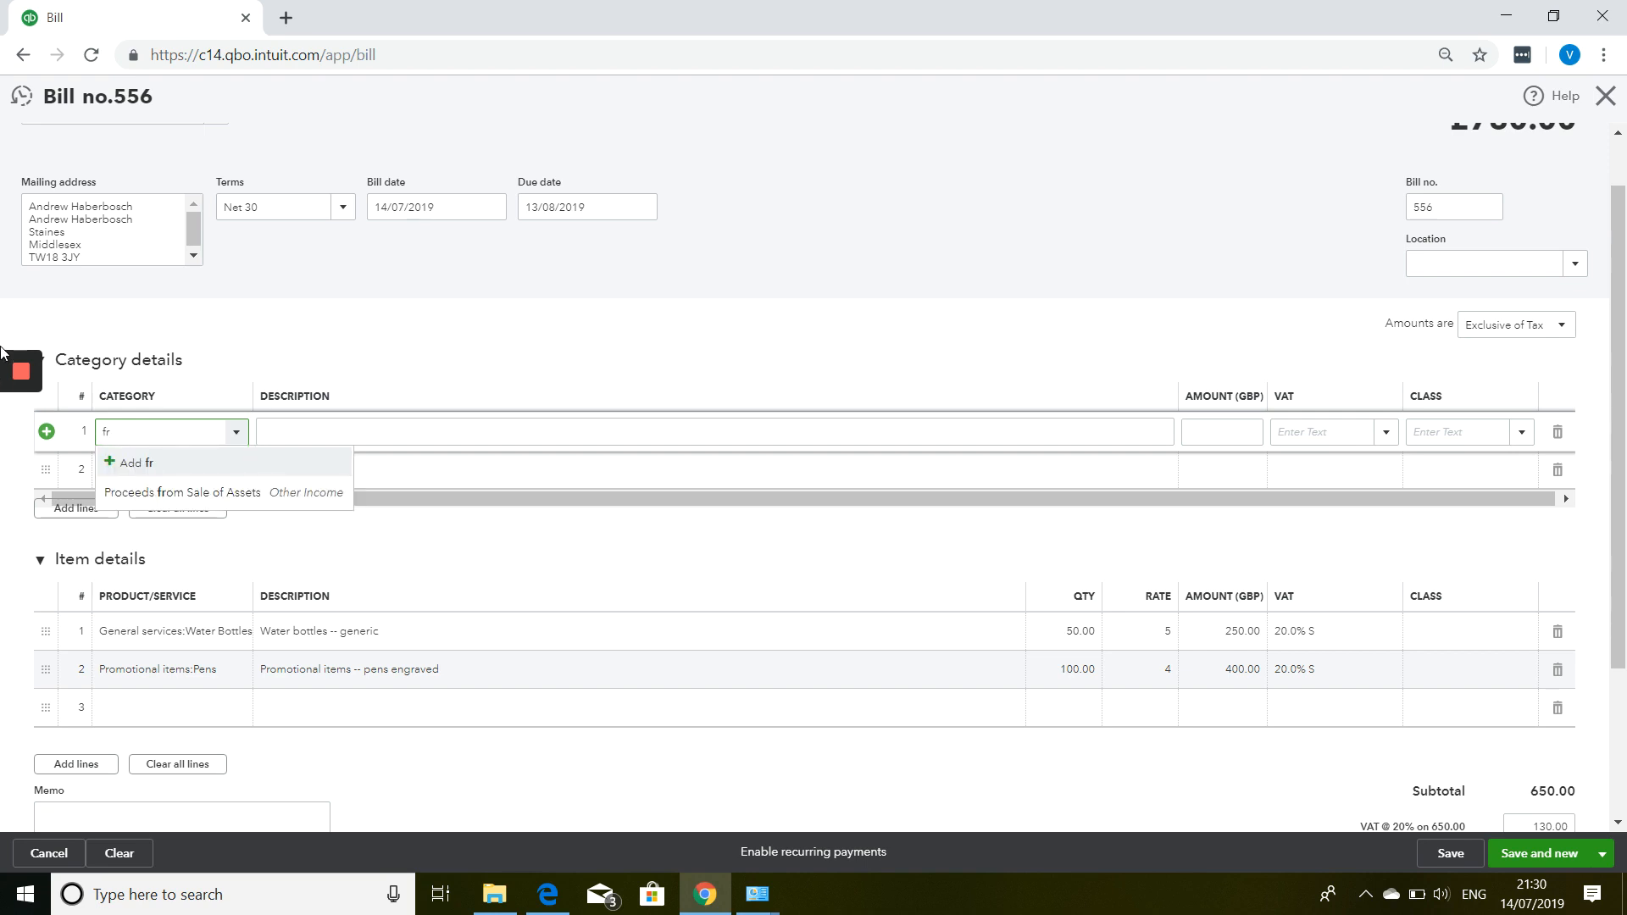
pyautogui.write('de')
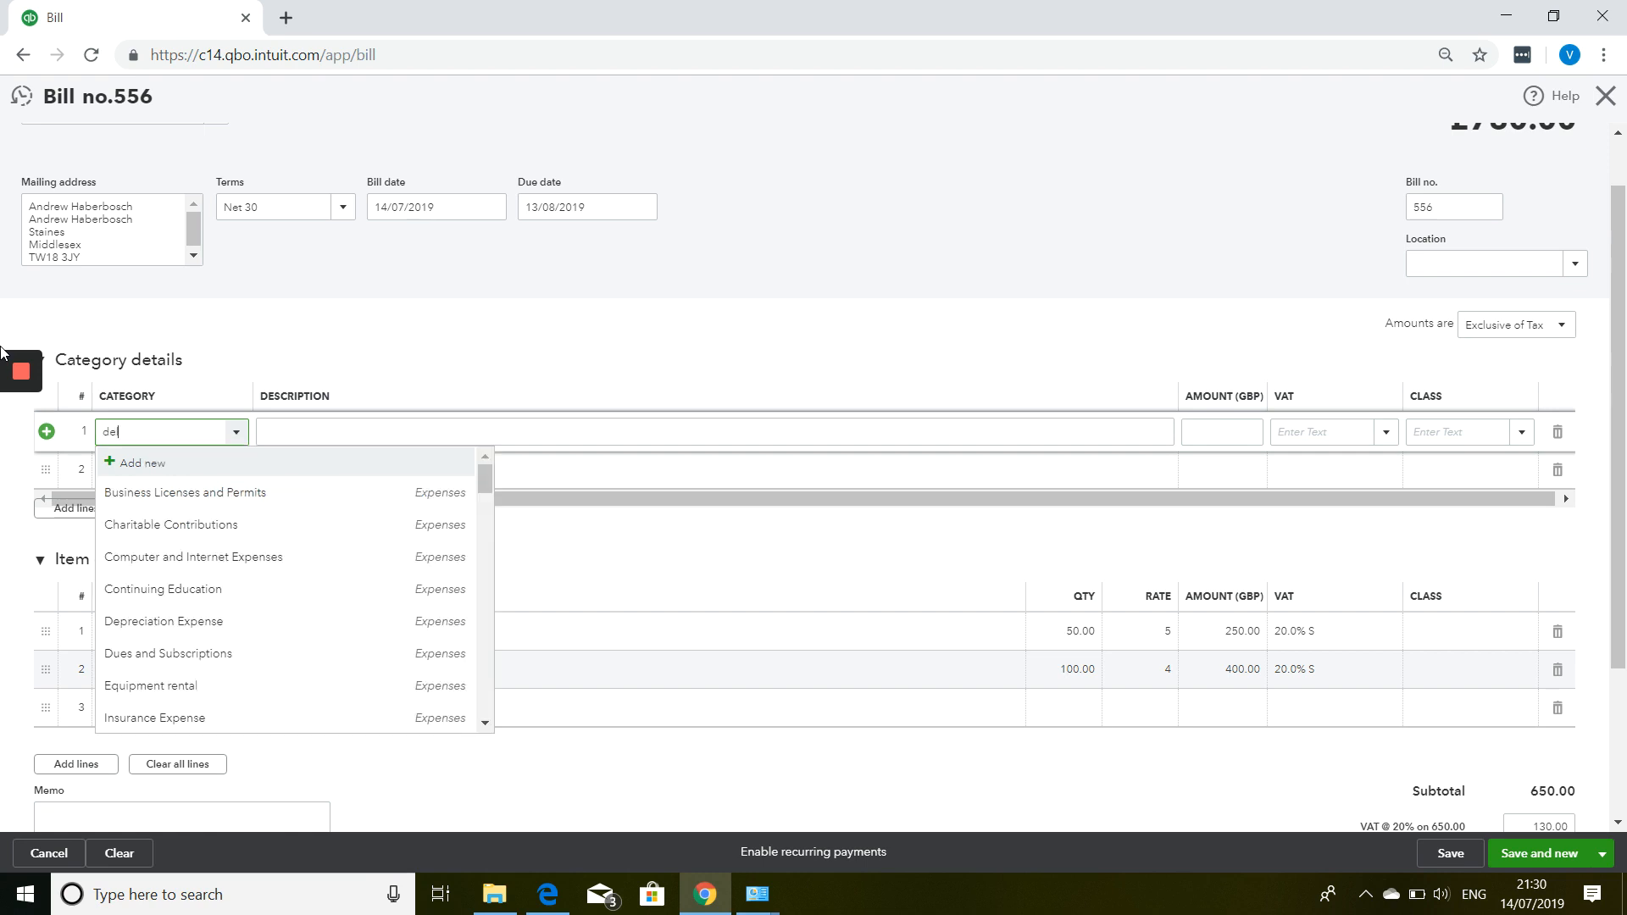
pyautogui.write('l')
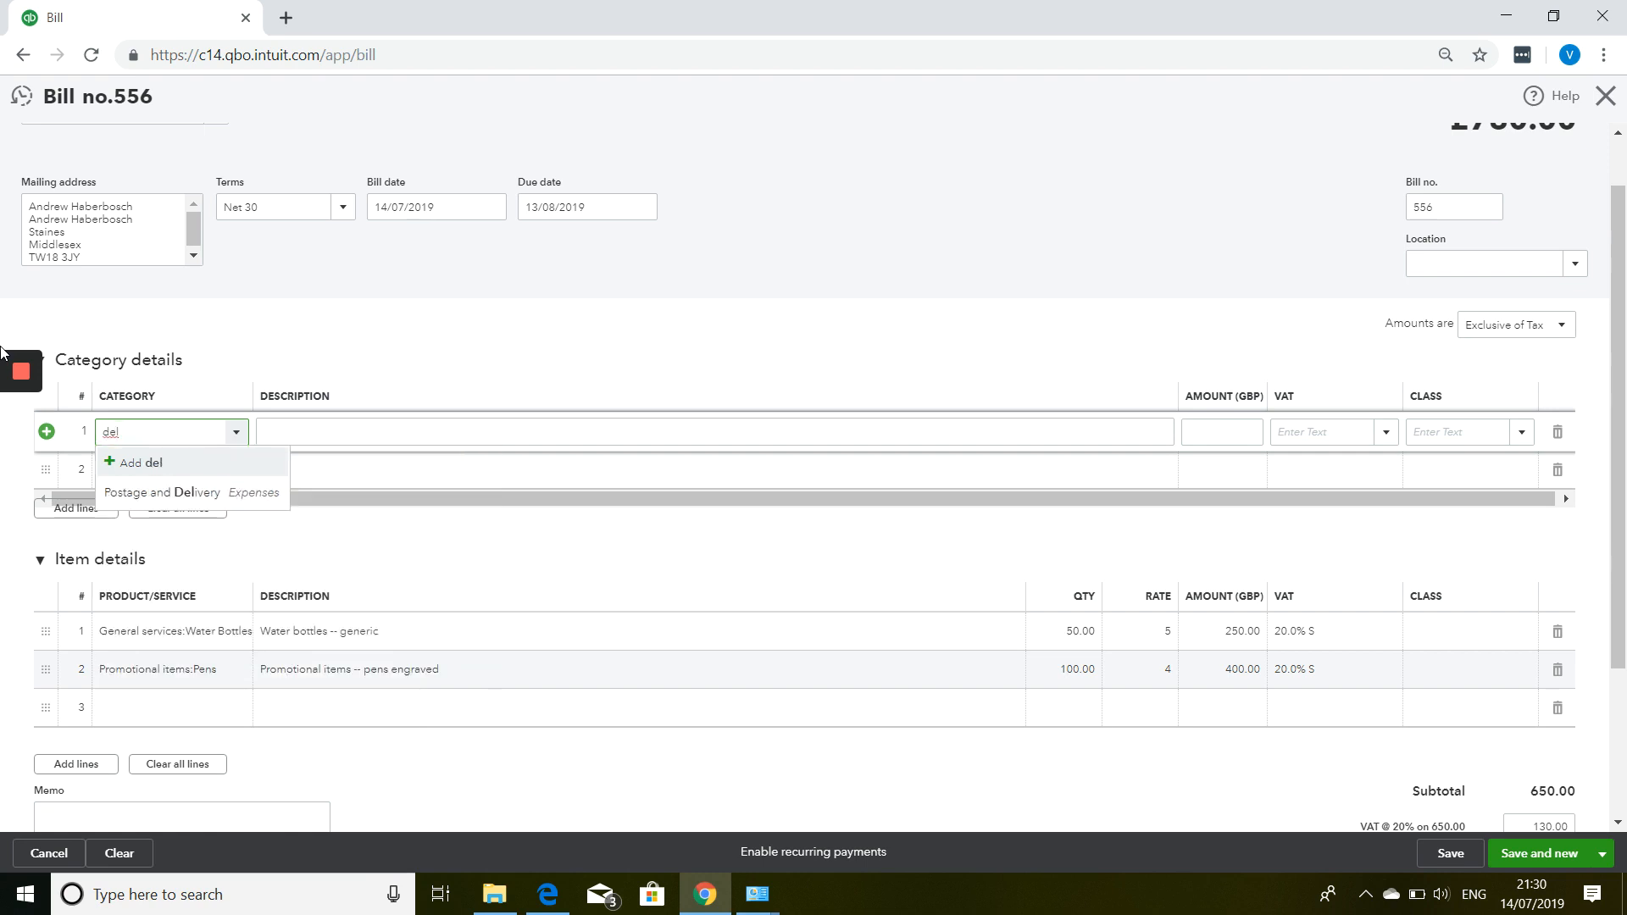
pyautogui.click(172, 494)
pyautogui.click(336, 436)
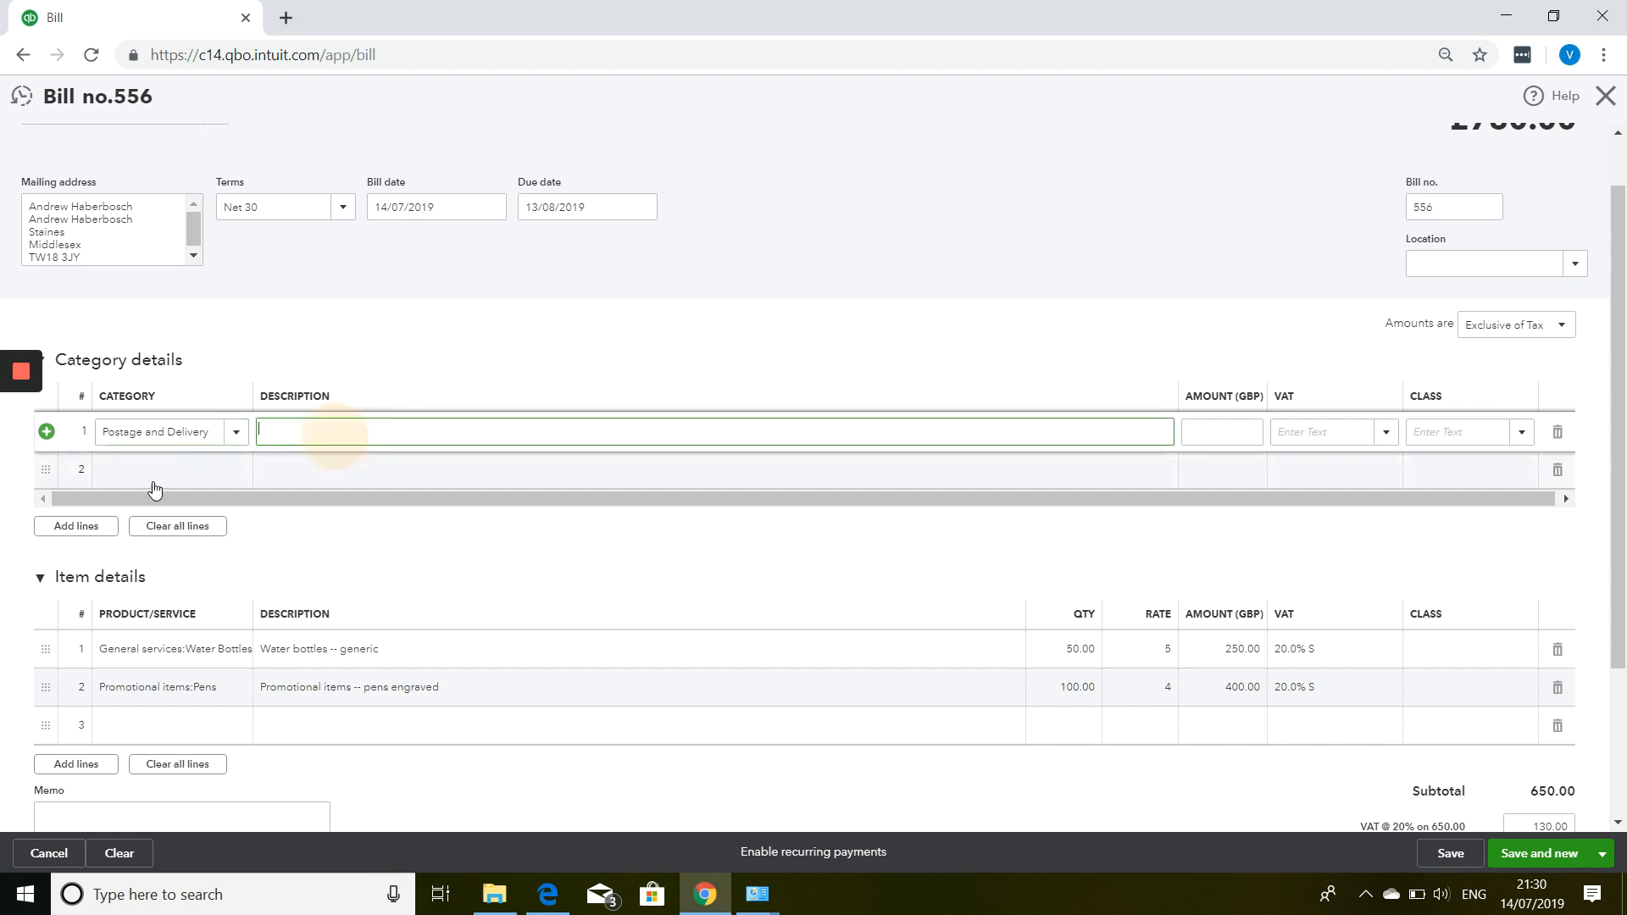
pyautogui.write('delivery c')
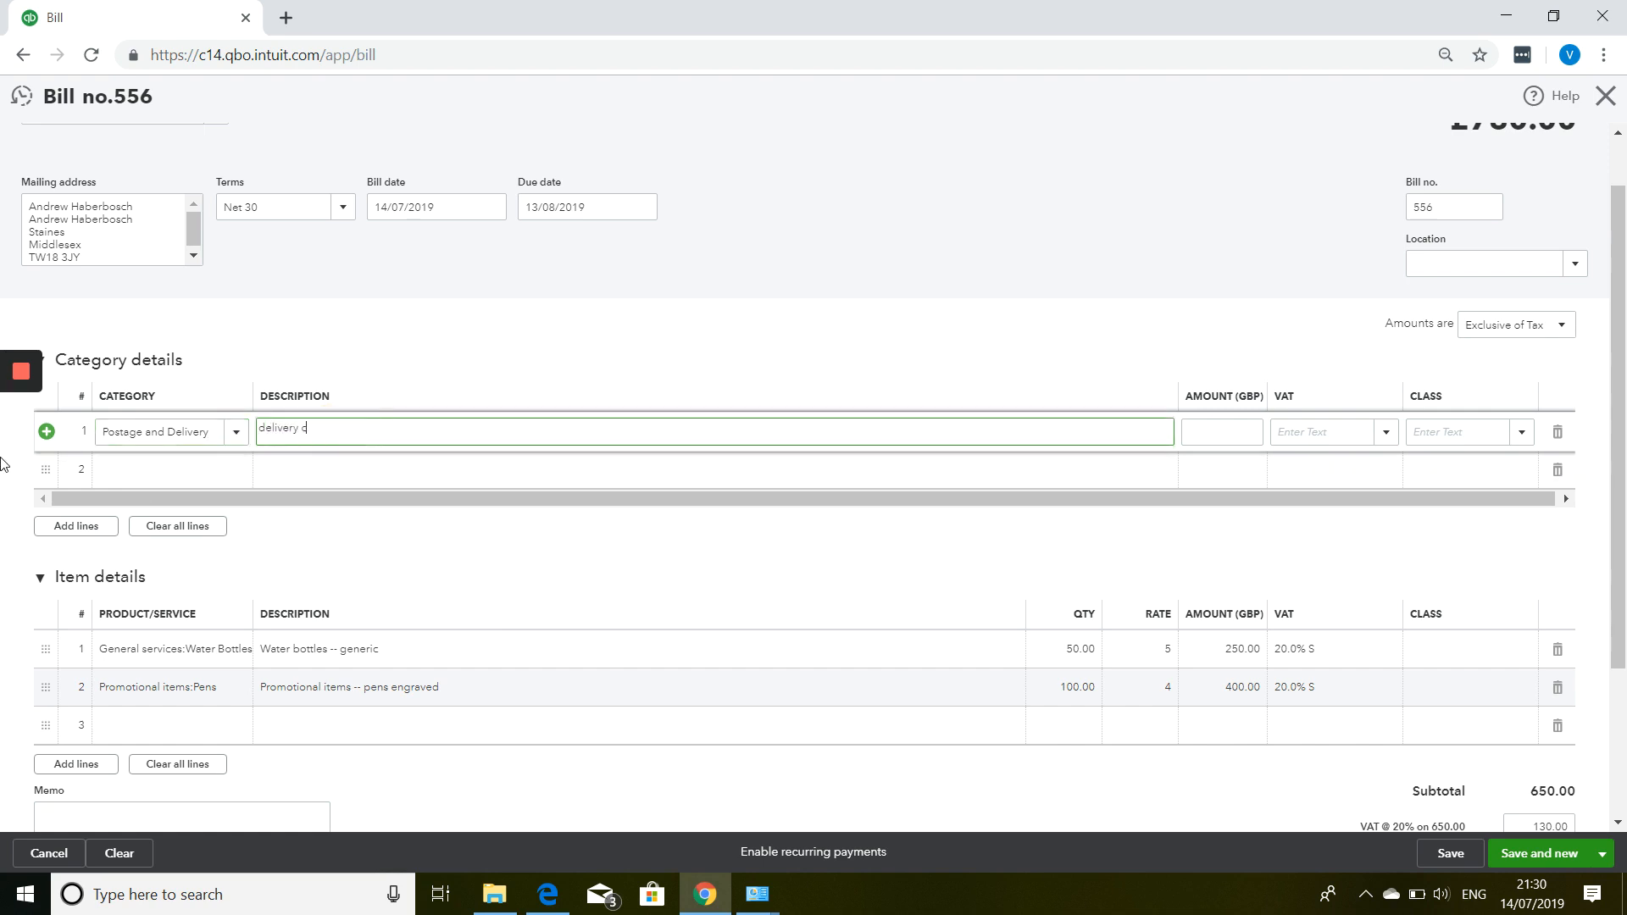
pyautogui.write('harge')
pyautogui.press('Tab')
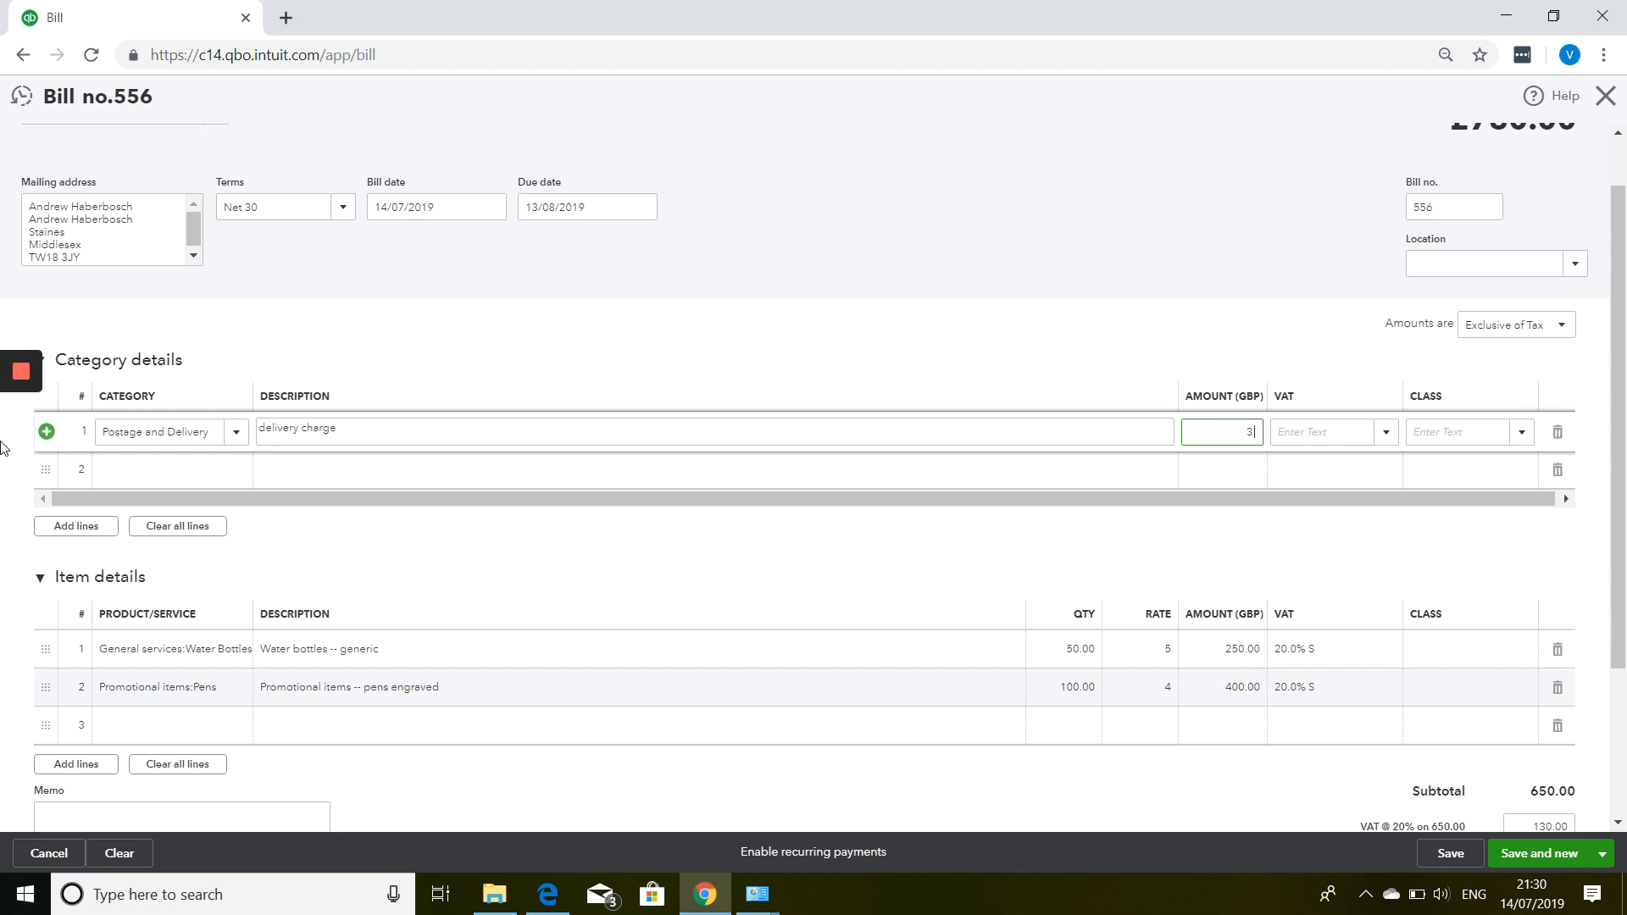
pyautogui.press('Tab')
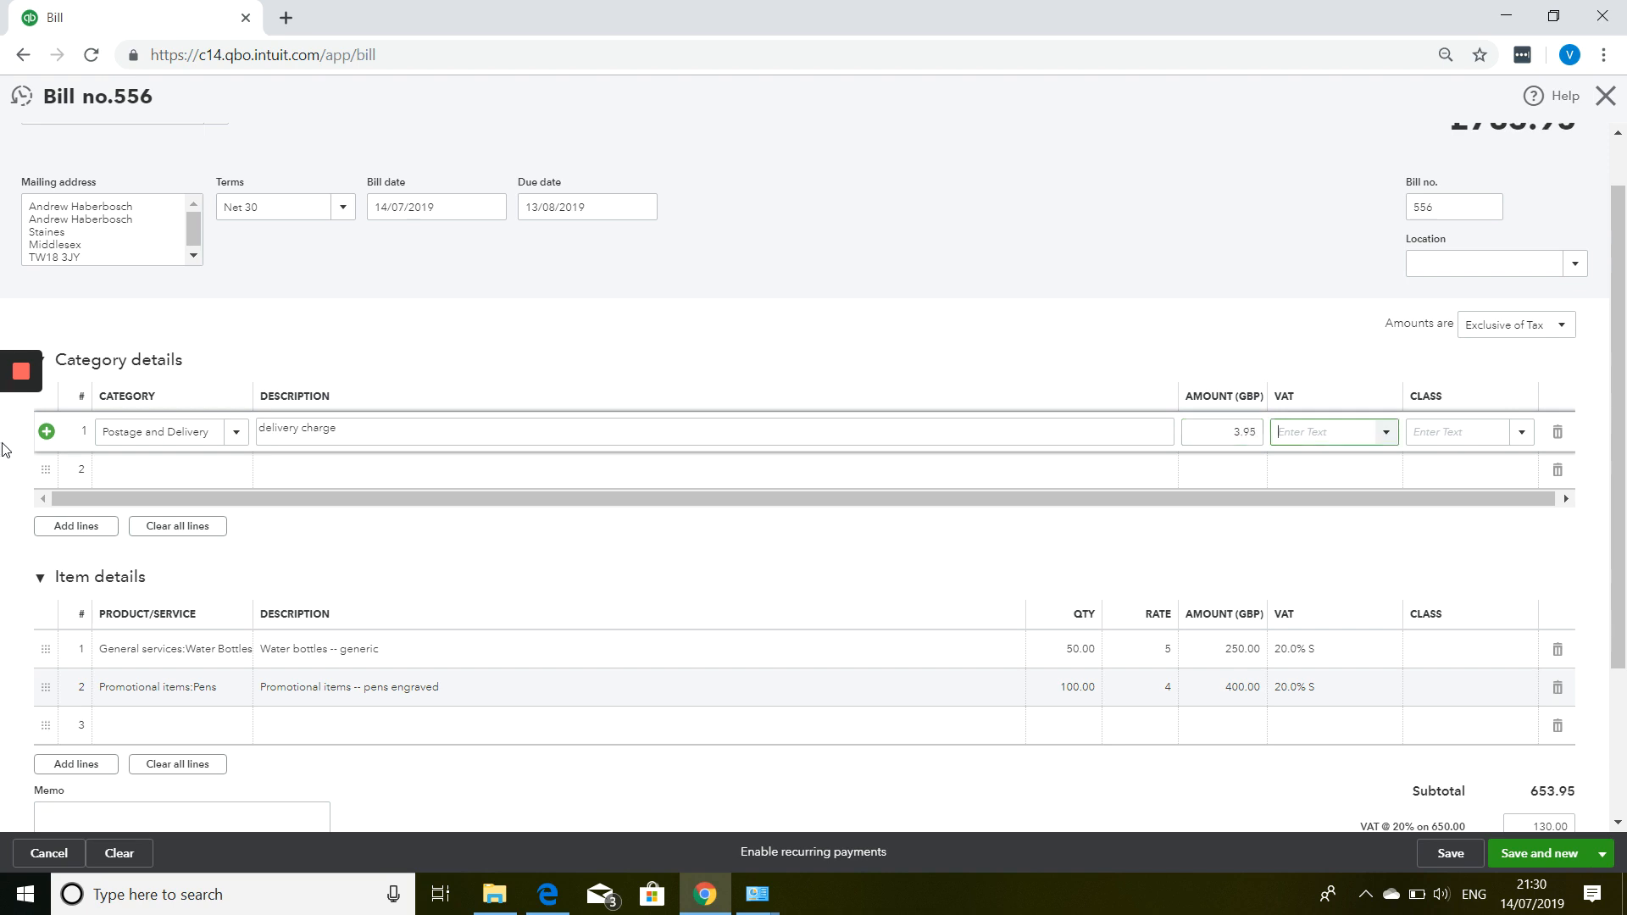
pyautogui.write('s')
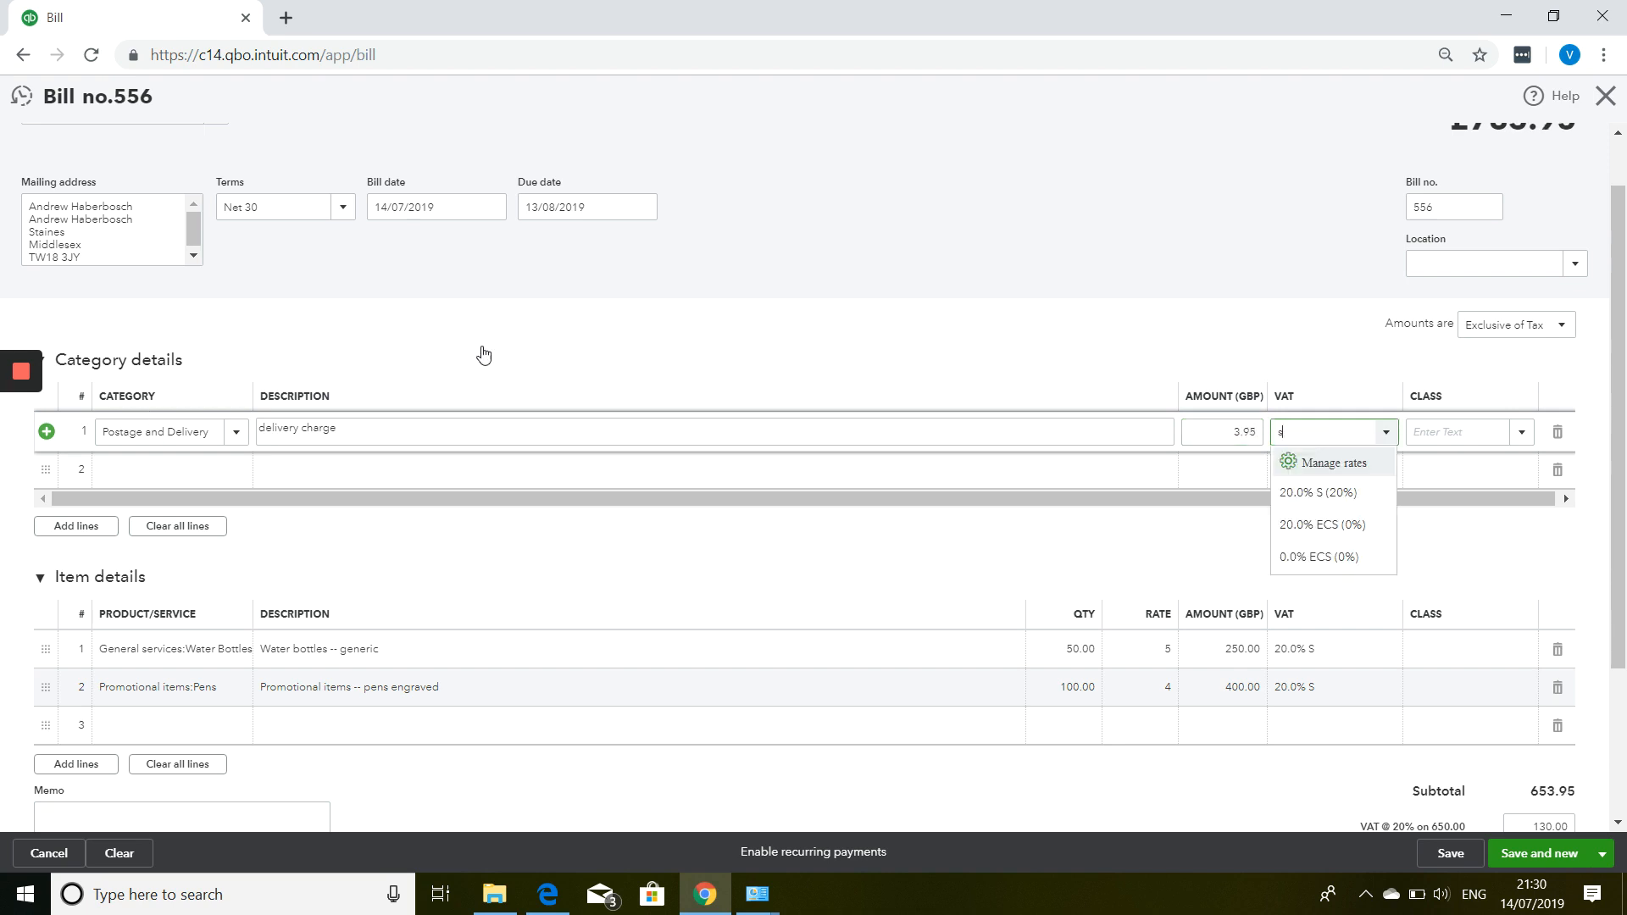
pyautogui.click(1321, 499)
pyautogui.scroll(-3, 1271, 455)
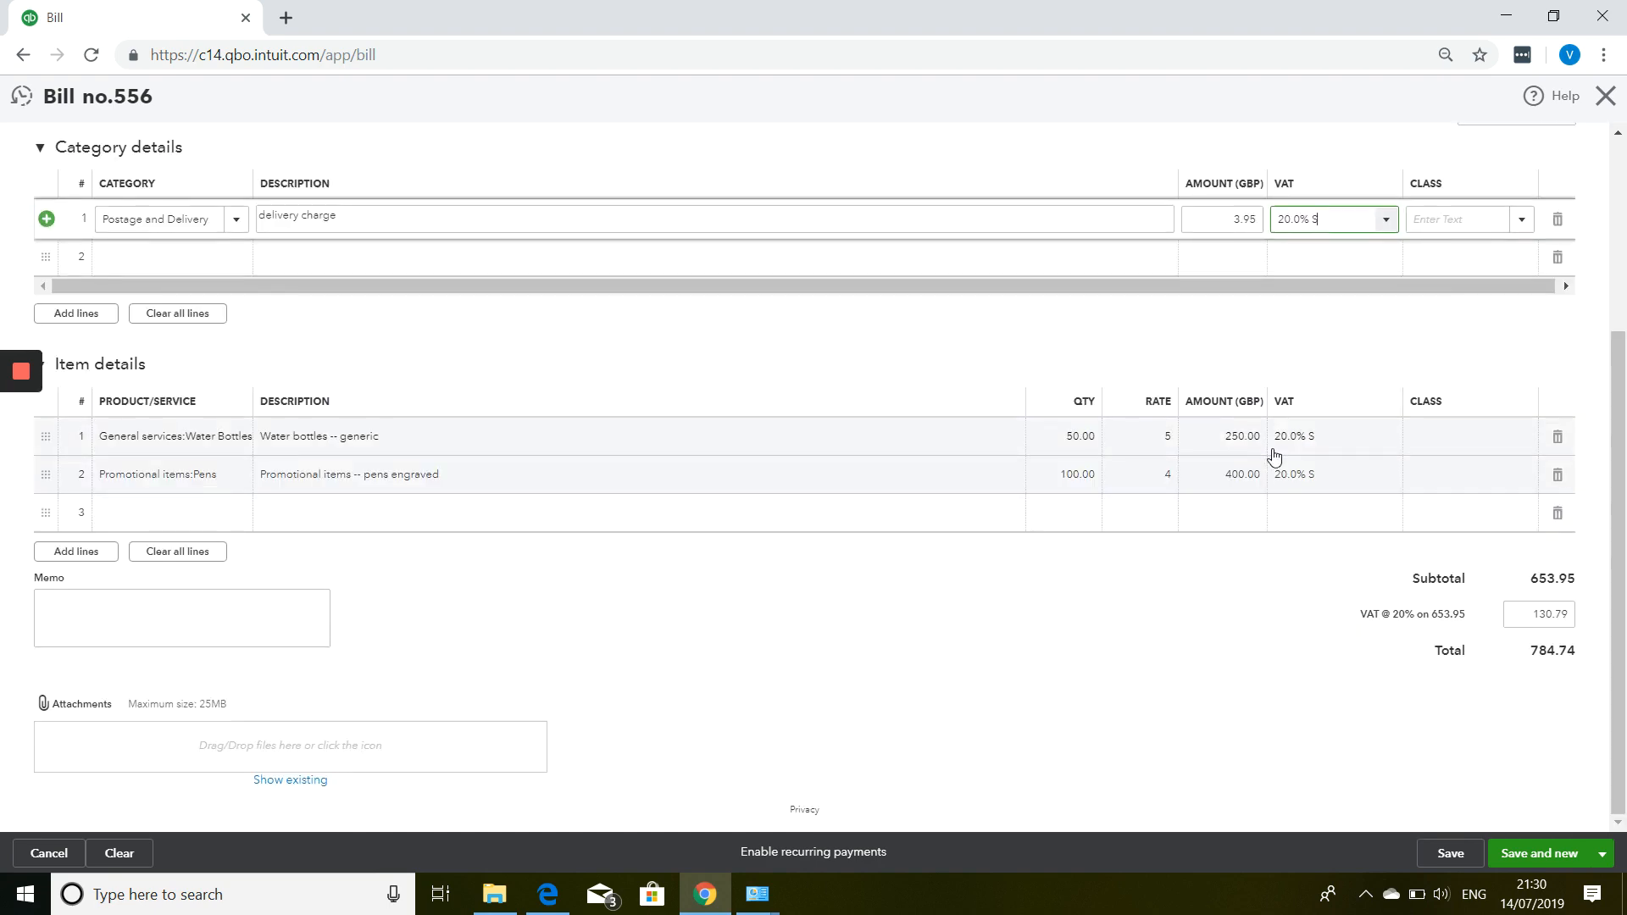
pyautogui.scroll(3, 484, 592)
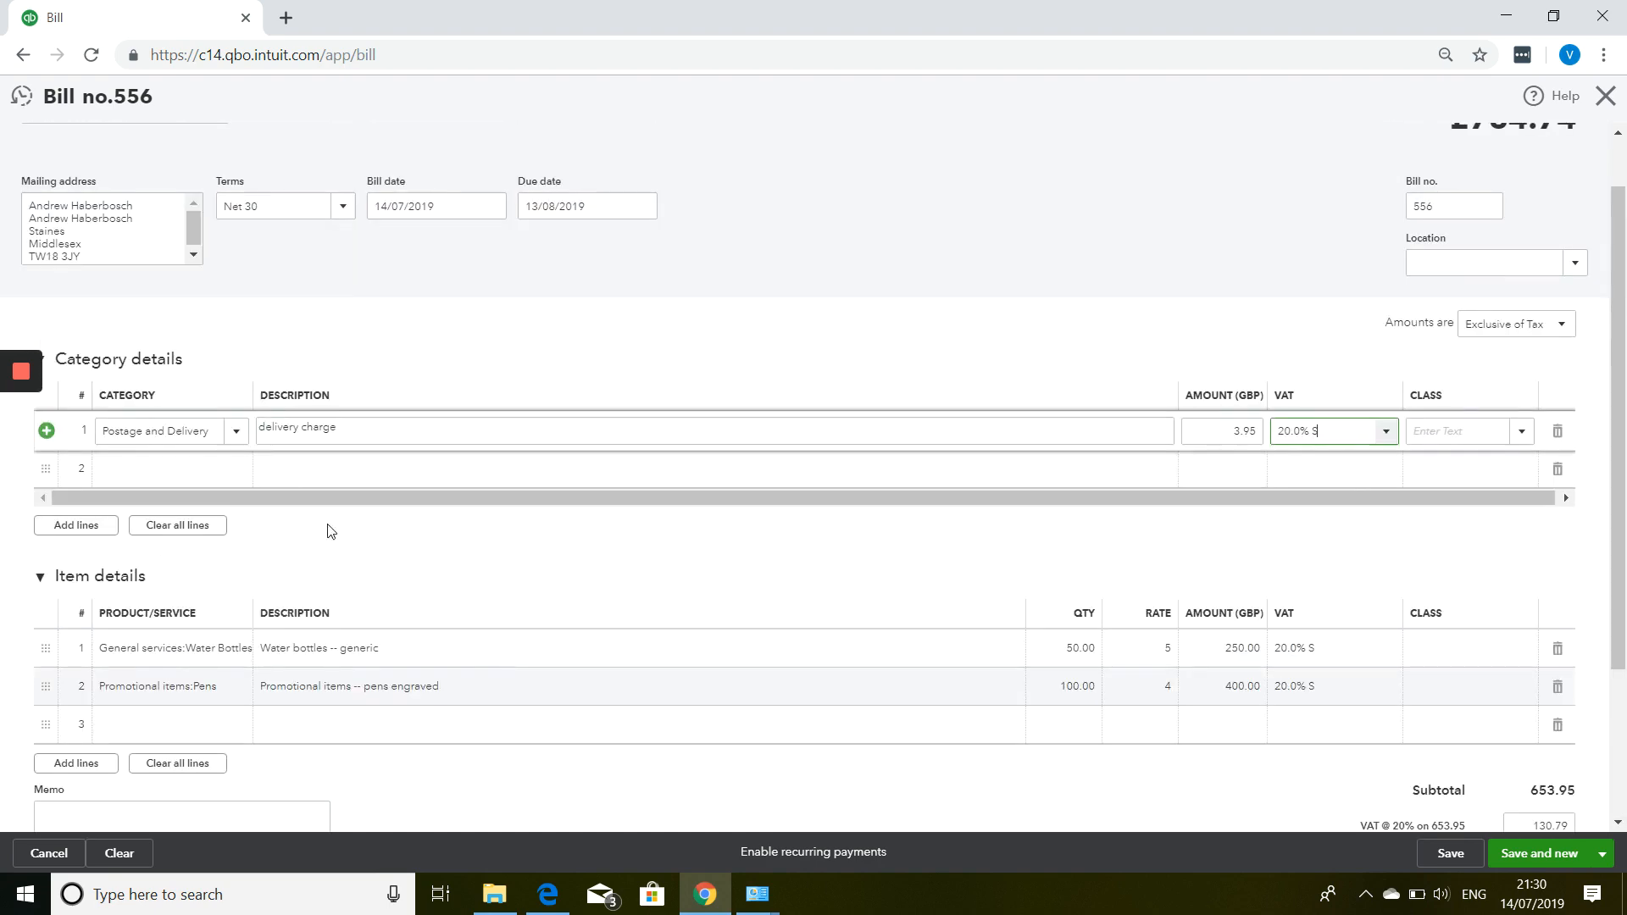
pyautogui.scroll(-1, 266, 479)
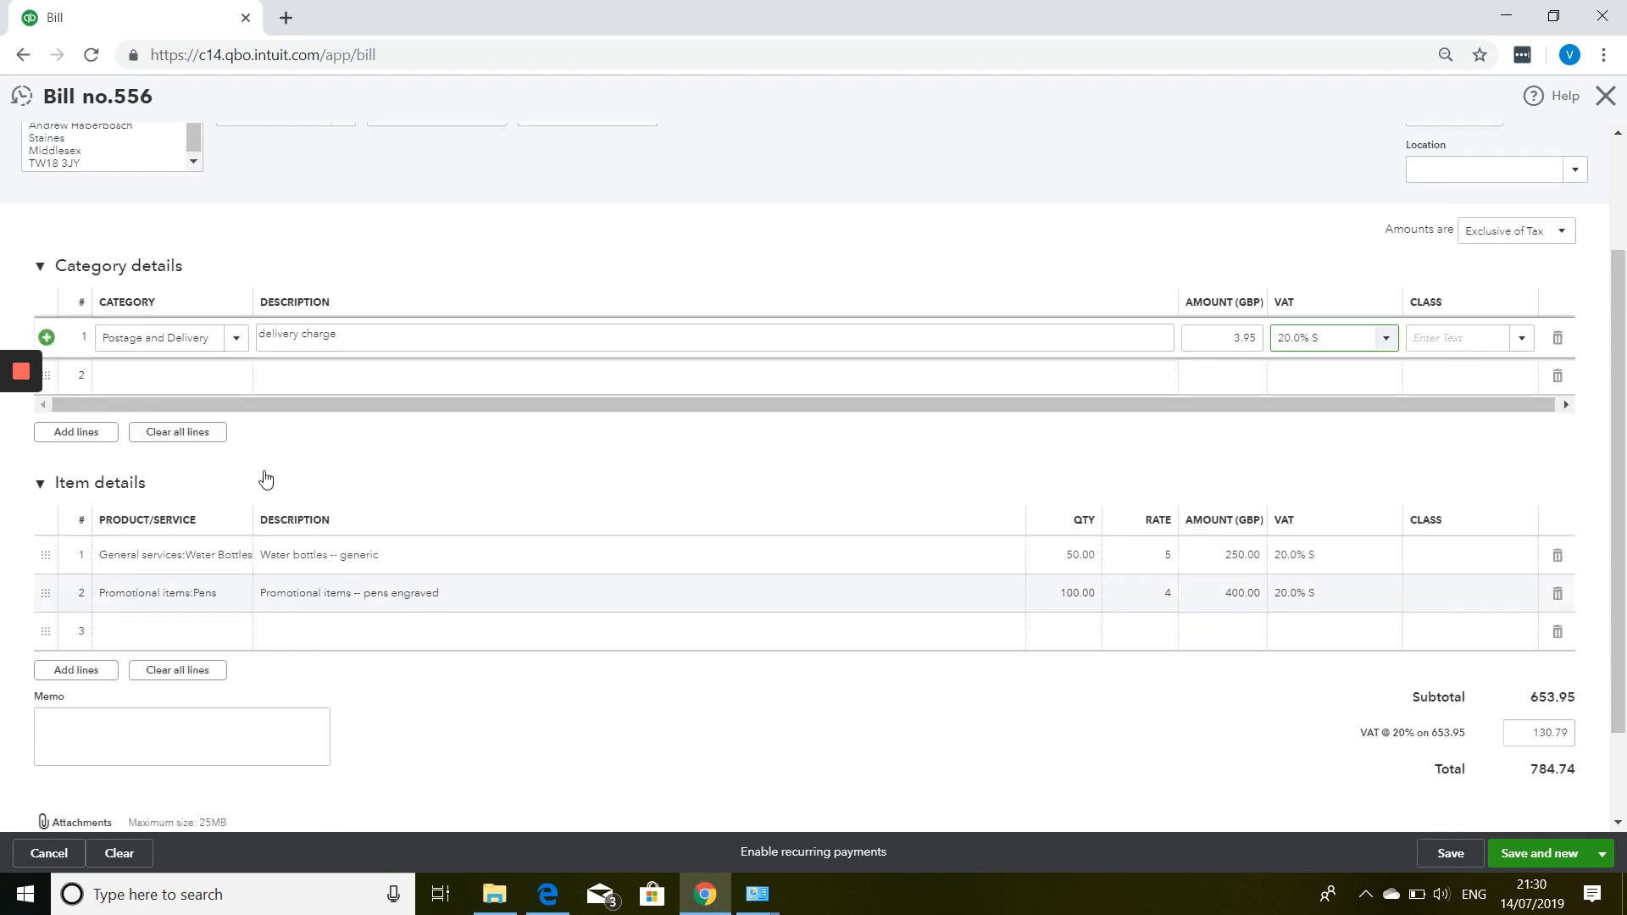
pyautogui.scroll(-2, 265, 480)
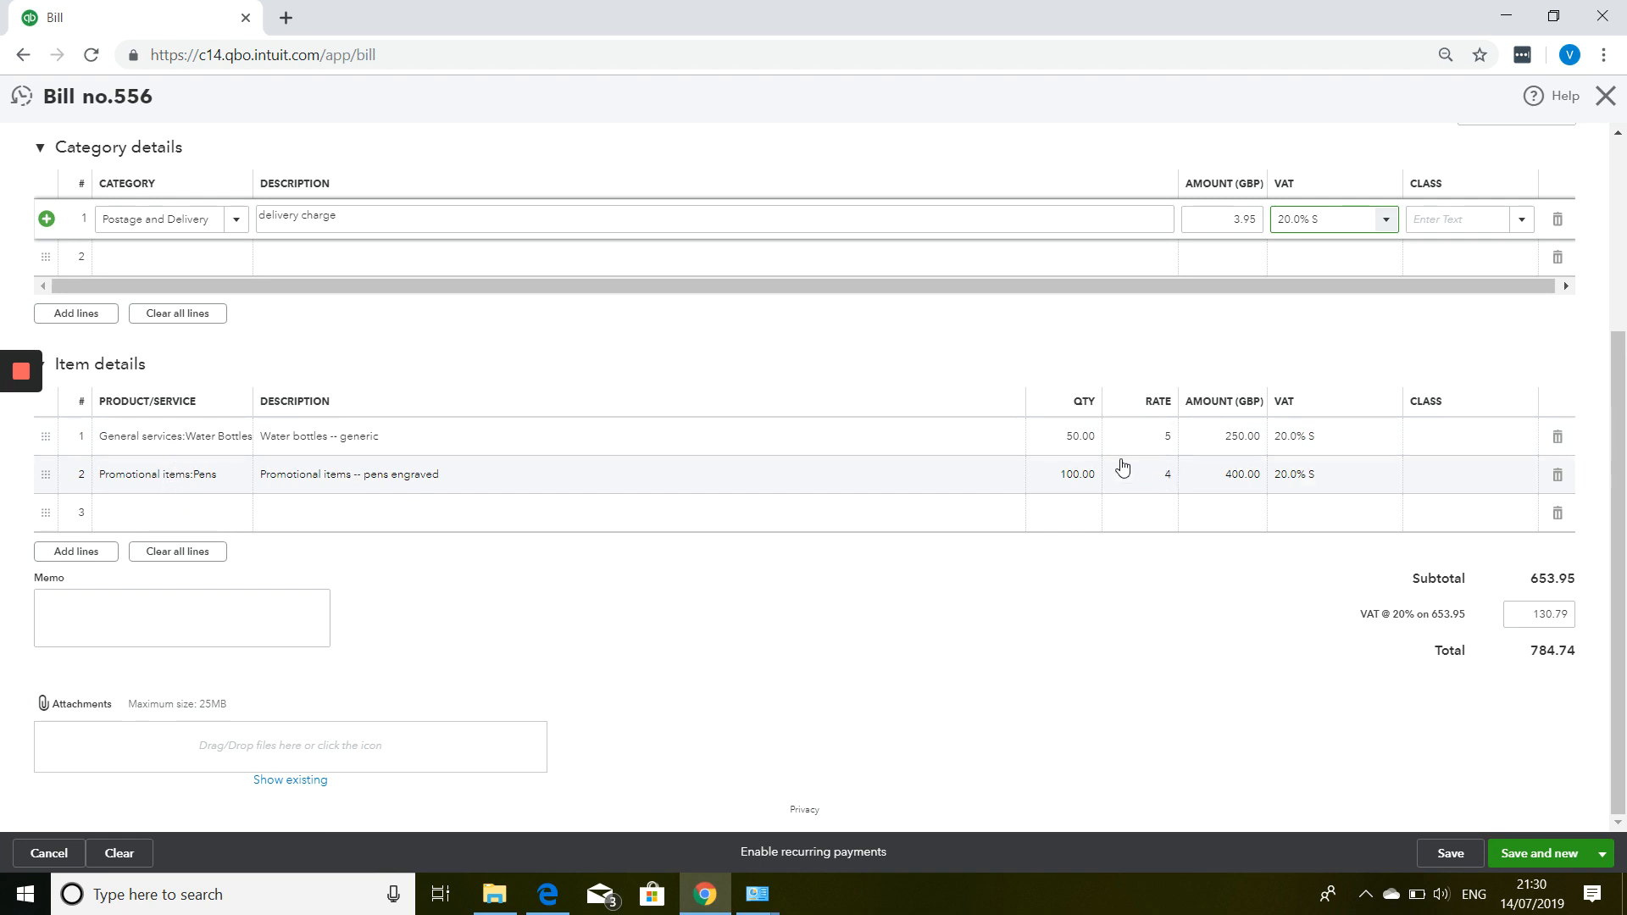
pyautogui.moveTo(1083, 440)
pyautogui.scroll(3, 449, 722)
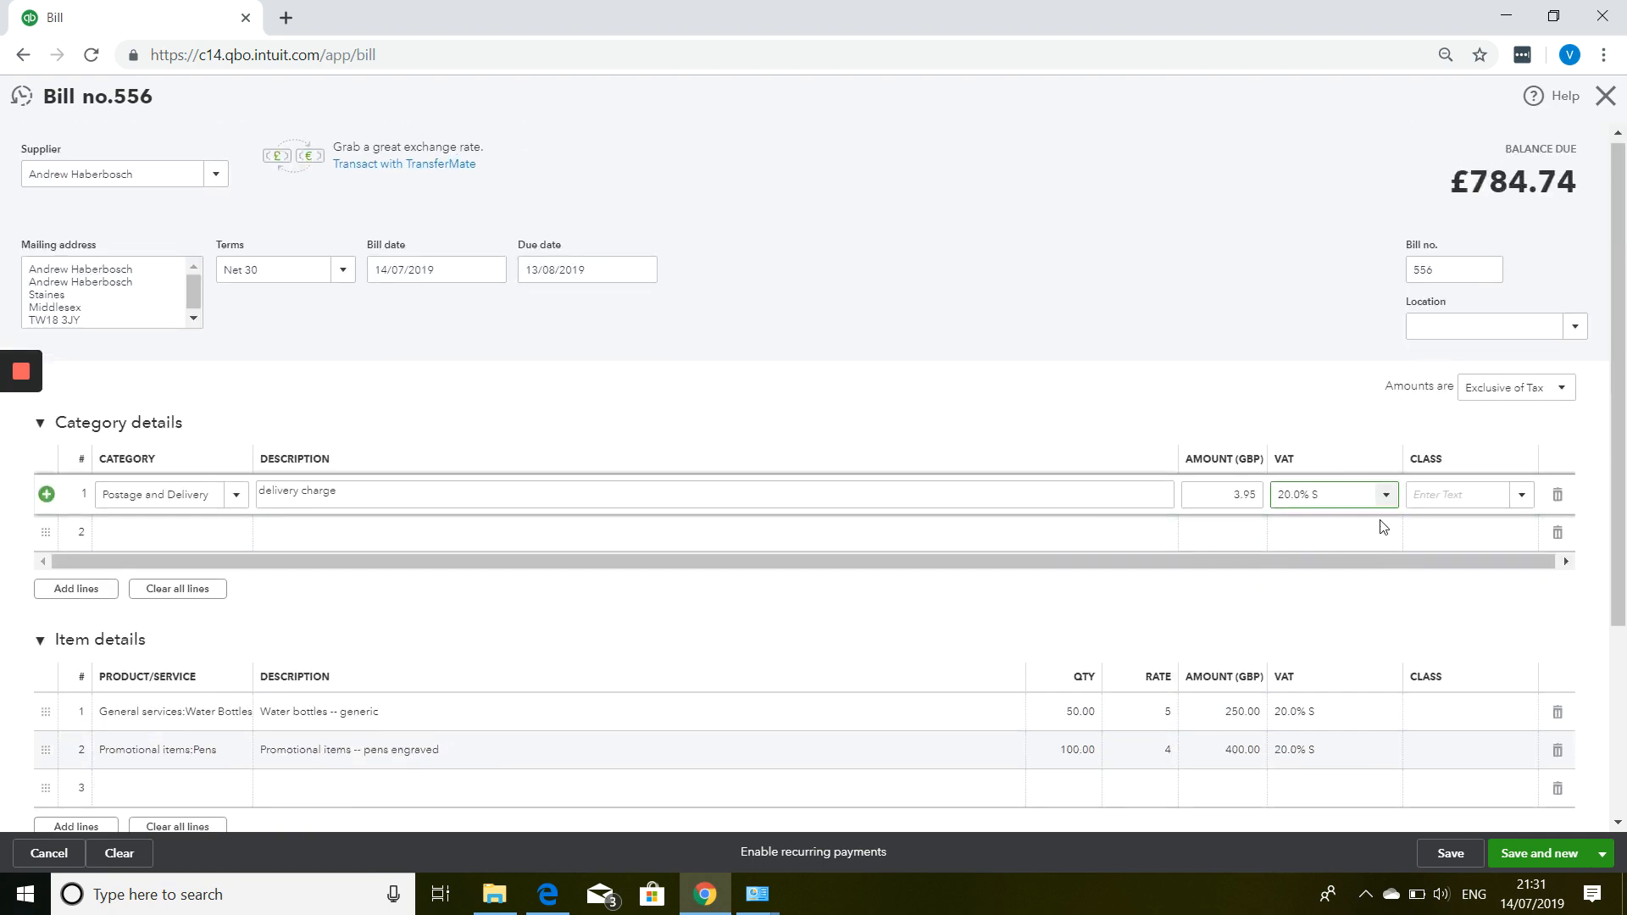
pyautogui.scroll(-3, 1450, 693)
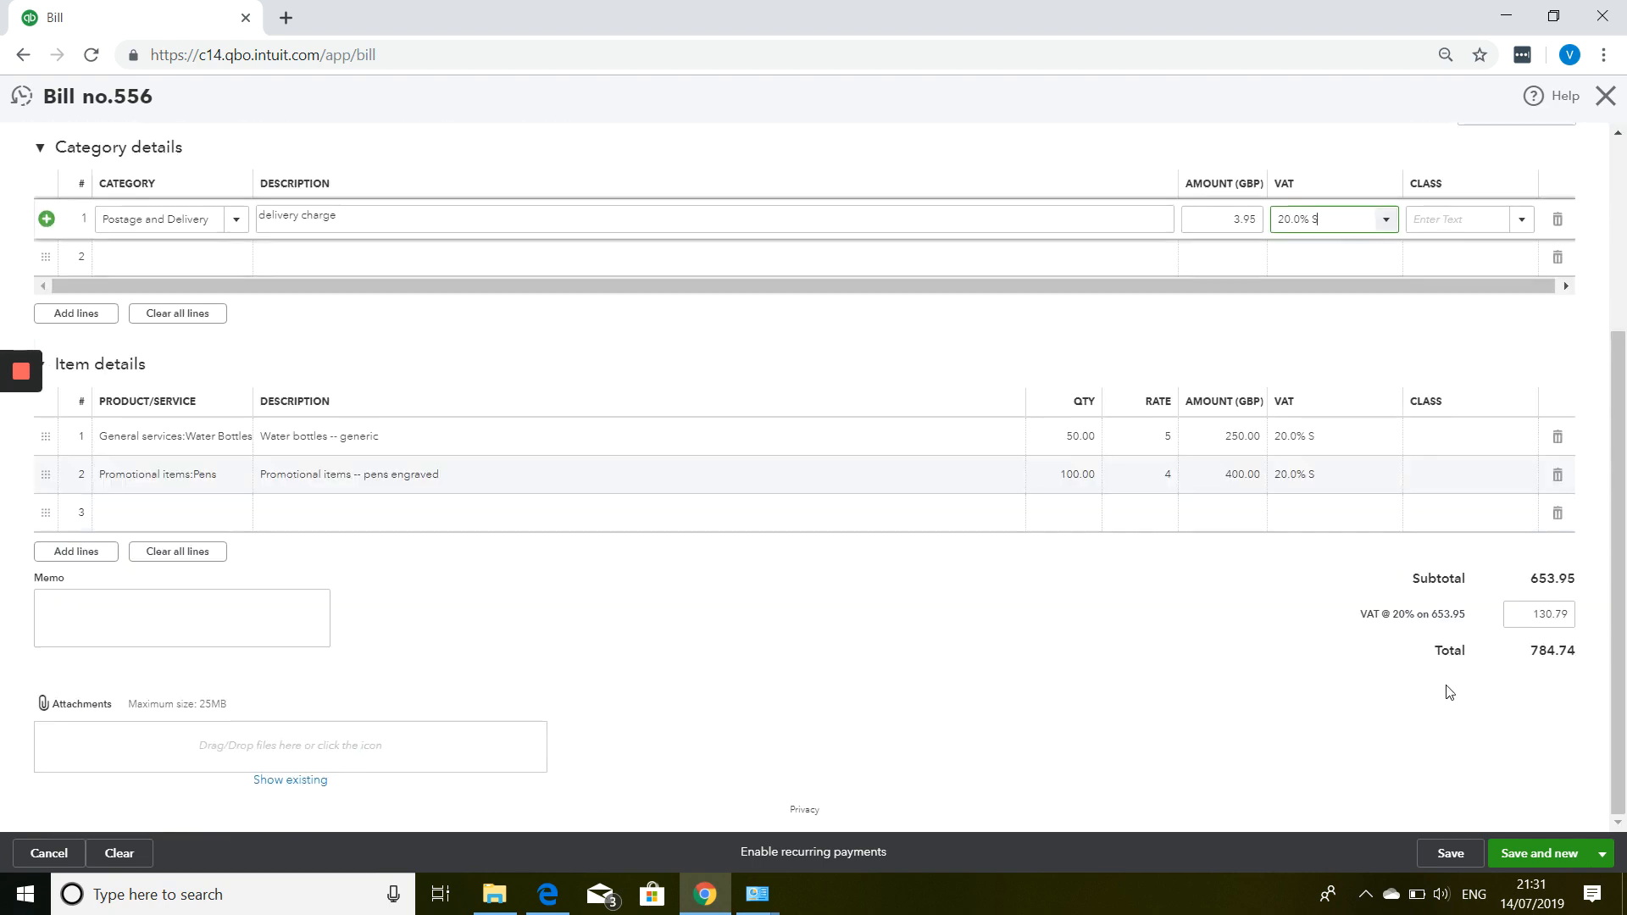
# Save and close bill 556, then bring up Pay Bills from the + New menu.
pyautogui.click(1601, 854)
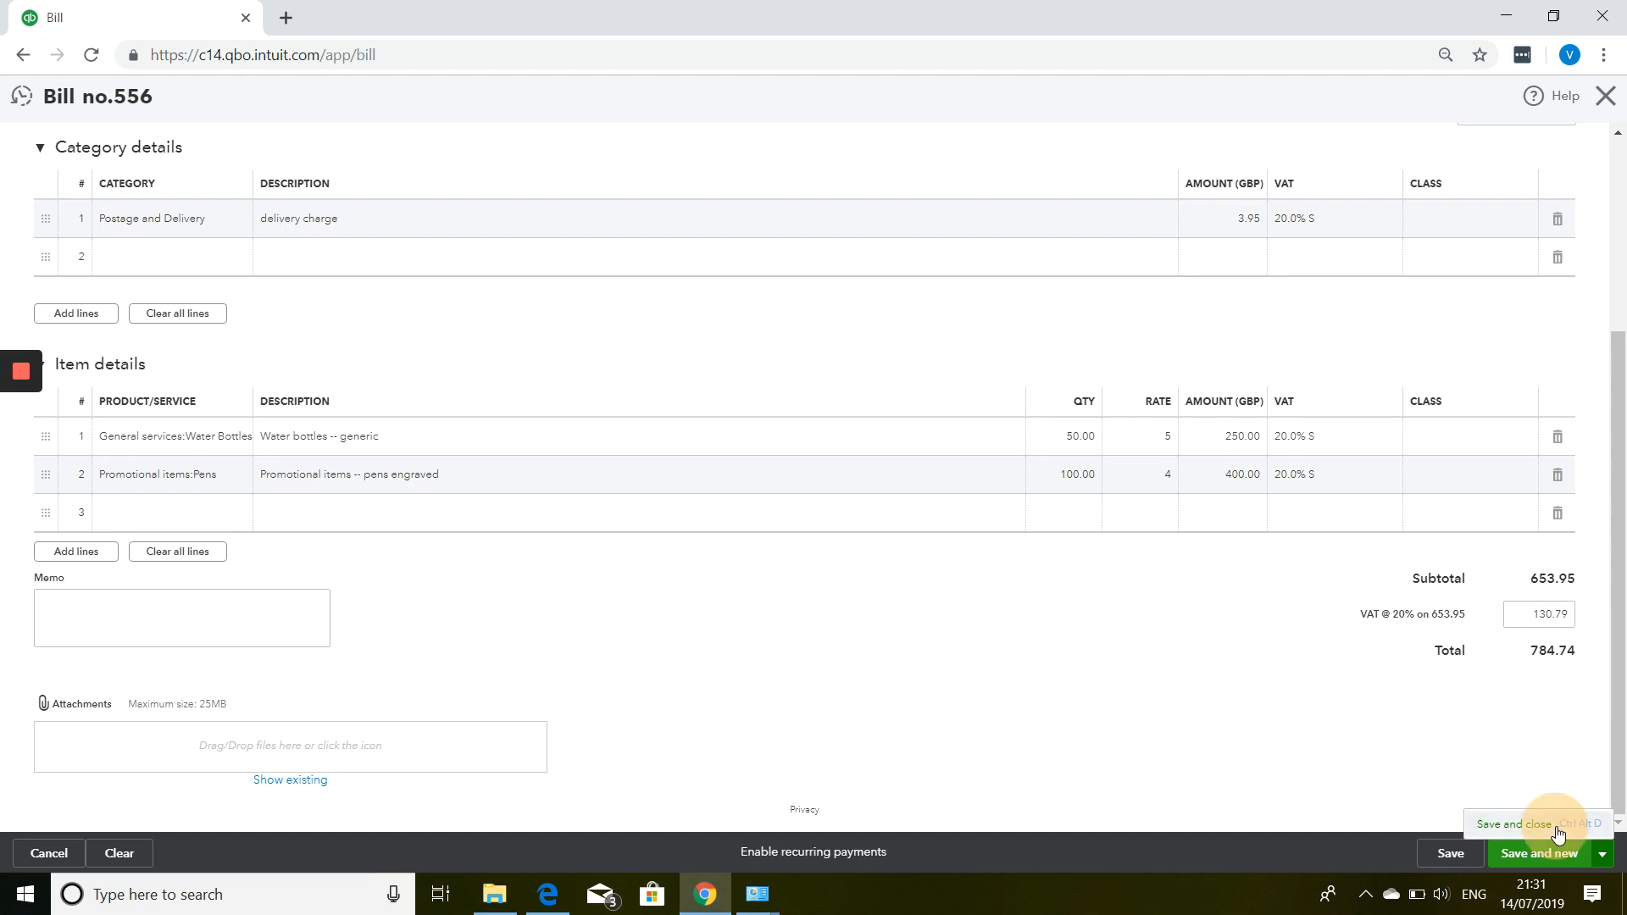
pyautogui.click(1515, 825)
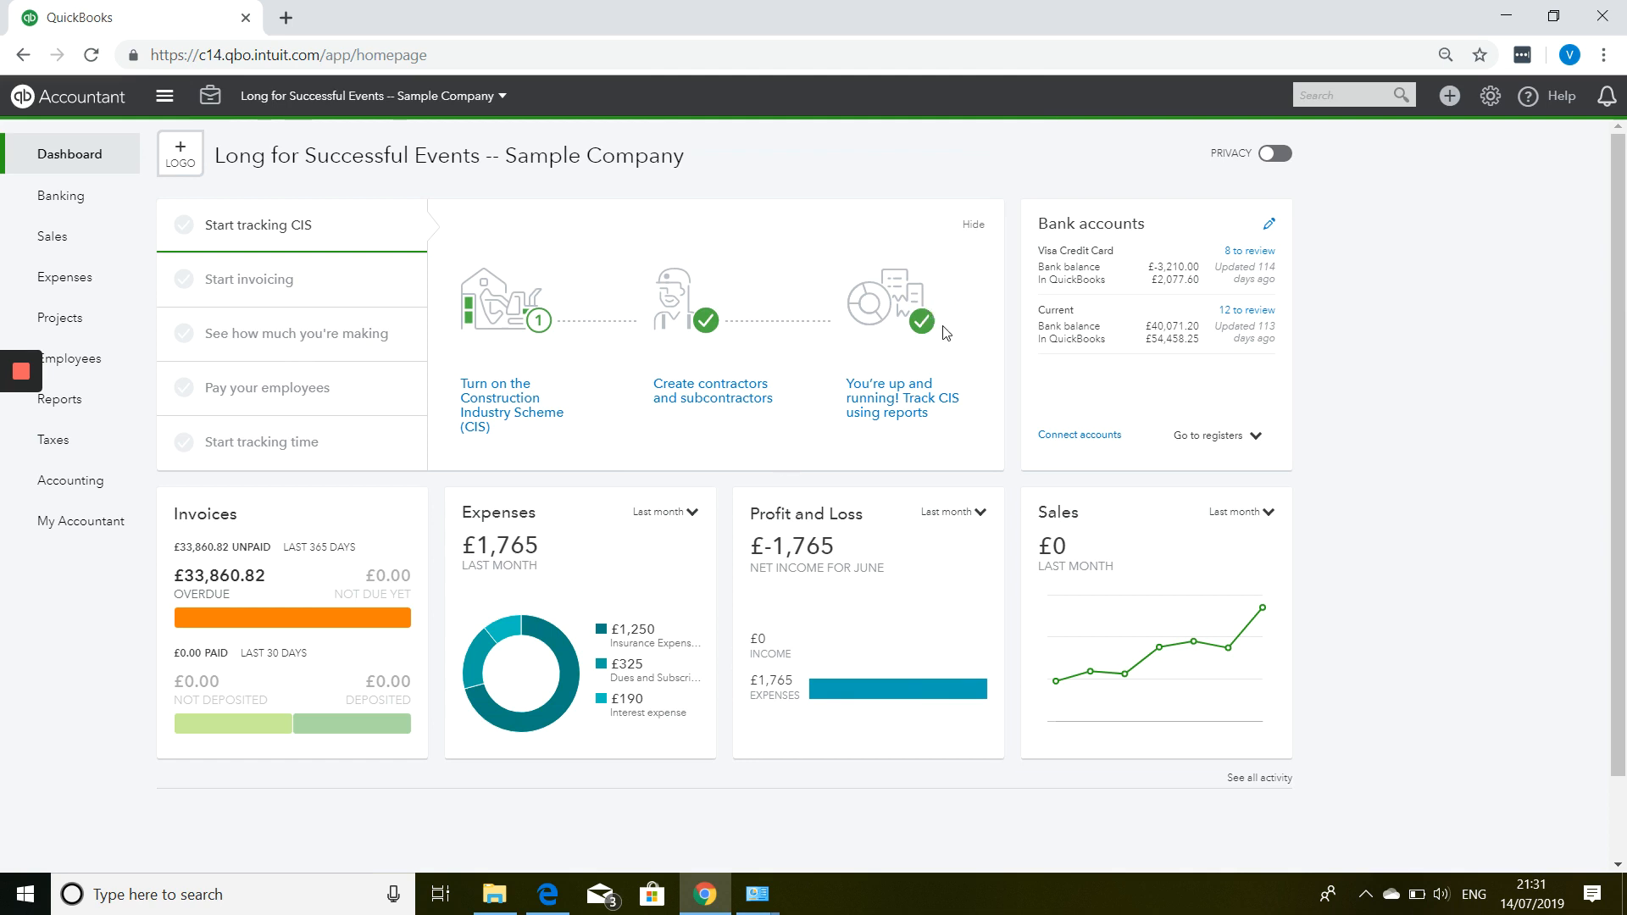
pyautogui.click(1448, 99)
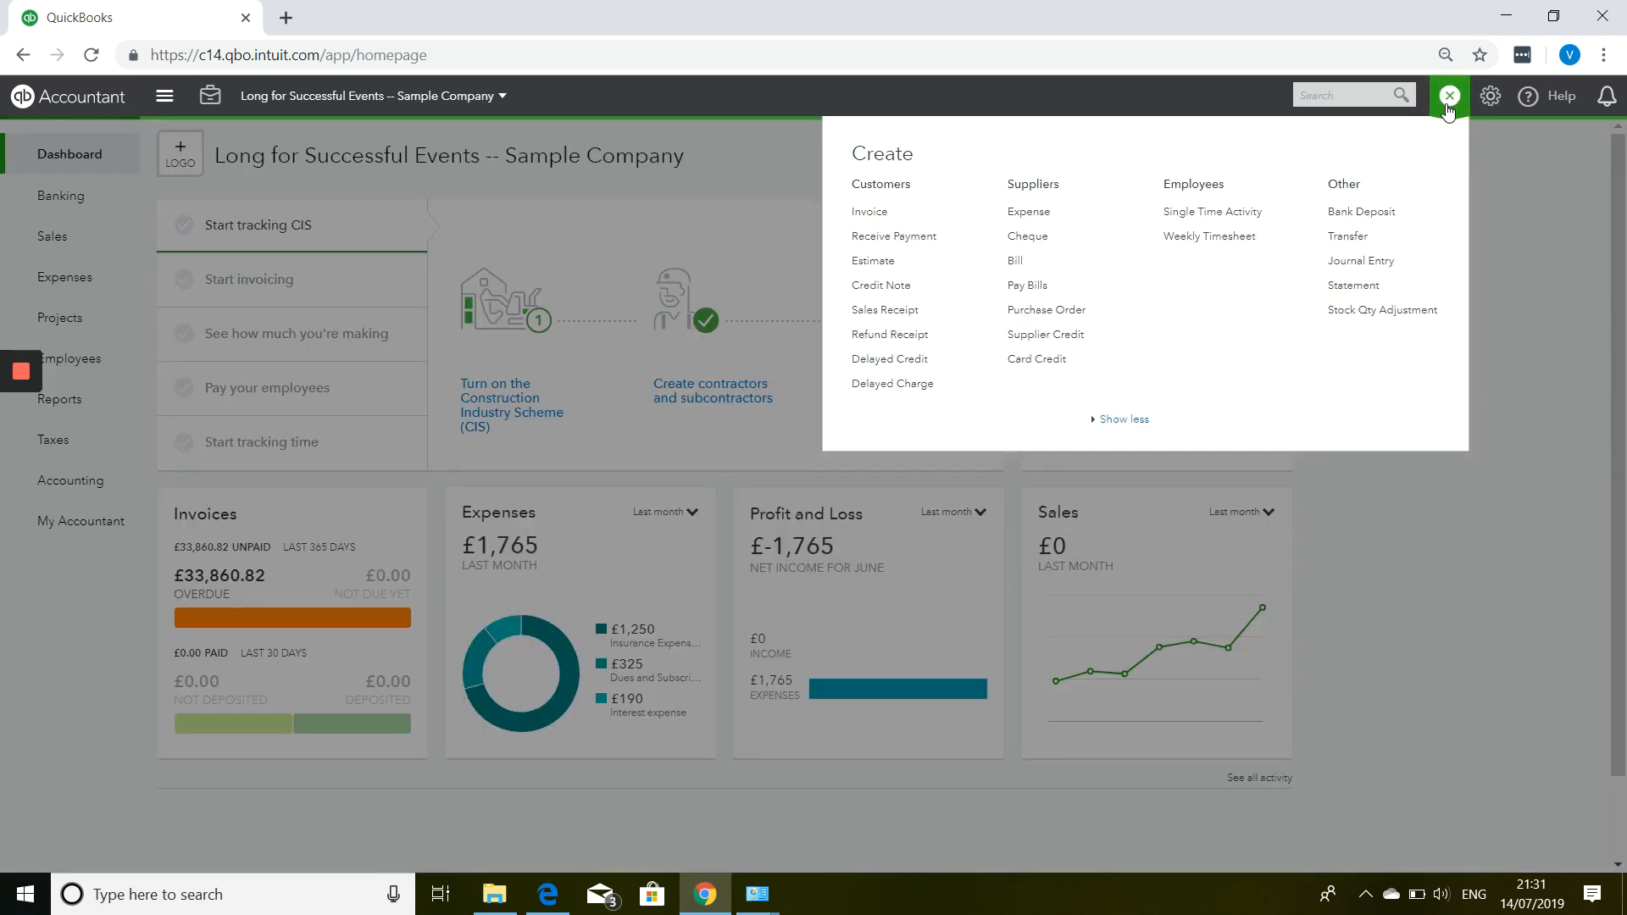
pyautogui.click(1056, 295)
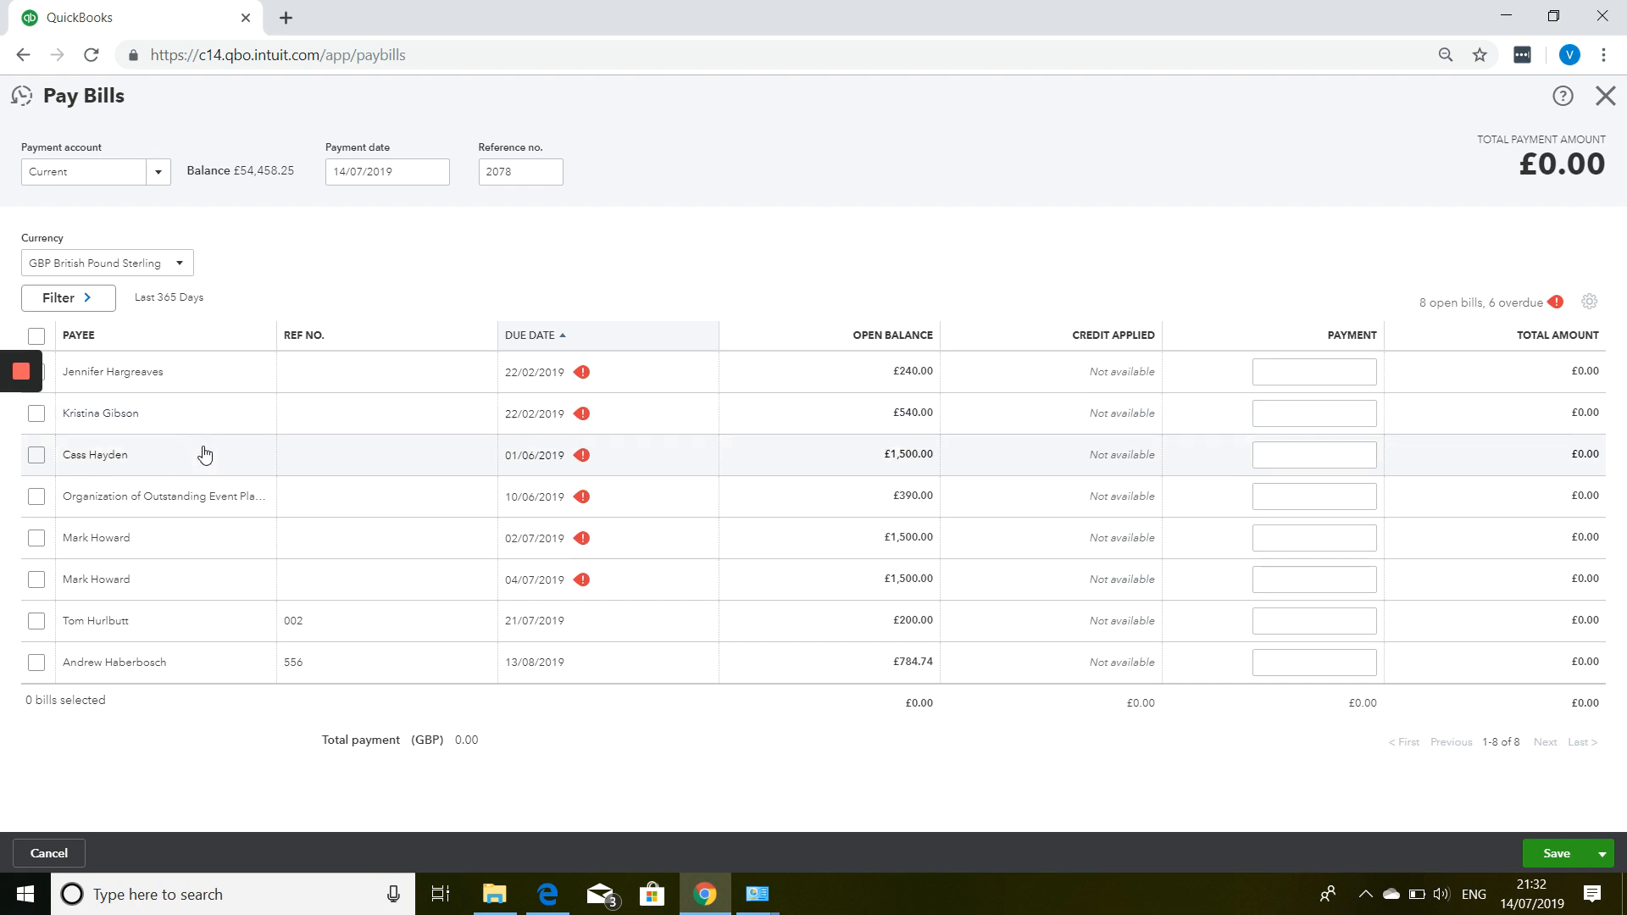
# Pay the 1,500.00 bill due 01/06/2019 from Current account, dated 06/07/2019, via Save and send.
pyautogui.click(37, 455)
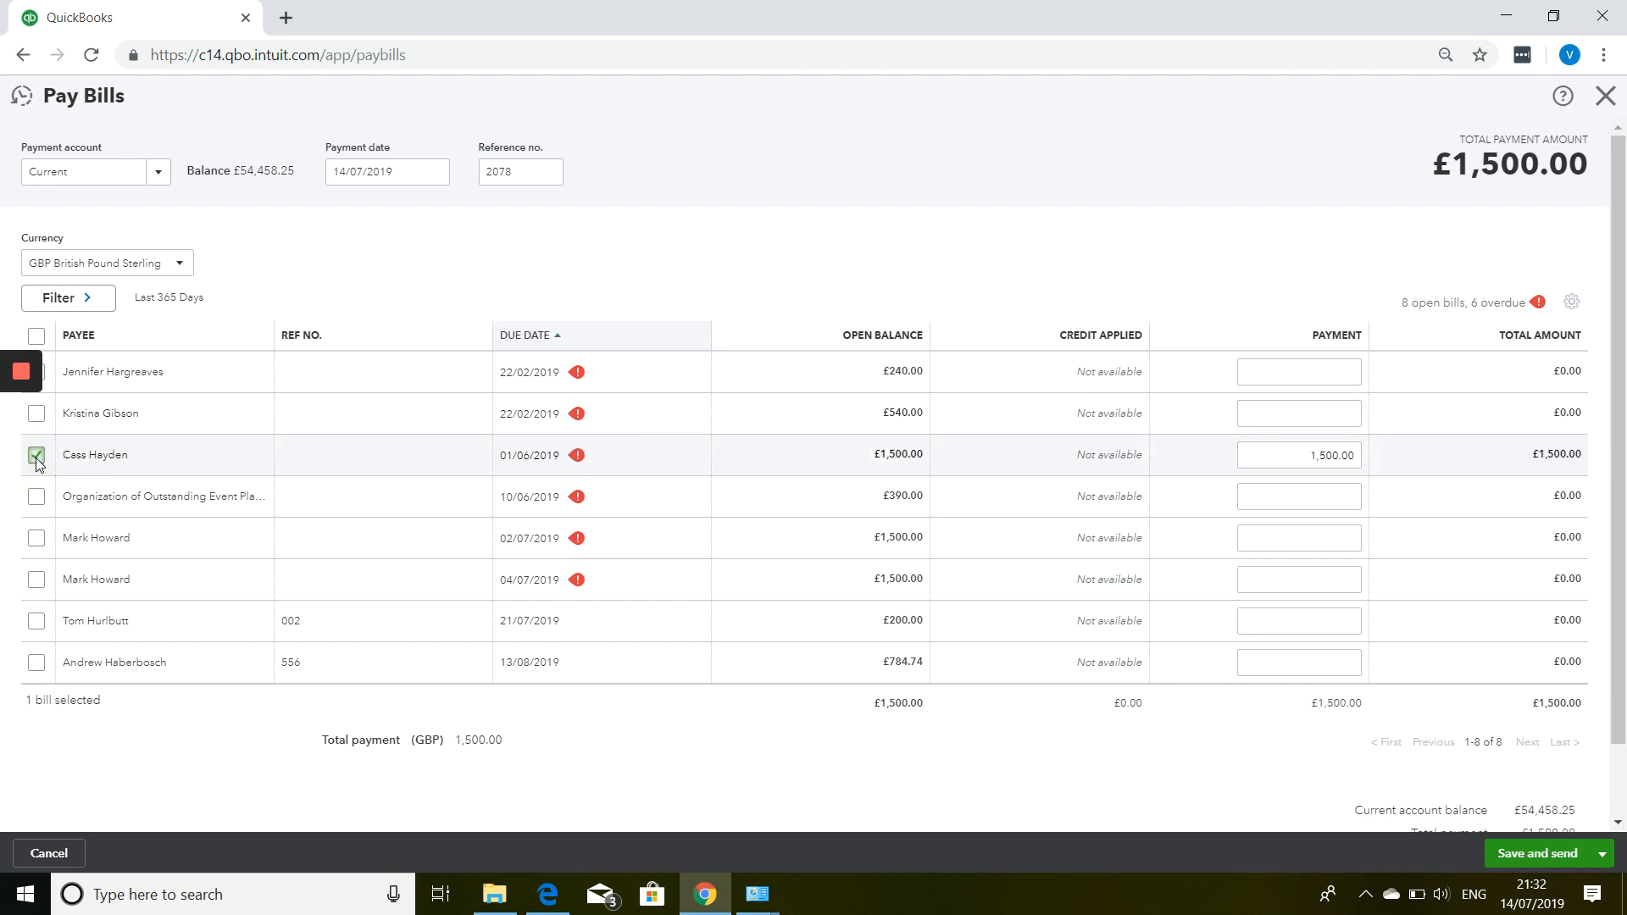
pyautogui.click(164, 172)
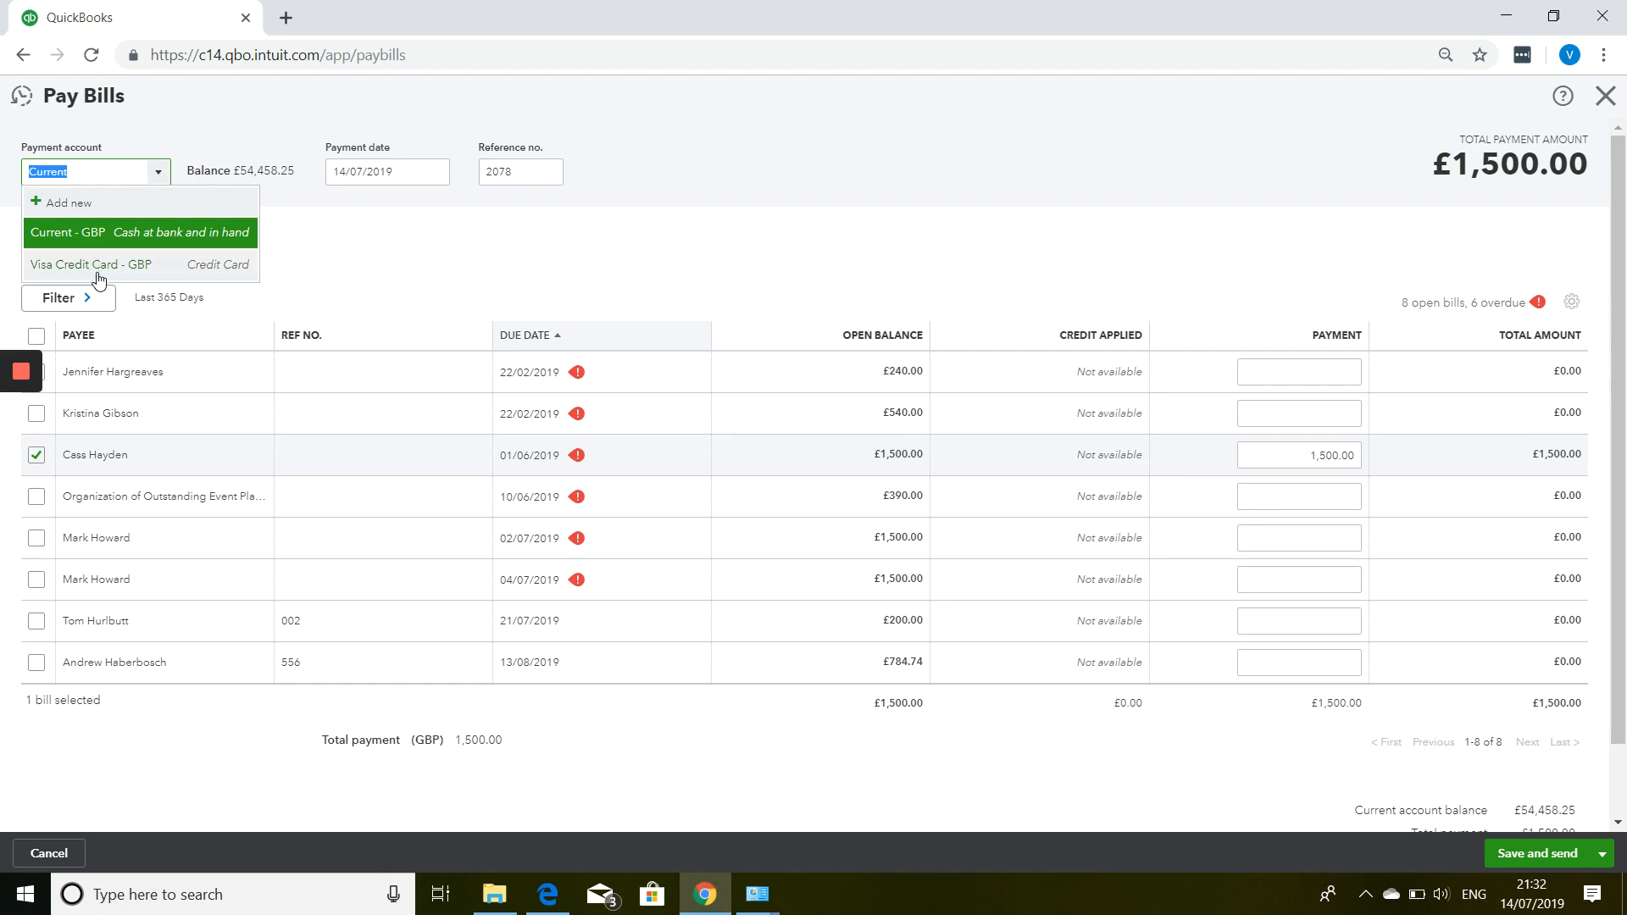
pyautogui.click(285, 101)
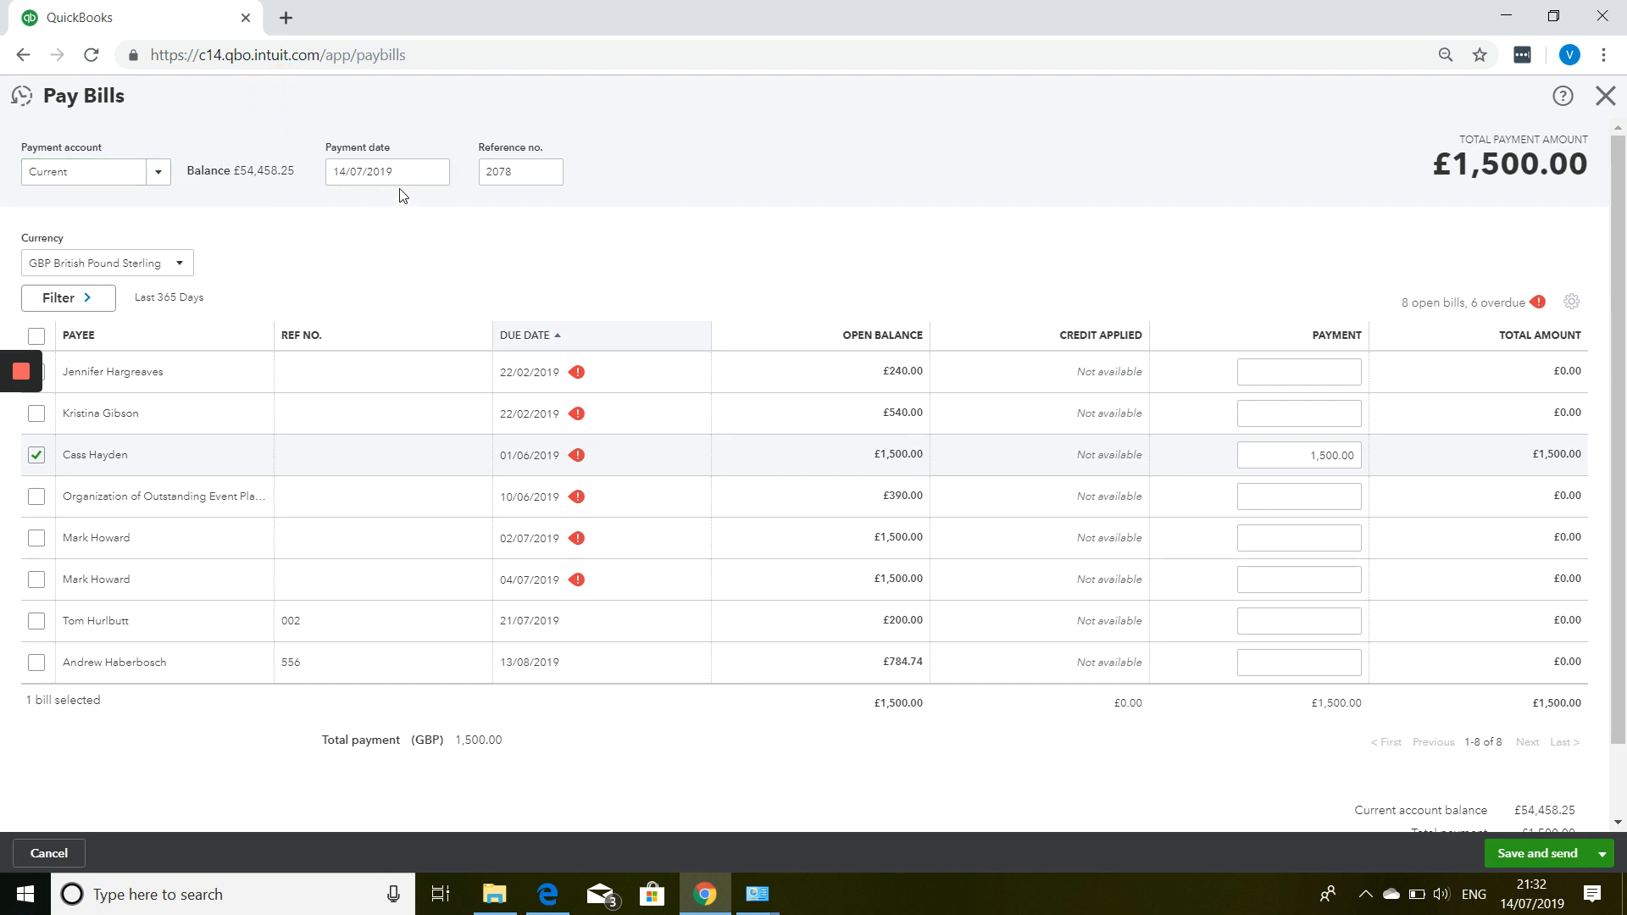
pyautogui.click(432, 170)
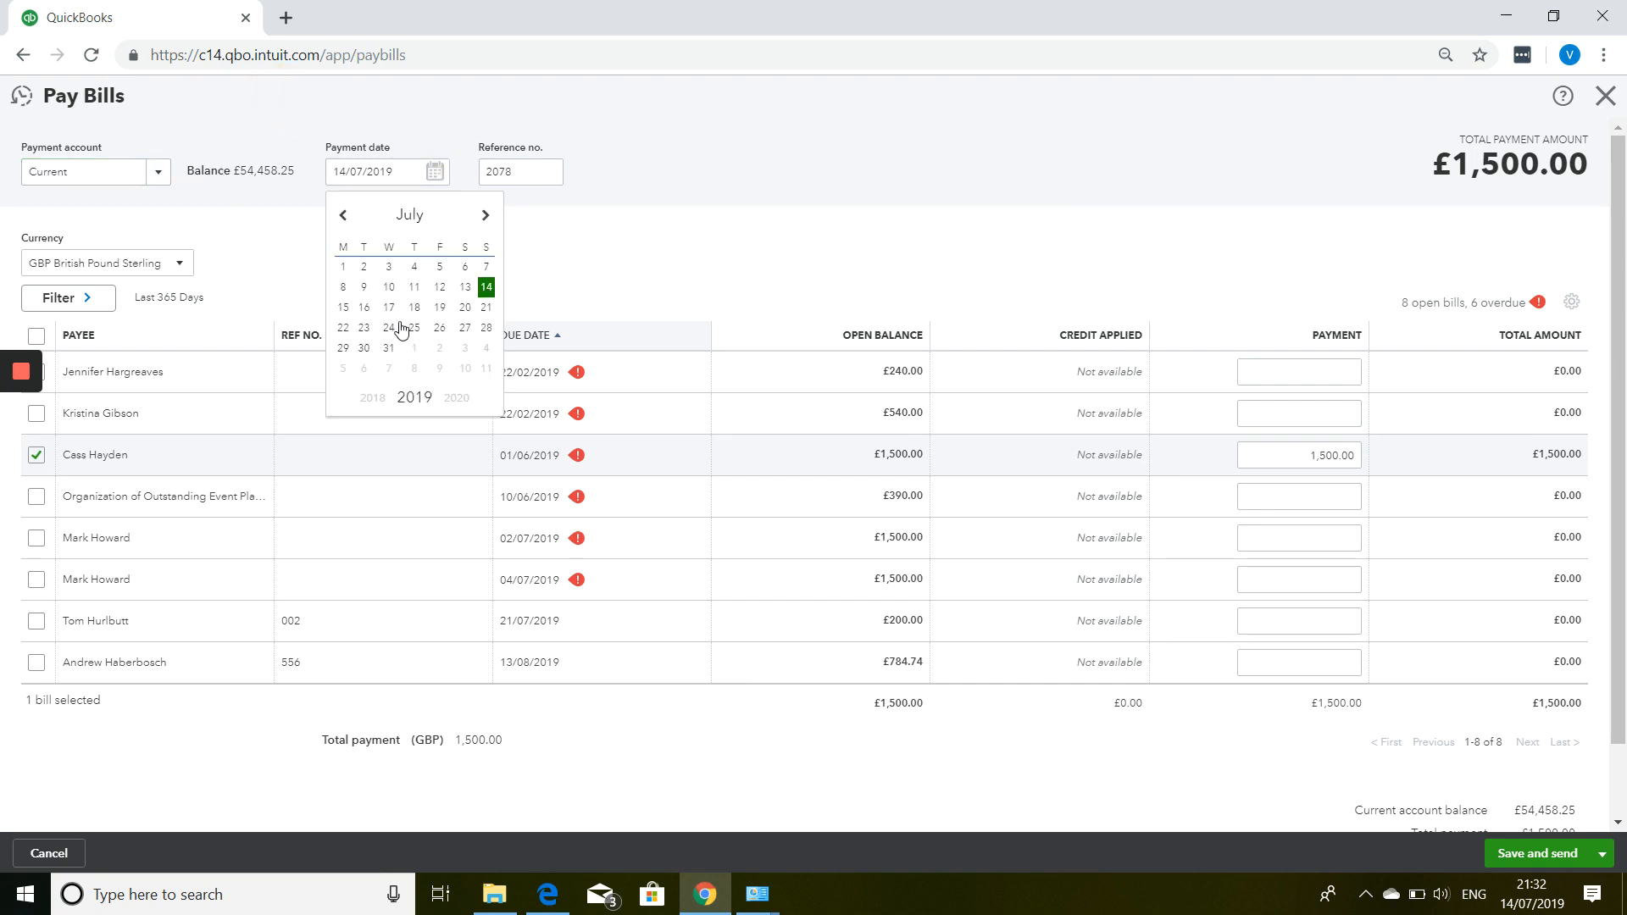
pyautogui.click(464, 268)
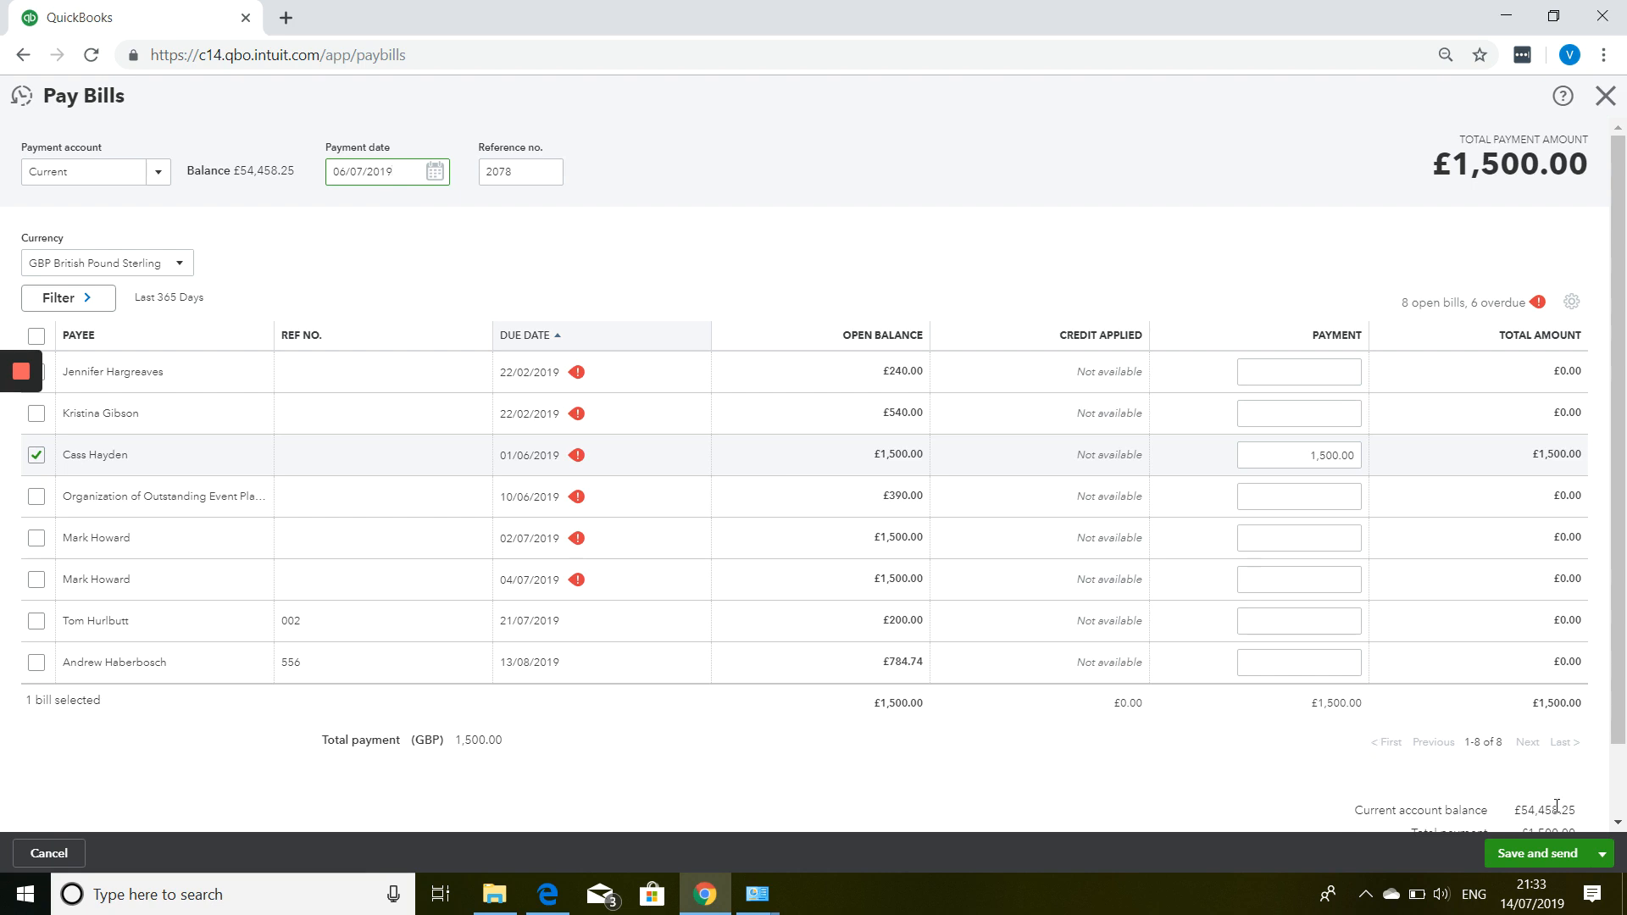
pyautogui.click(1542, 861)
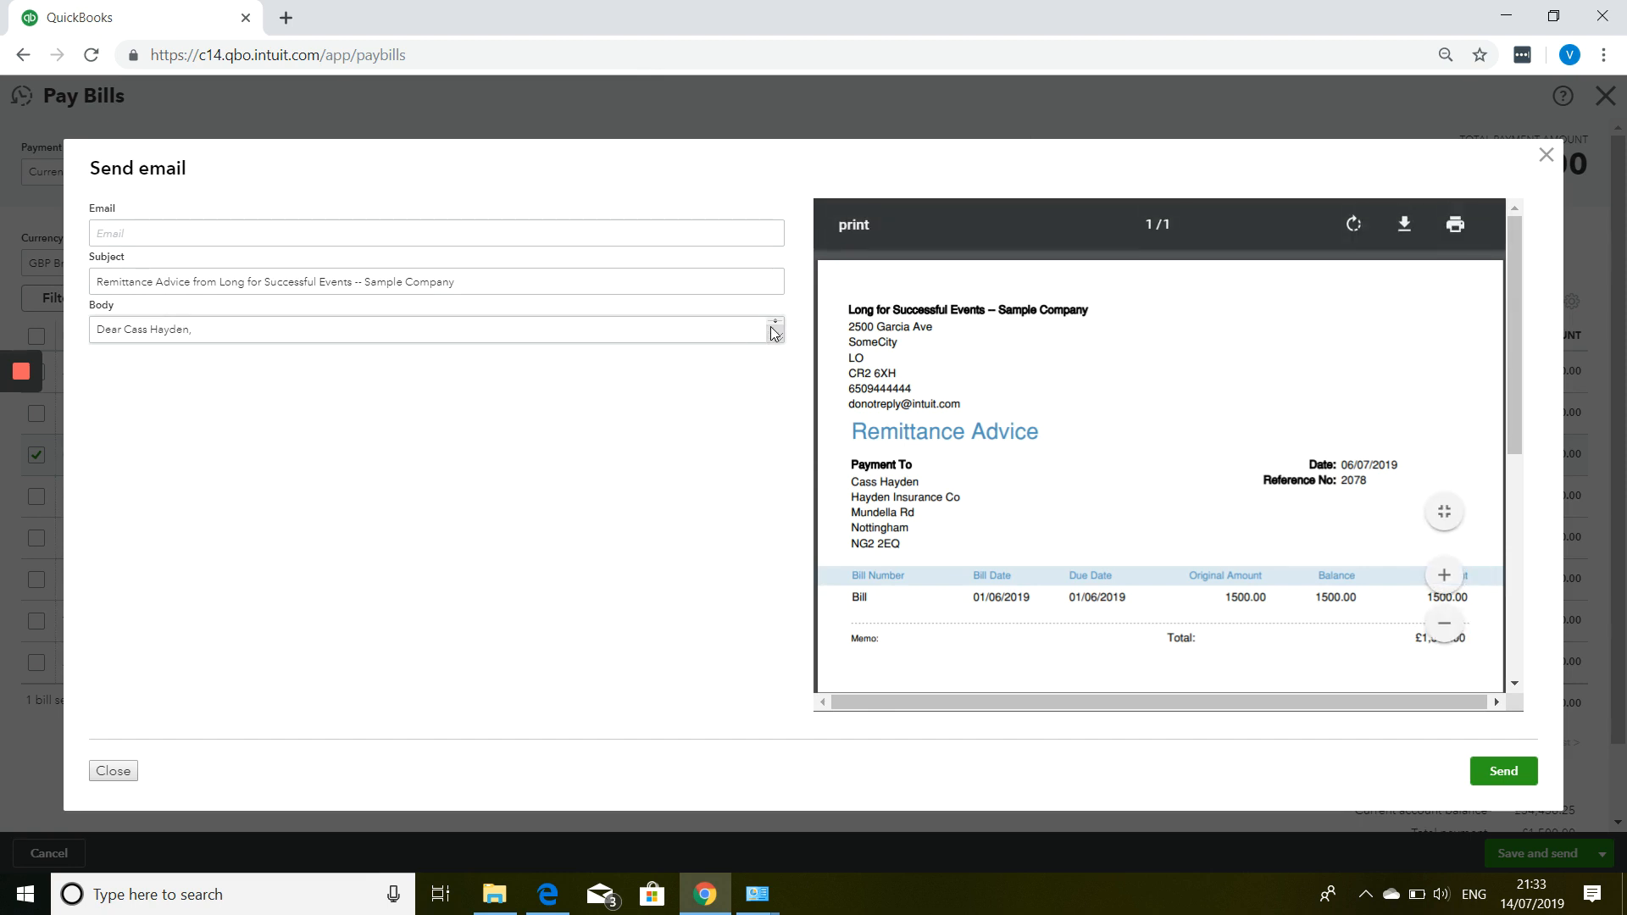
# Review the remittance advice e-mail preview for the £1,500.00 payment, reference 2078.
pyautogui.click(552, 336)
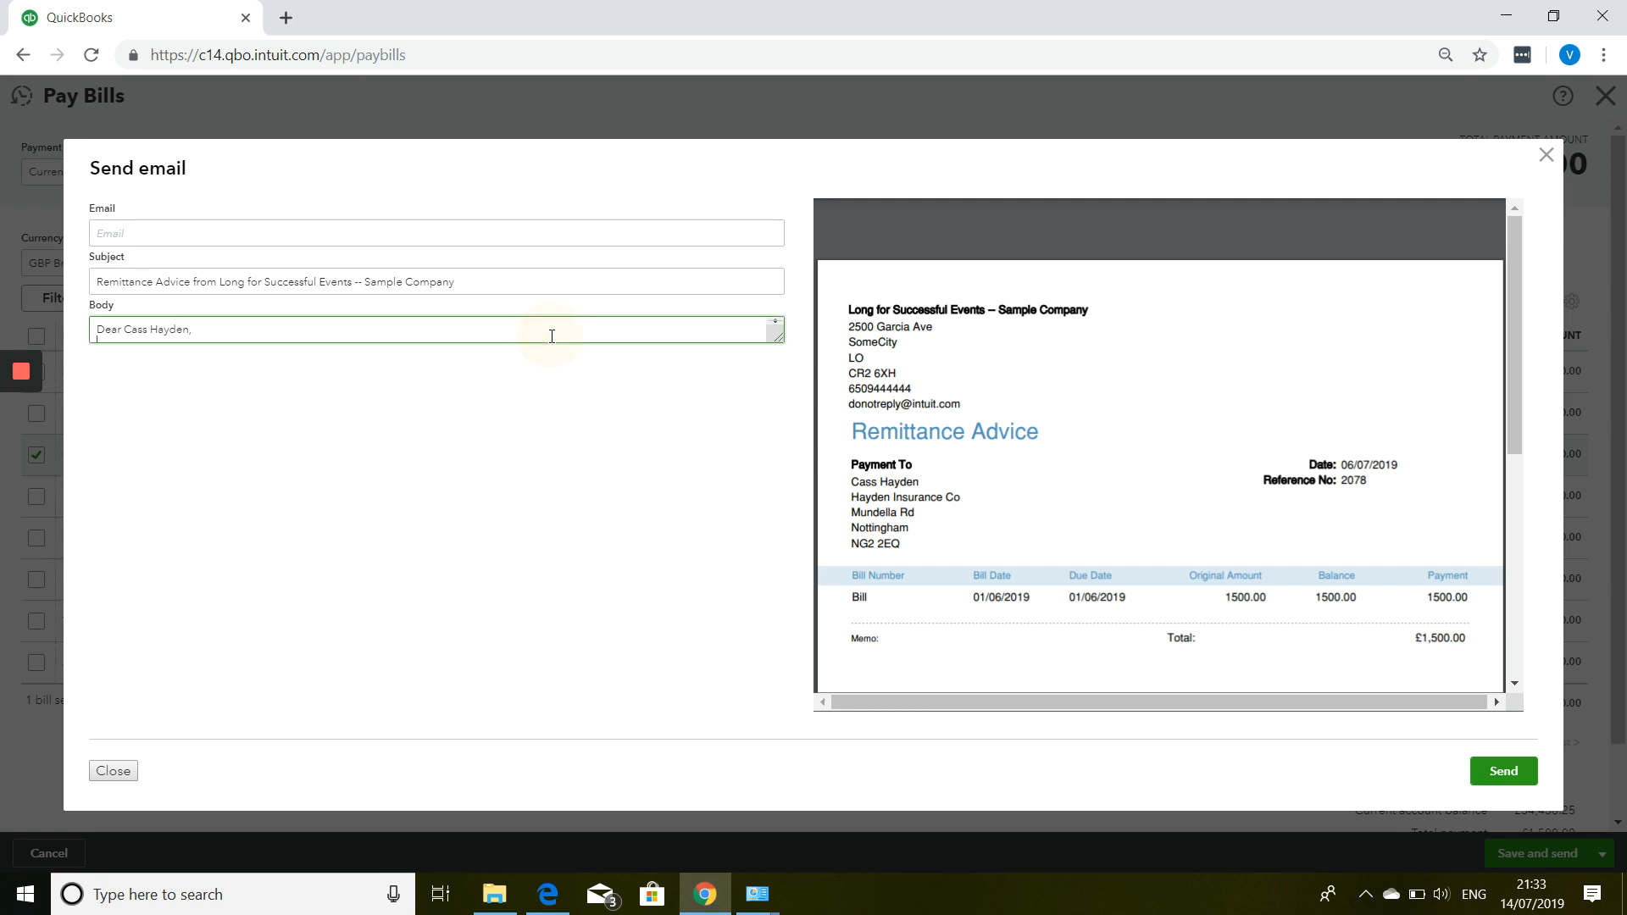
pyautogui.scroll(-2, 552, 336)
pyautogui.scroll(2, 551, 336)
pyautogui.scroll(-2, 552, 335)
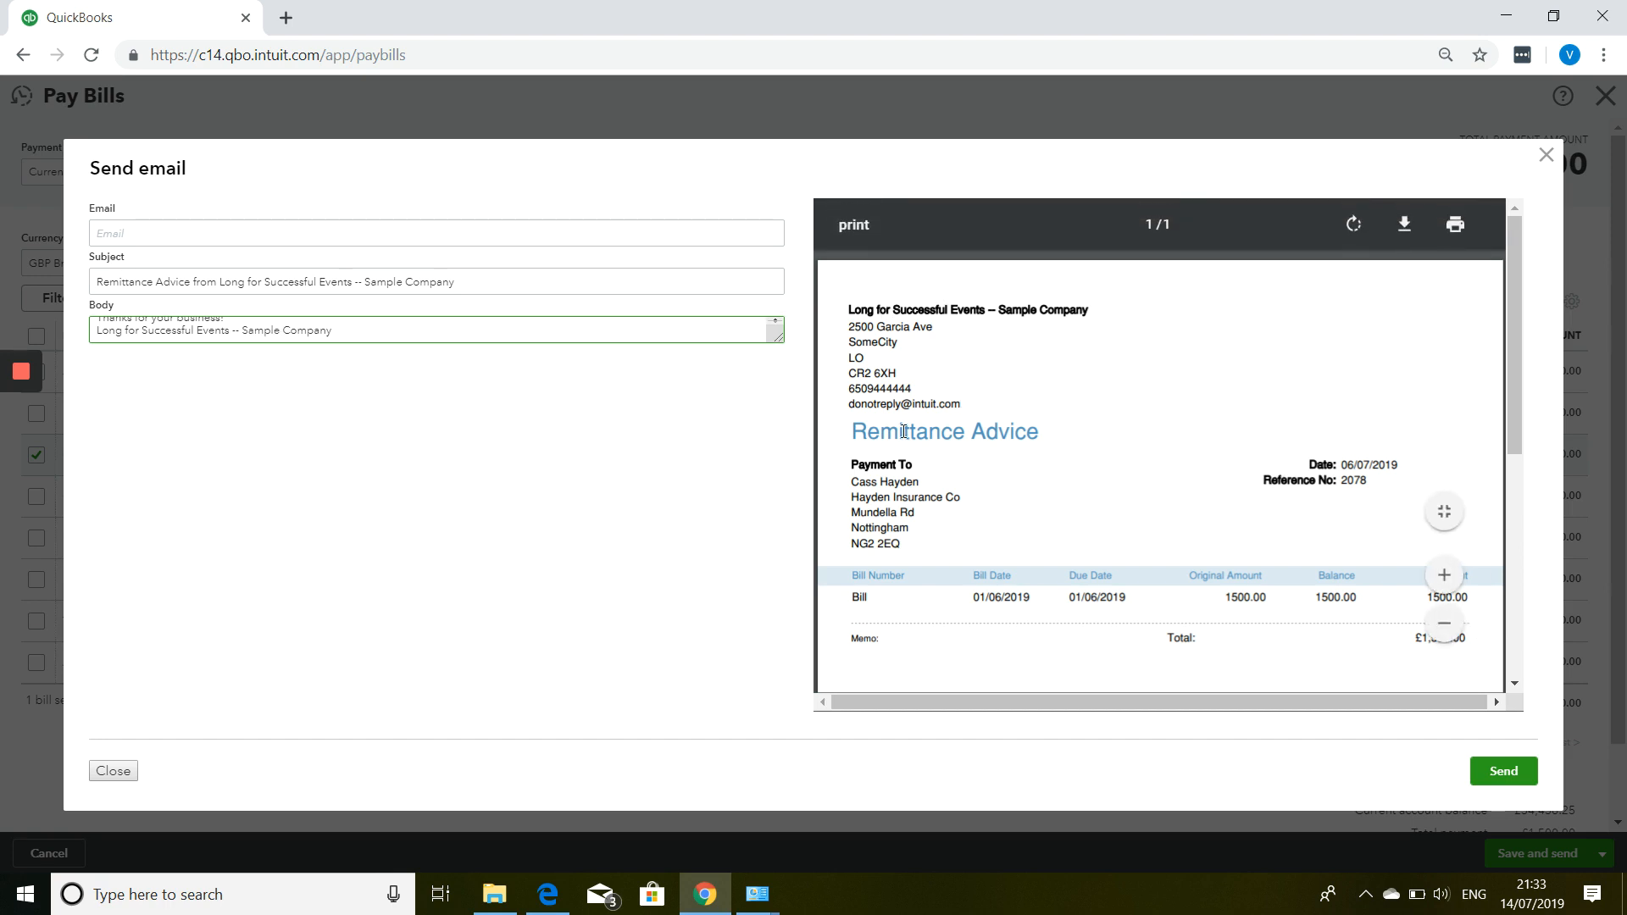
pyautogui.scroll(-1, 904, 431)
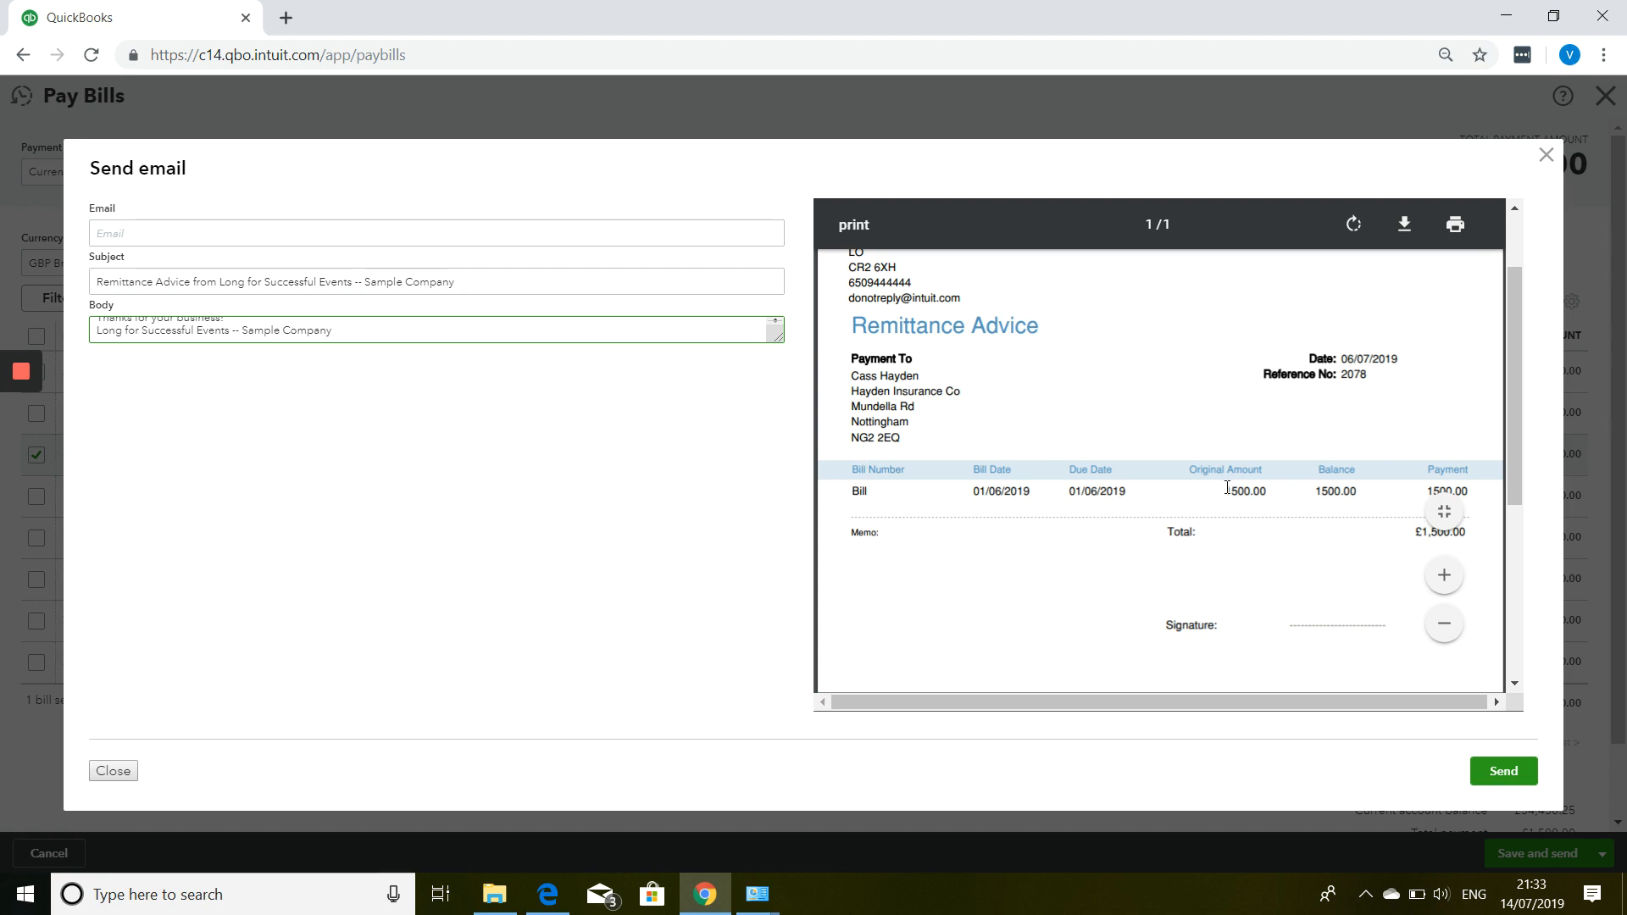
pyautogui.scroll(-4, 1255, 505)
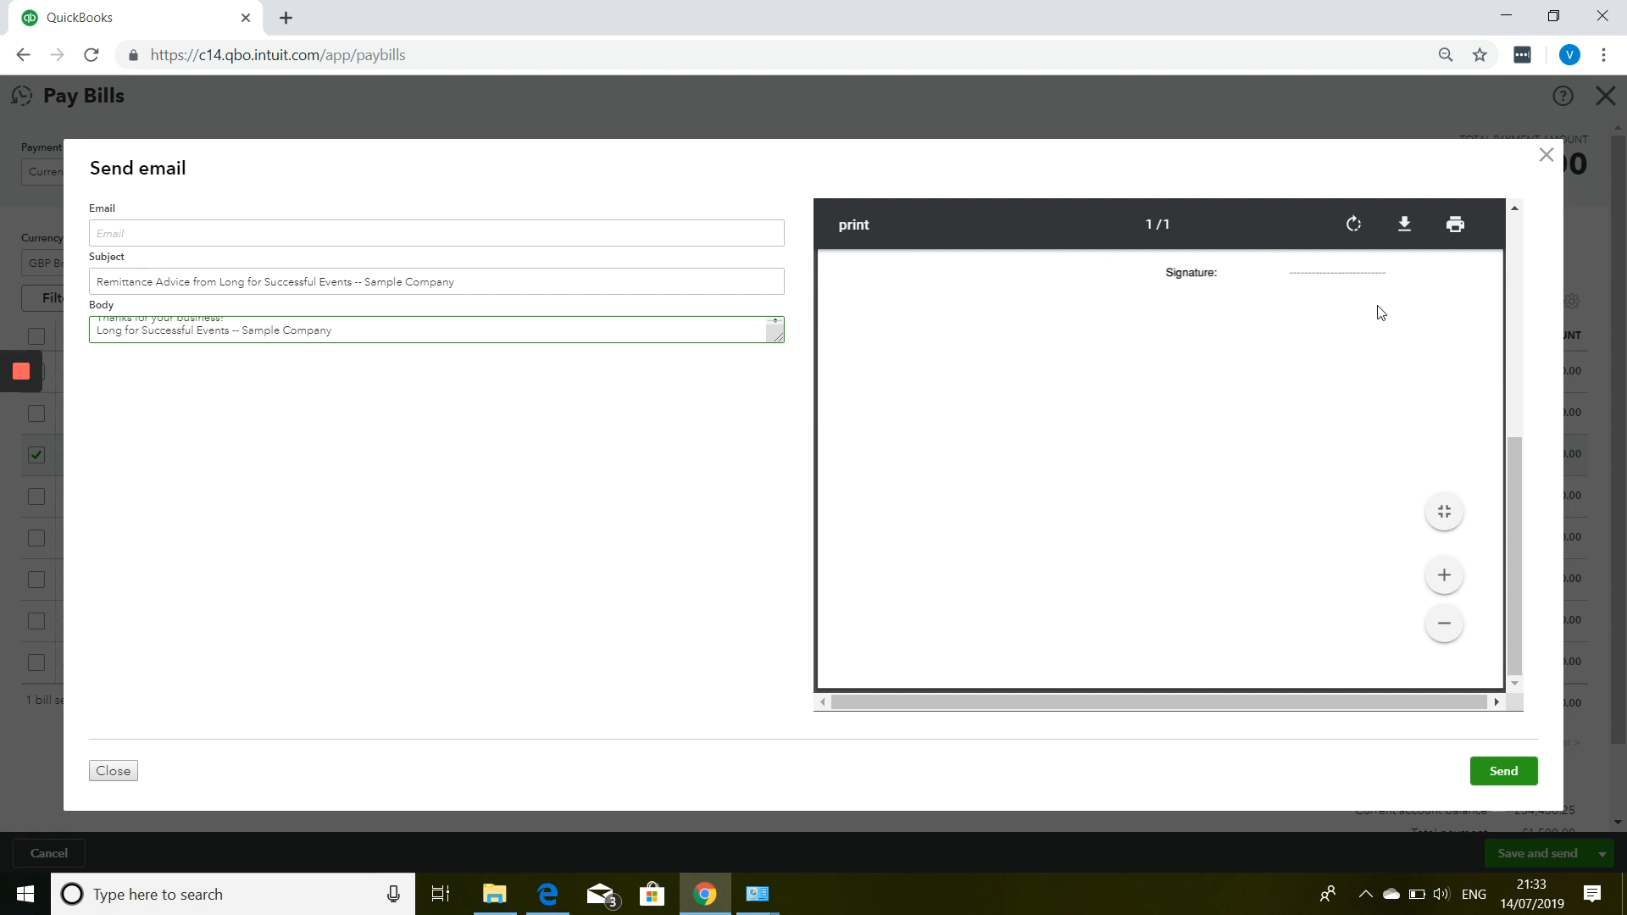
pyautogui.scroll(5, 1353, 438)
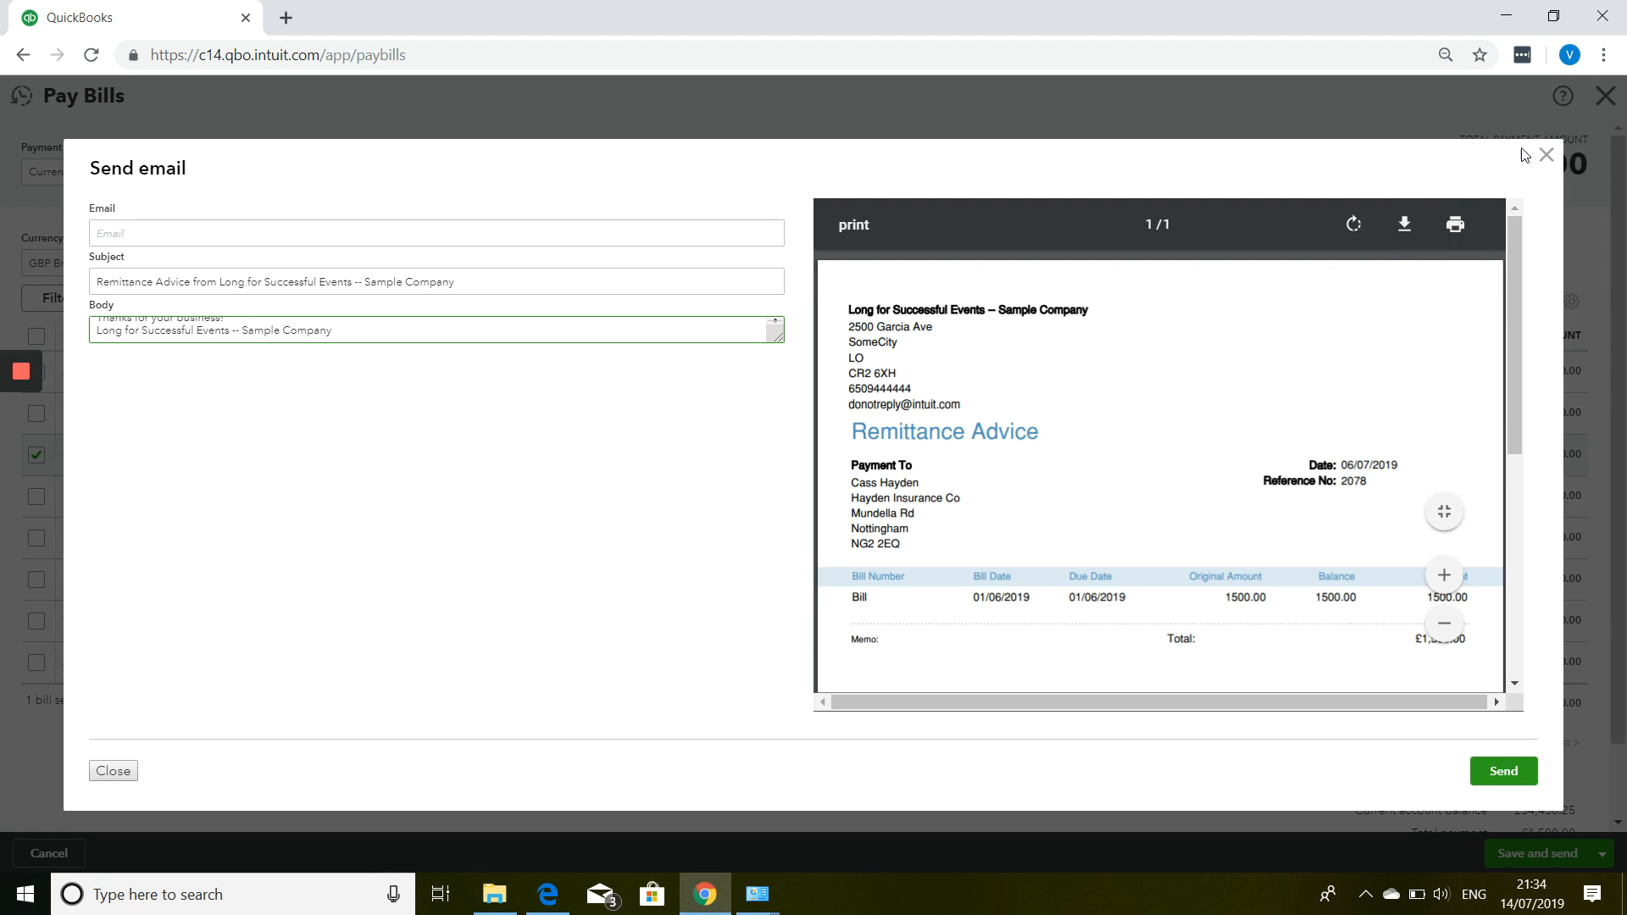
# Close the unsent e-mail and pay the £540.00 bill due 22/02/2019, dated 01/07/2019, with Save.
pyautogui.click(1546, 156)
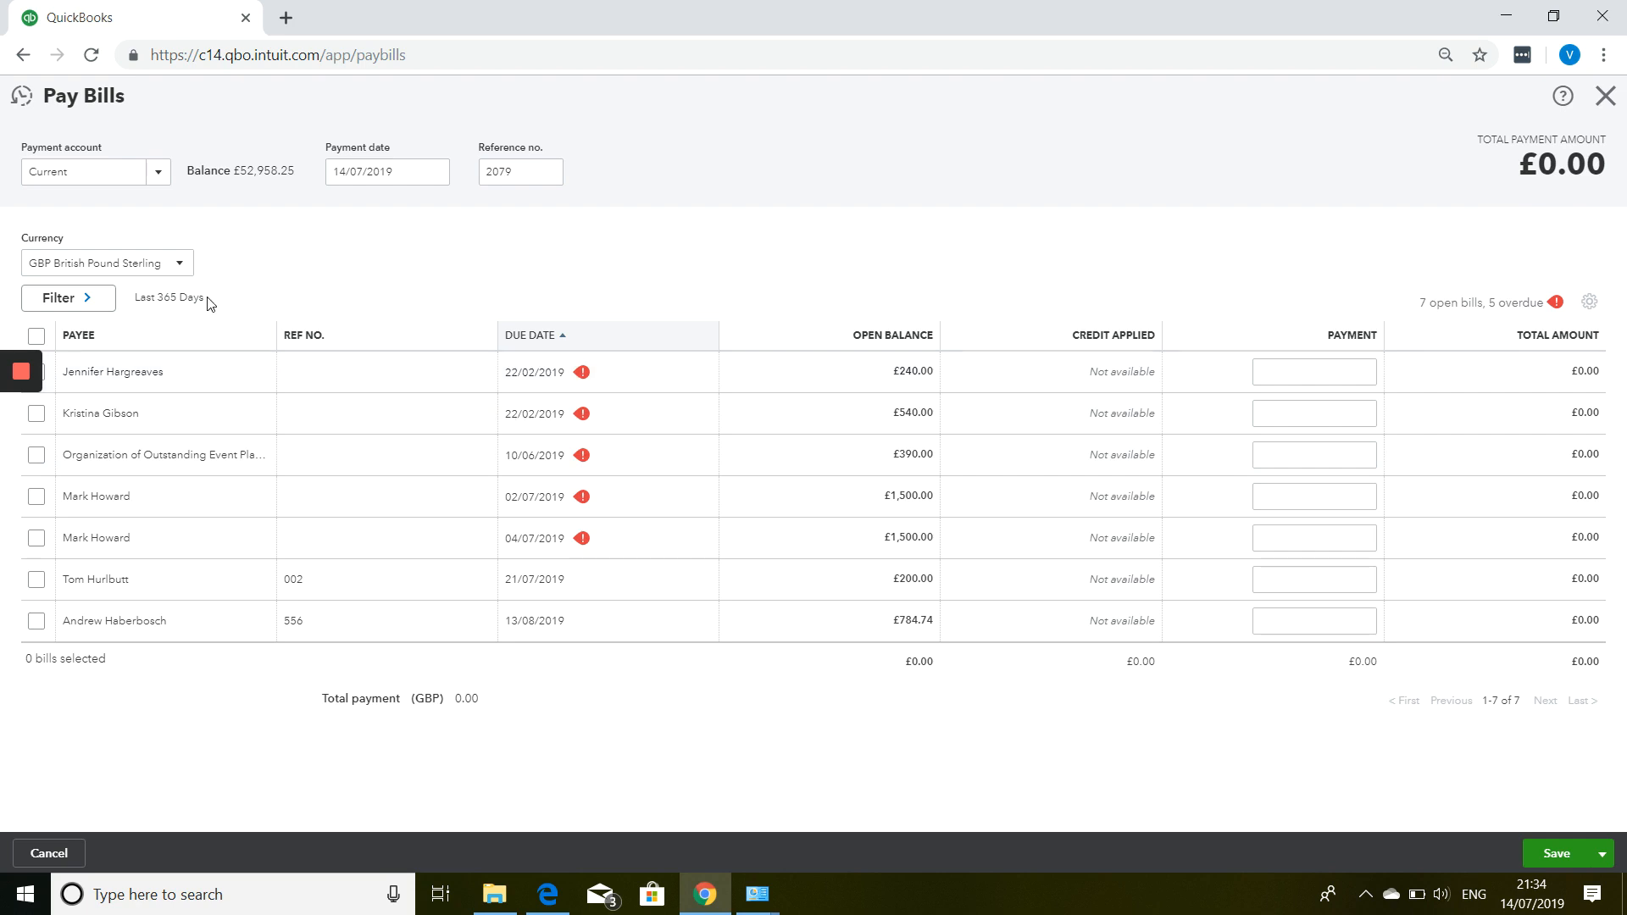
pyautogui.click(35, 413)
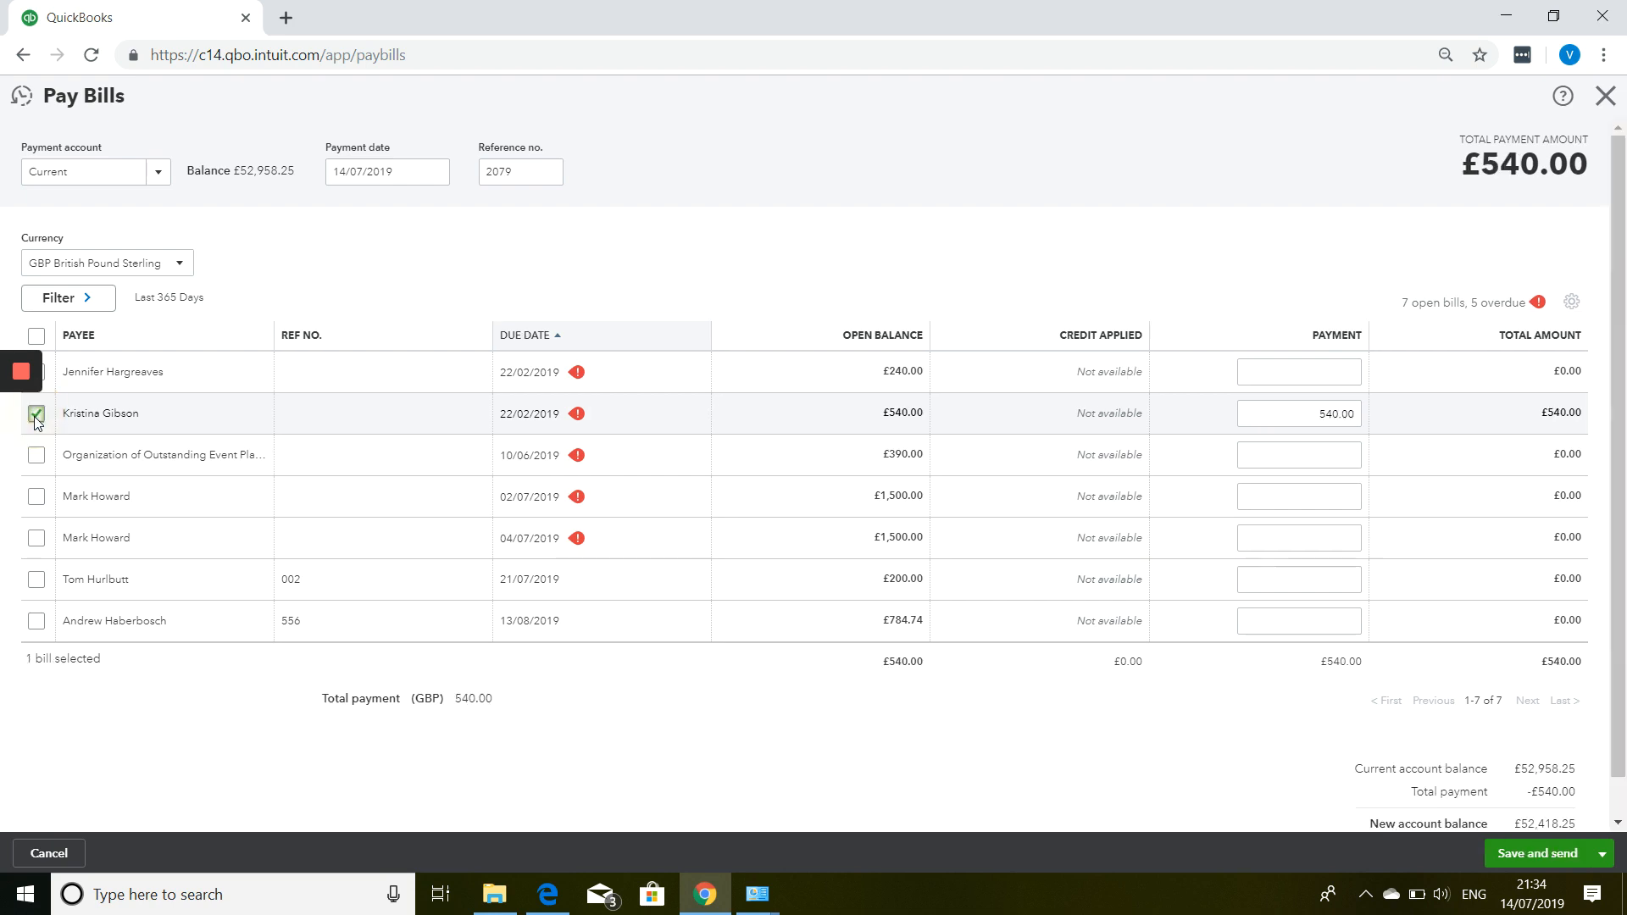
pyautogui.click(437, 181)
pyautogui.click(343, 279)
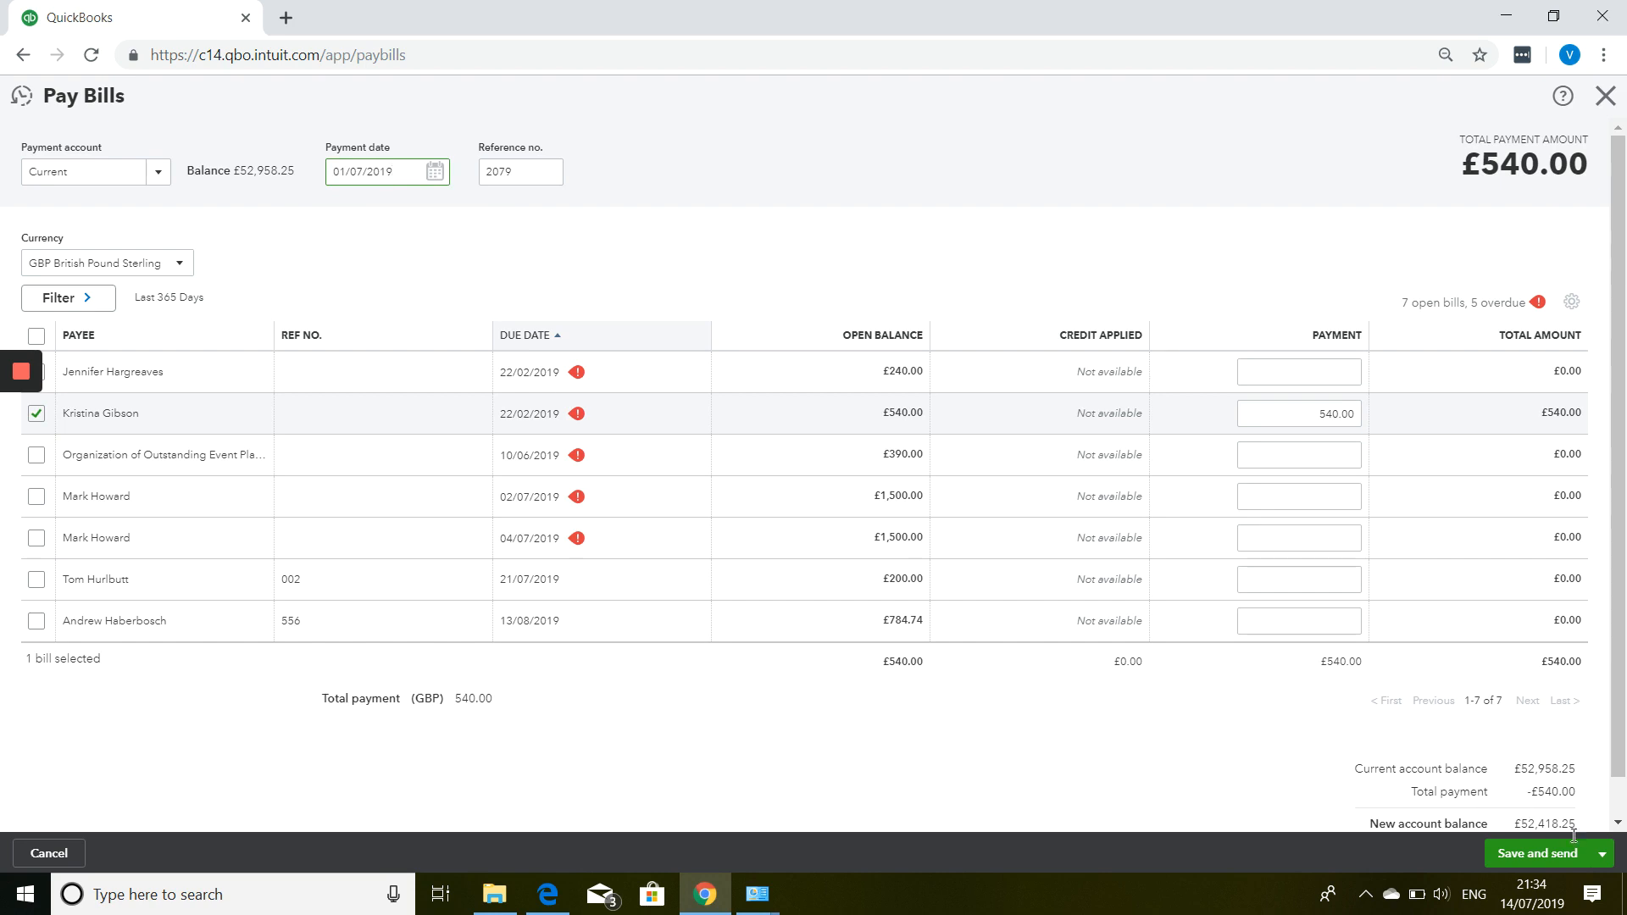
pyautogui.click(1602, 856)
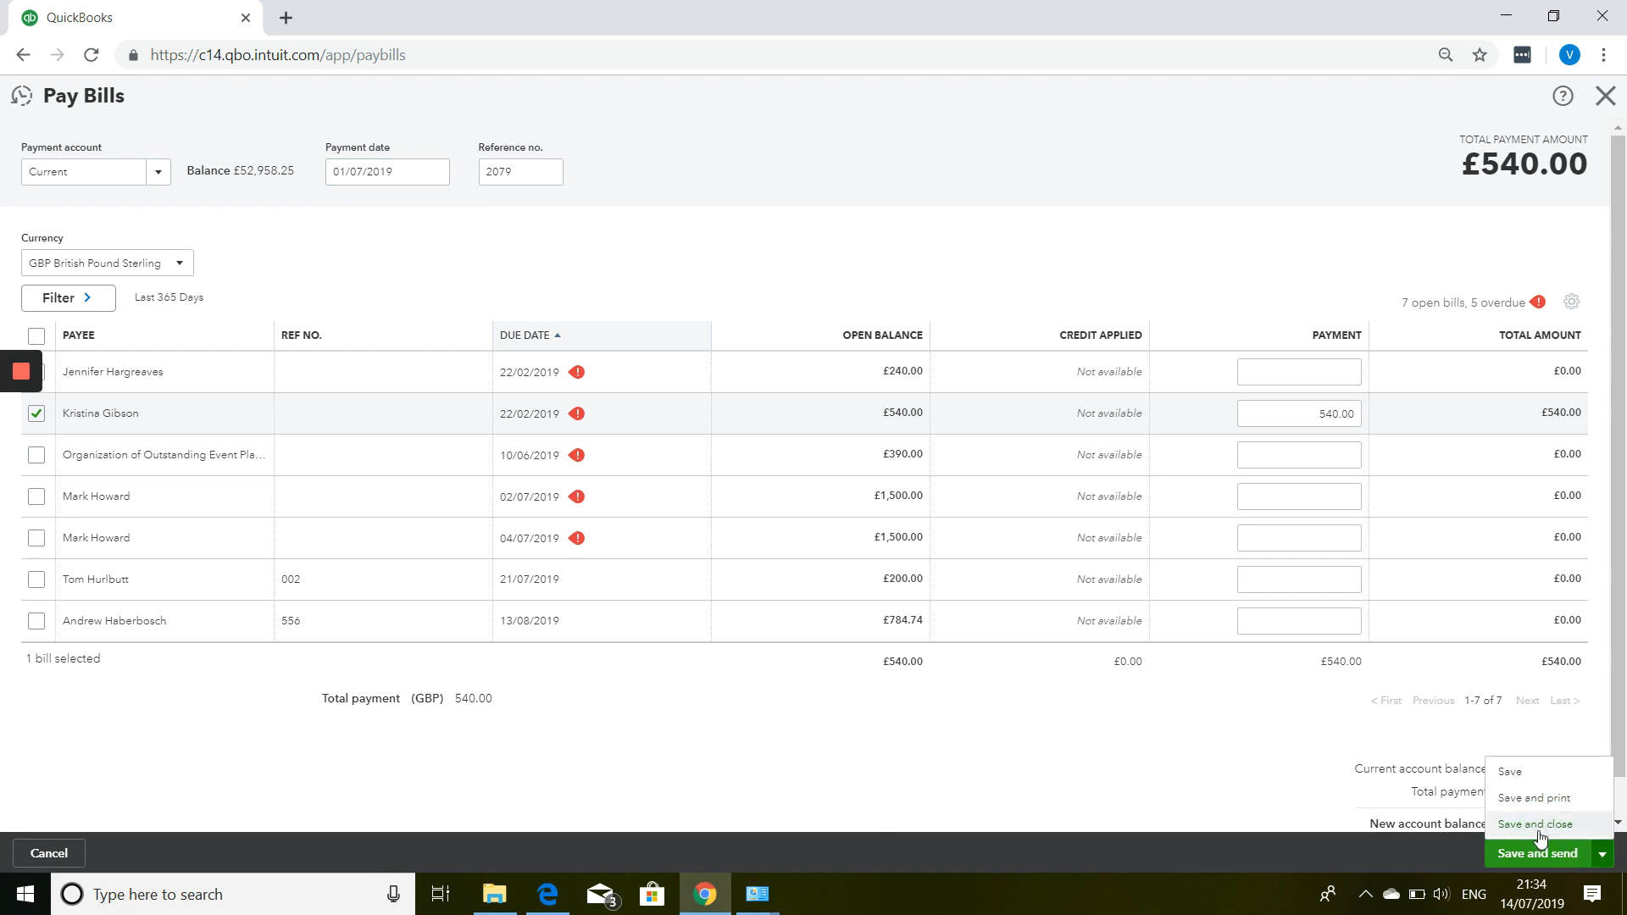
pyautogui.click(1529, 774)
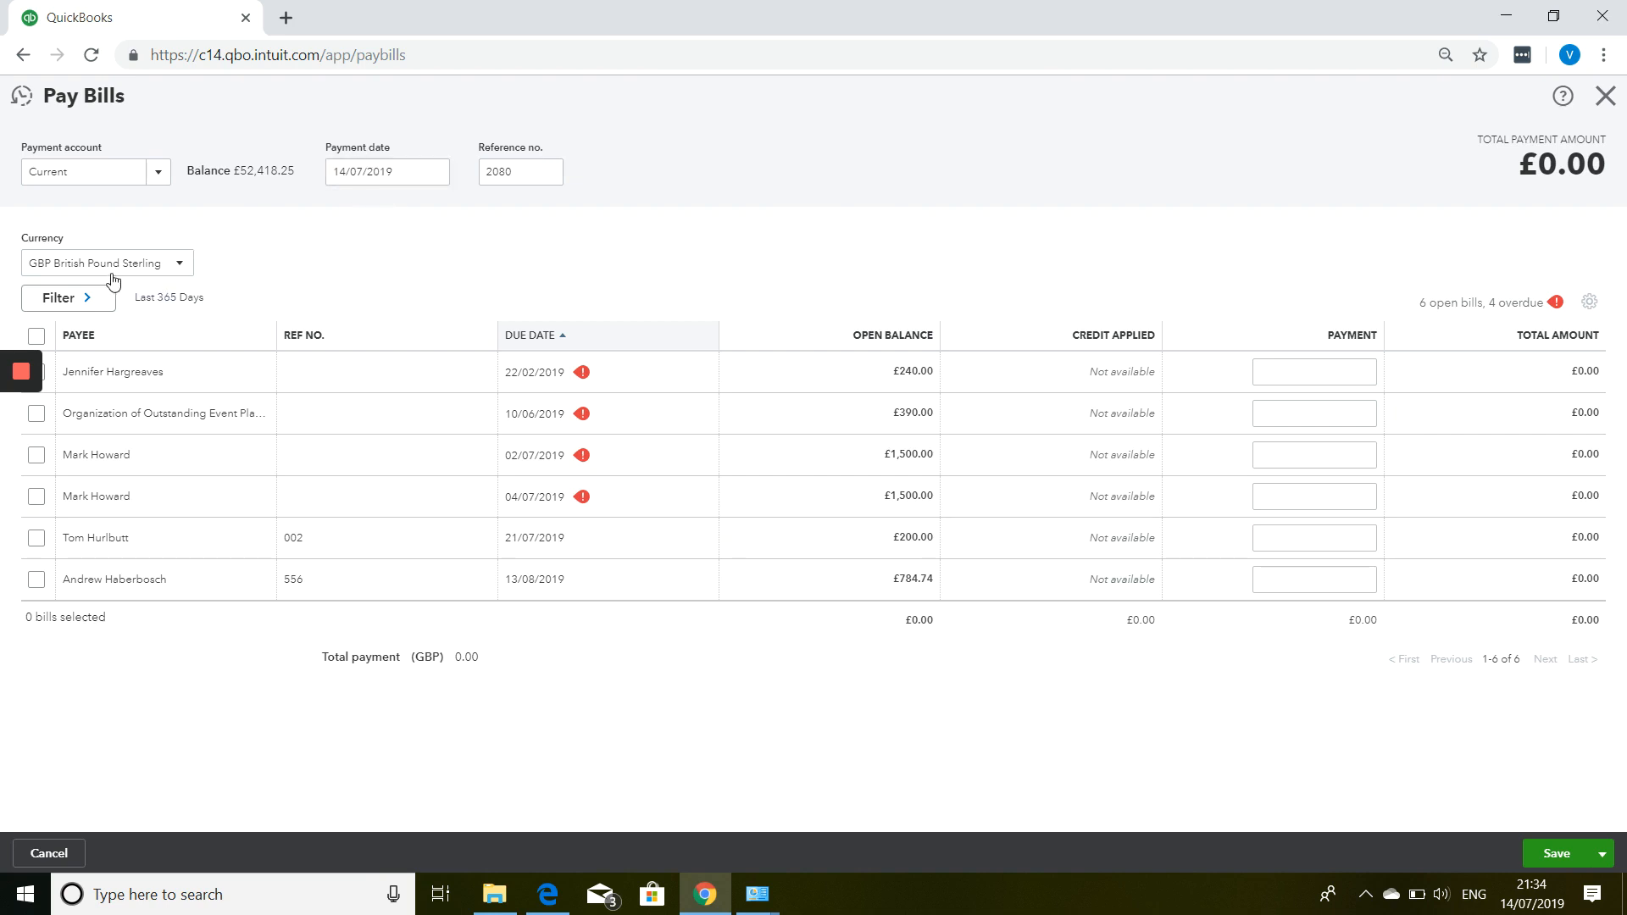
# Switch the Pay Bills currency to USD, then EUR Euro, and close the screen.
pyautogui.click(165, 259)
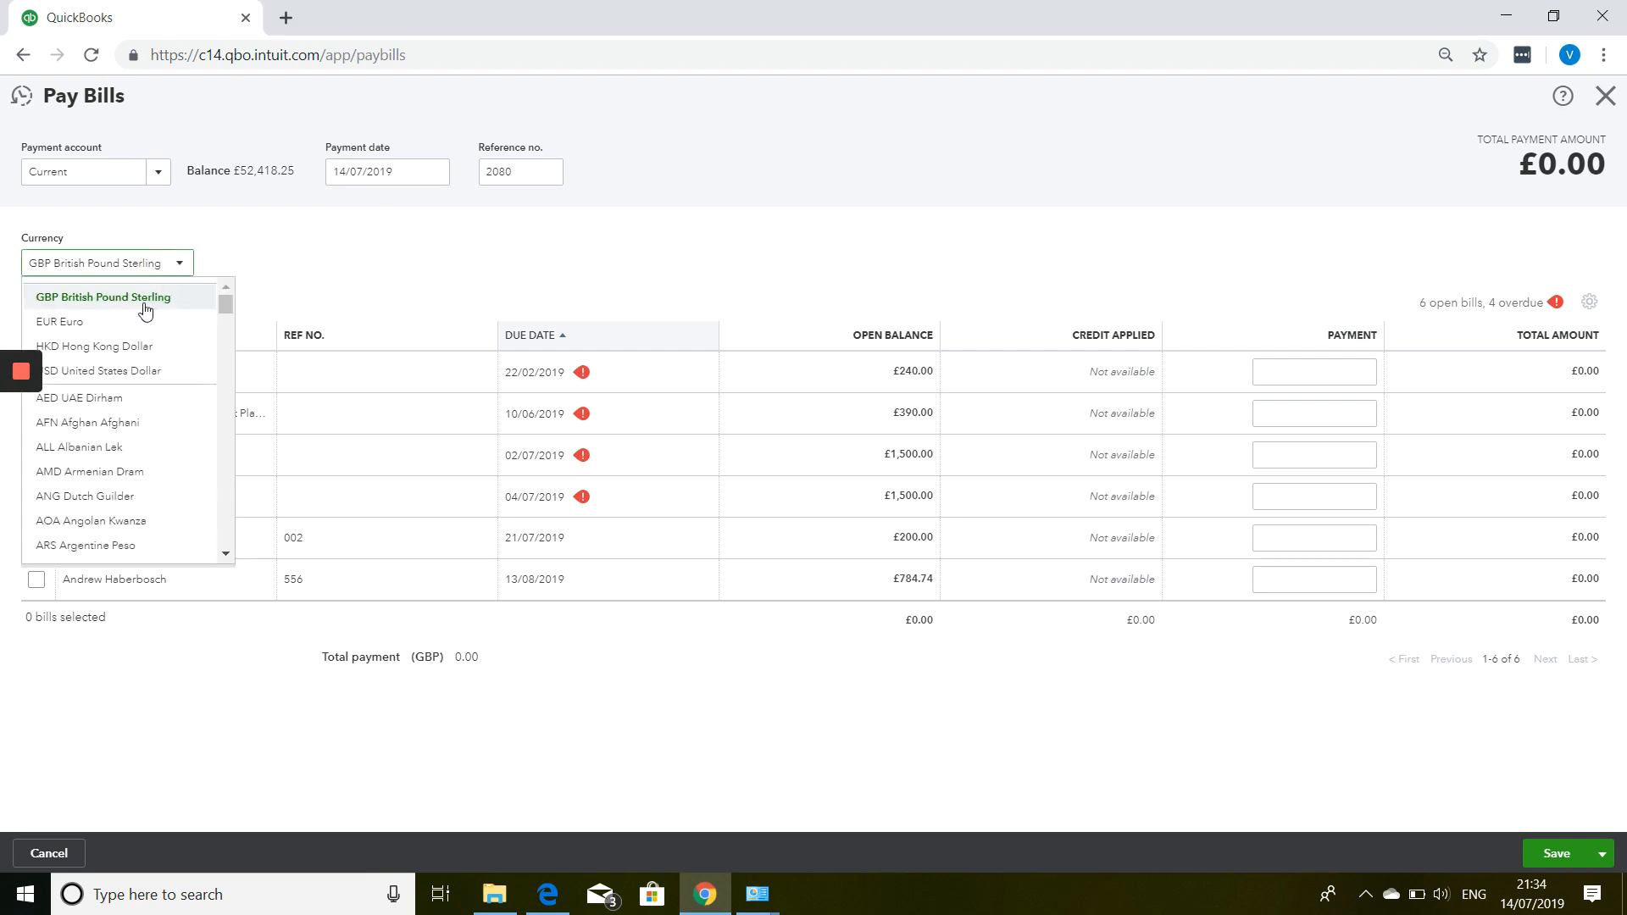
pyautogui.click(137, 374)
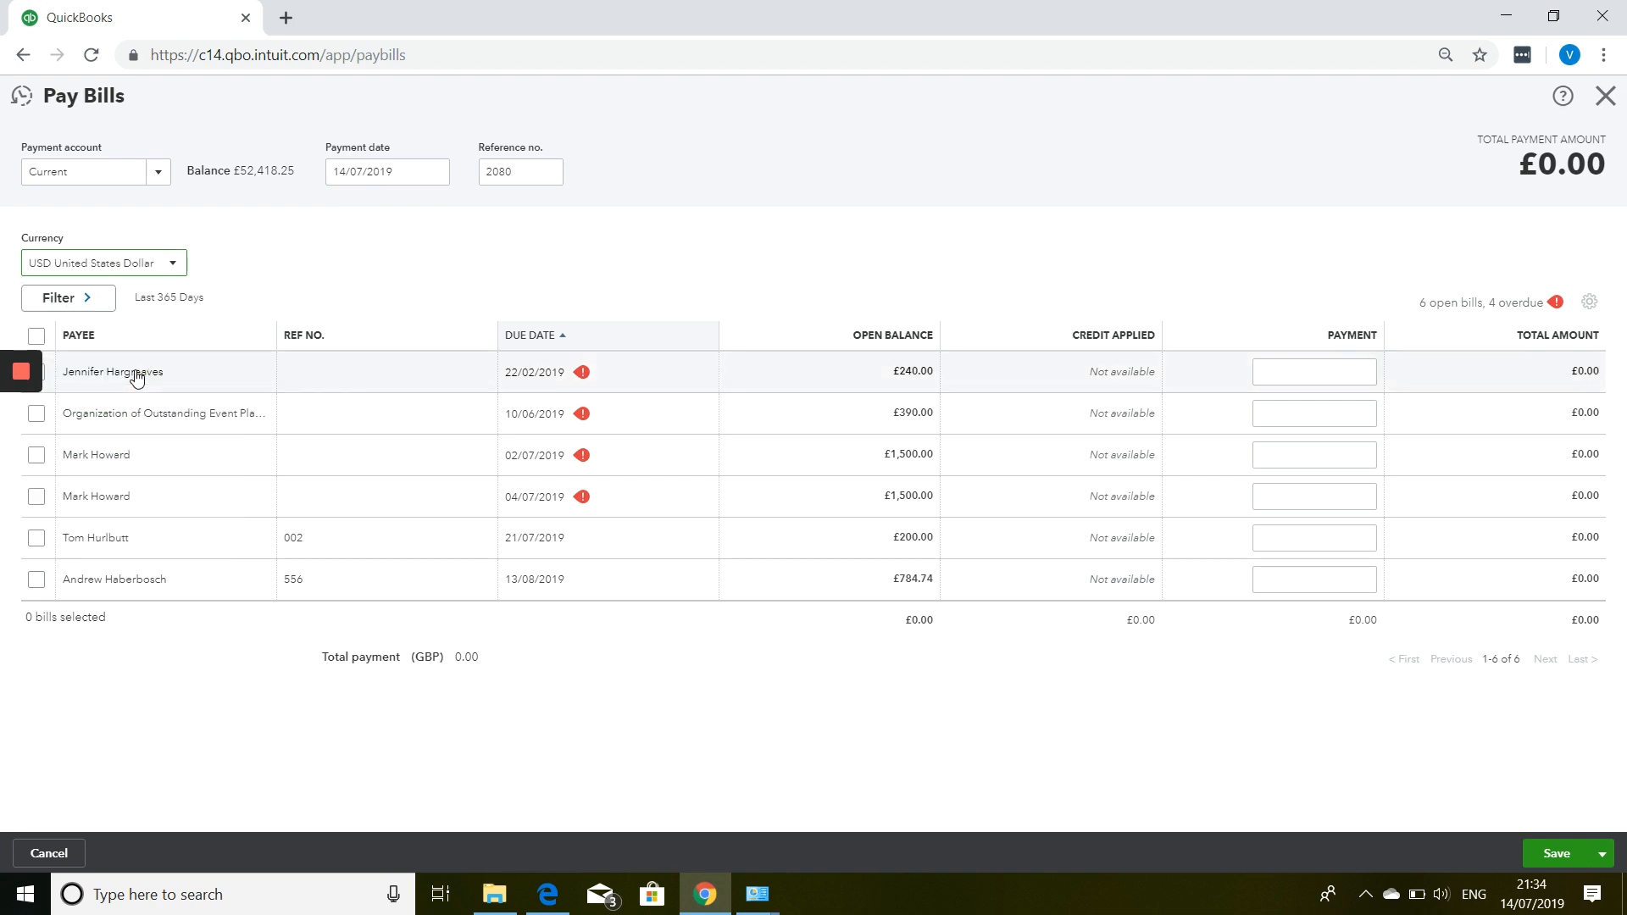
pyautogui.click(127, 263)
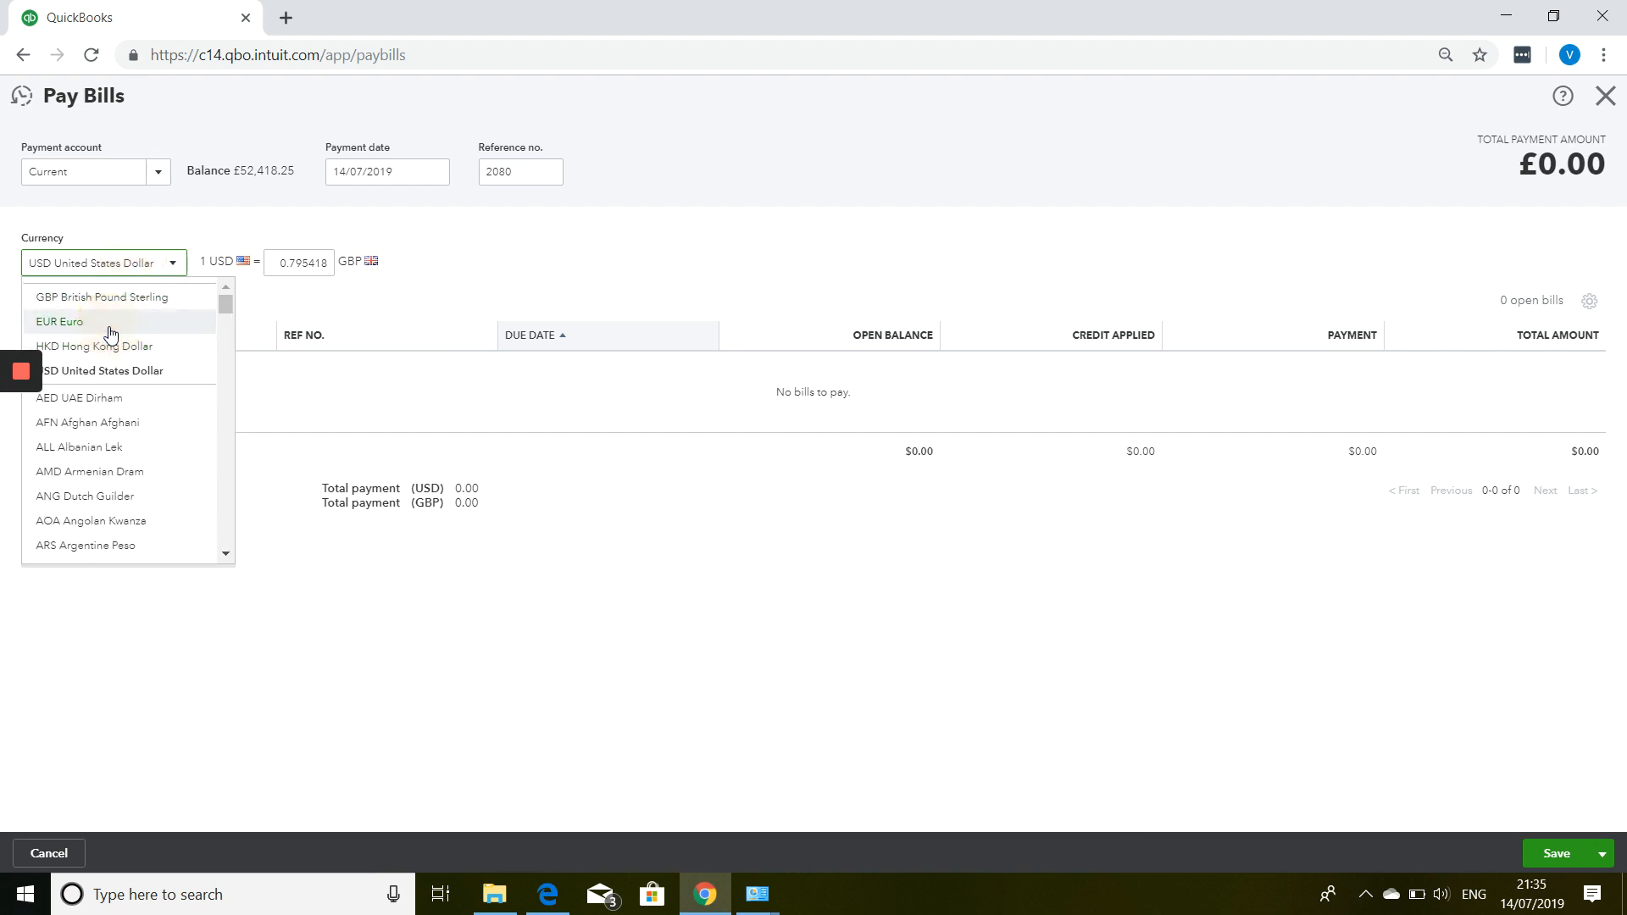
pyautogui.click(110, 322)
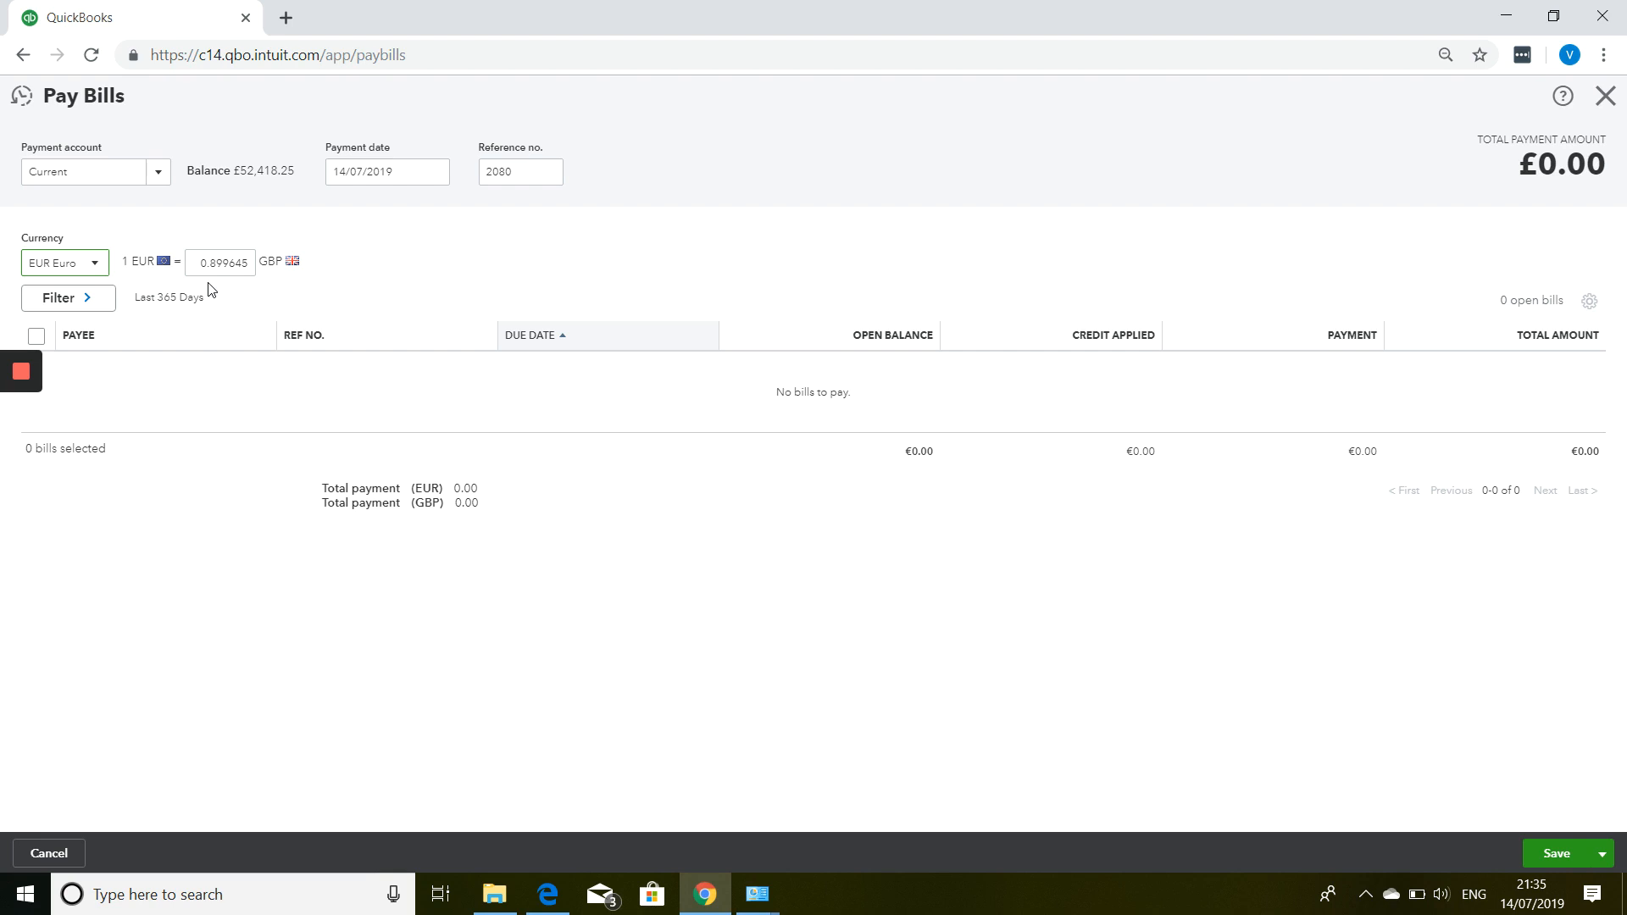
pyautogui.click(1613, 103)
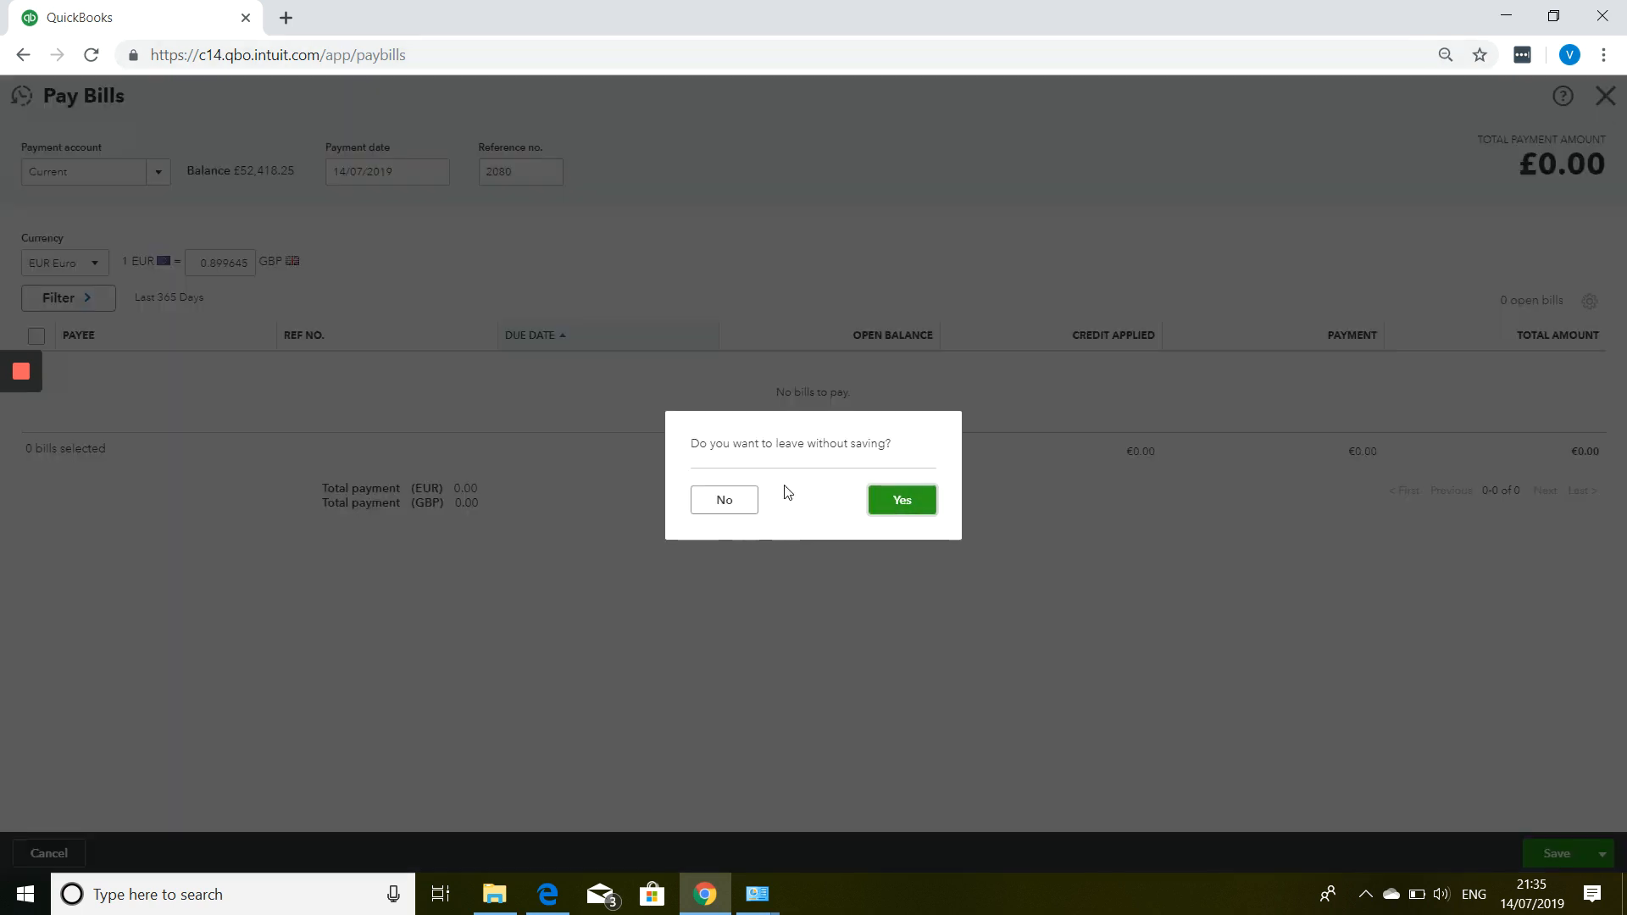
# Leave Pay Bills without saving and start a new Supplier Credit, opening its supplier list.
pyautogui.click(899, 508)
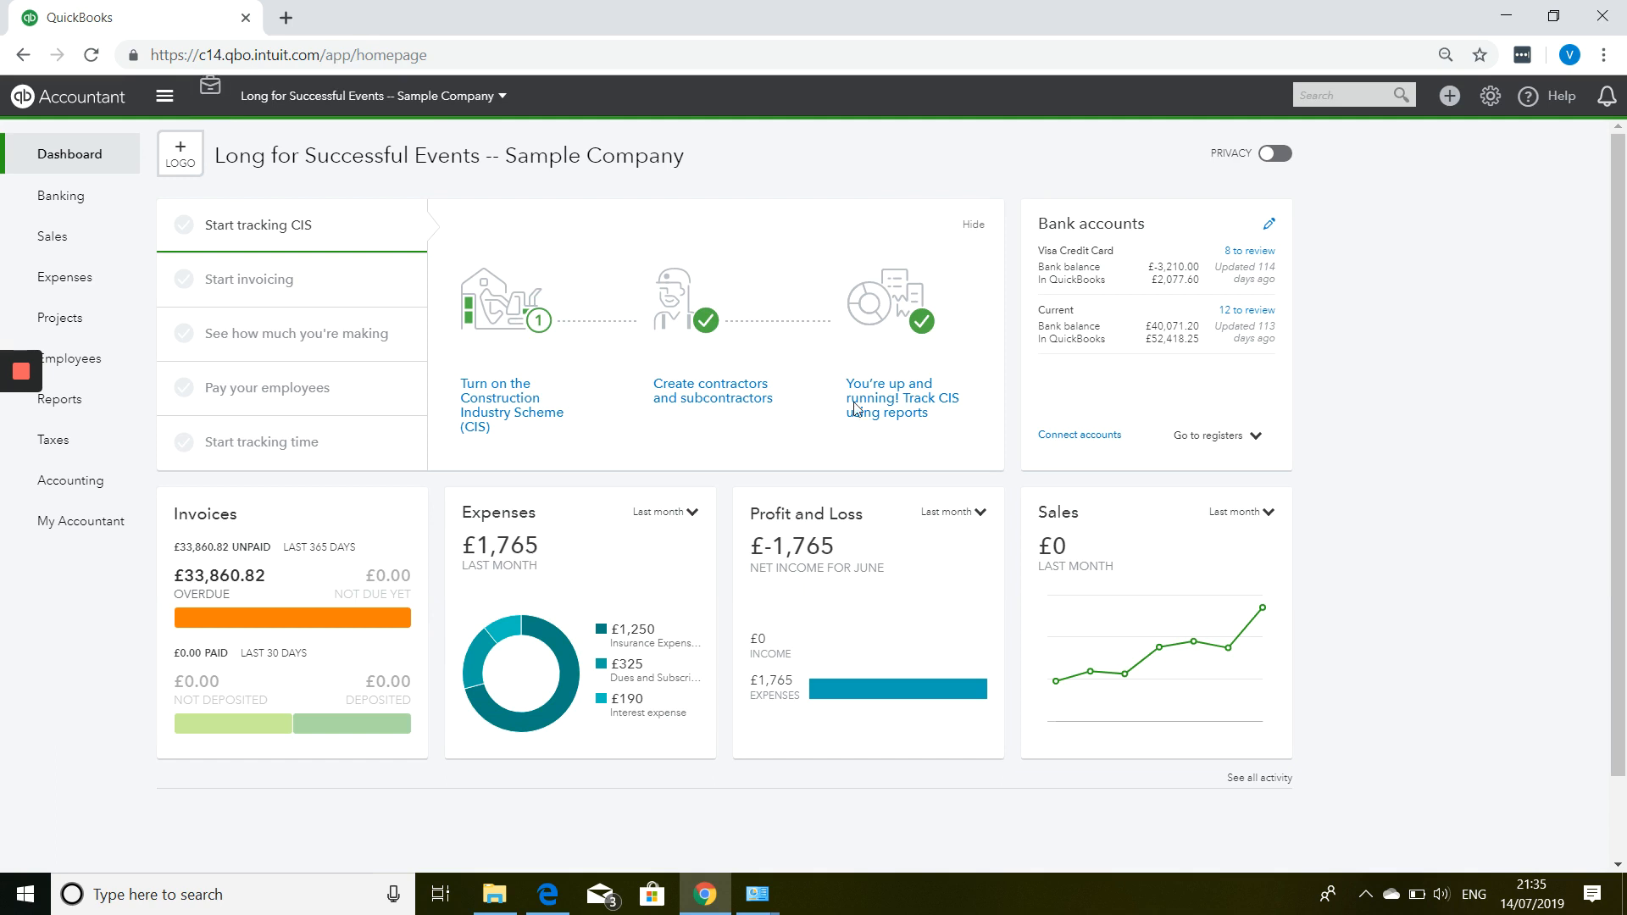
pyautogui.click(1451, 96)
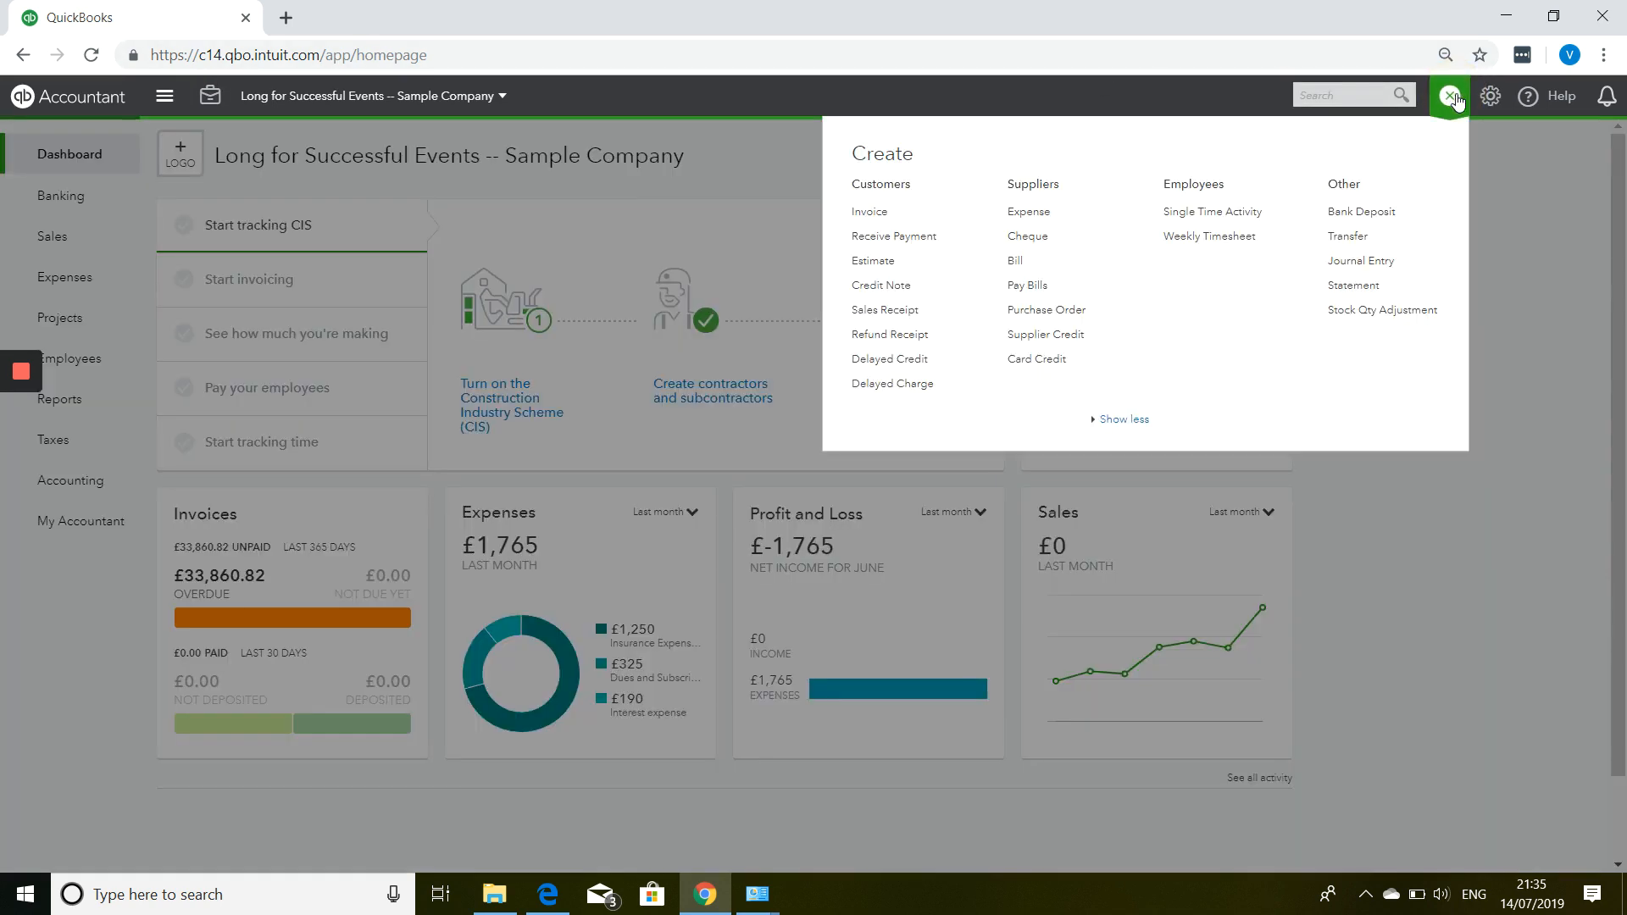
pyautogui.click(1073, 345)
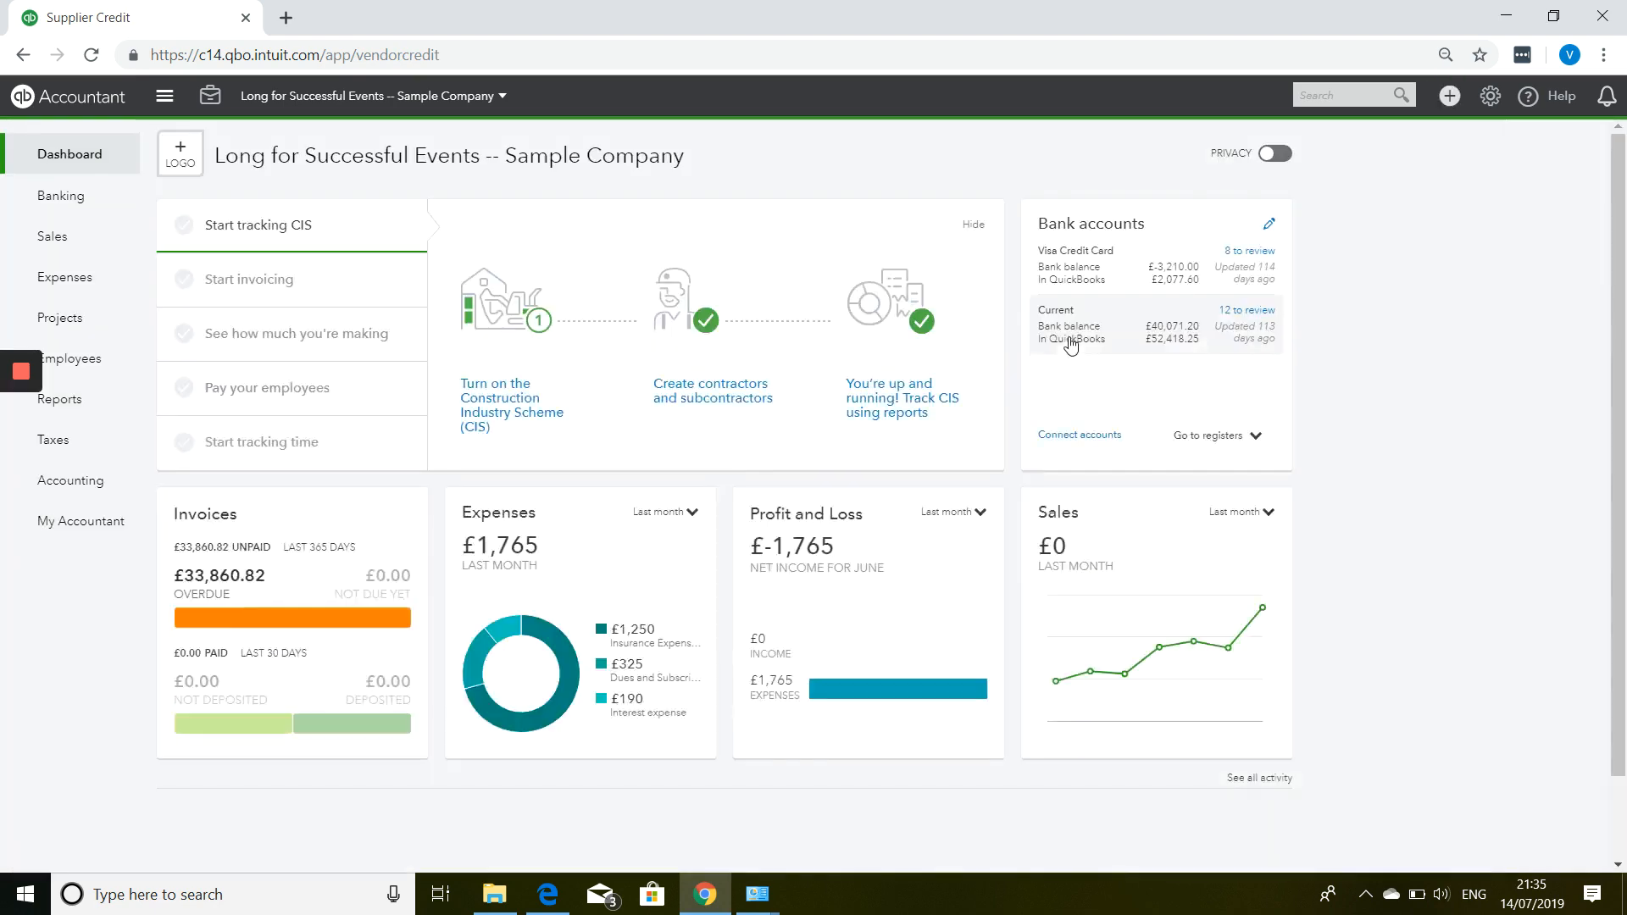
pyautogui.click(216, 181)
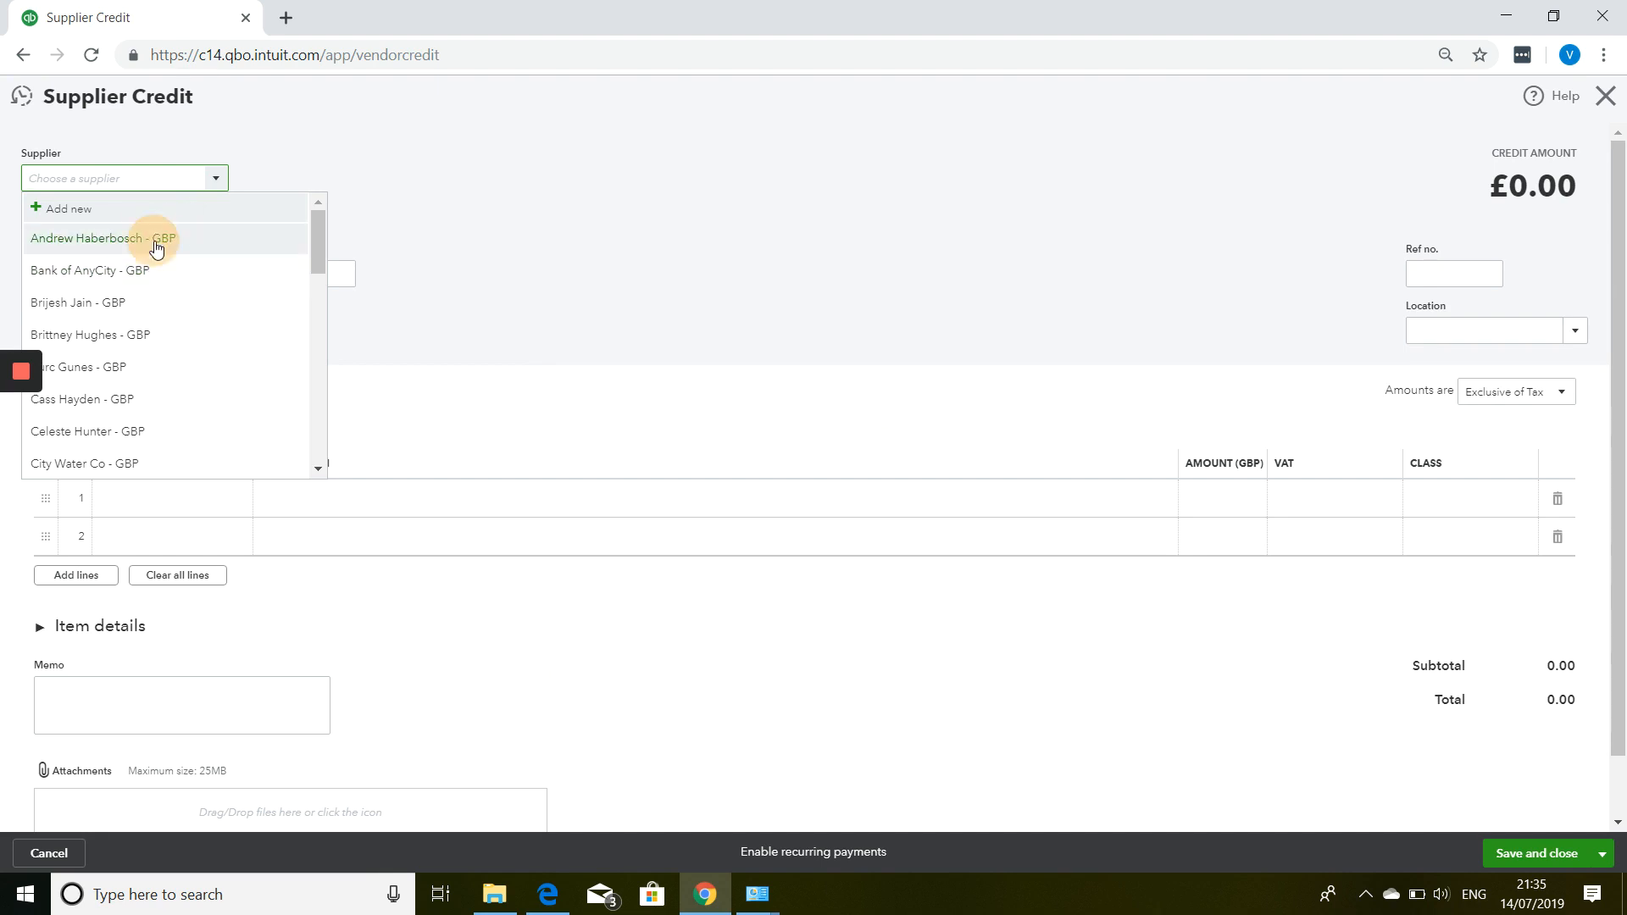
# Choose the supplier, keep payment date 14/07/2019, and go to Ref no. 600.
pyautogui.click(157, 245)
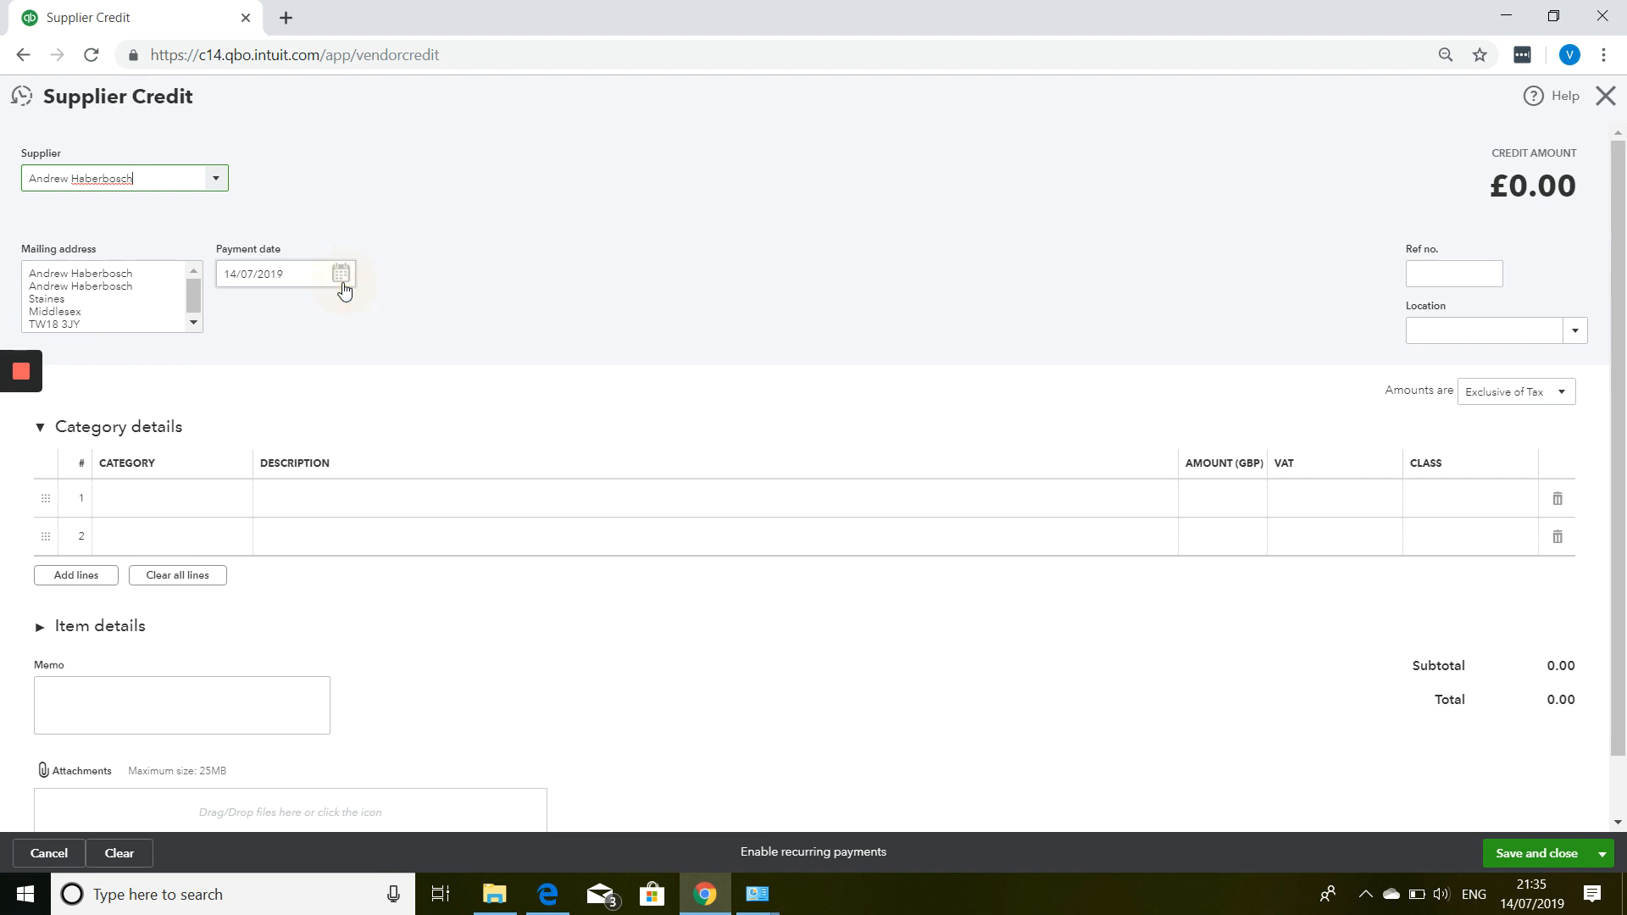
pyautogui.click(343, 279)
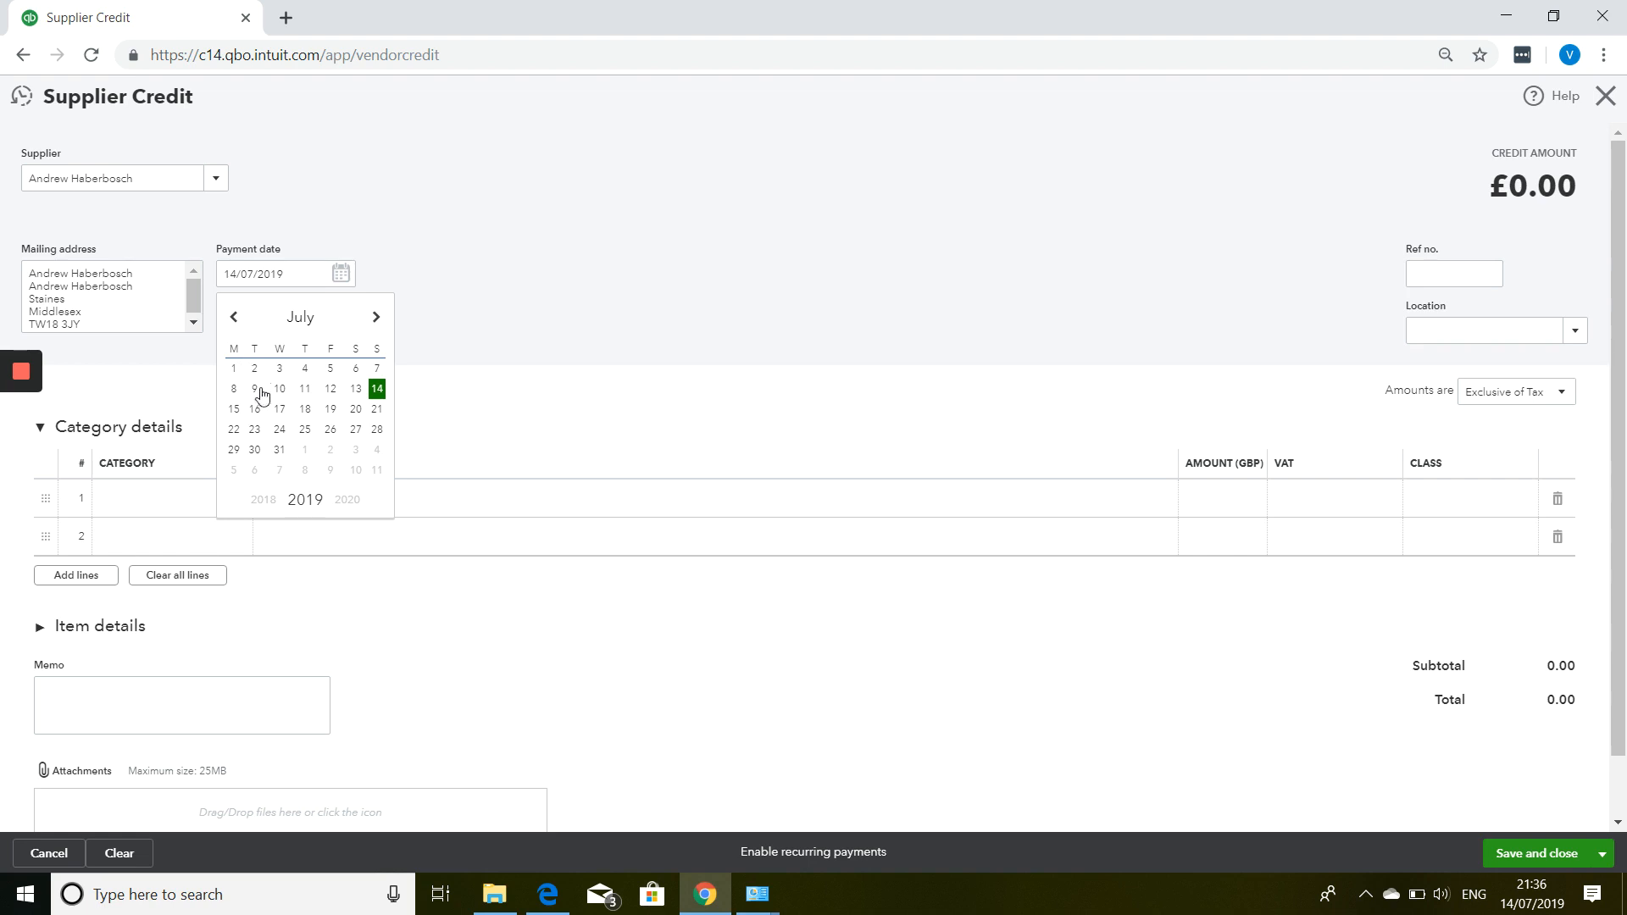
pyautogui.click(377, 388)
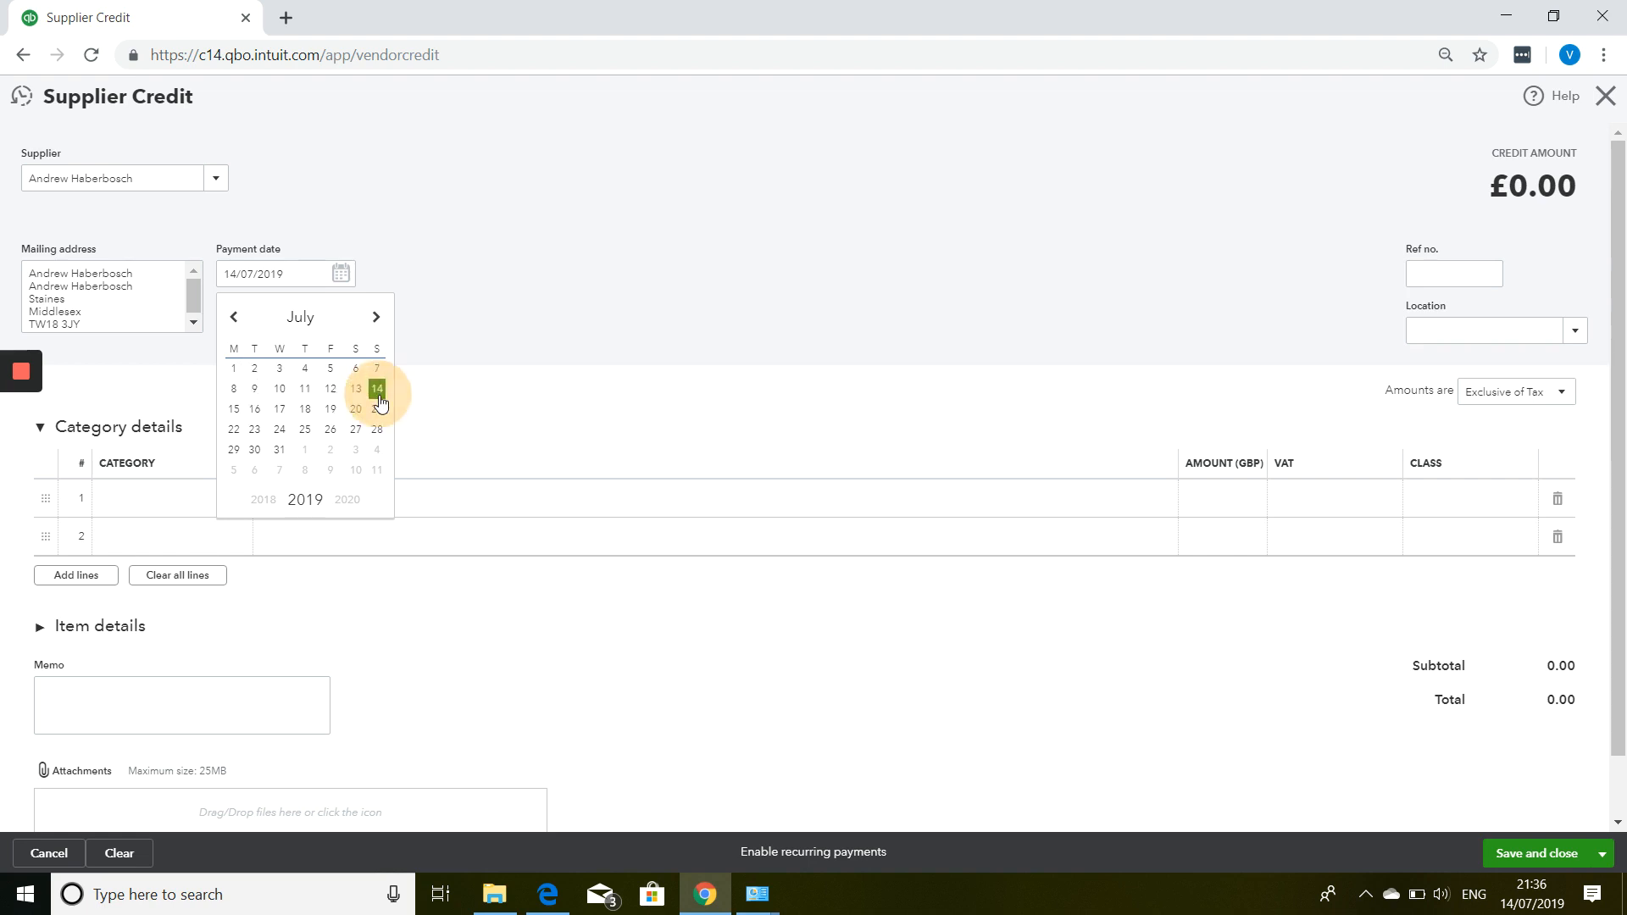
pyautogui.click(1438, 280)
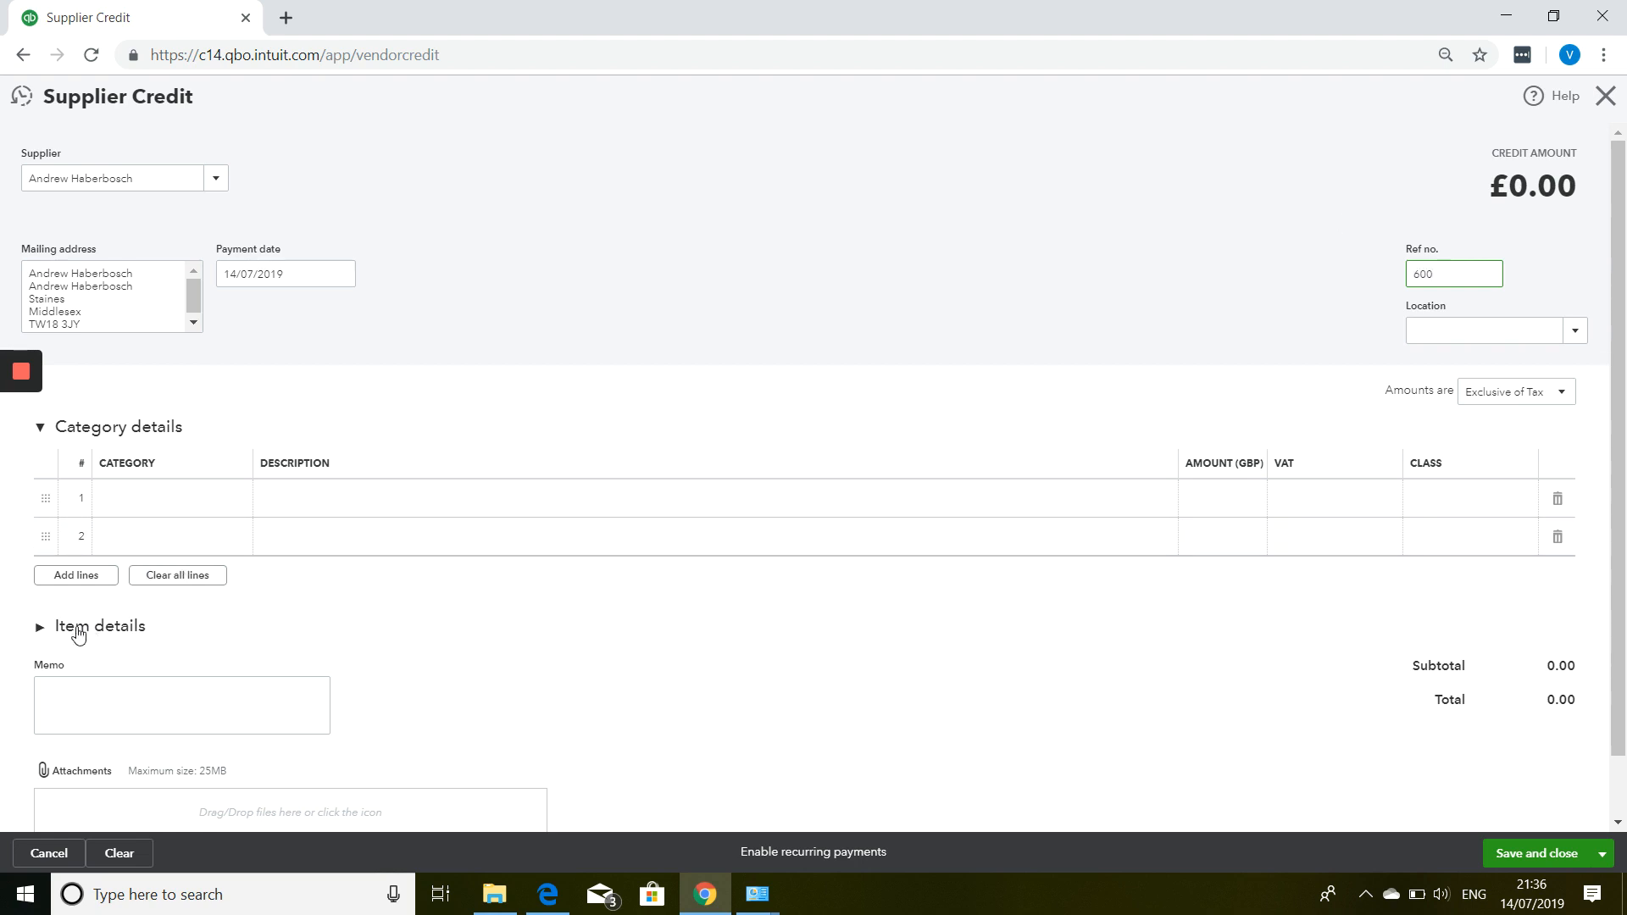
# Add an Equipment rental line 'hire of crabe', 250.00 at 20.0% S VAT, then save and close.
pyautogui.click(202, 506)
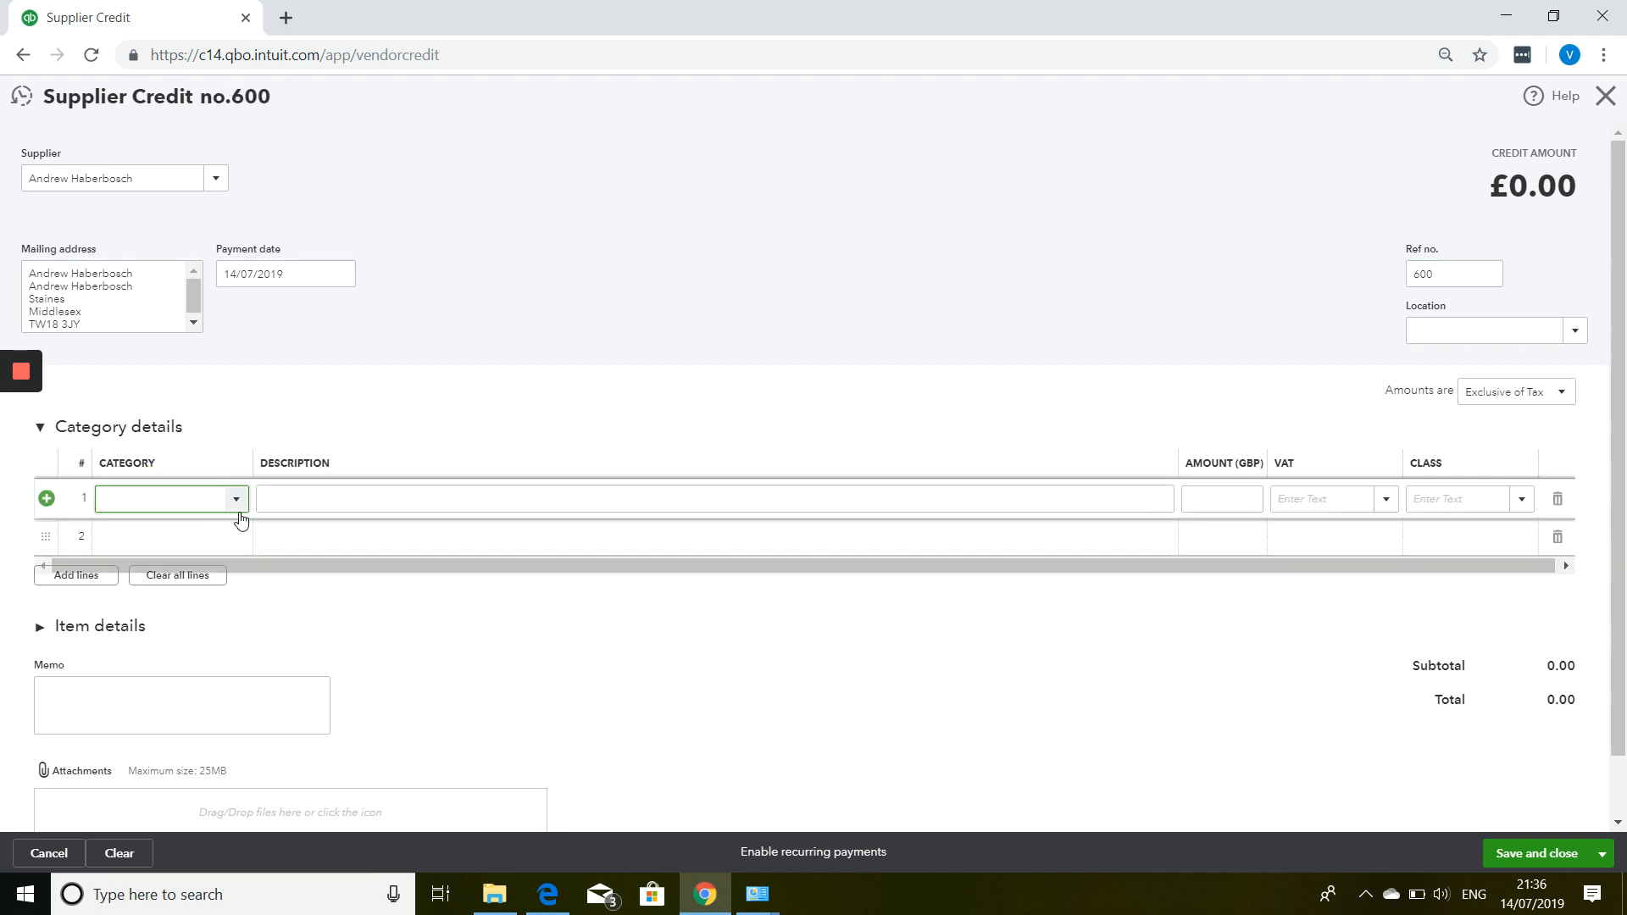
pyautogui.click(238, 511)
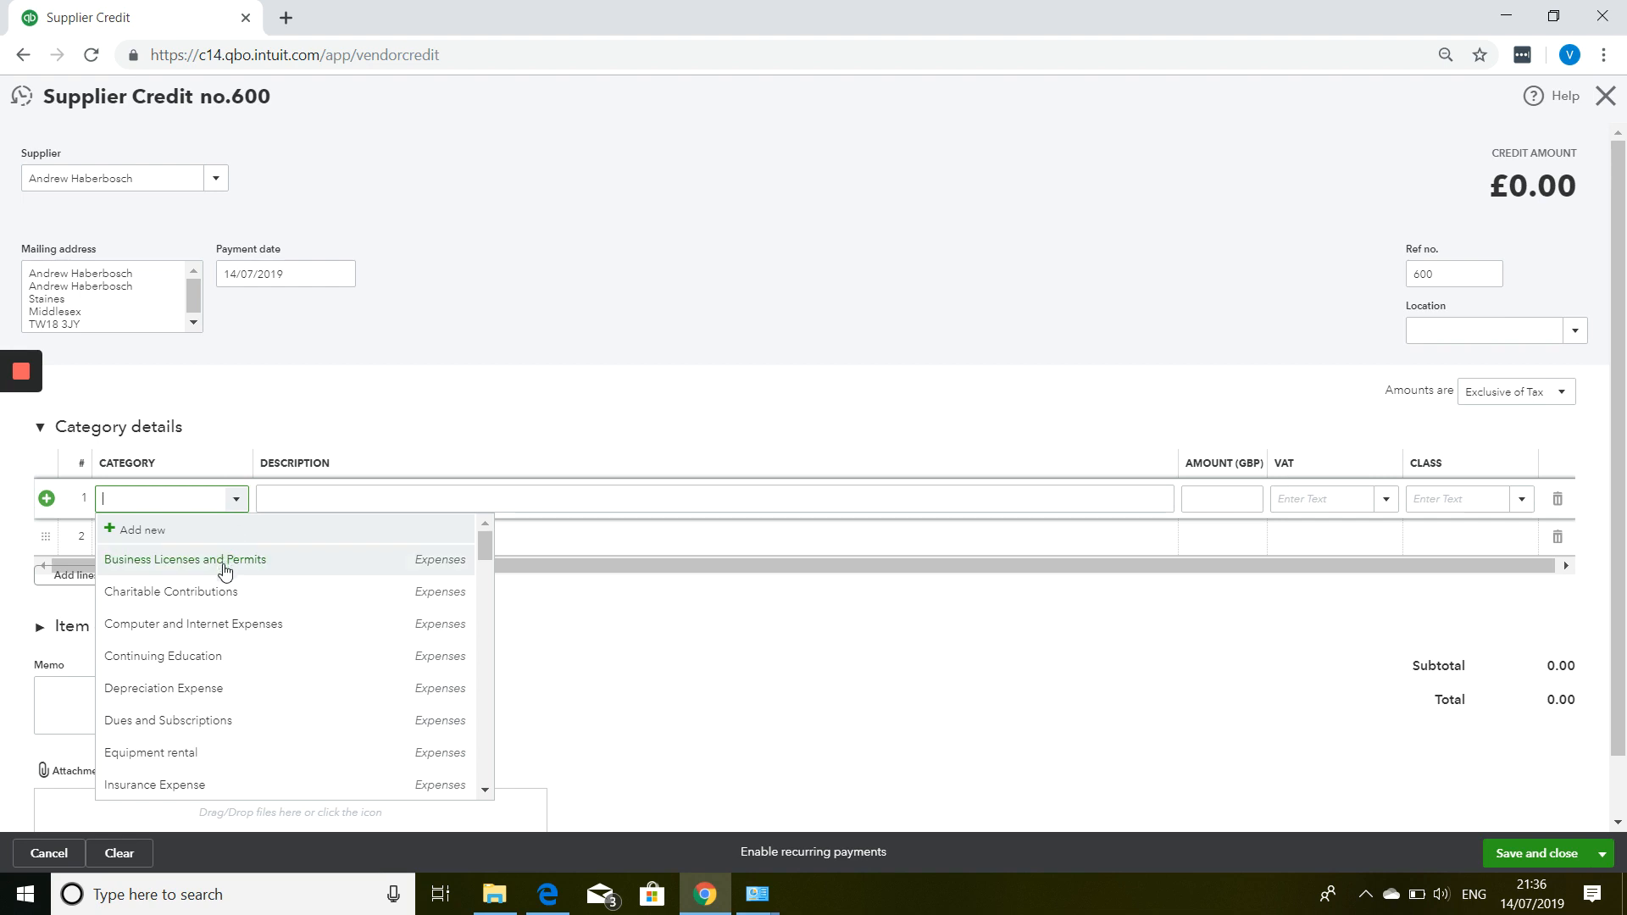
pyautogui.scroll(-1, 193, 625)
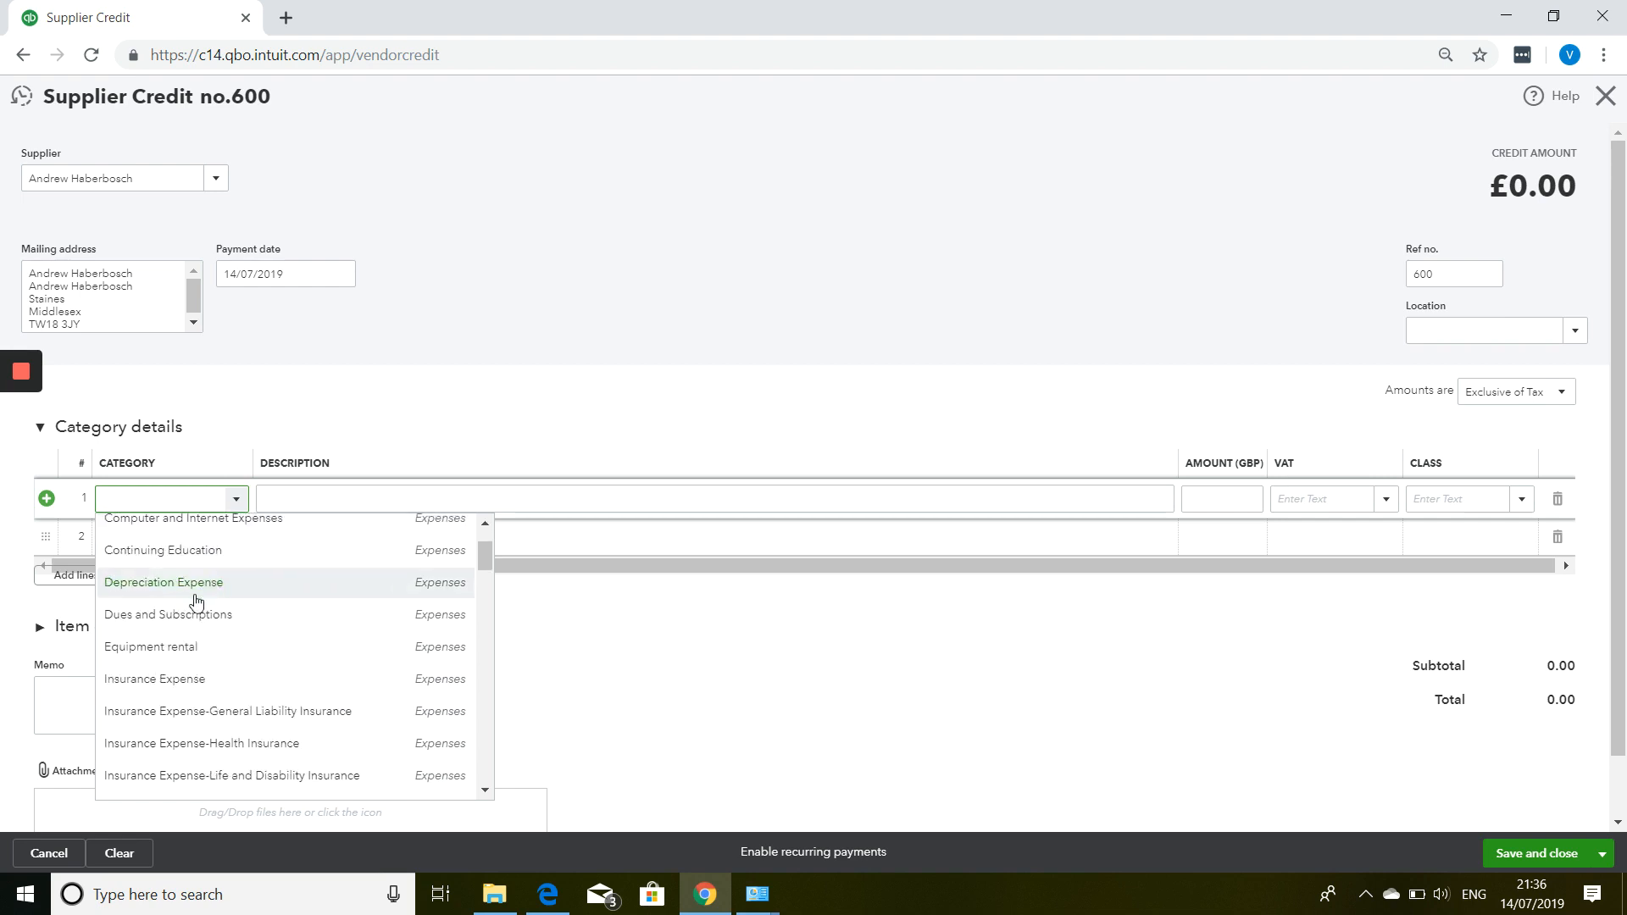
pyautogui.click(184, 648)
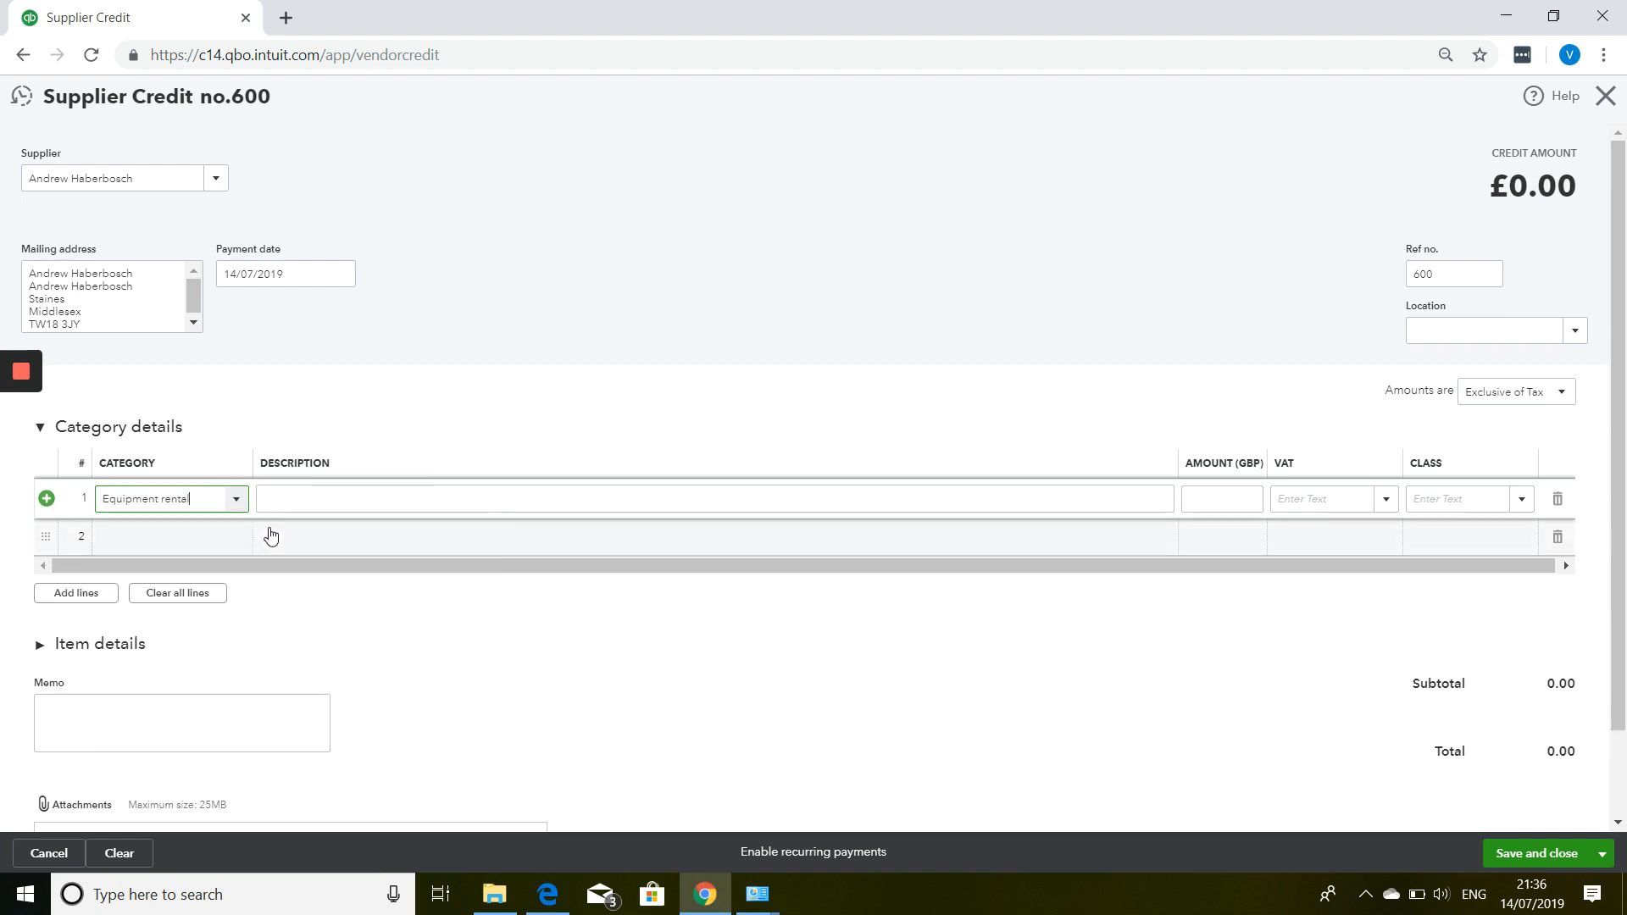
pyautogui.click(305, 498)
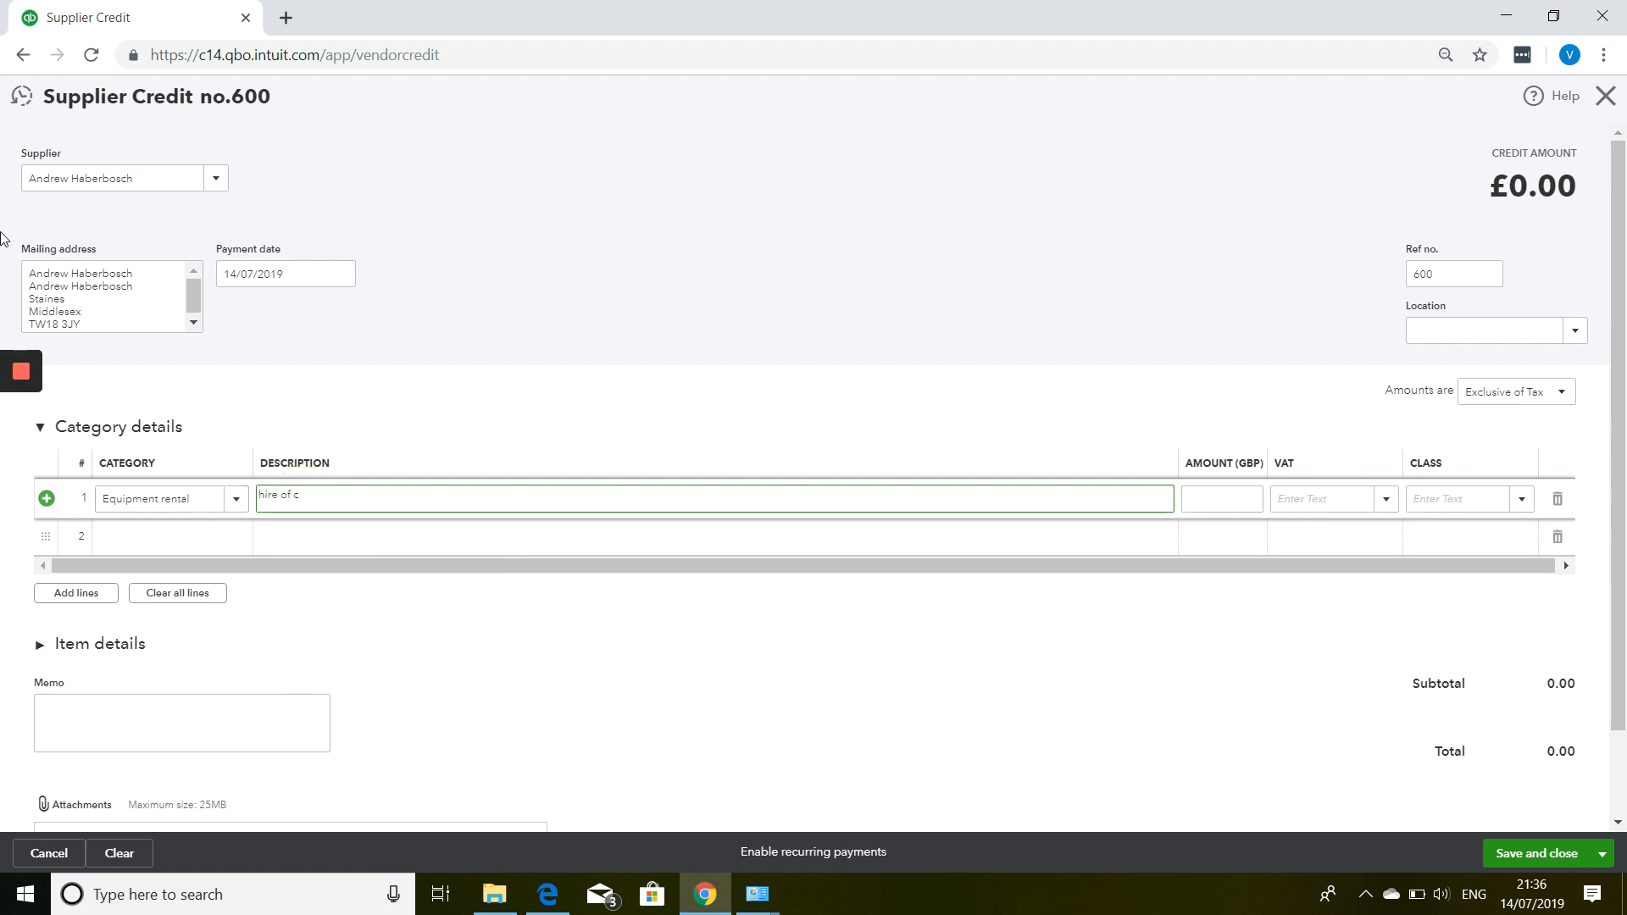
pyautogui.press('Tab')
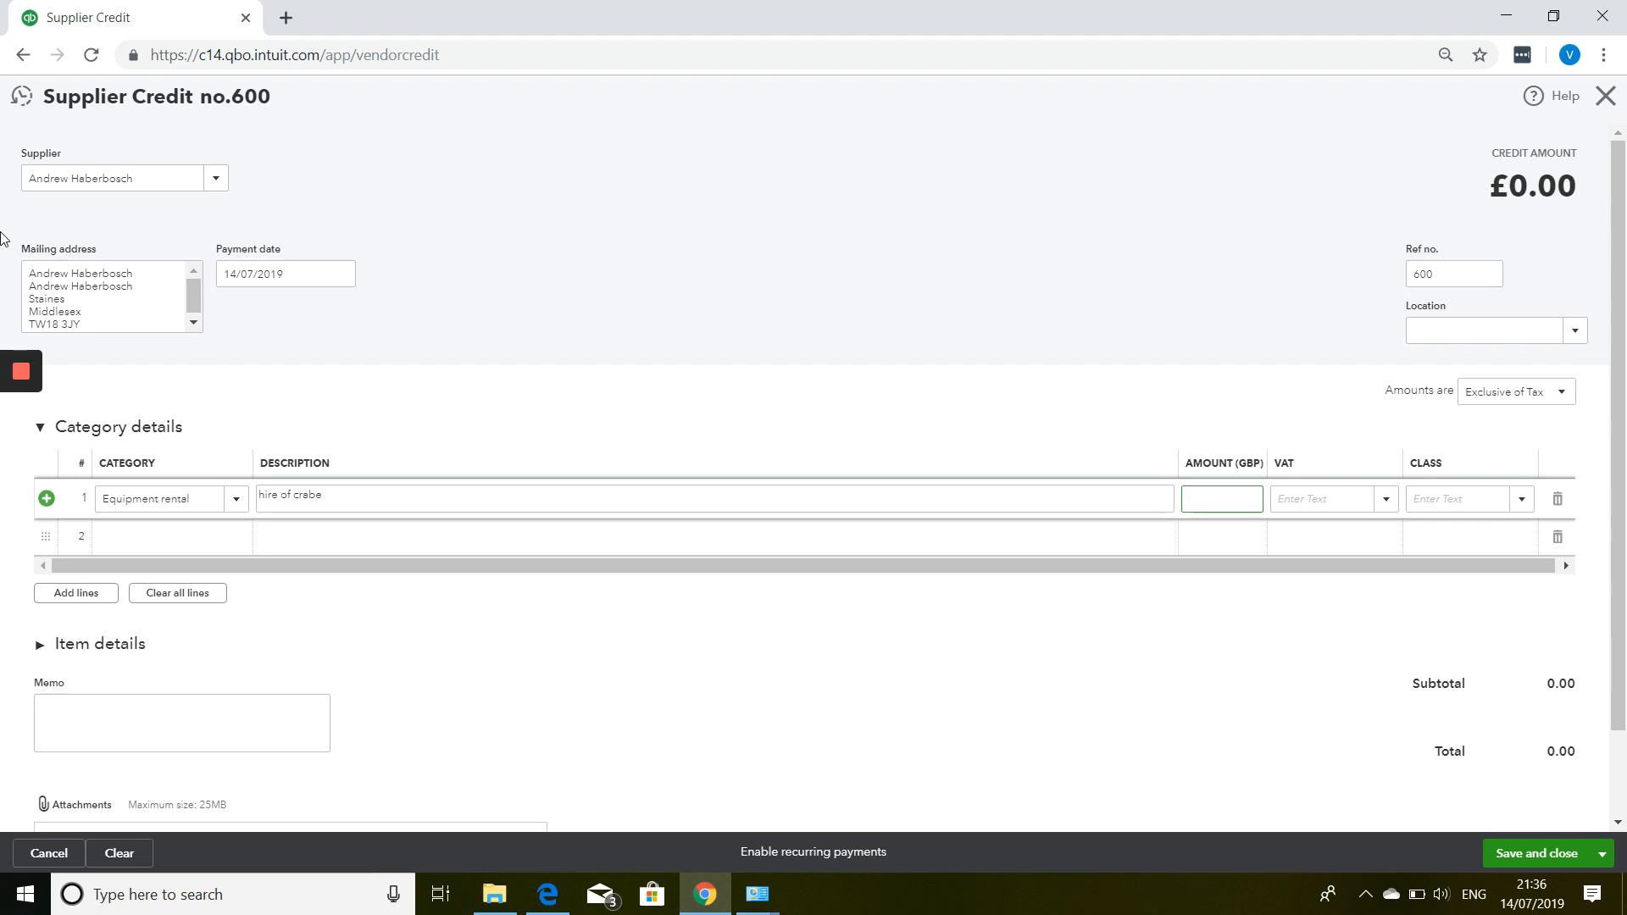
pyautogui.write('250.0')
pyautogui.press('Tab')
pyautogui.write('s')
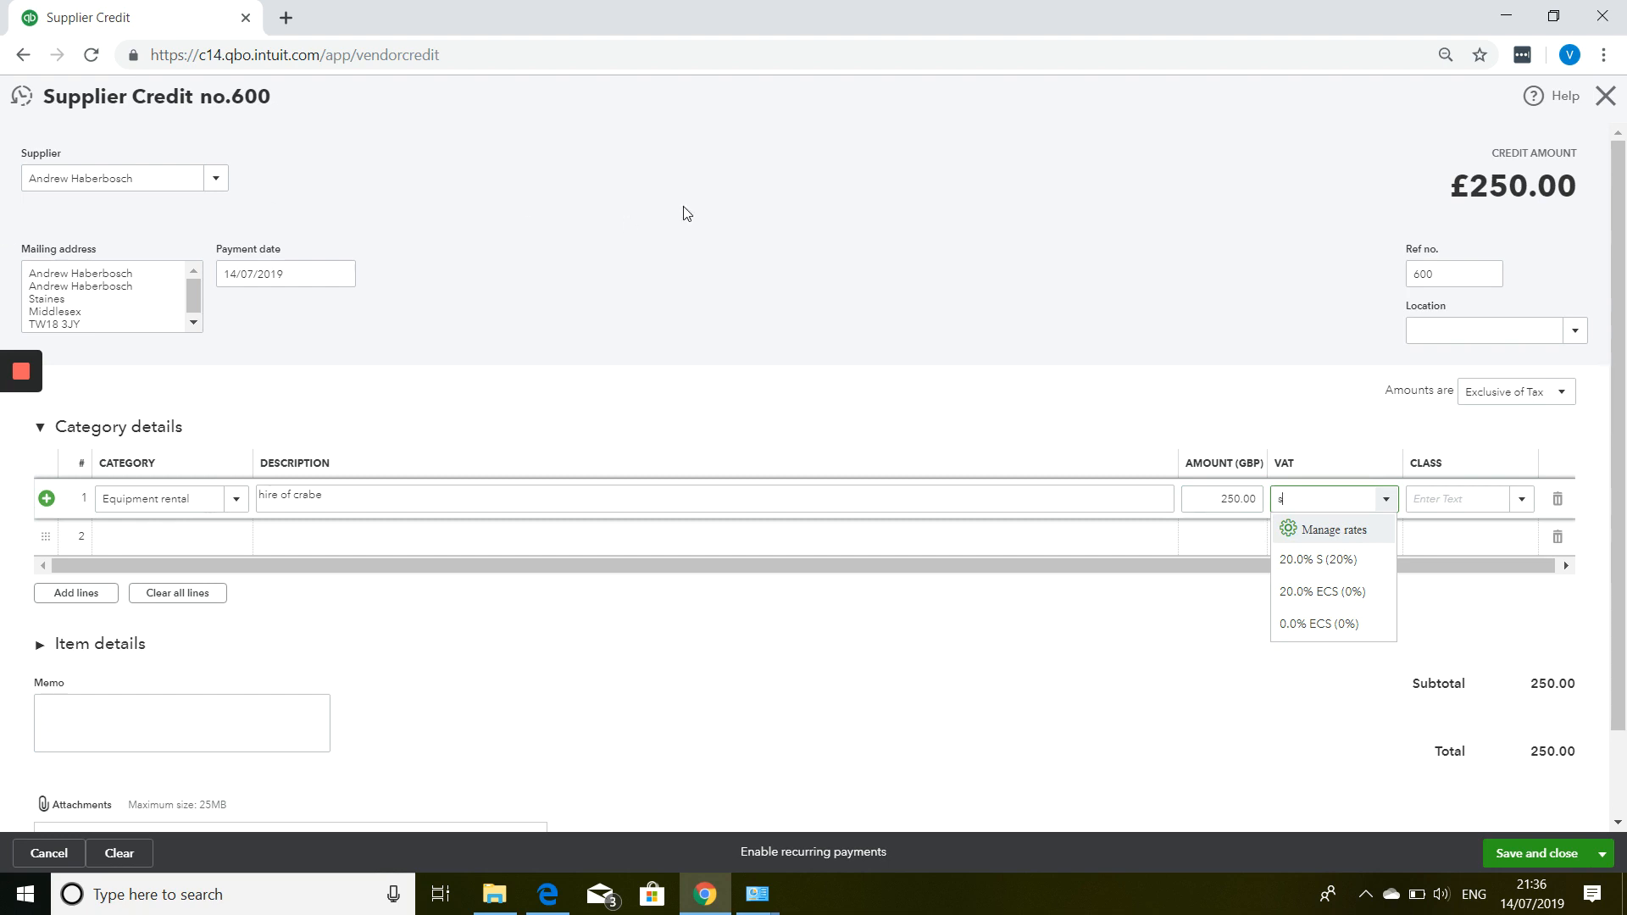
pyautogui.click(1390, 559)
pyautogui.scroll(-2, 1367, 532)
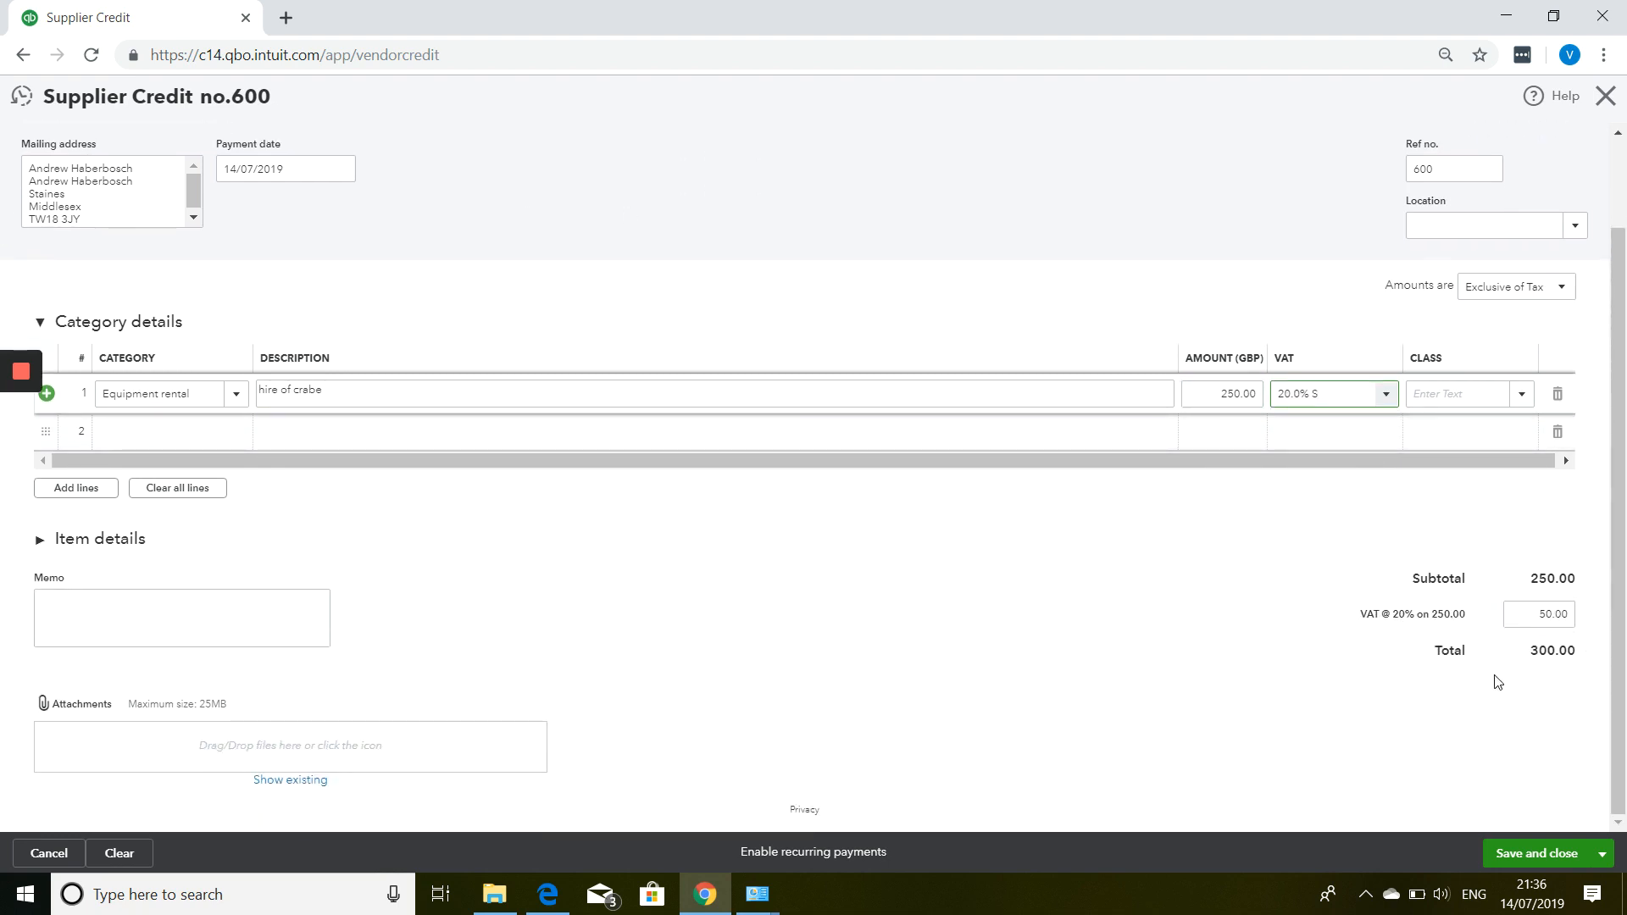
pyautogui.click(1563, 869)
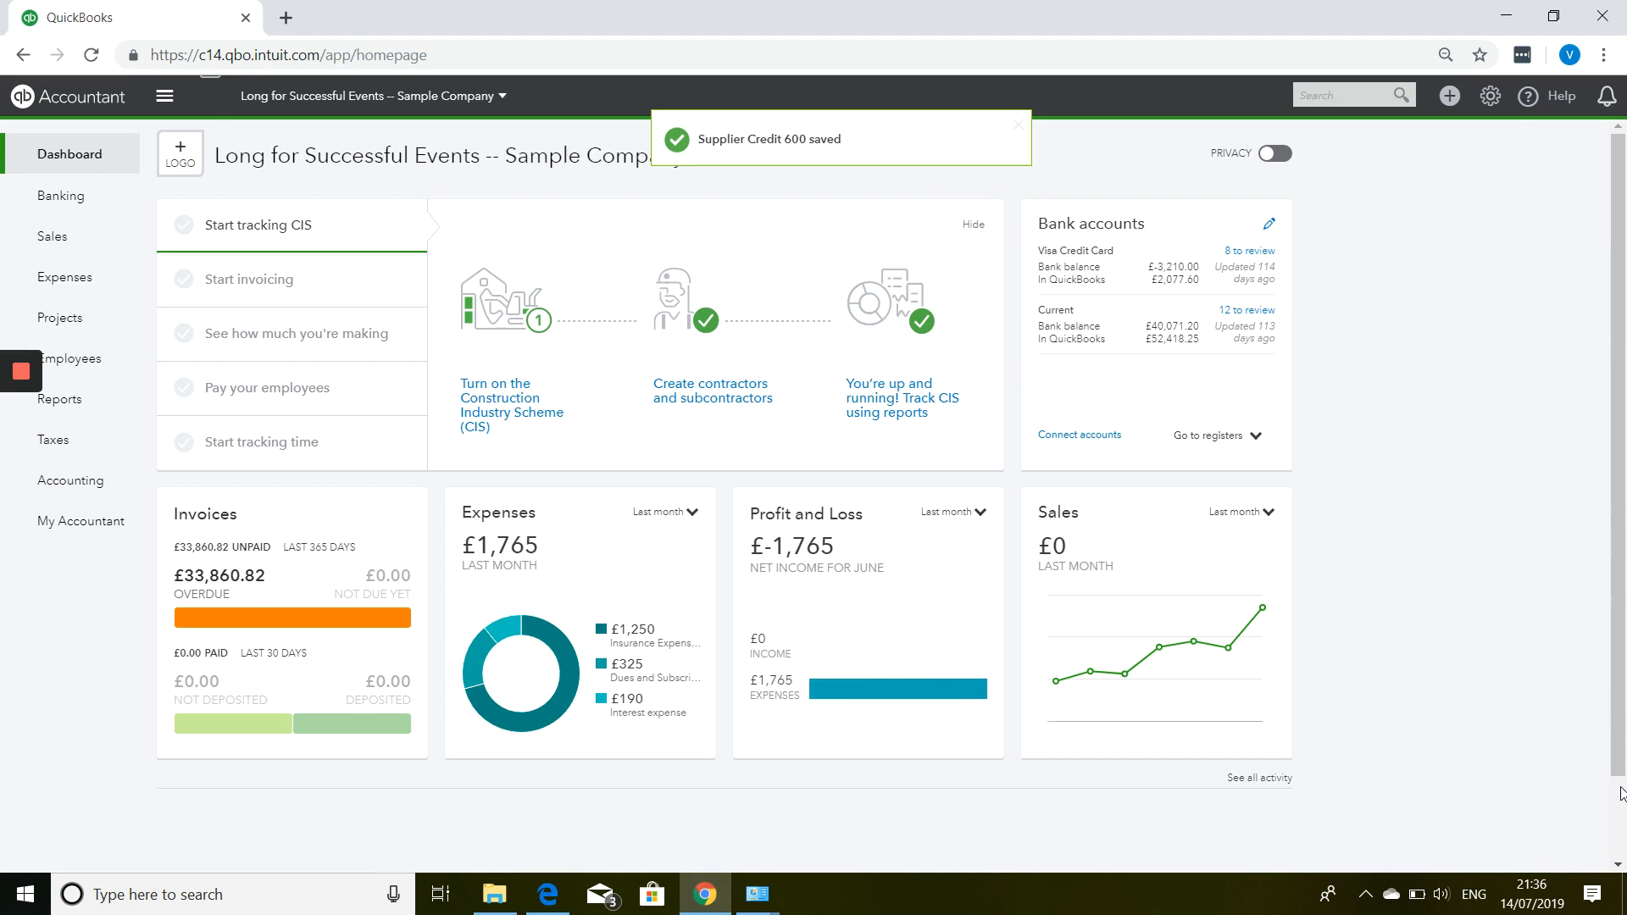
# In Pay Bills, select bill 556 with the £300.00 credit and change its payment to 100.00, then exit.
pyautogui.click(1450, 97)
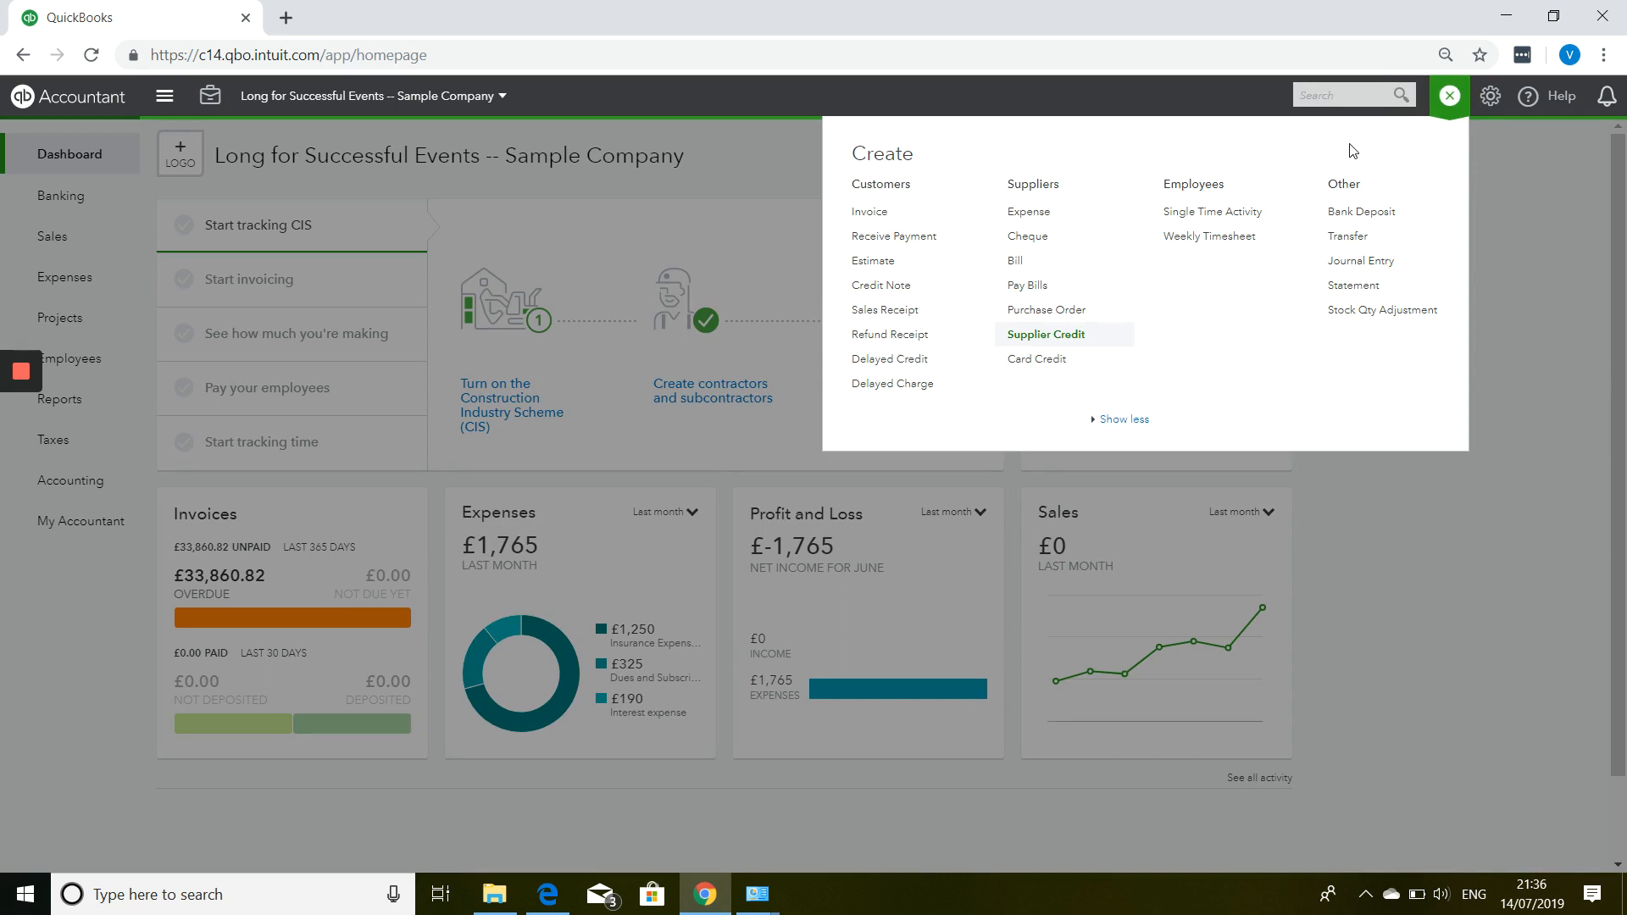
pyautogui.click(1027, 286)
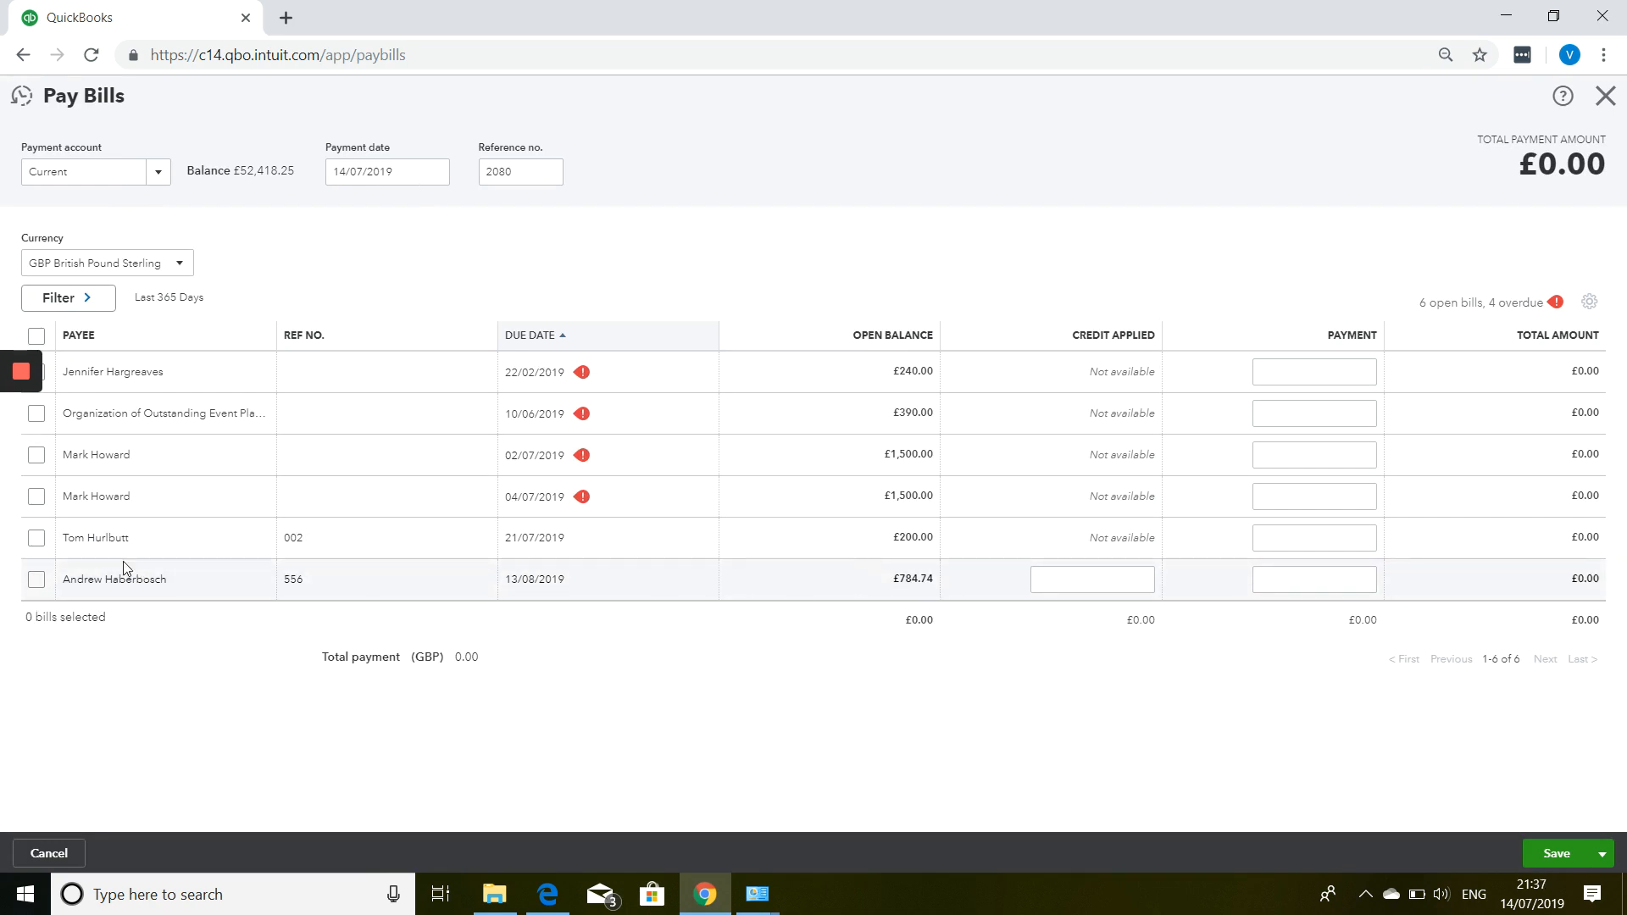
pyautogui.click(36, 580)
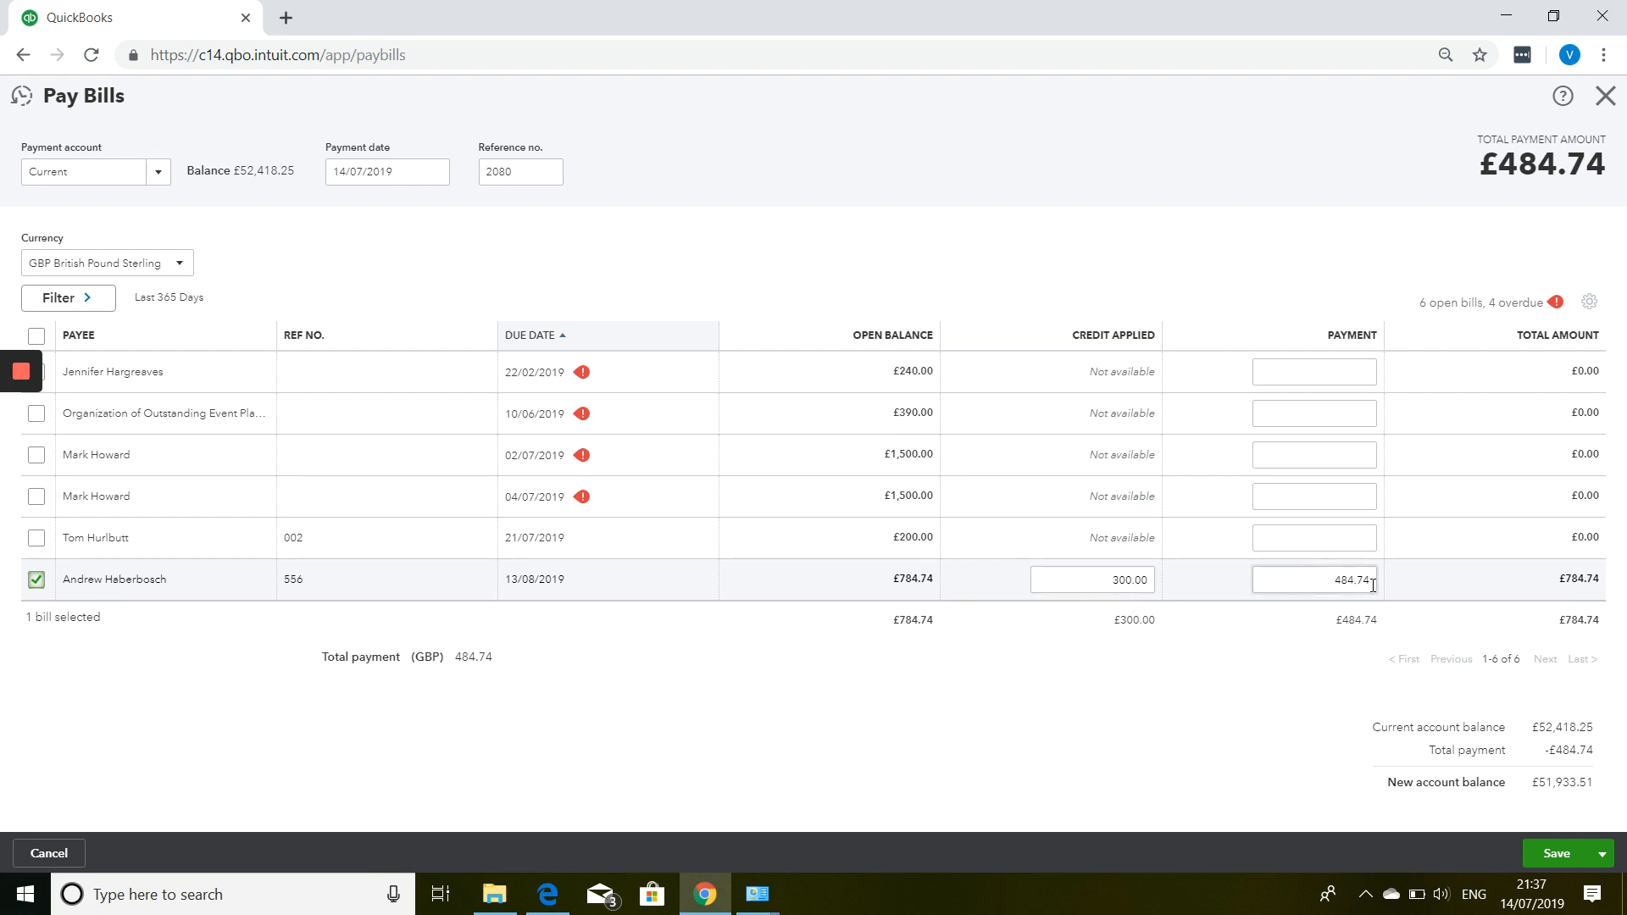
pyautogui.click(1310, 583)
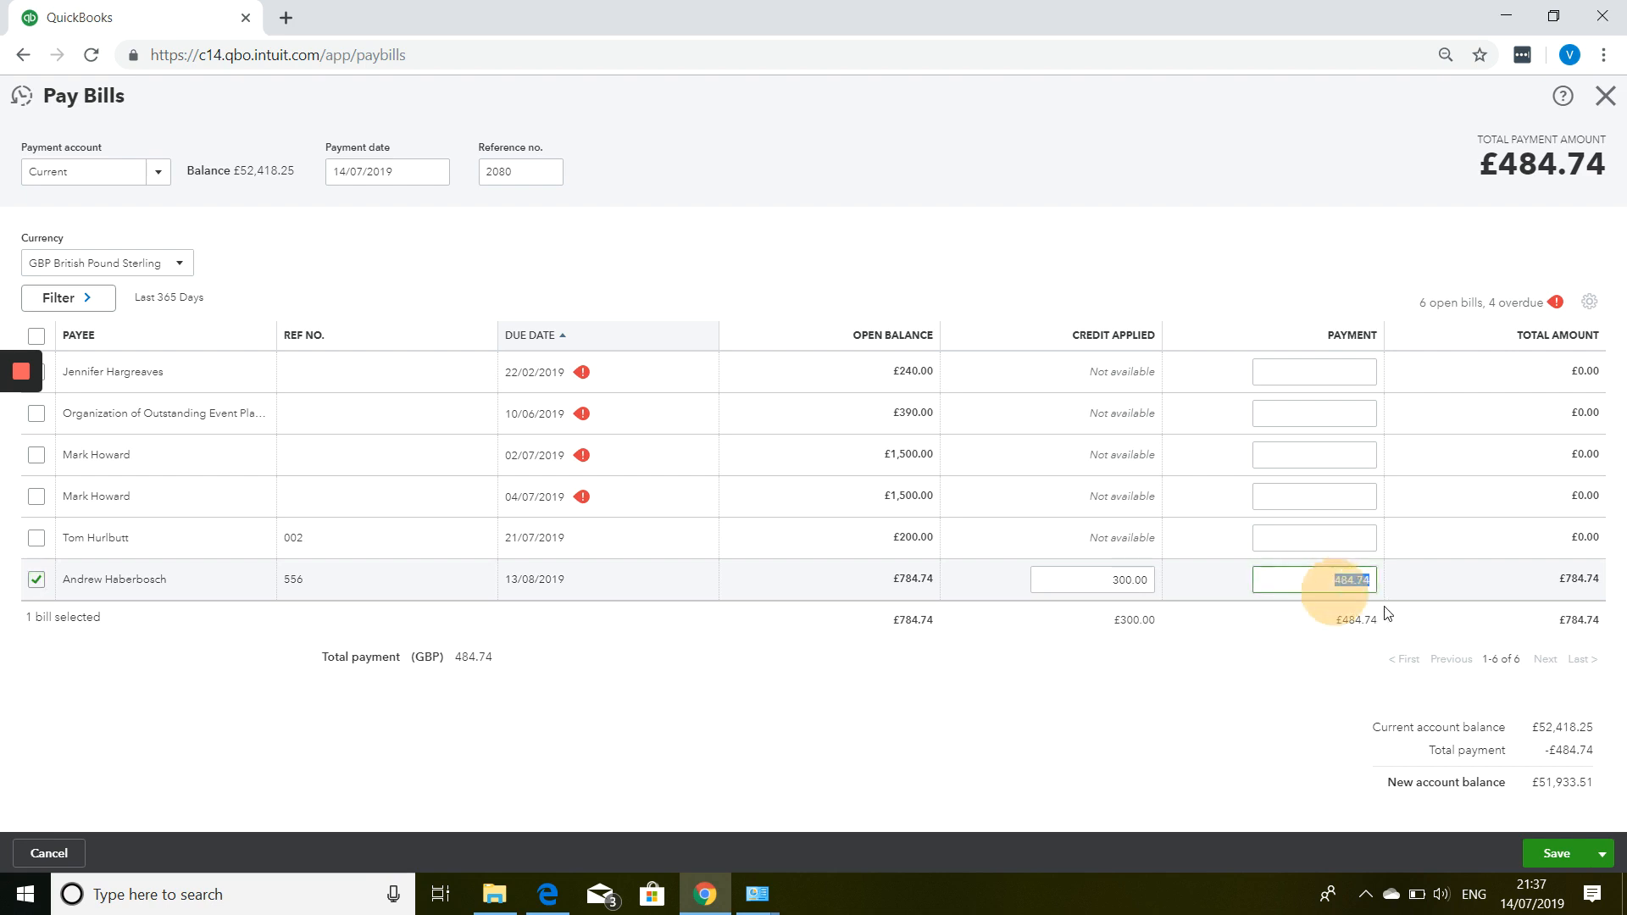
pyautogui.write('100.00')
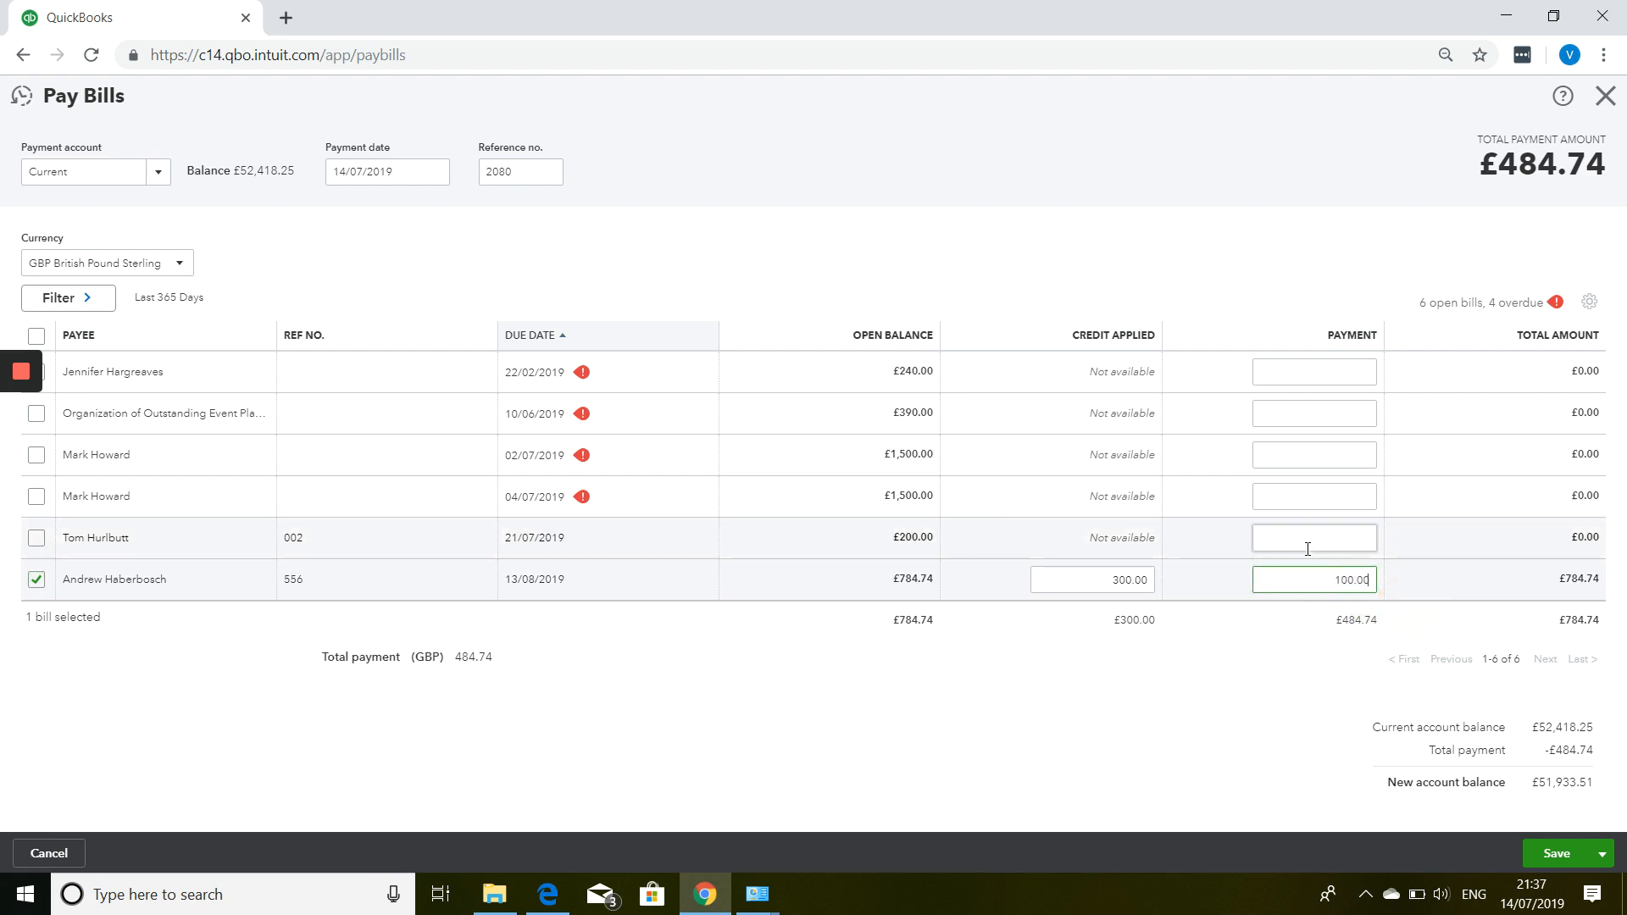
pyautogui.press('Tab')
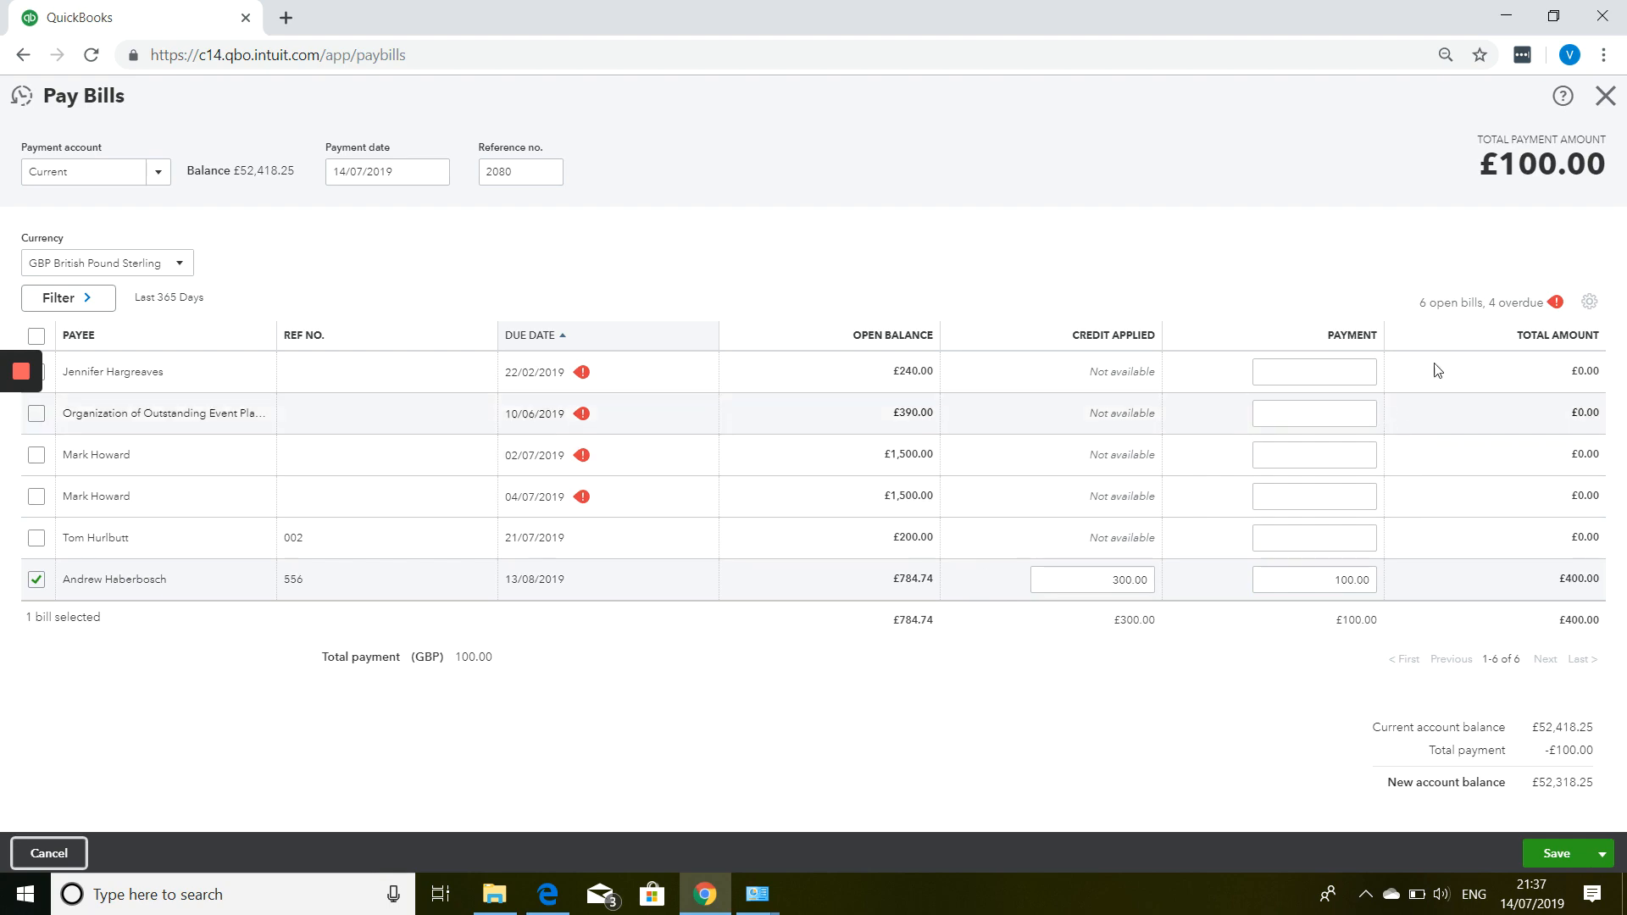
pyautogui.click(1605, 99)
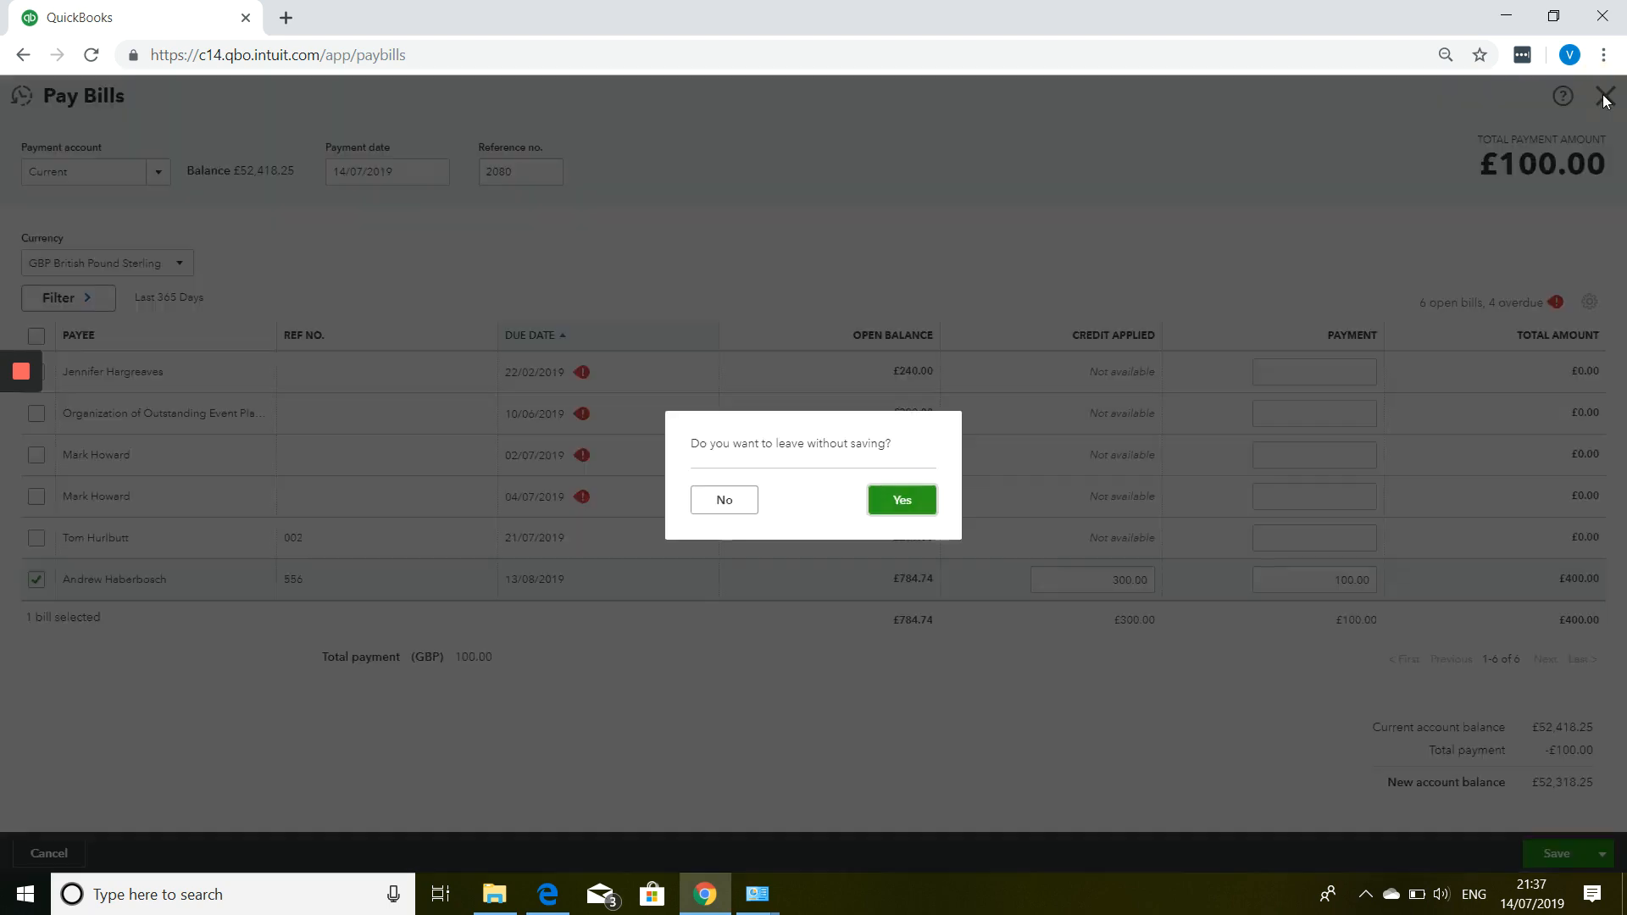
# Discard the Pay Bills changes, open the supplier's record via search, and start paying bill 556.
pyautogui.click(900, 508)
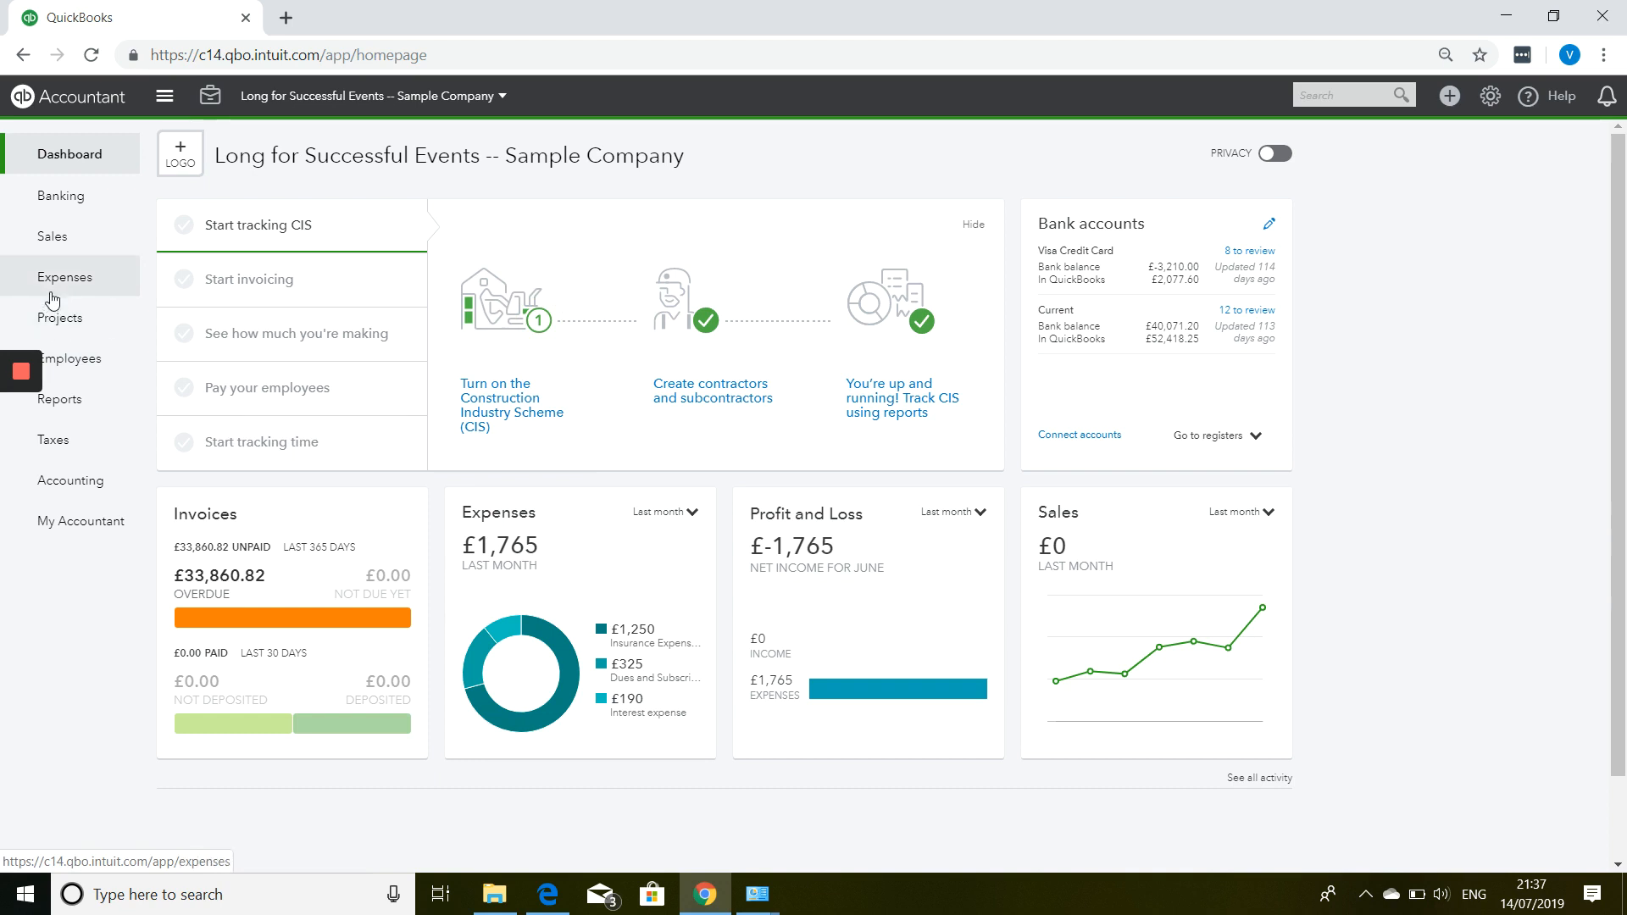
pyautogui.moveTo(55, 283)
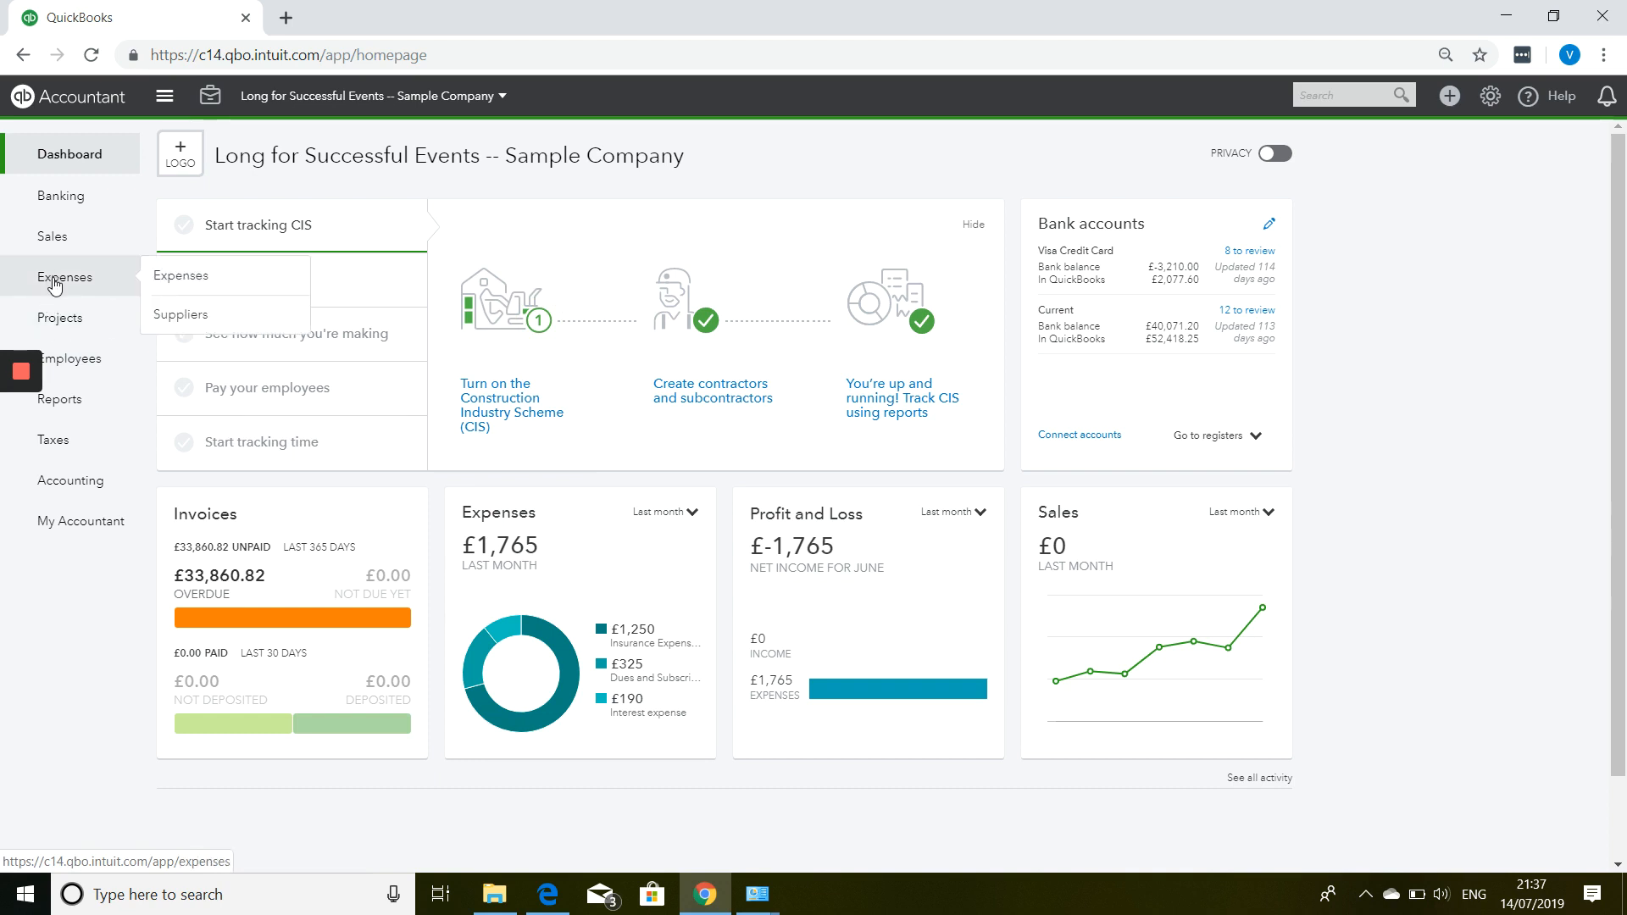
pyautogui.click(174, 315)
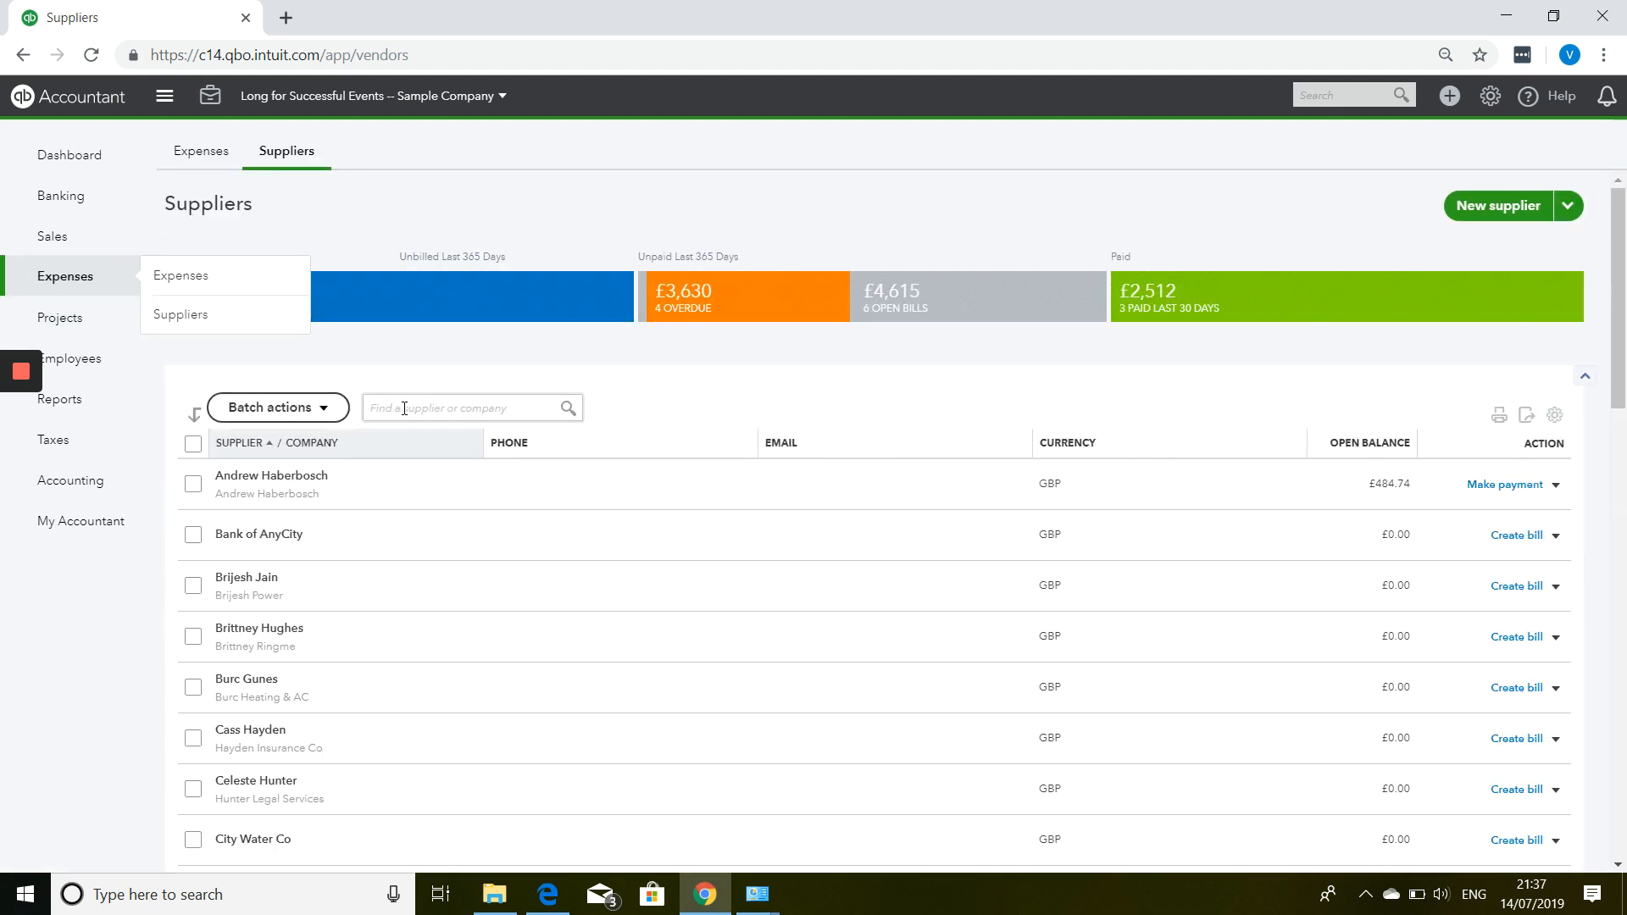
pyautogui.click(400, 408)
pyautogui.write('and')
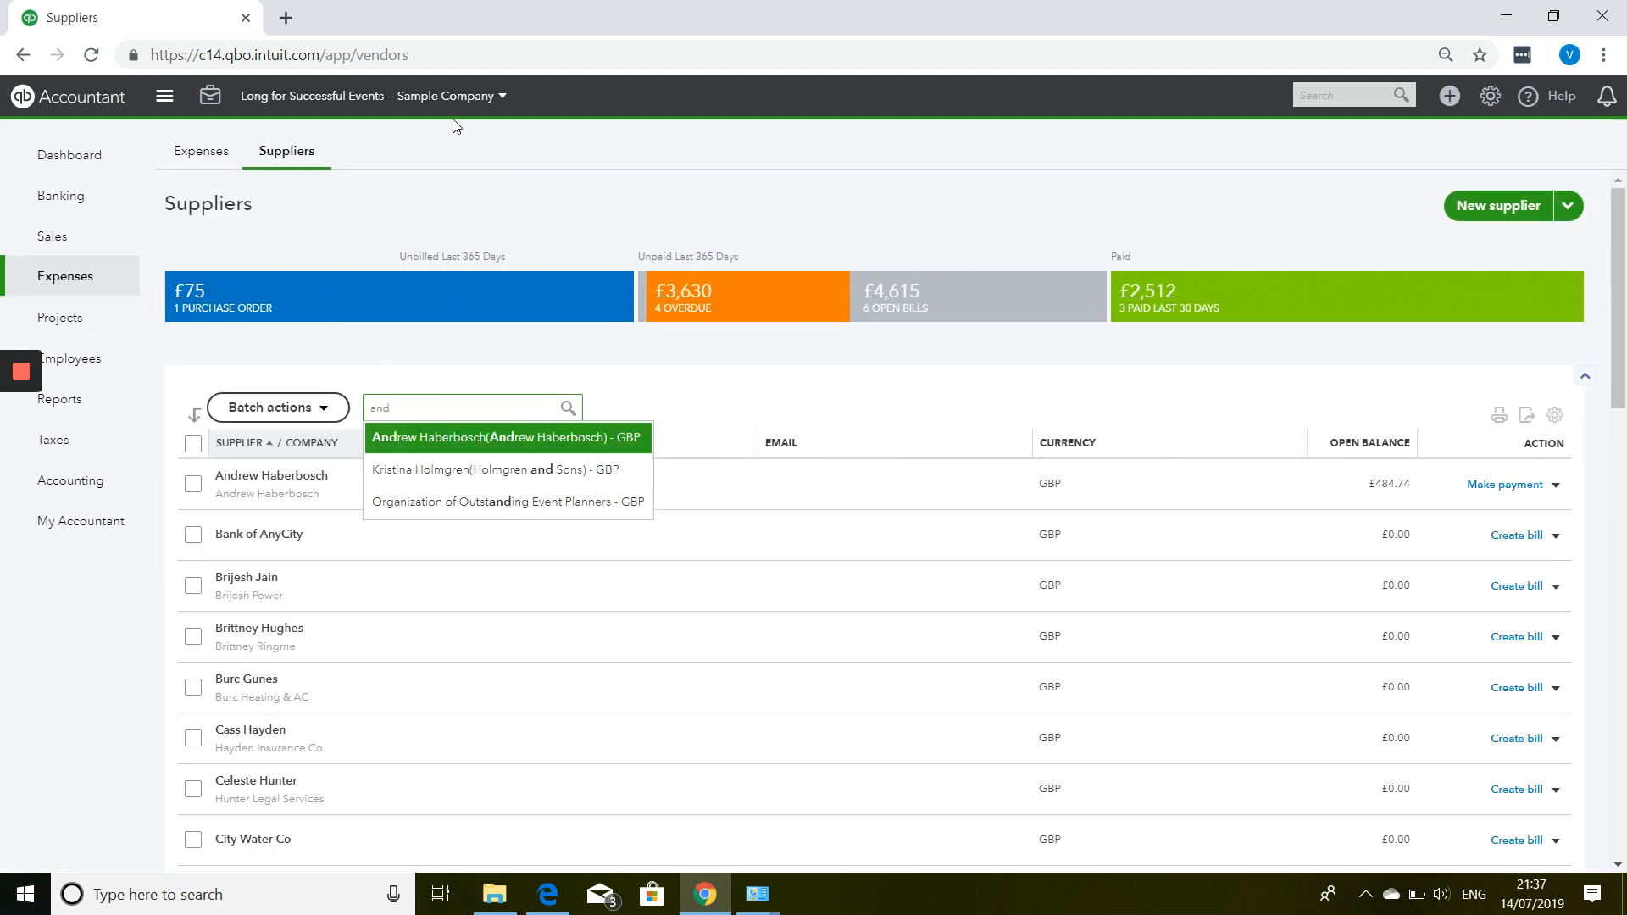
pyautogui.click(604, 438)
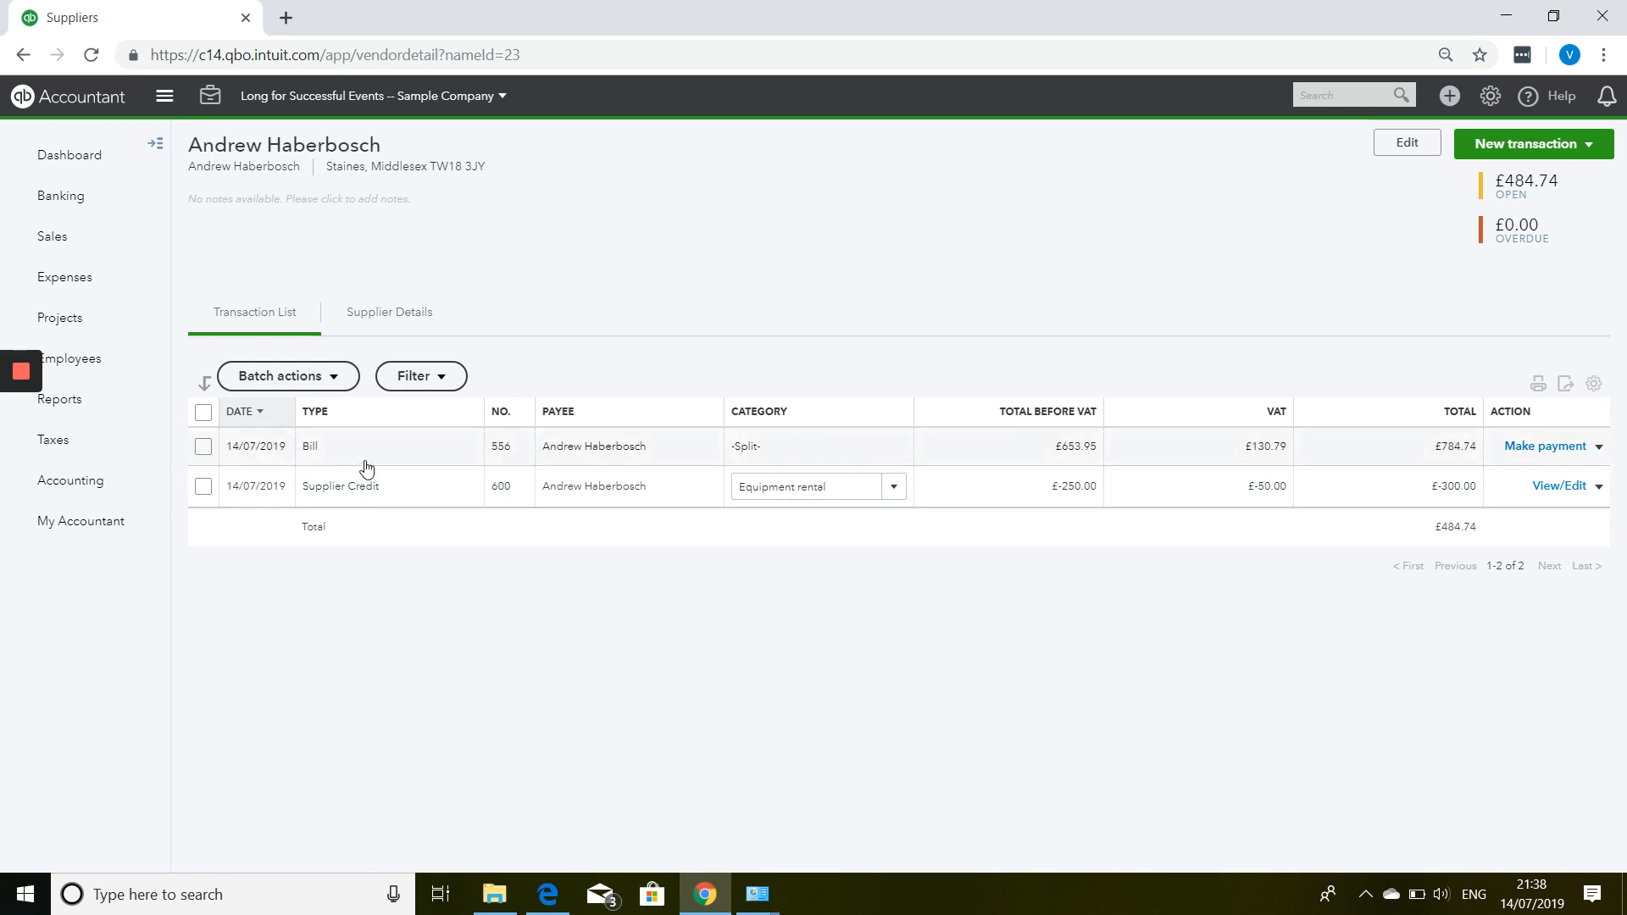
pyautogui.click(1545, 447)
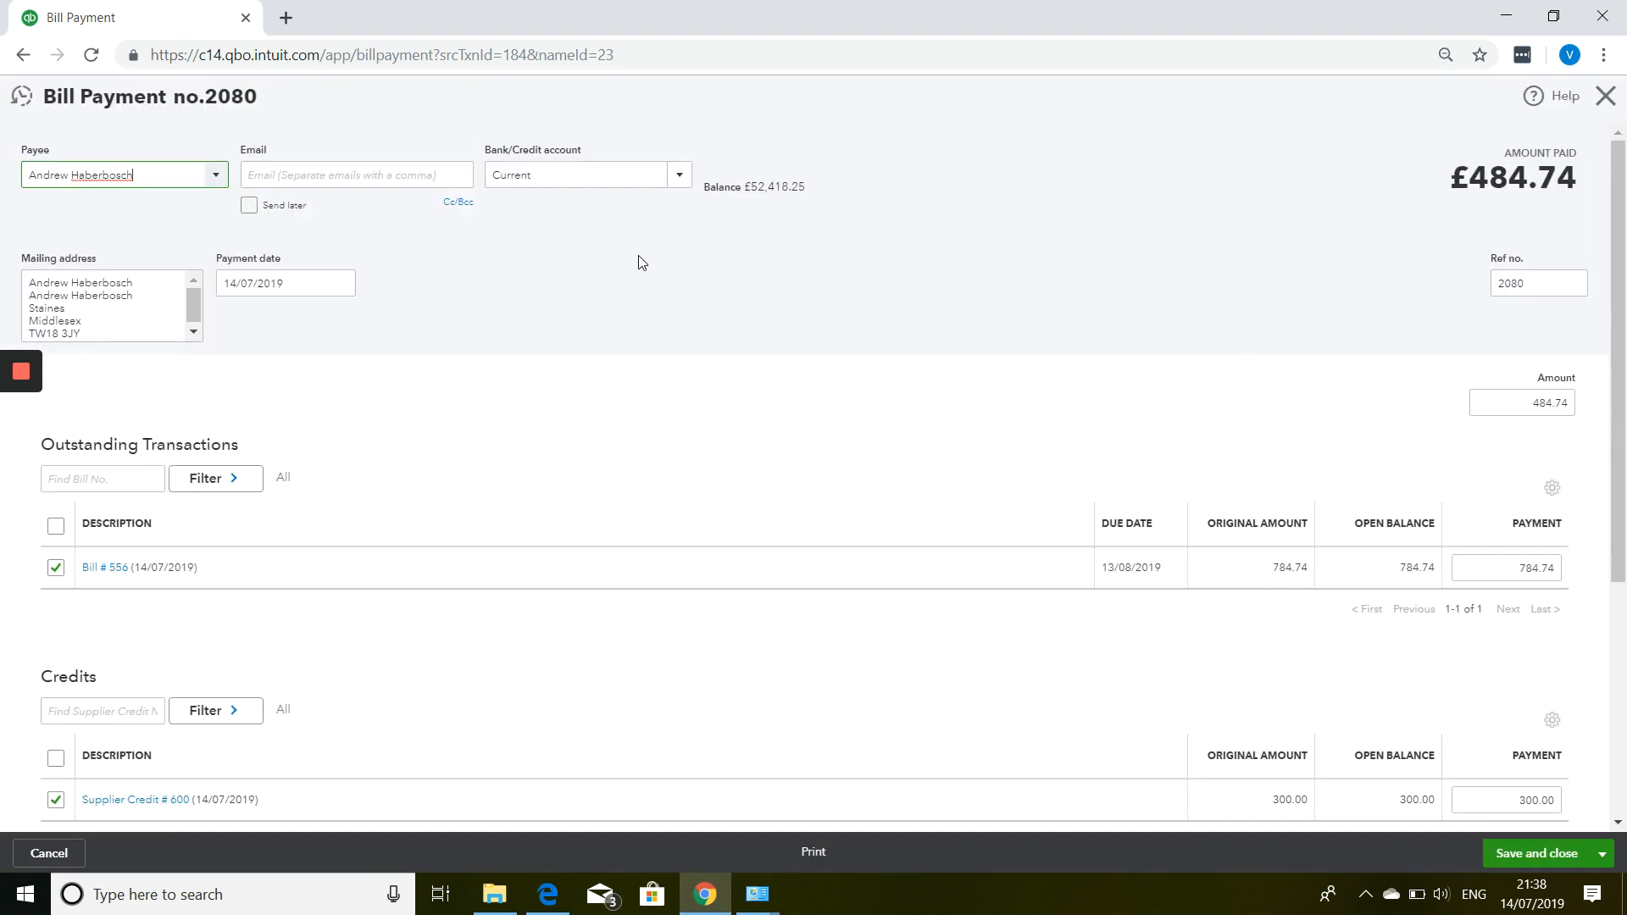
# Pay bill 556 from a newly created Cash on hand account.
pyautogui.click(680, 180)
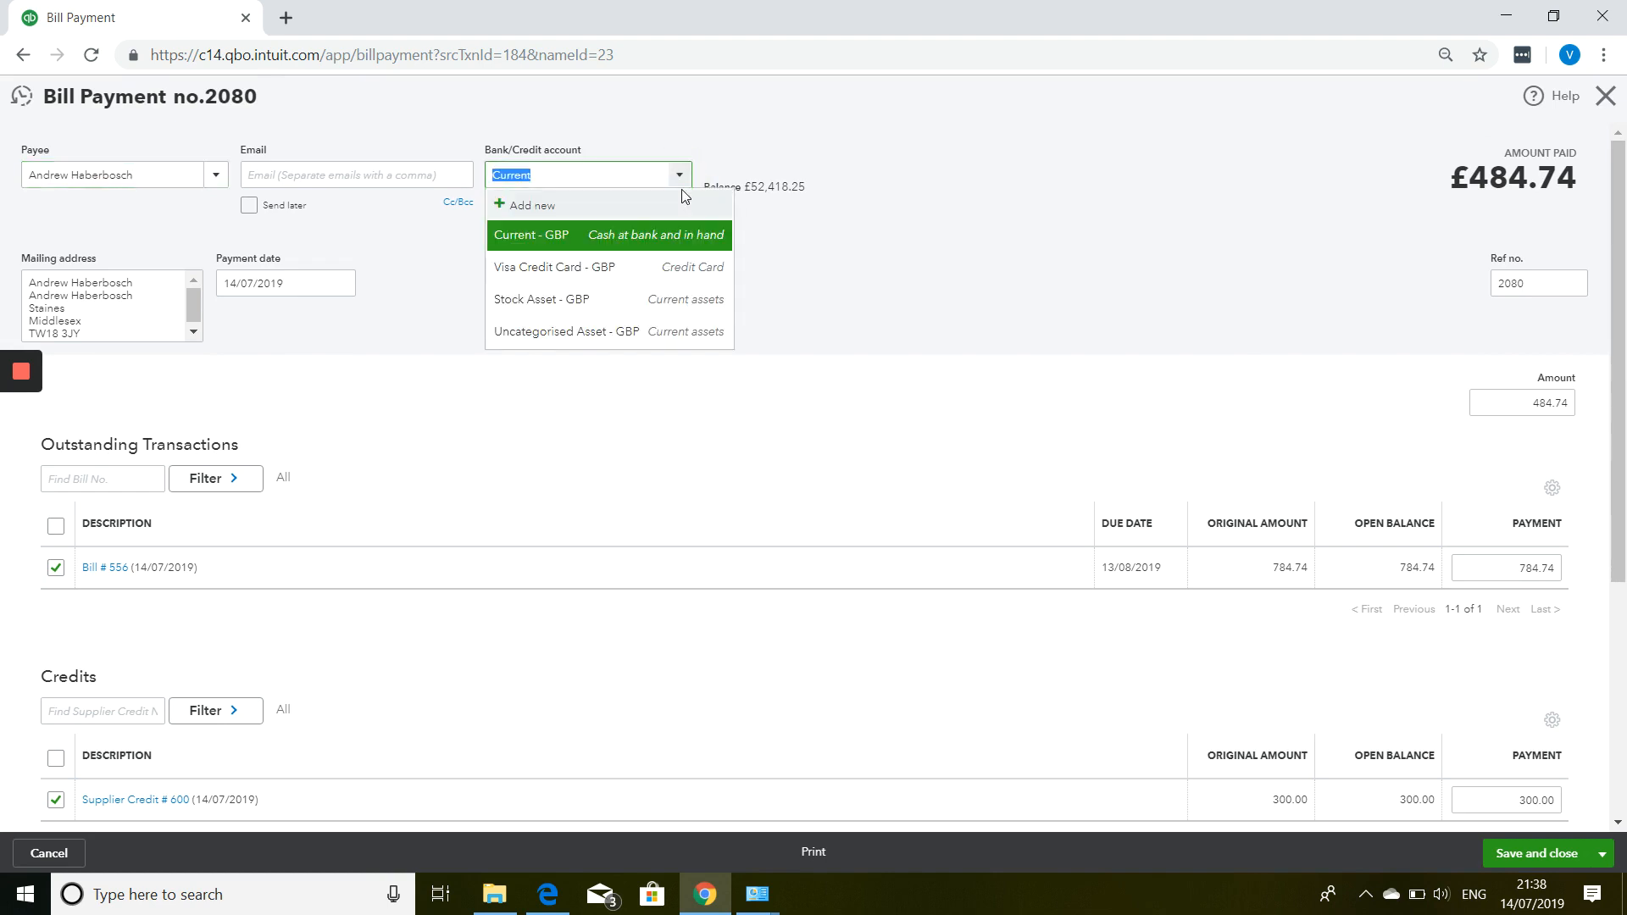
pyautogui.click(538, 211)
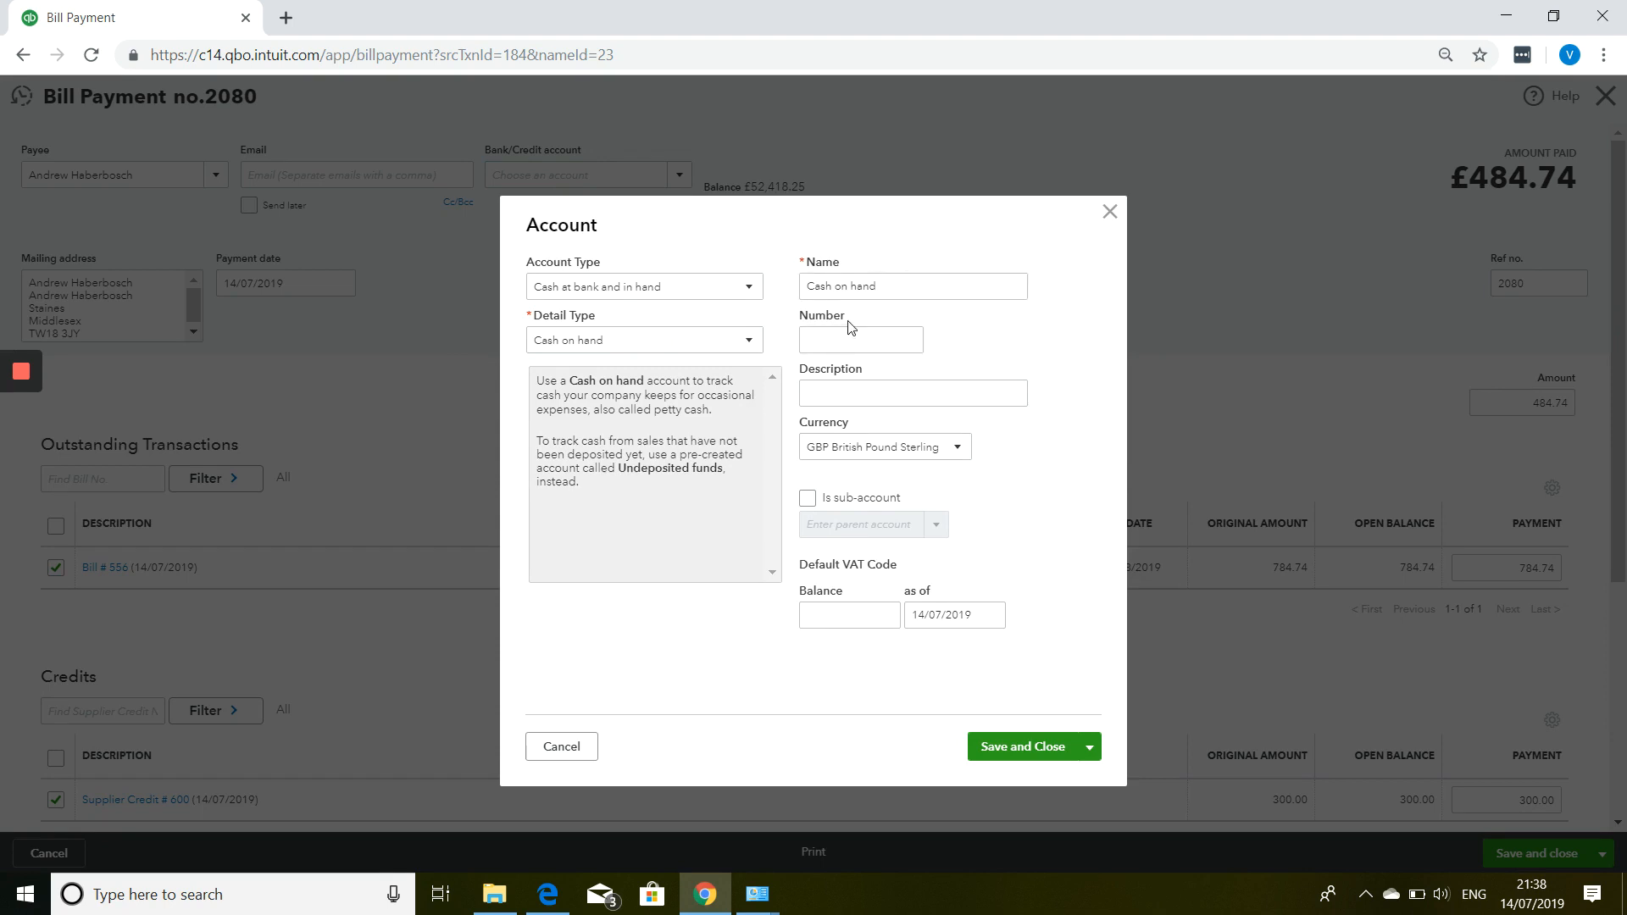
pyautogui.click(1023, 747)
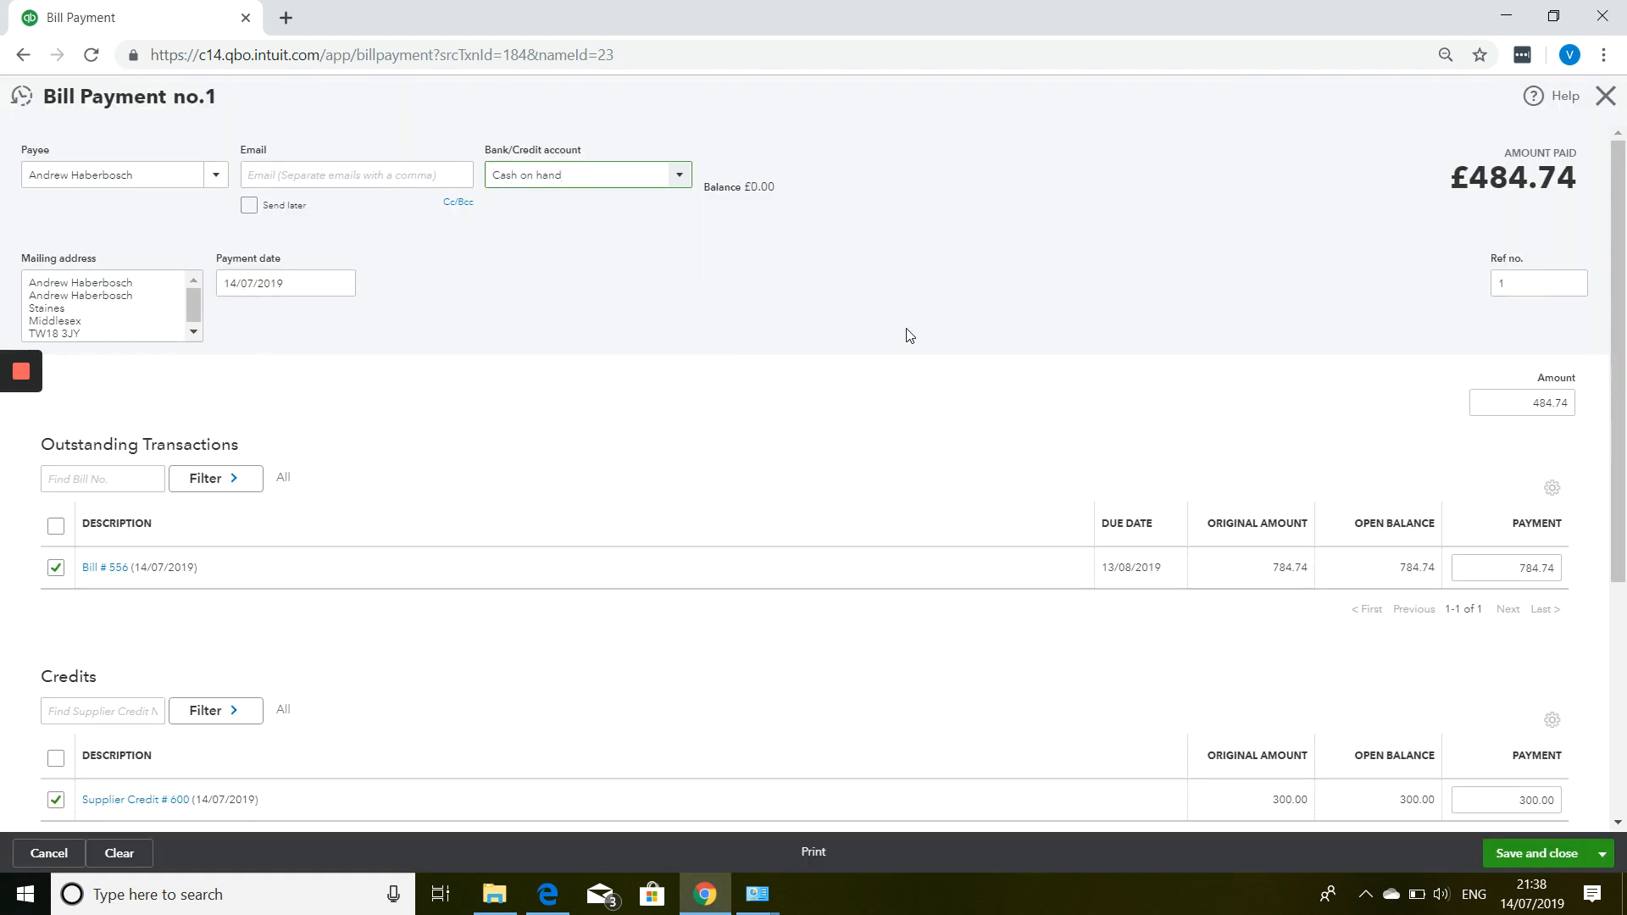
# Set the payment amount to 0.00 and add bill 556 and supplier credit 600.
pyautogui.click(1516, 406)
pyautogui.write('0.0')
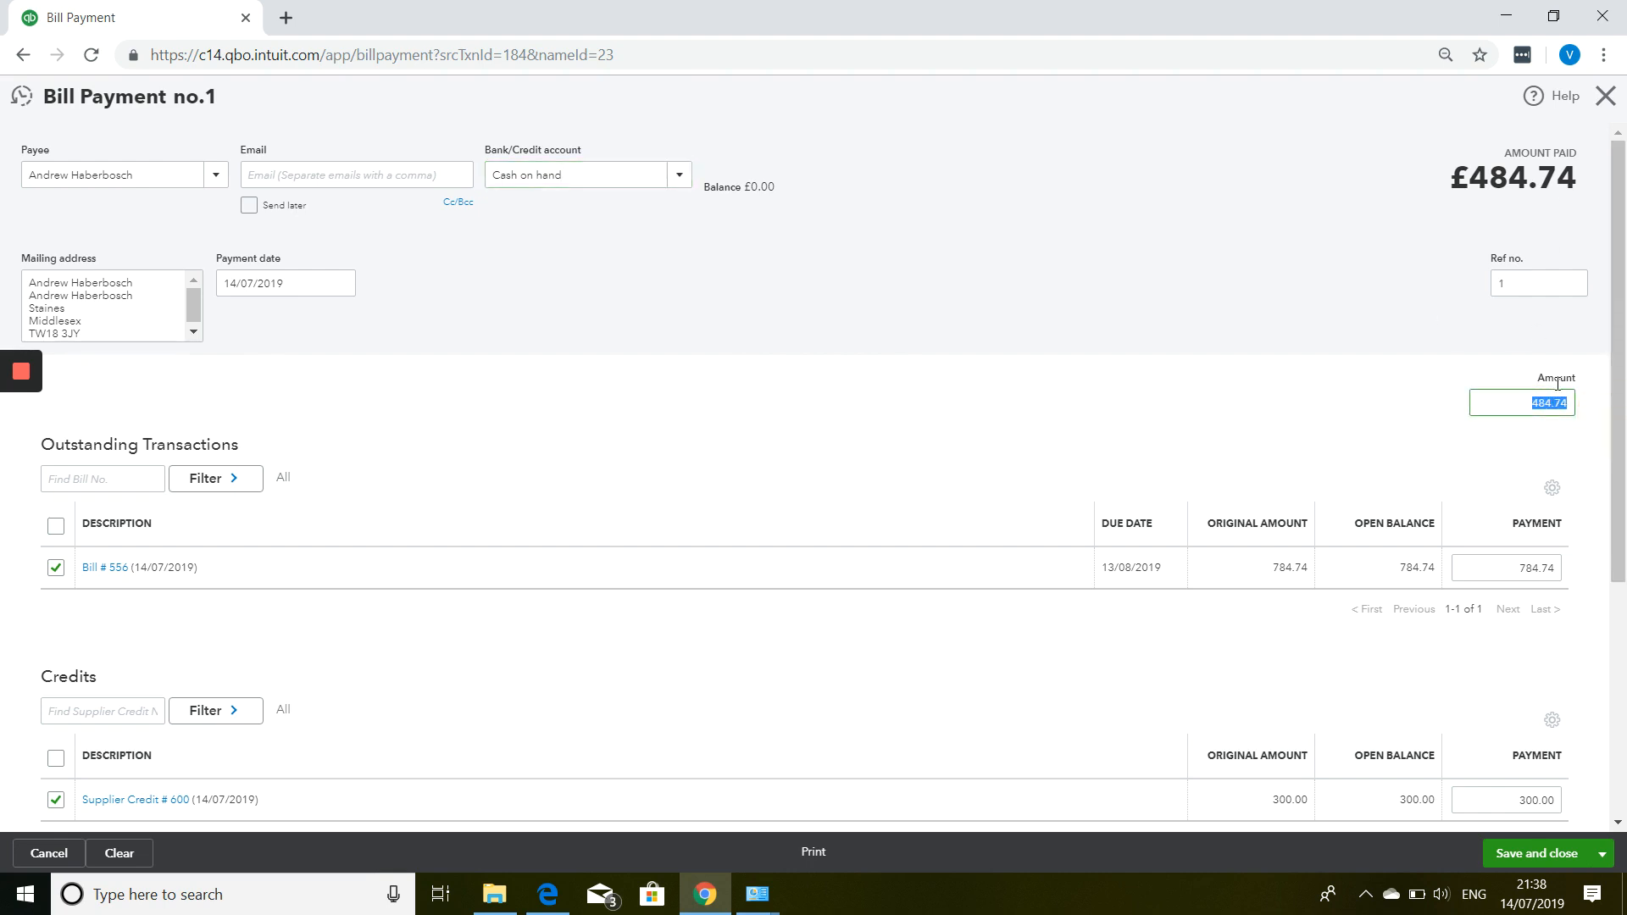
pyautogui.click(1558, 384)
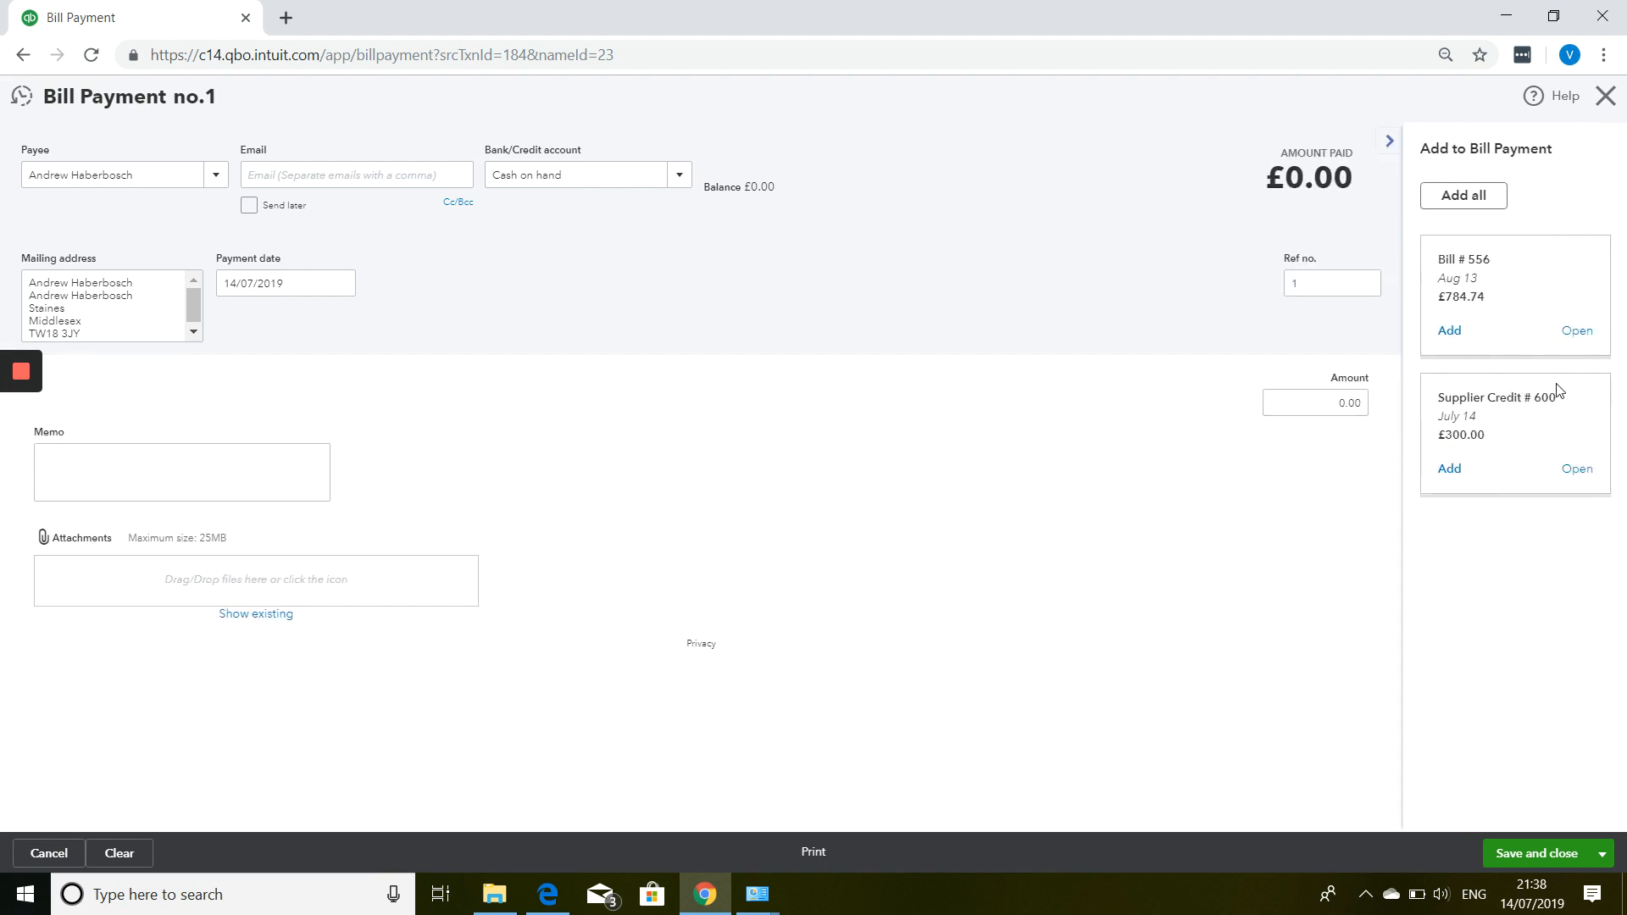
pyautogui.click(1458, 333)
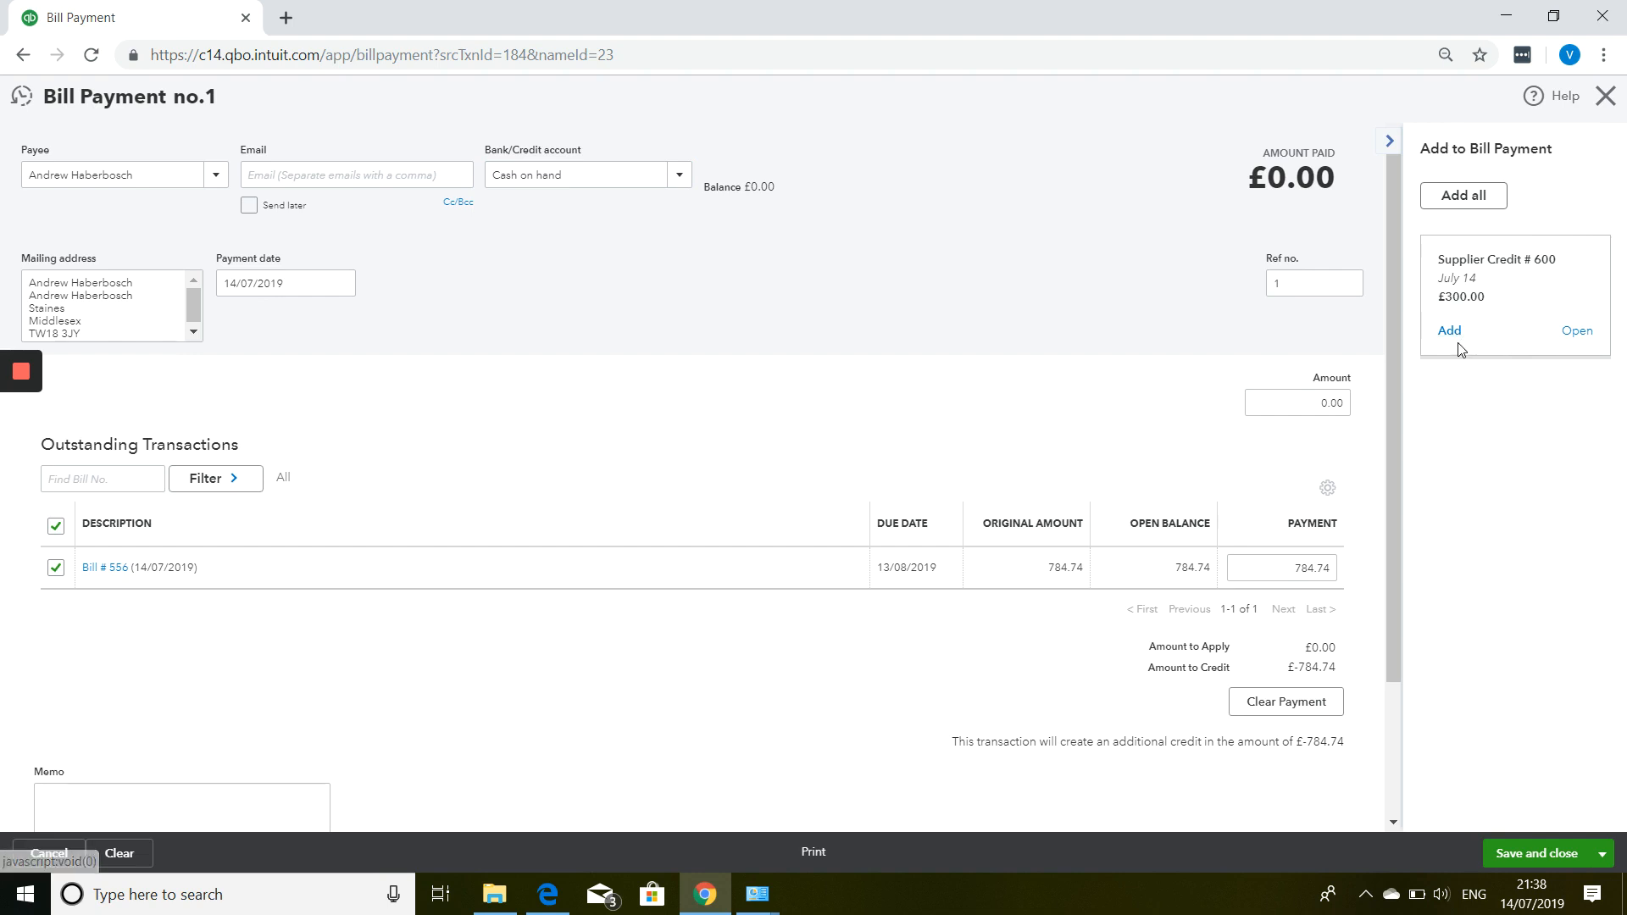
pyautogui.click(1450, 332)
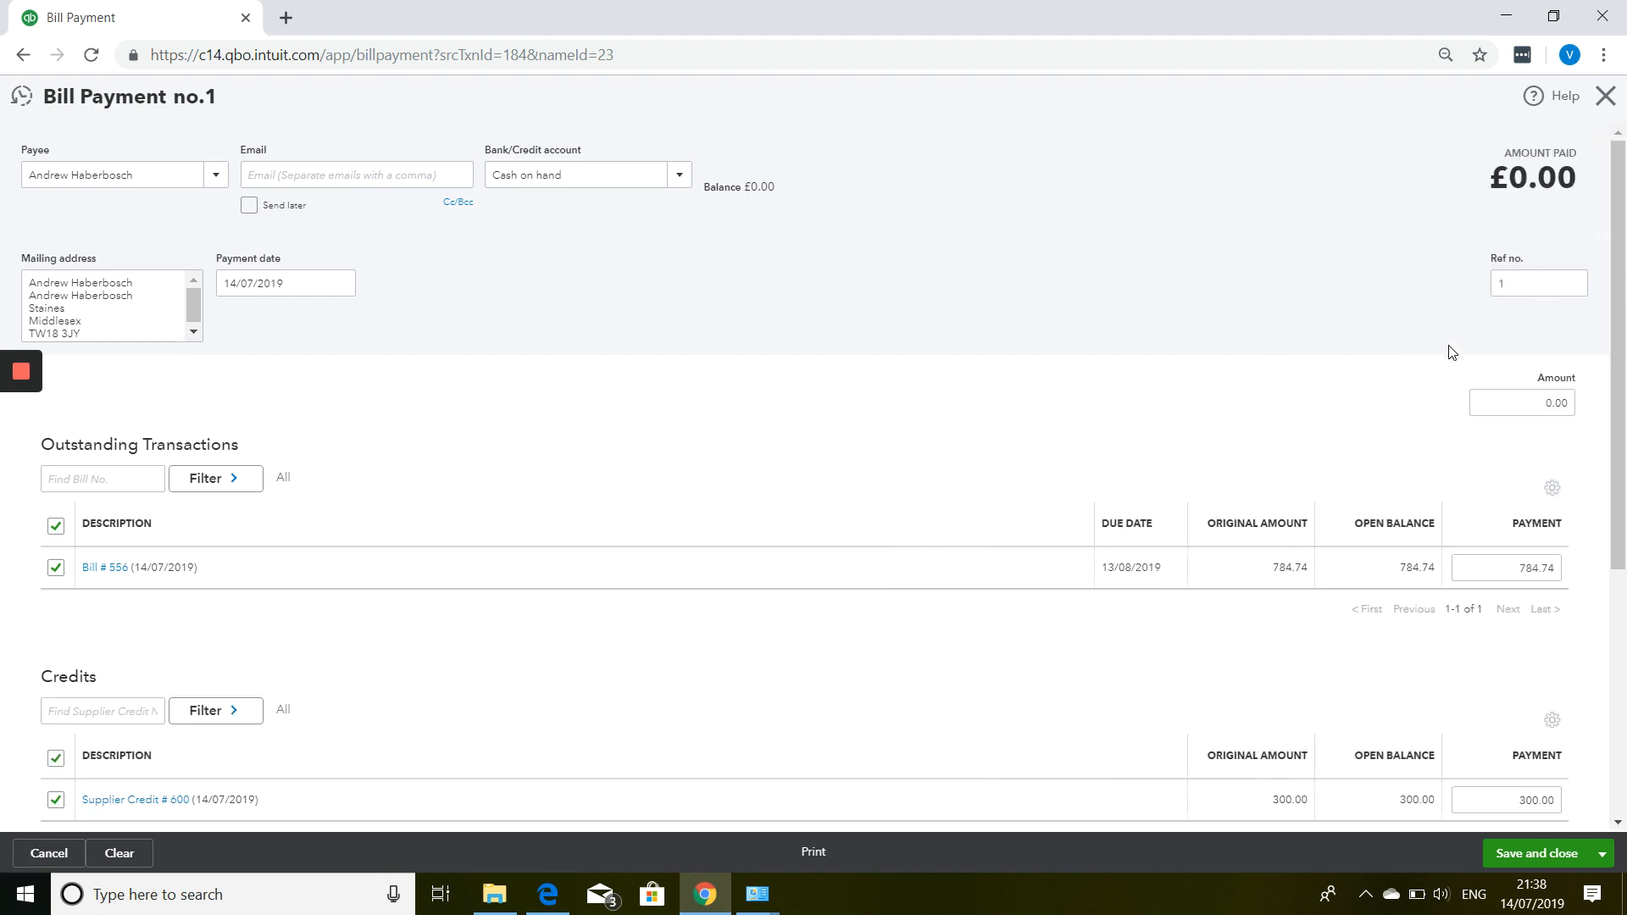
# Apply 300.00 against bill 556 and save and close the bill payment.
pyautogui.scroll(-1, 1456, 481)
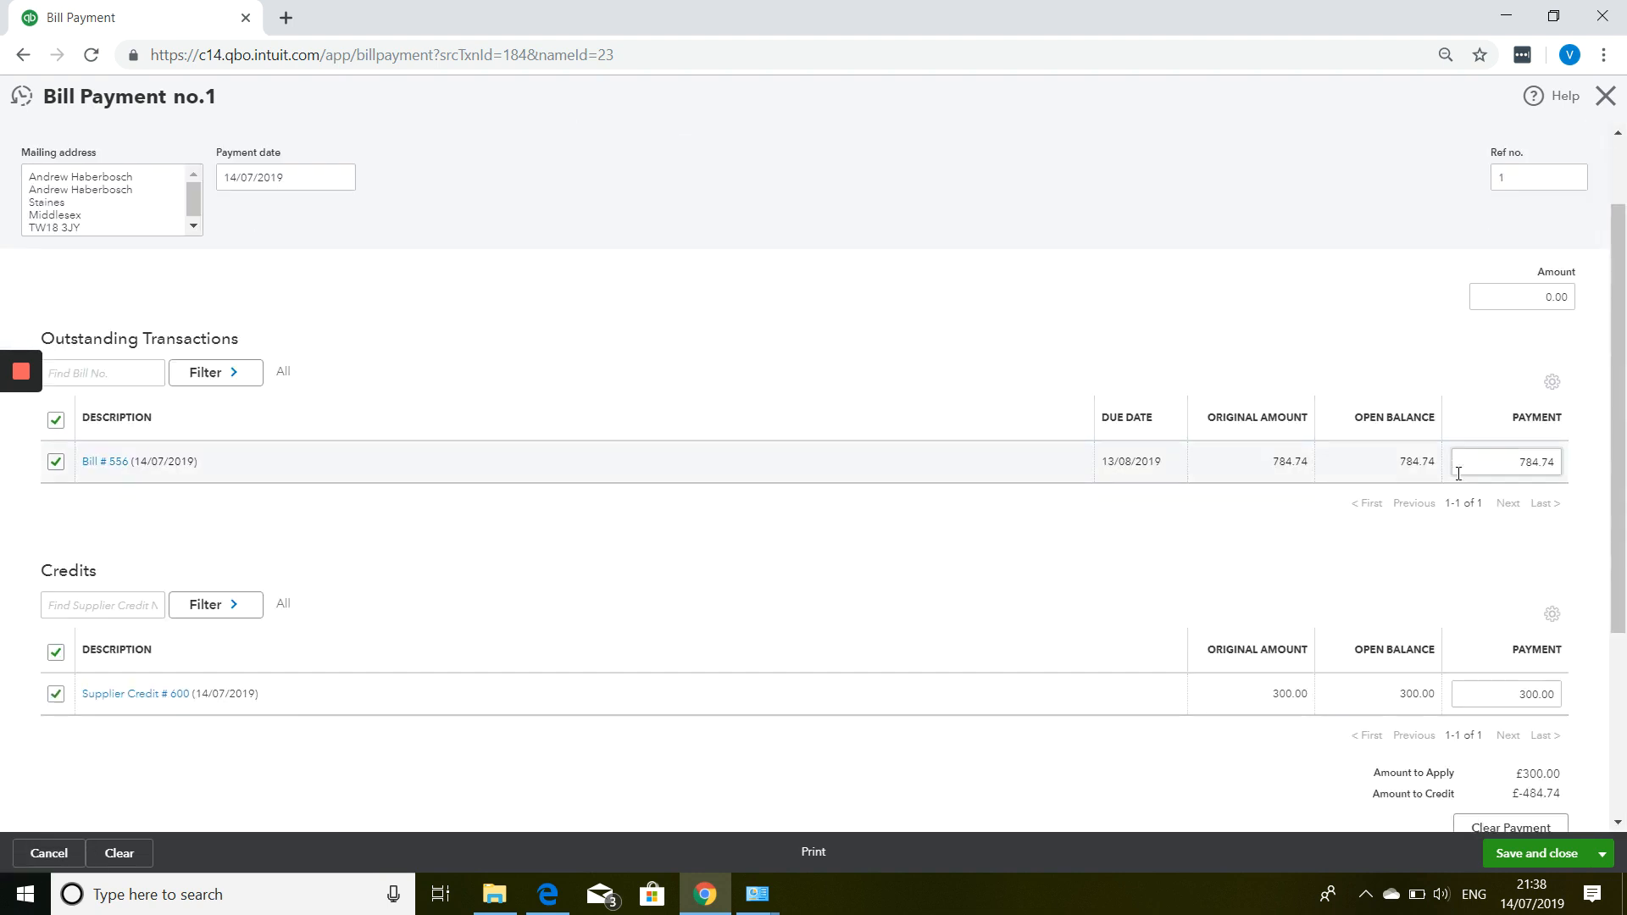
pyautogui.click(1493, 466)
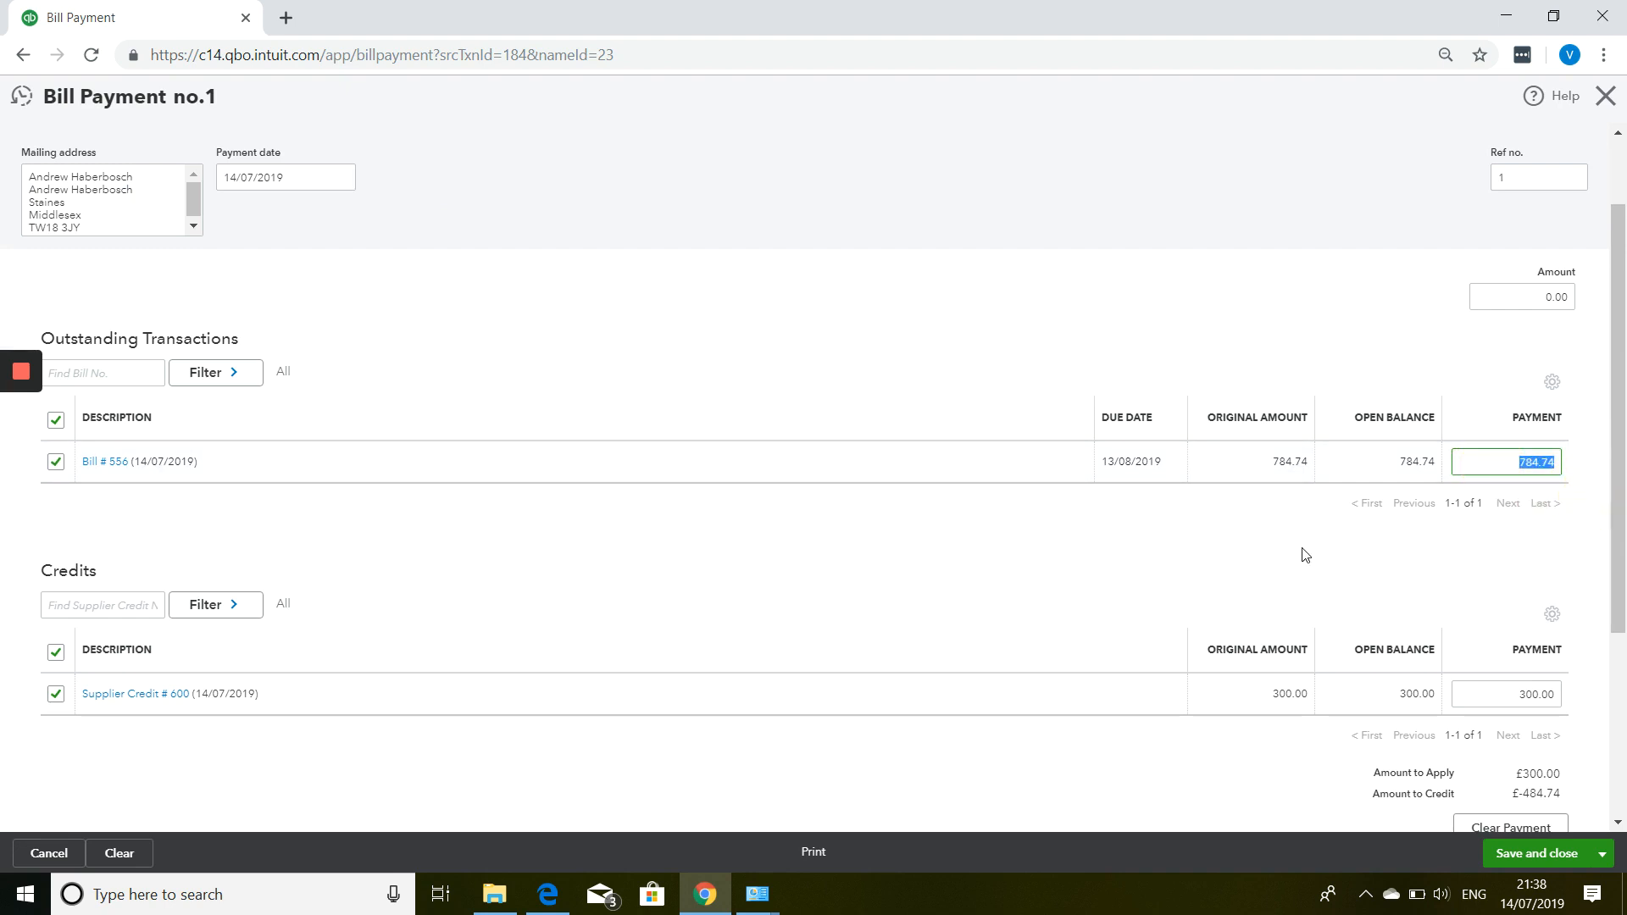
pyautogui.write('300.00')
pyautogui.scroll(-2, 1466, 427)
pyautogui.scroll(-1, 1466, 428)
pyautogui.moveTo(1518, 570); pyautogui.dragTo(1542, 582)
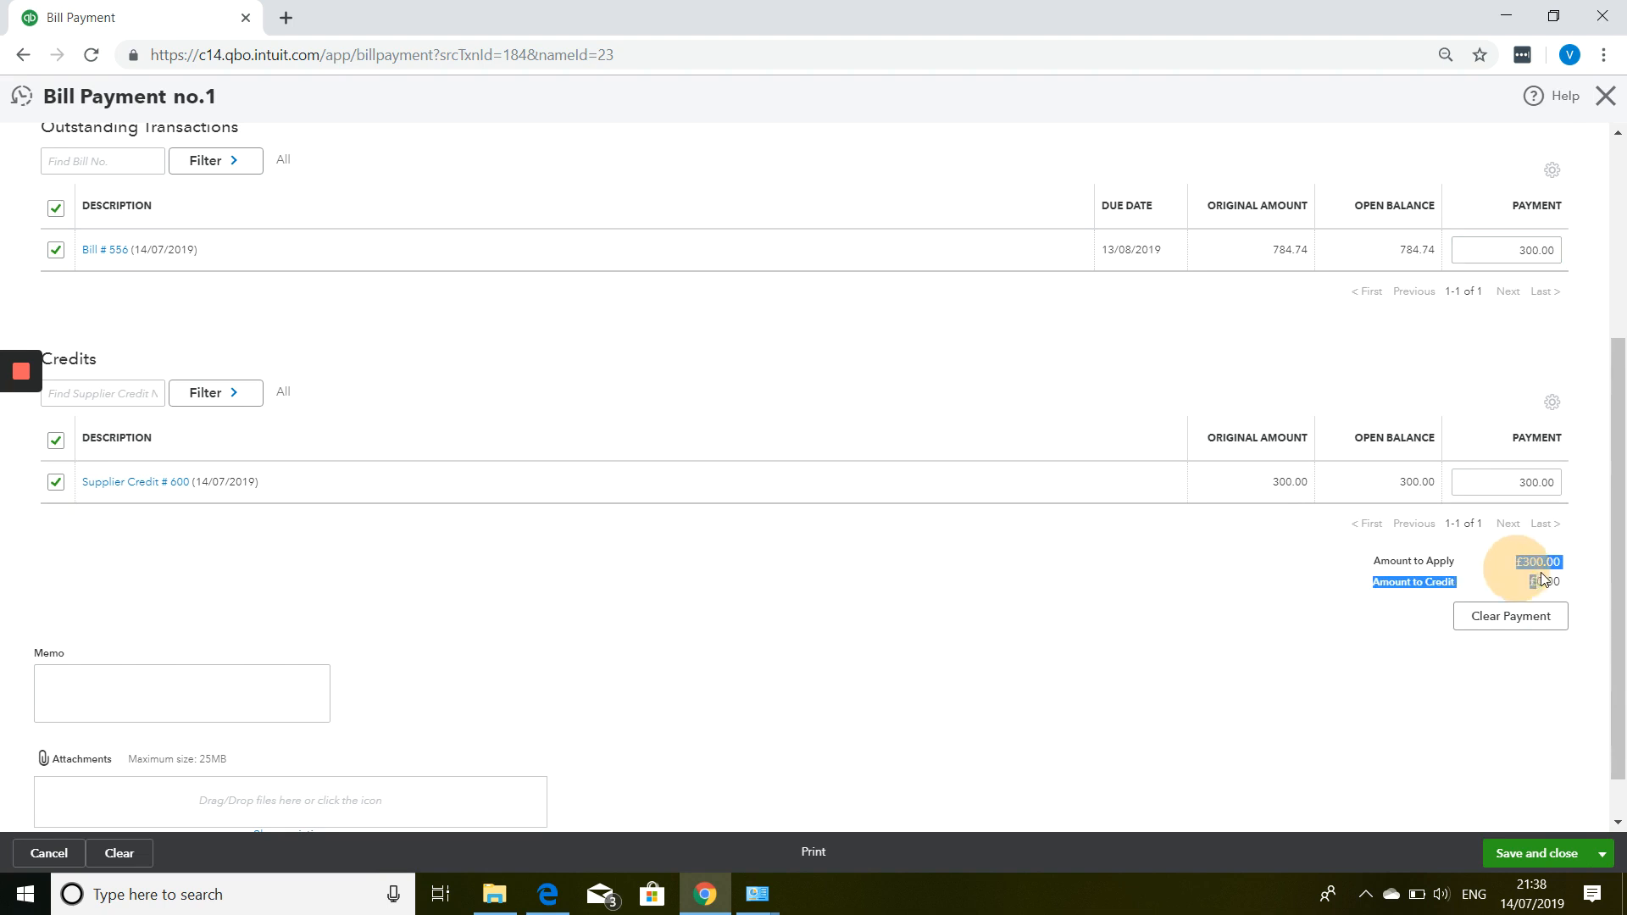
pyautogui.click(1547, 570)
pyautogui.click(1522, 564)
pyautogui.scroll(-1, 1542, 581)
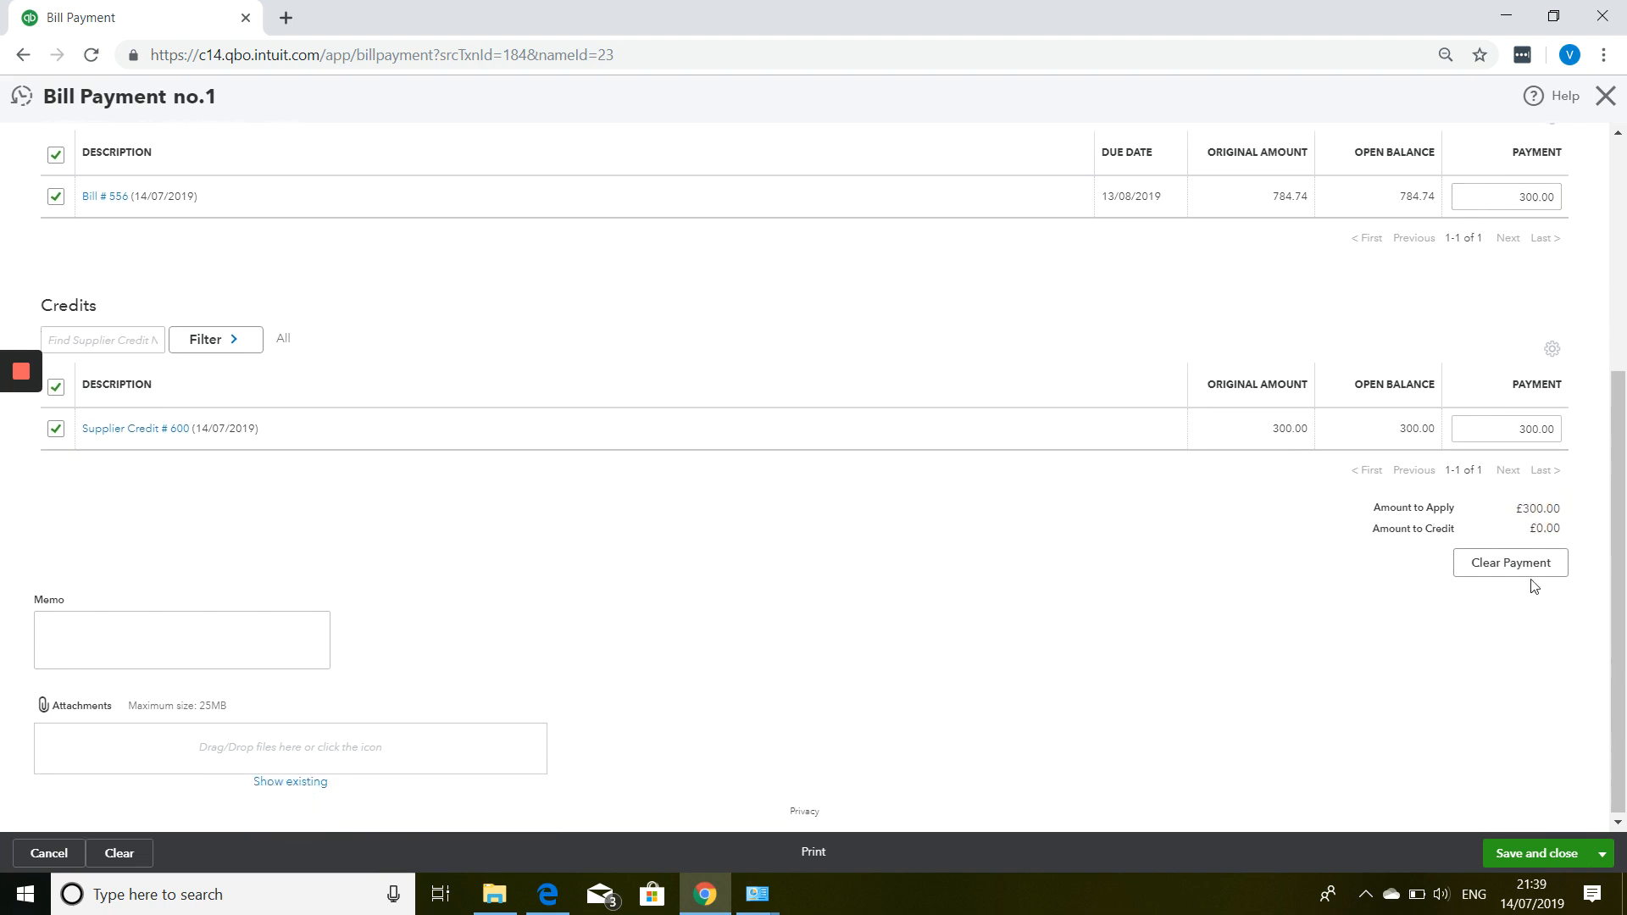
pyautogui.click(1538, 863)
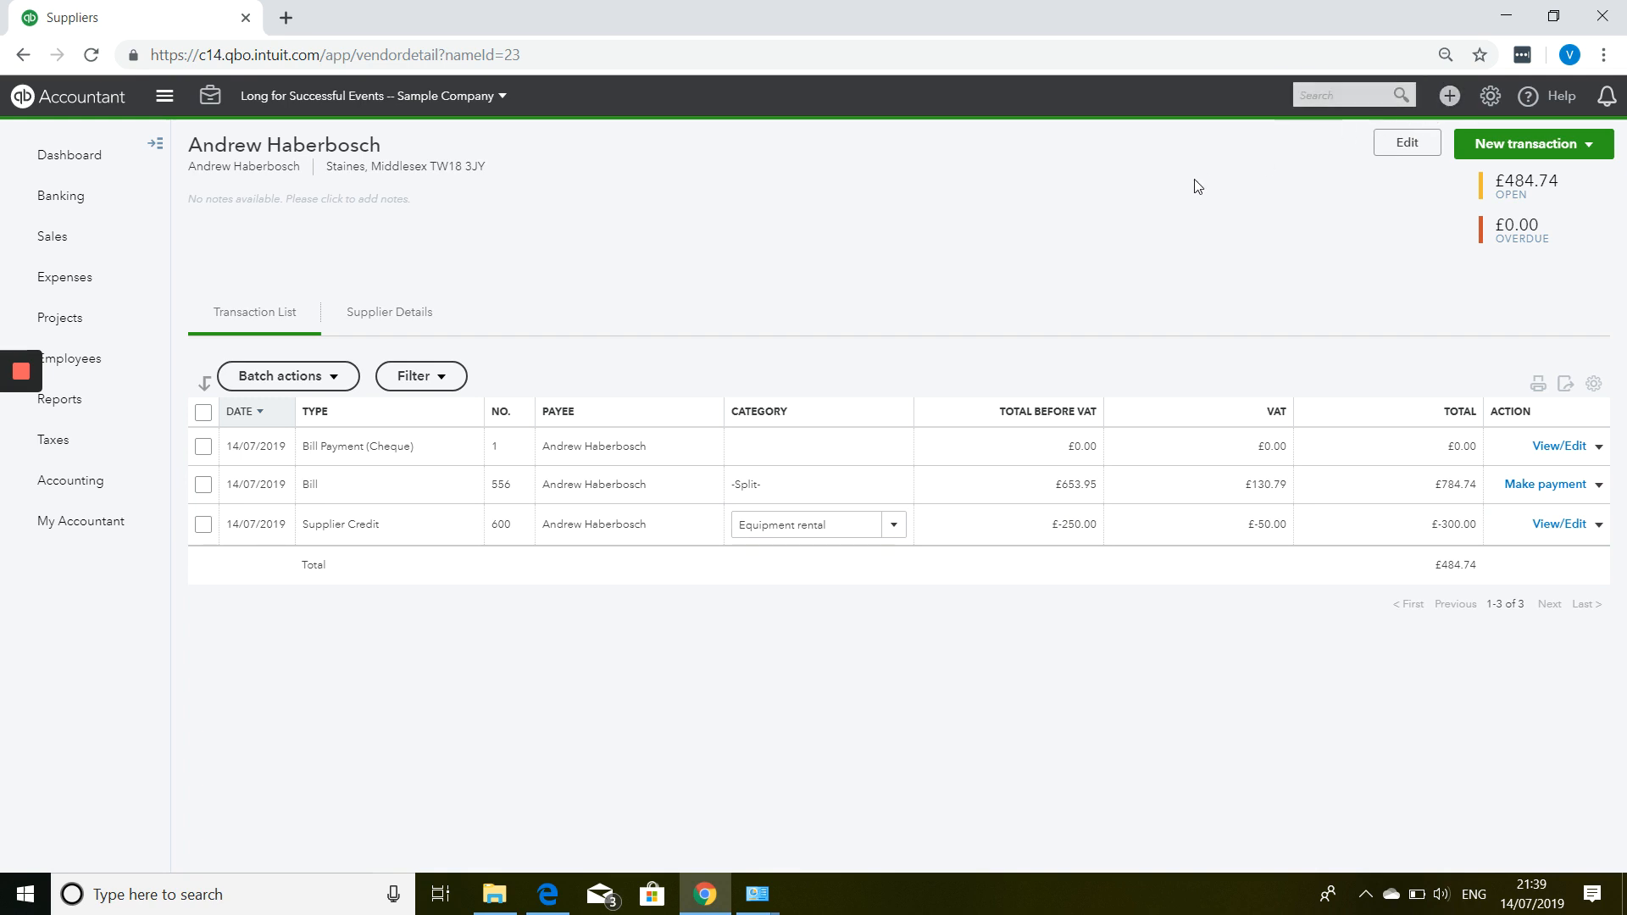
# Open the + Create menu of new transaction types.
pyautogui.click(1449, 98)
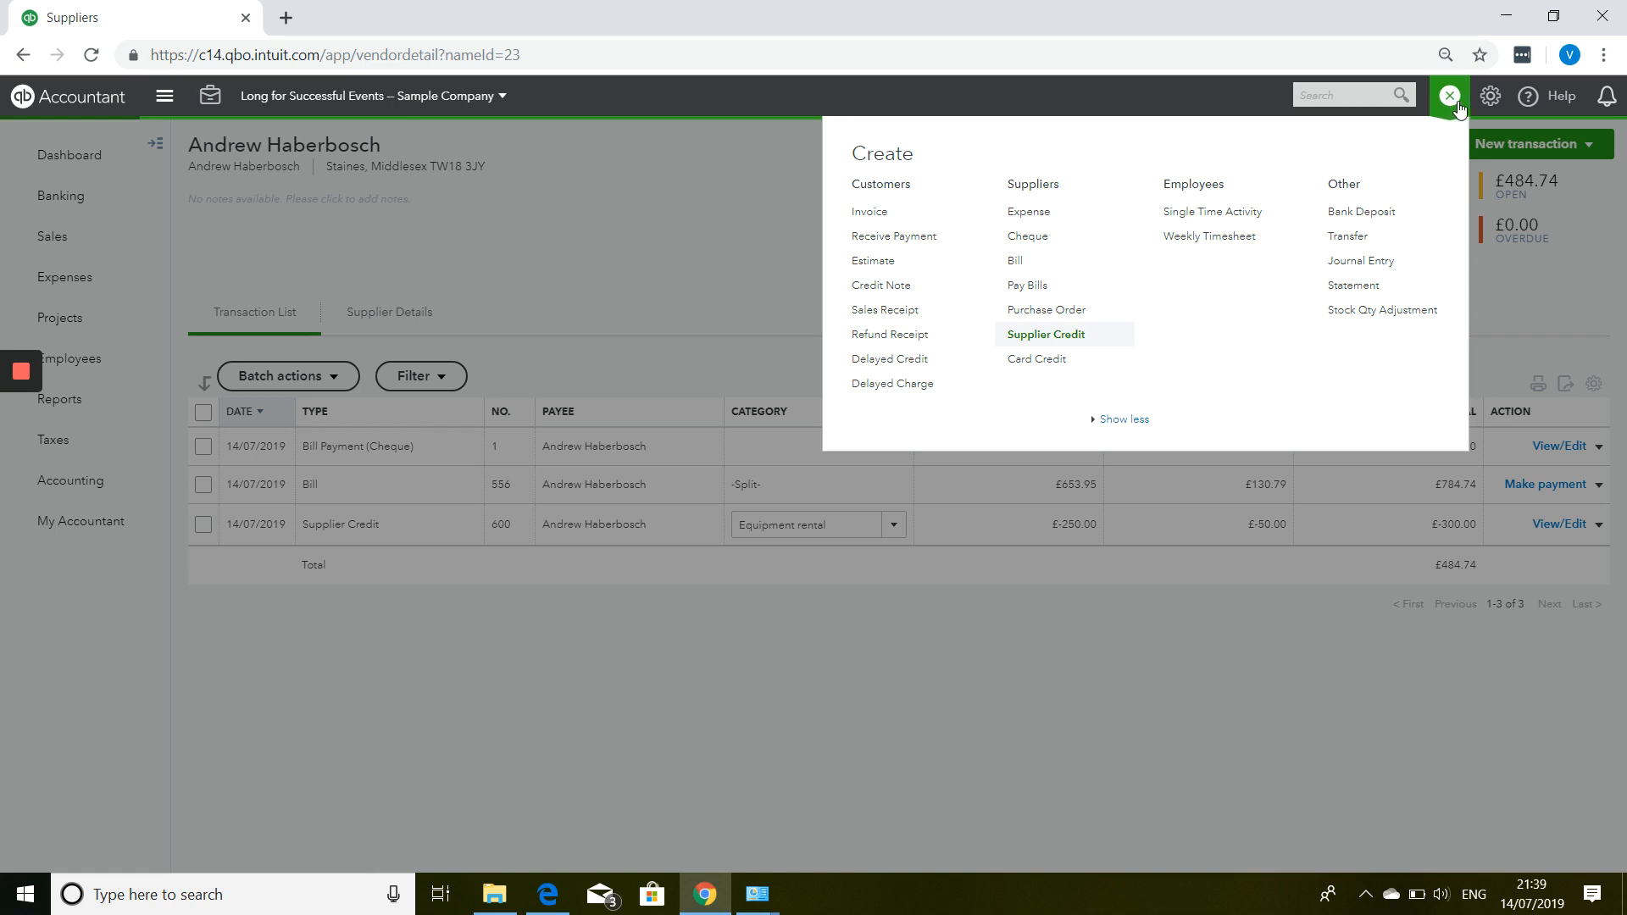
# Start a new expense for new supplier National Rail dated 4 July 2019.
pyautogui.click(1059, 217)
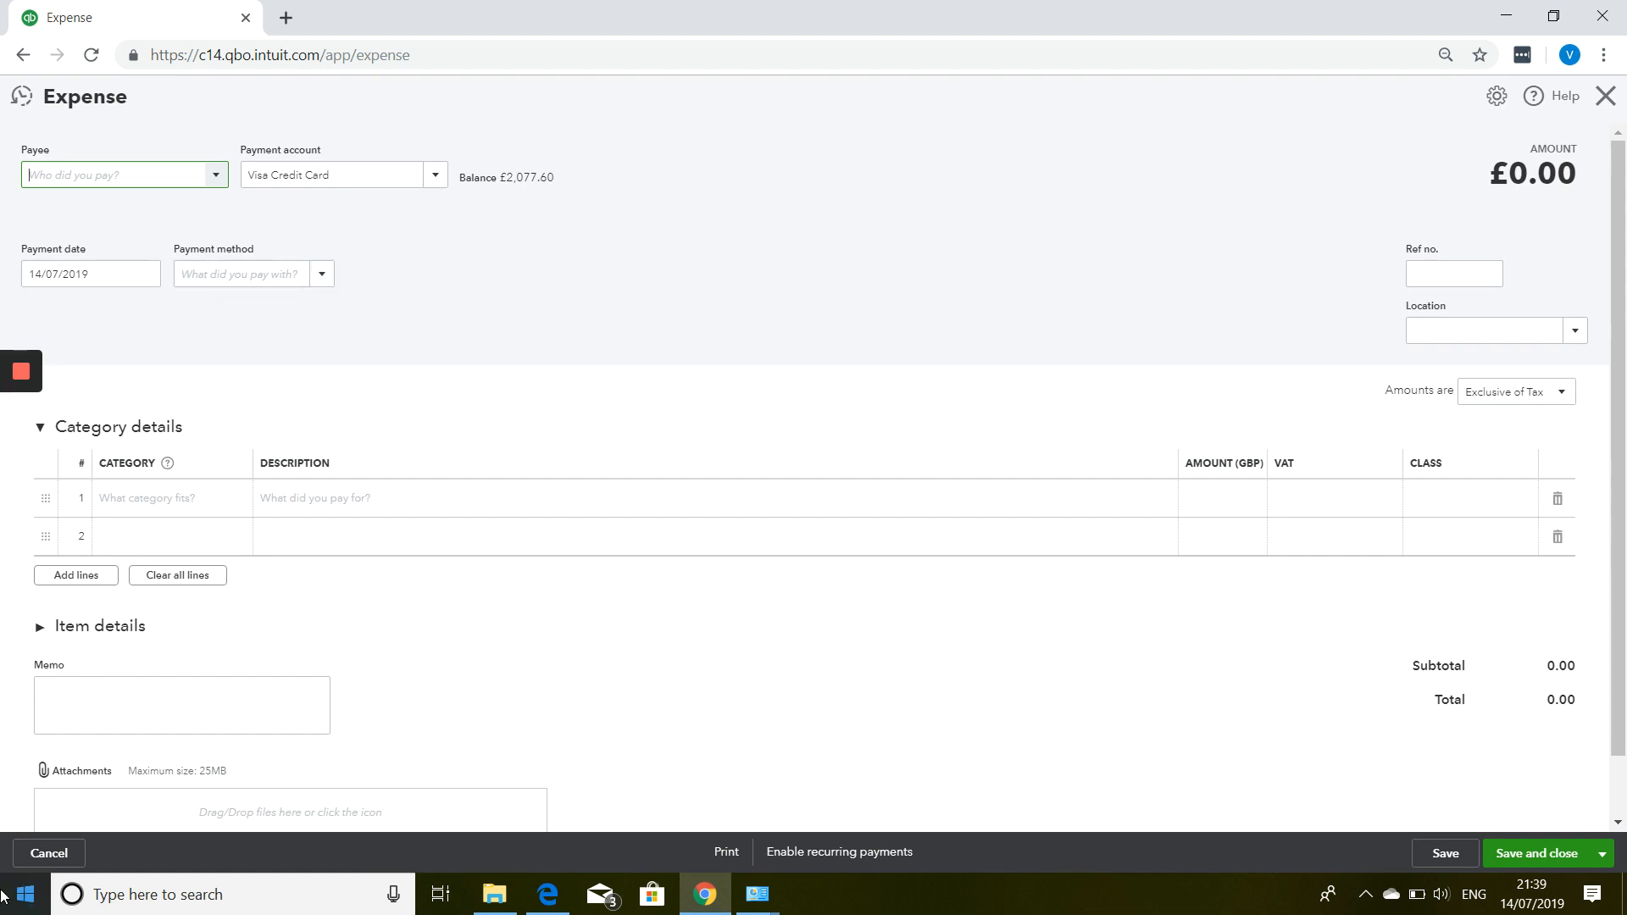
pyautogui.write('National')
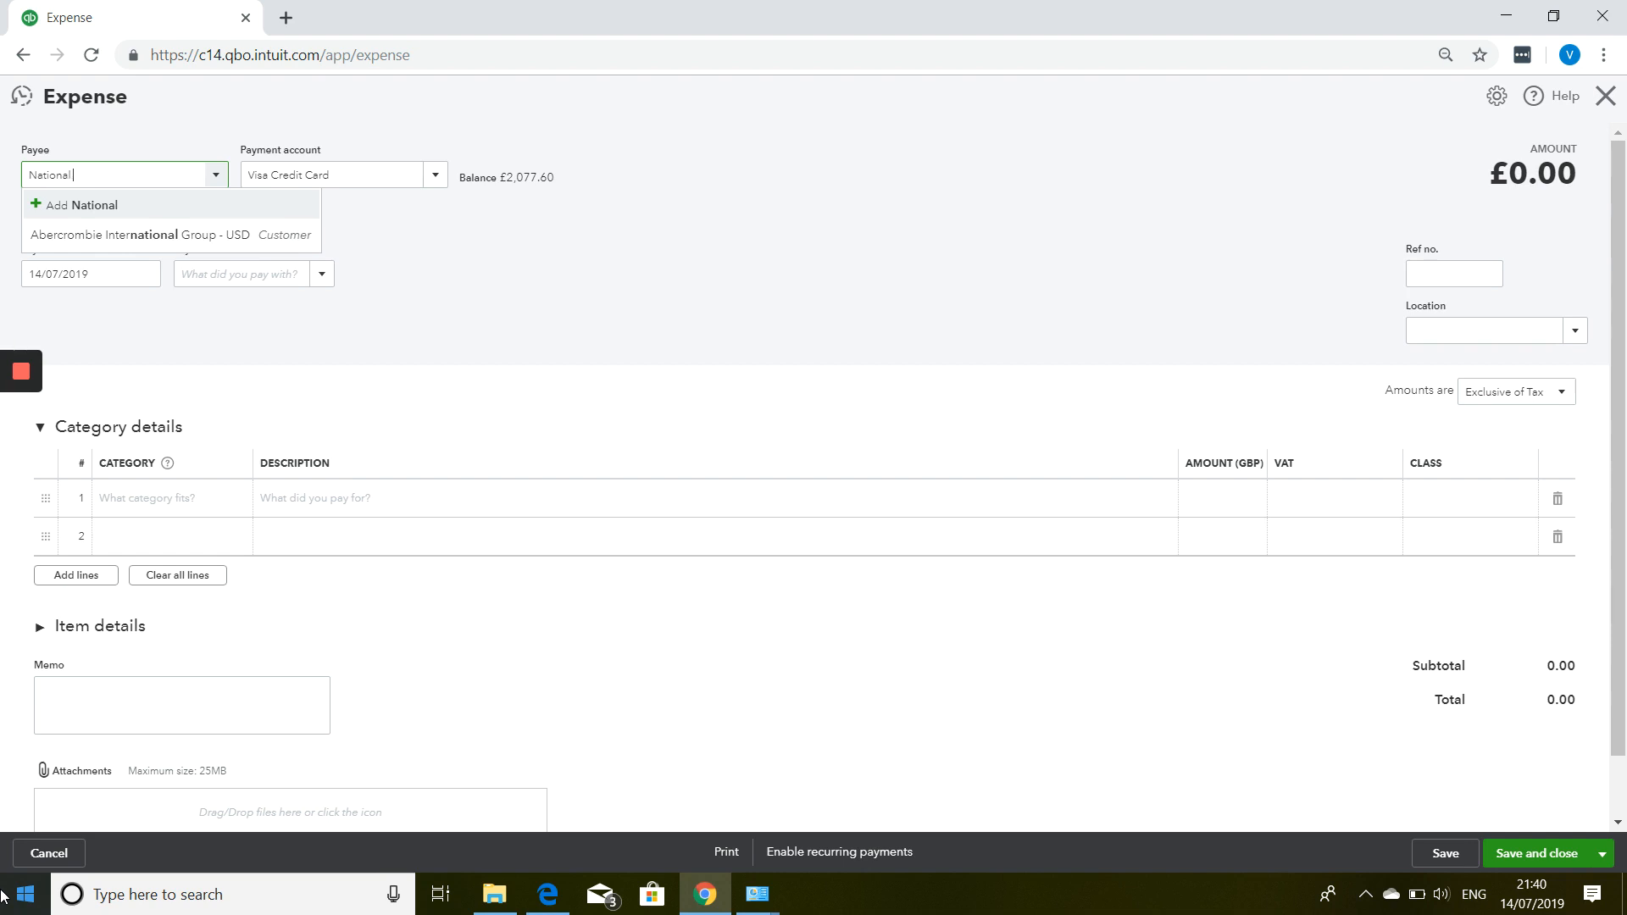
pyautogui.write(' Rail')
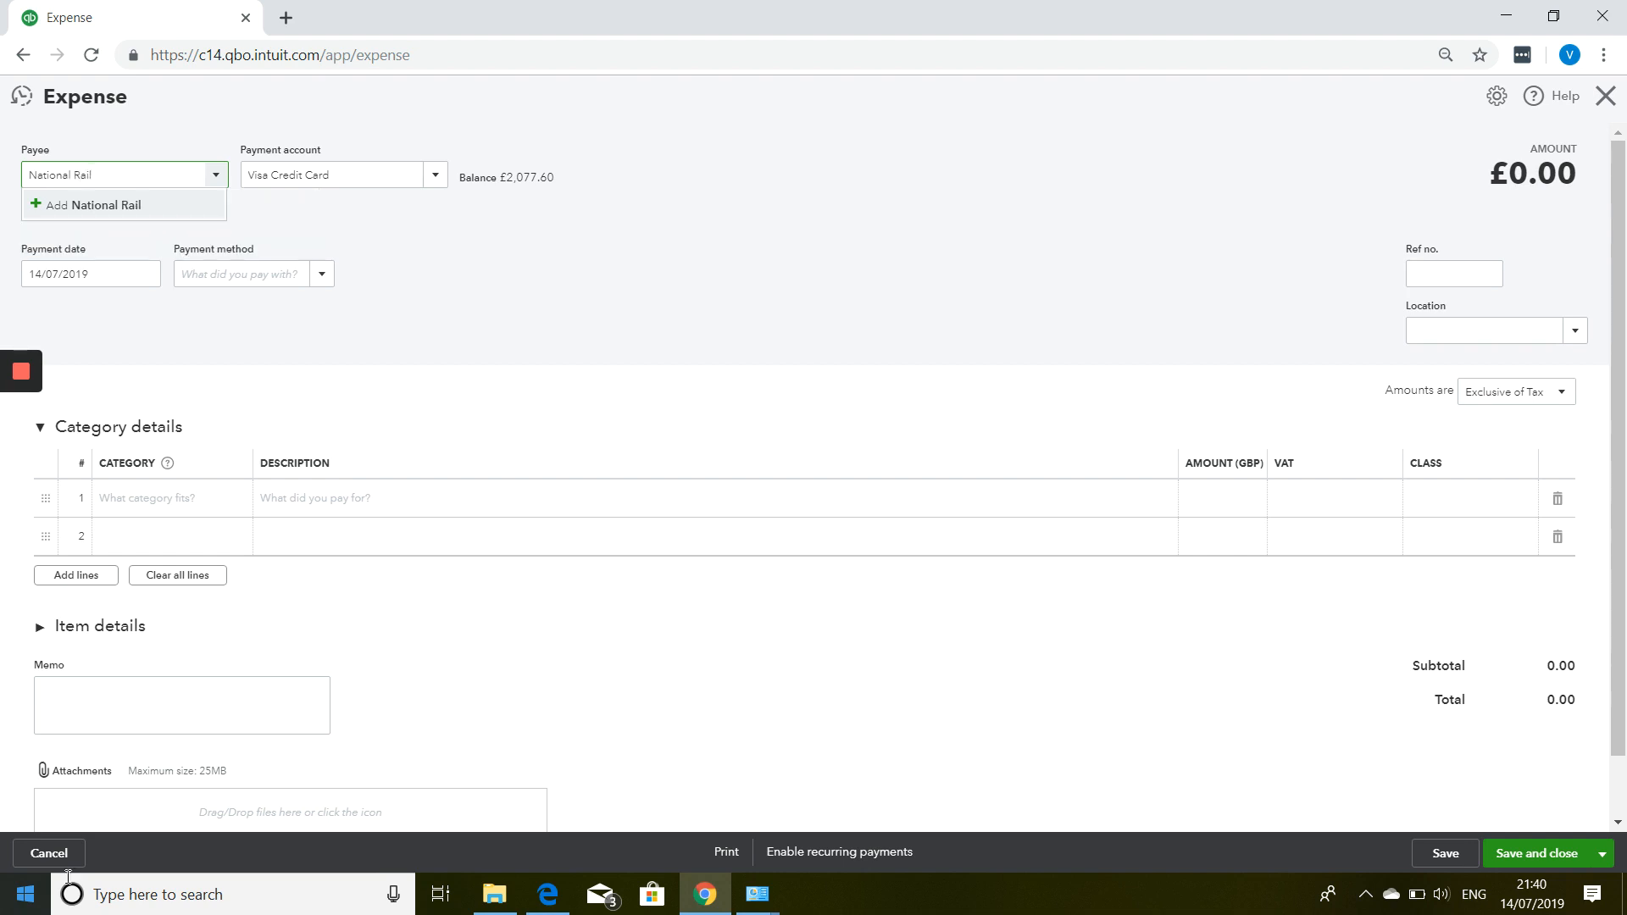
pyautogui.click(158, 212)
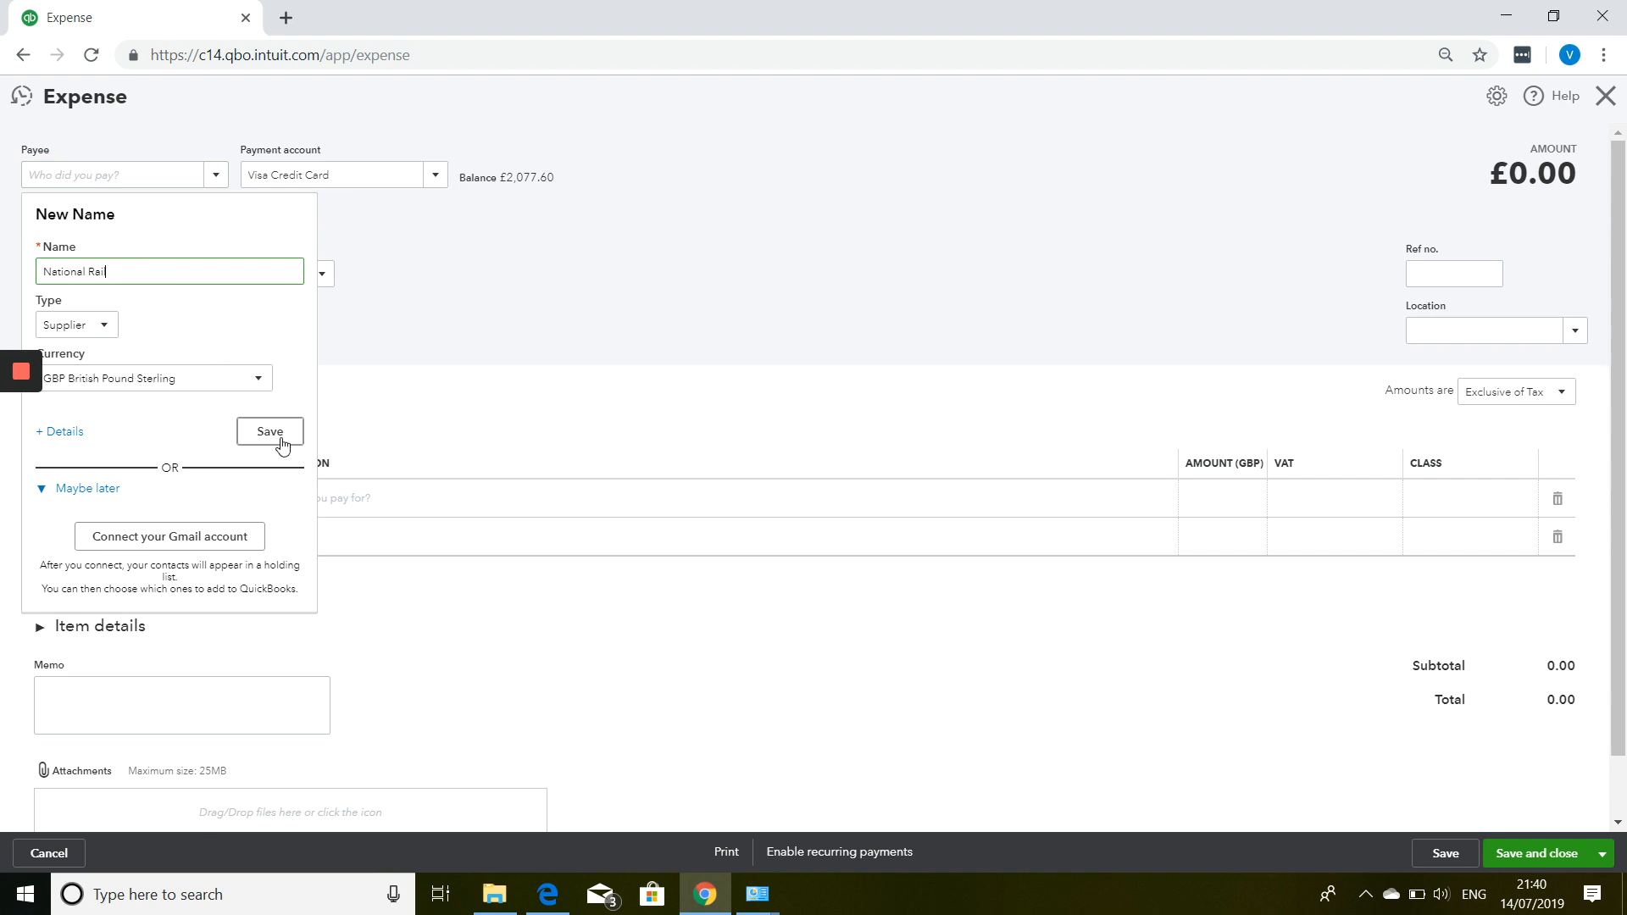
pyautogui.click(273, 434)
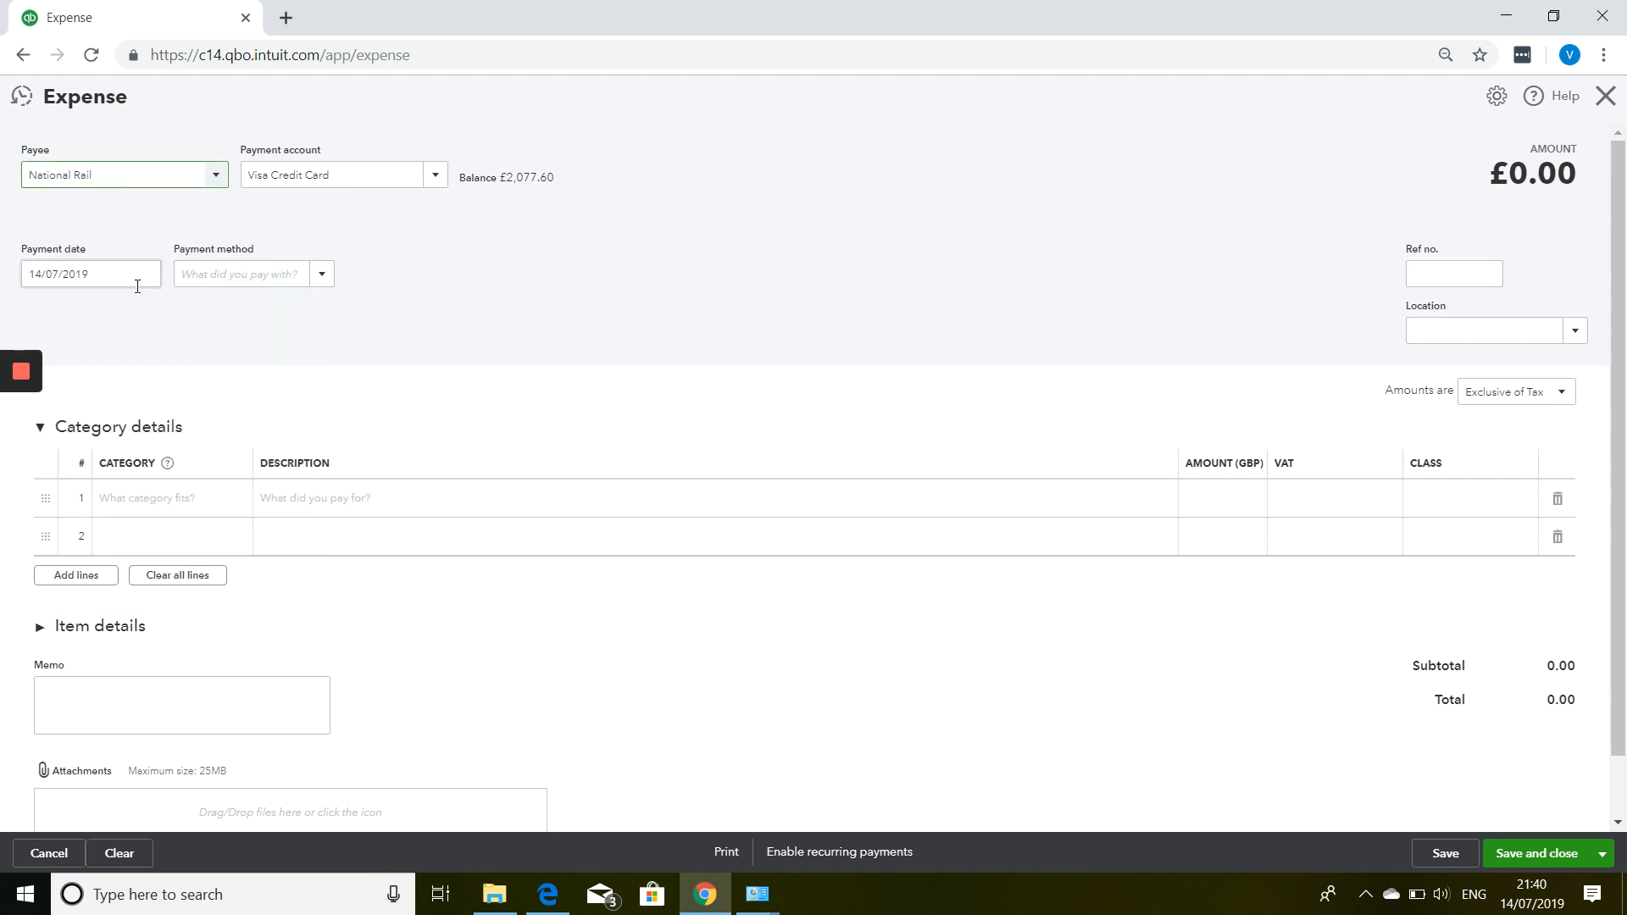
pyautogui.click(153, 274)
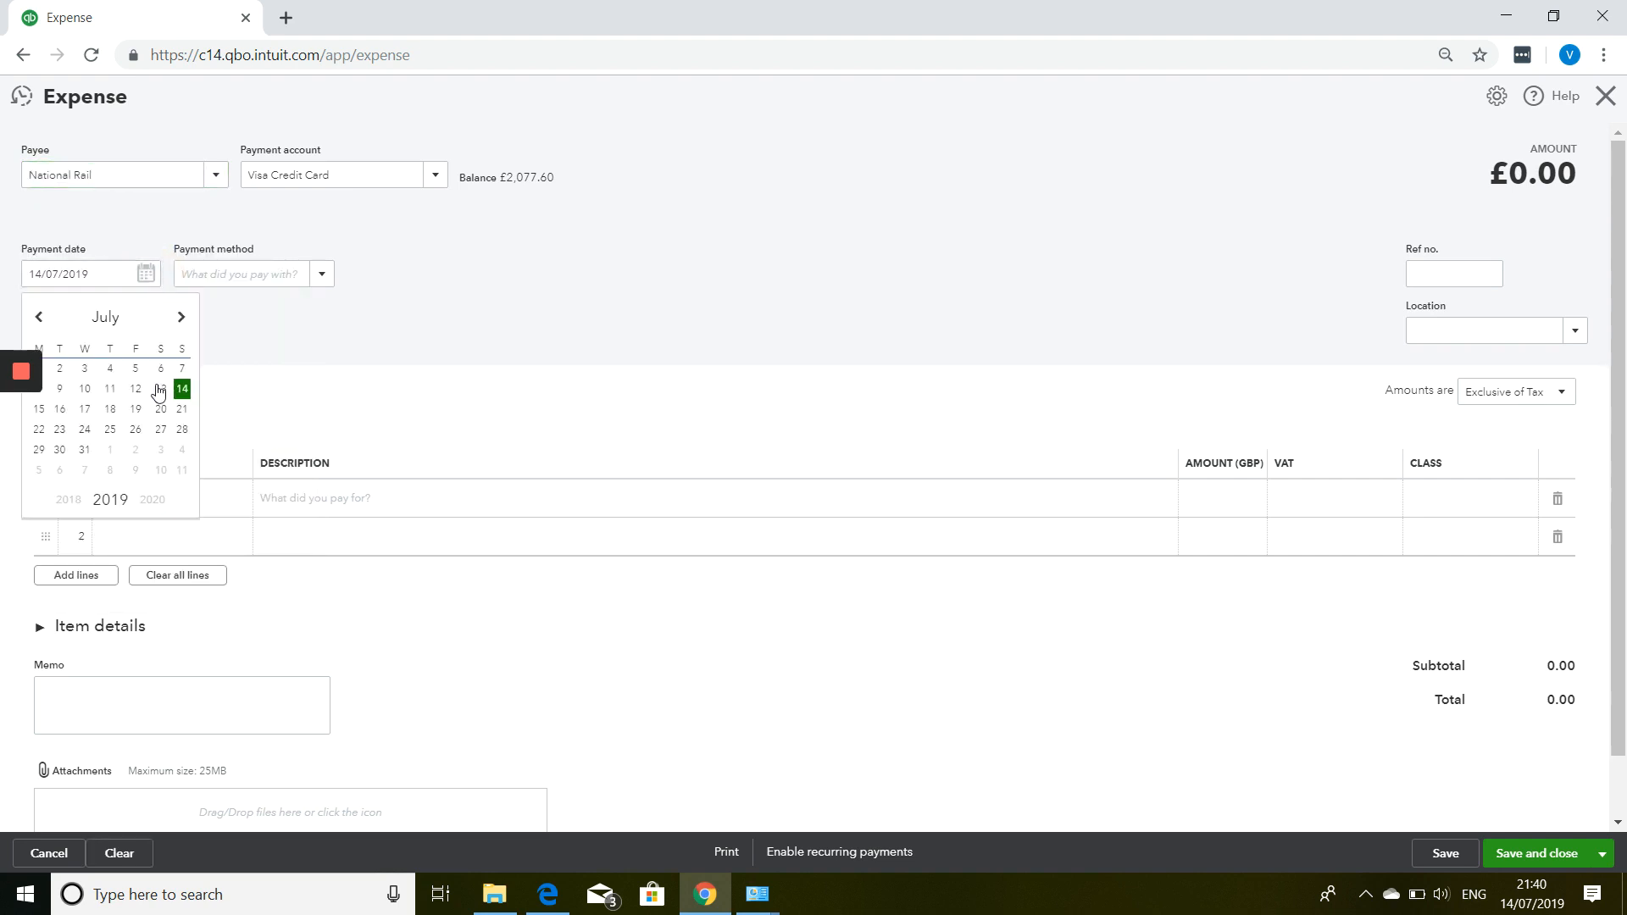
pyautogui.click(109, 369)
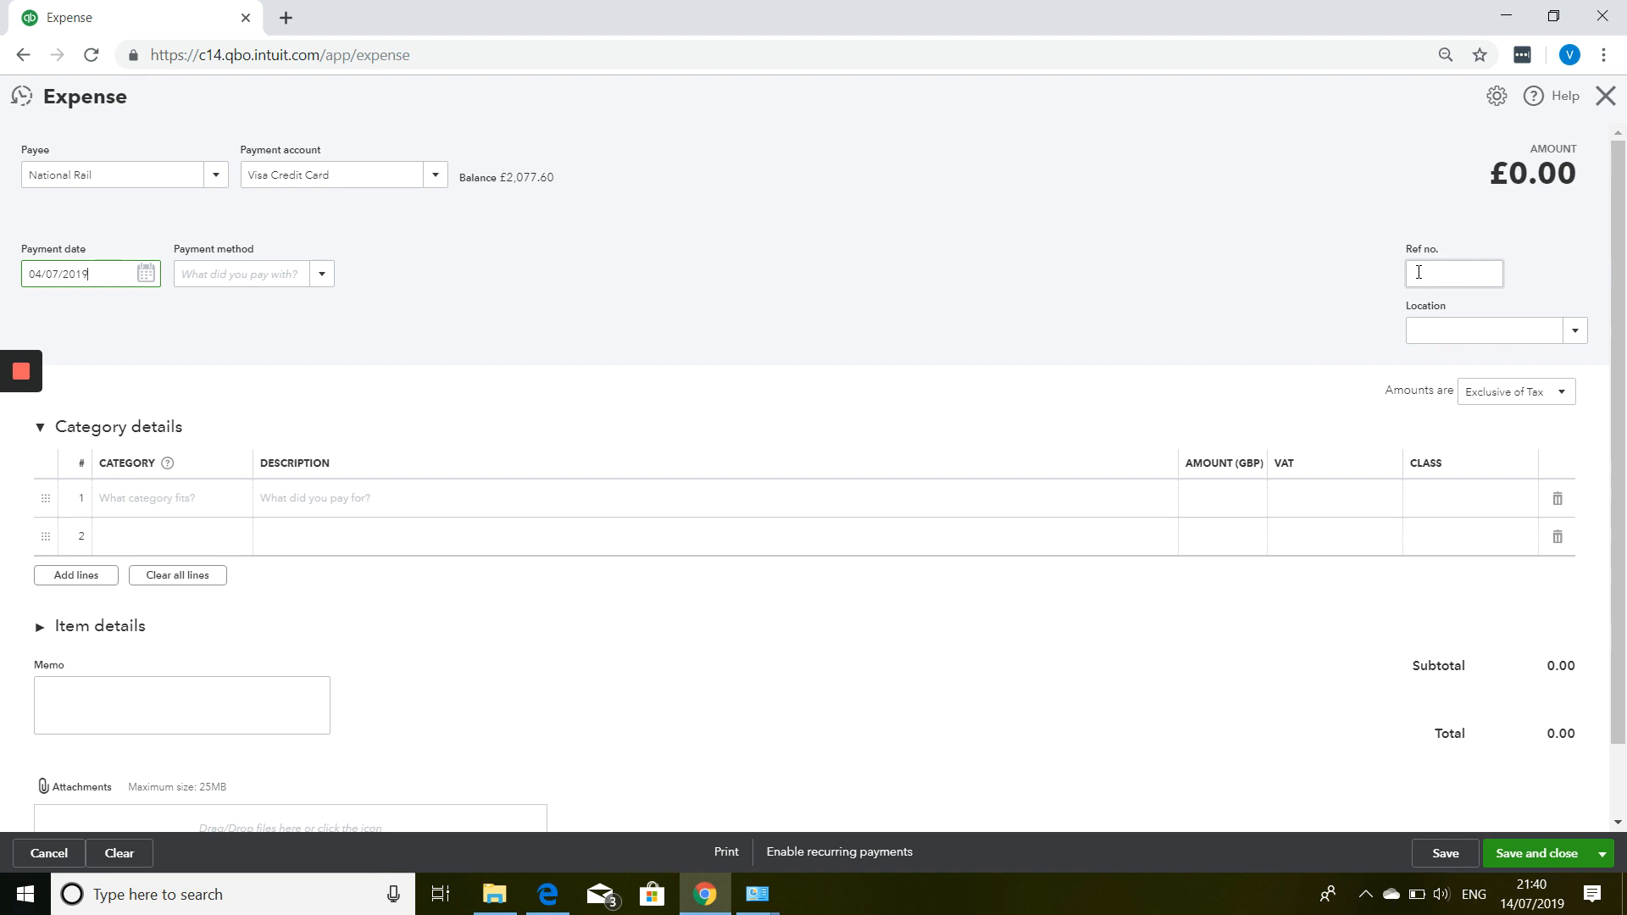
# Add a £25.00 Travel Expense 'train ticket' line at 0.0% Z VAT, then Save and new.
pyautogui.click(168, 506)
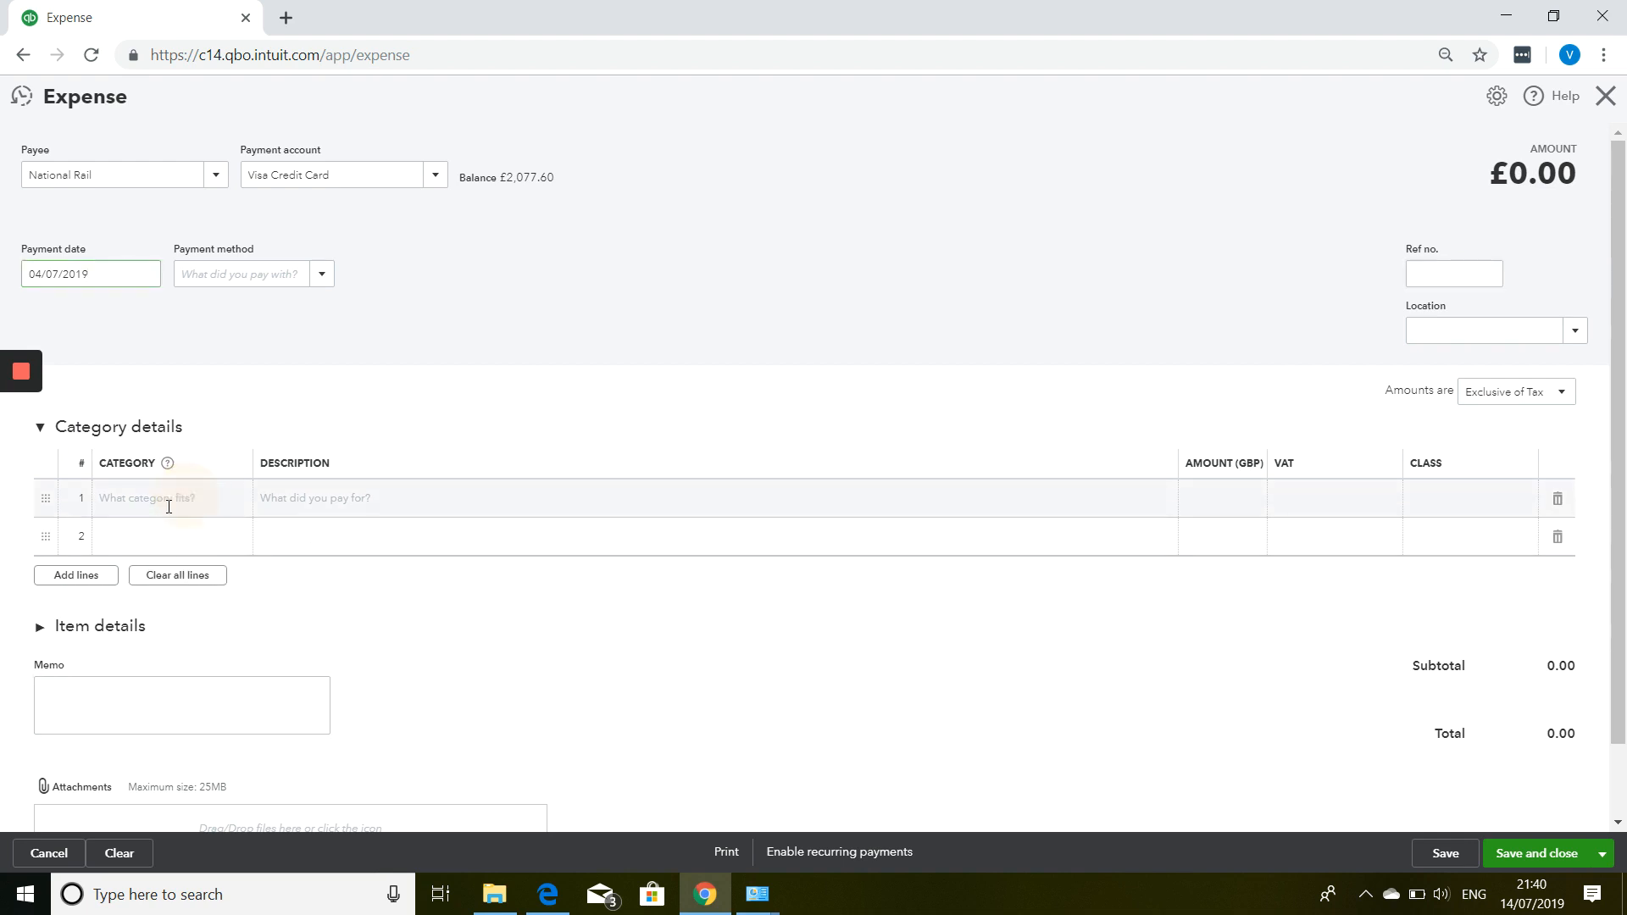
pyautogui.write('tra')
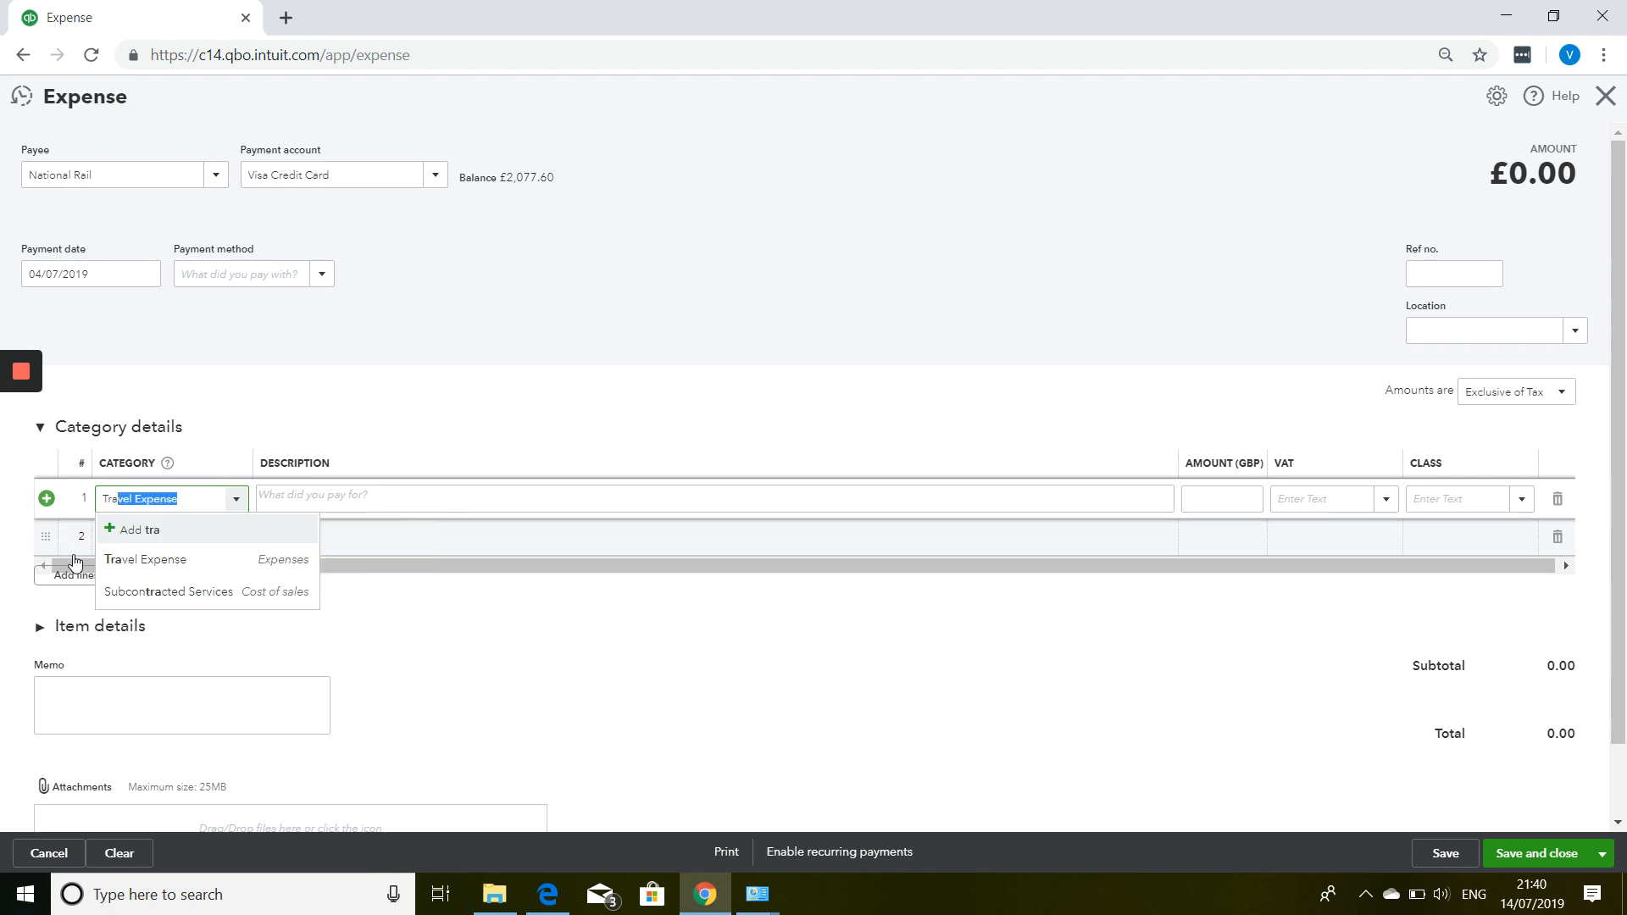
pyautogui.press('Tab')
pyautogui.write('tr')
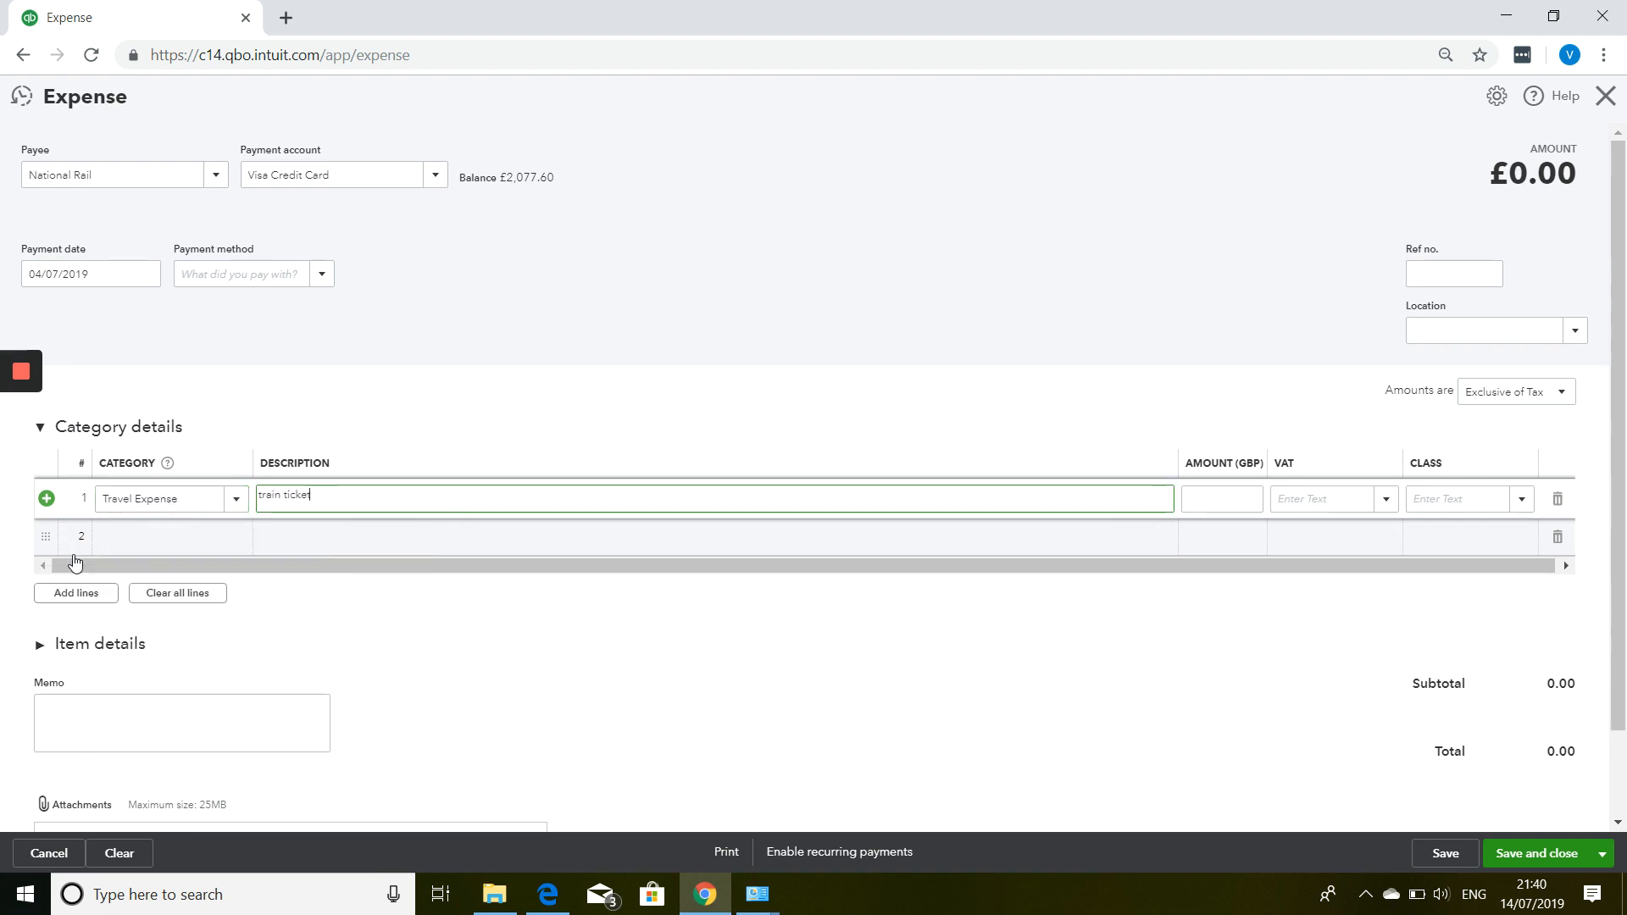
pyautogui.press('Tab')
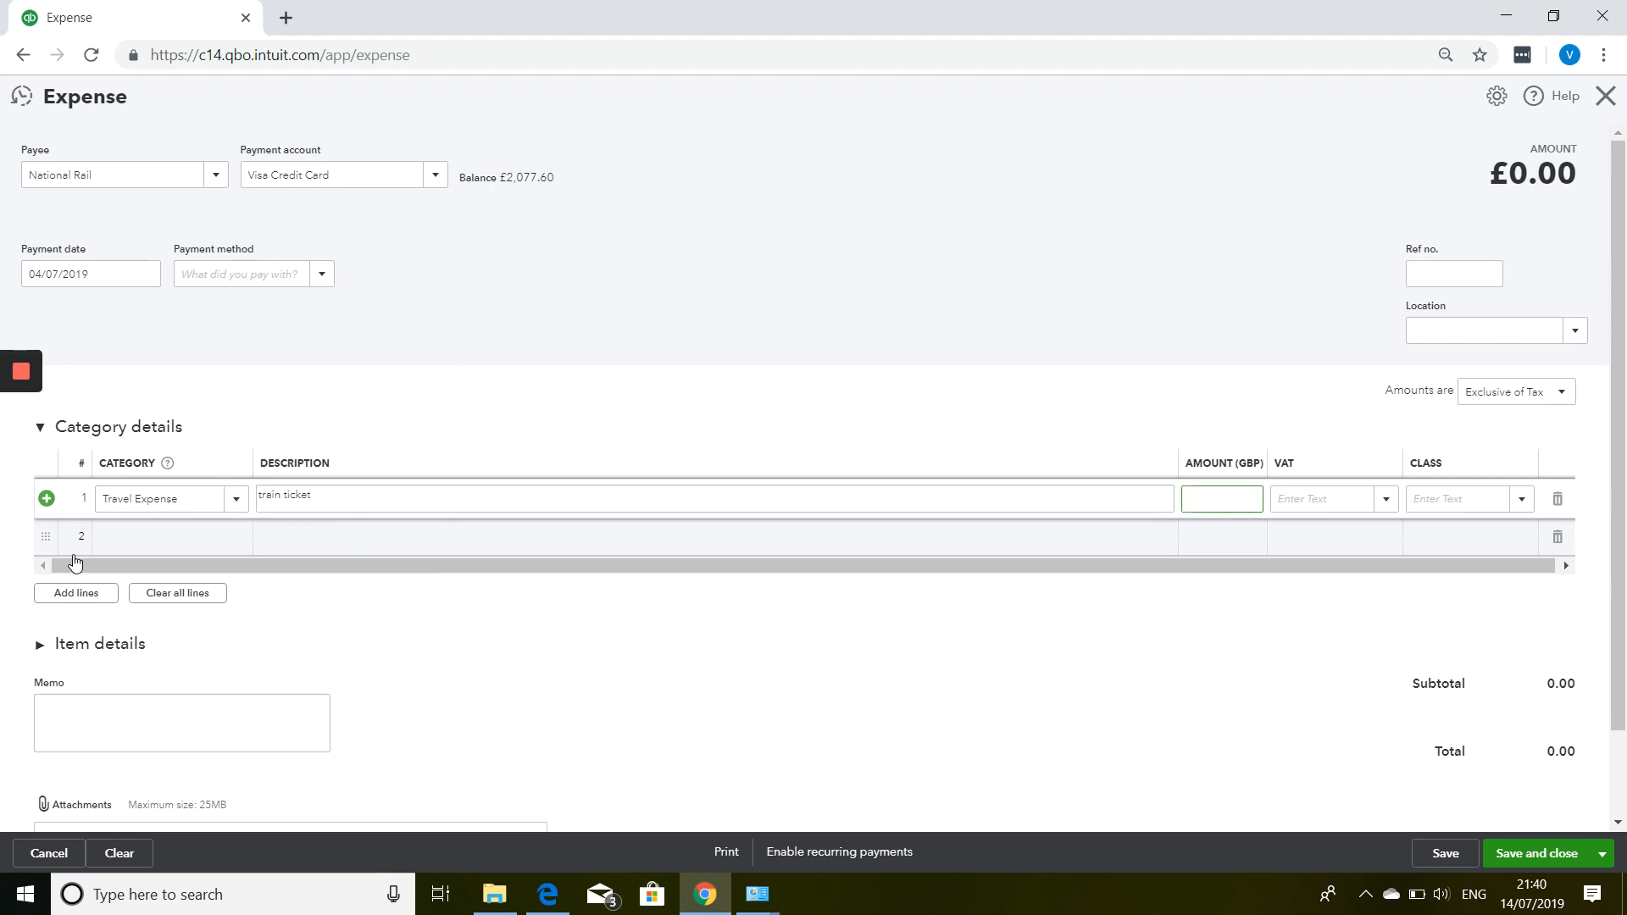
pyautogui.write('25.00')
pyautogui.press('Tab')
pyautogui.write('z')
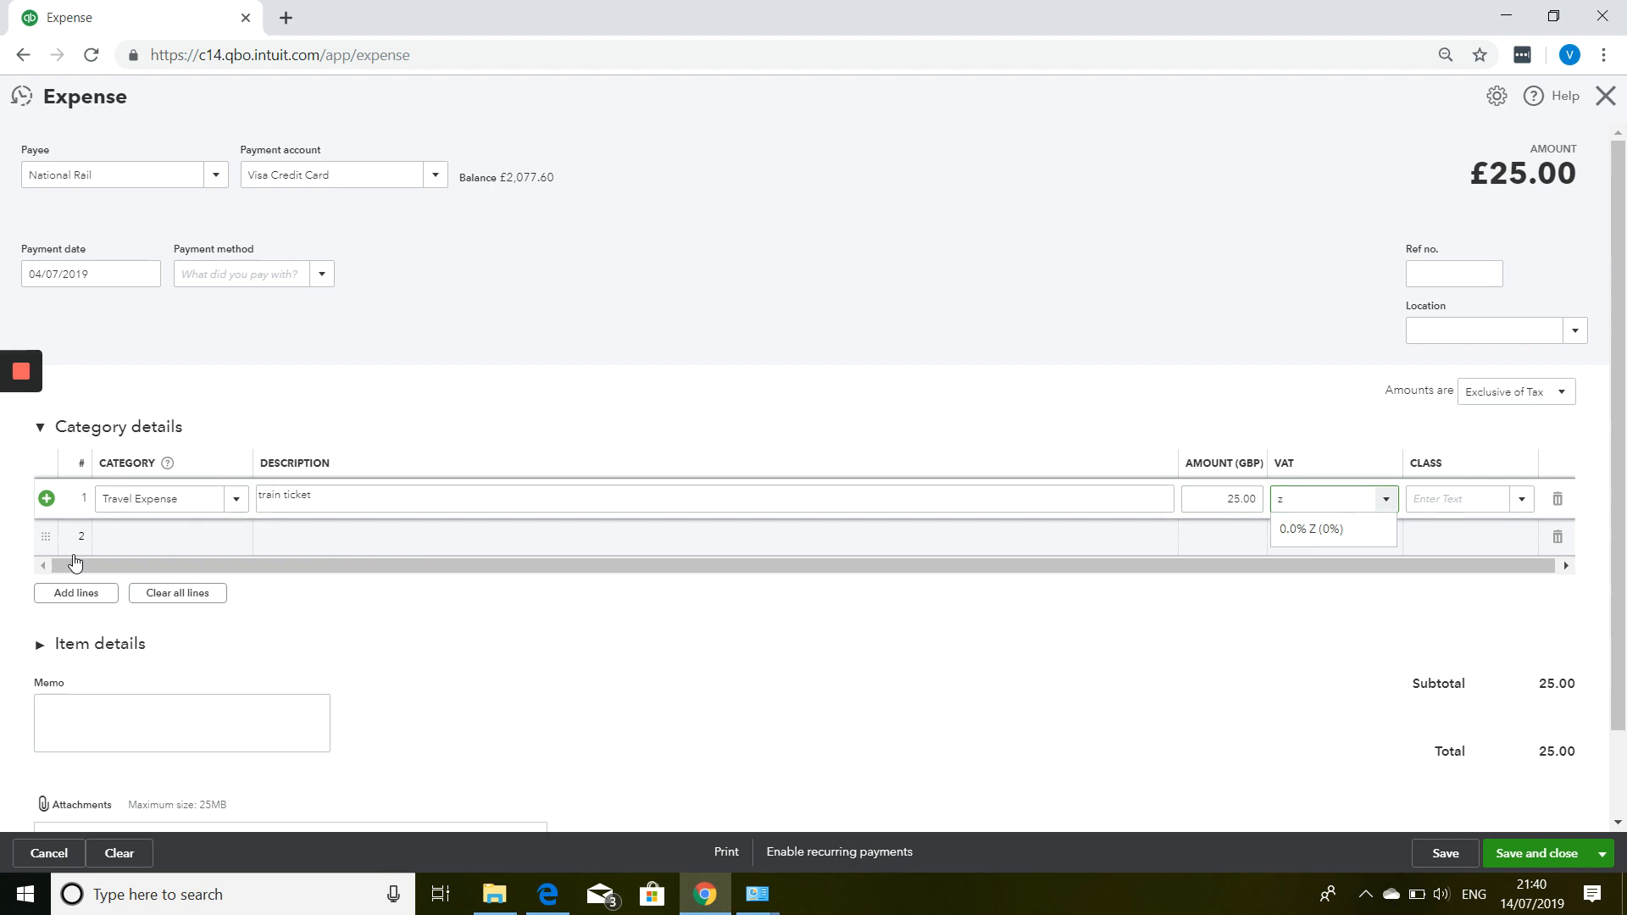
pyautogui.press('Tab')
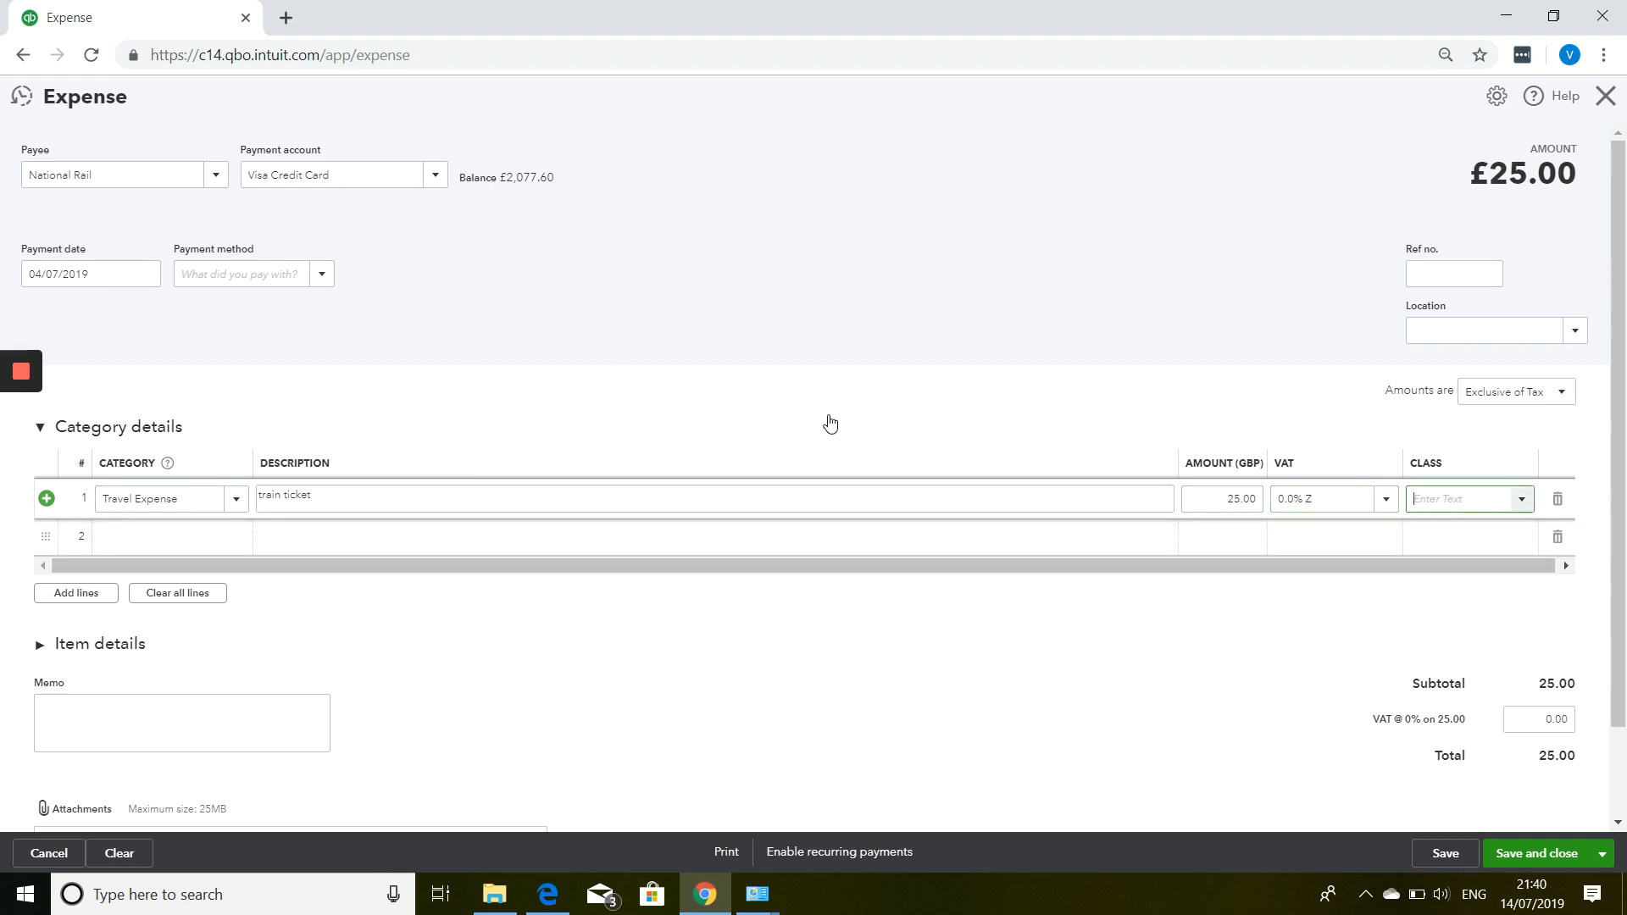
pyautogui.scroll(-1, 847, 404)
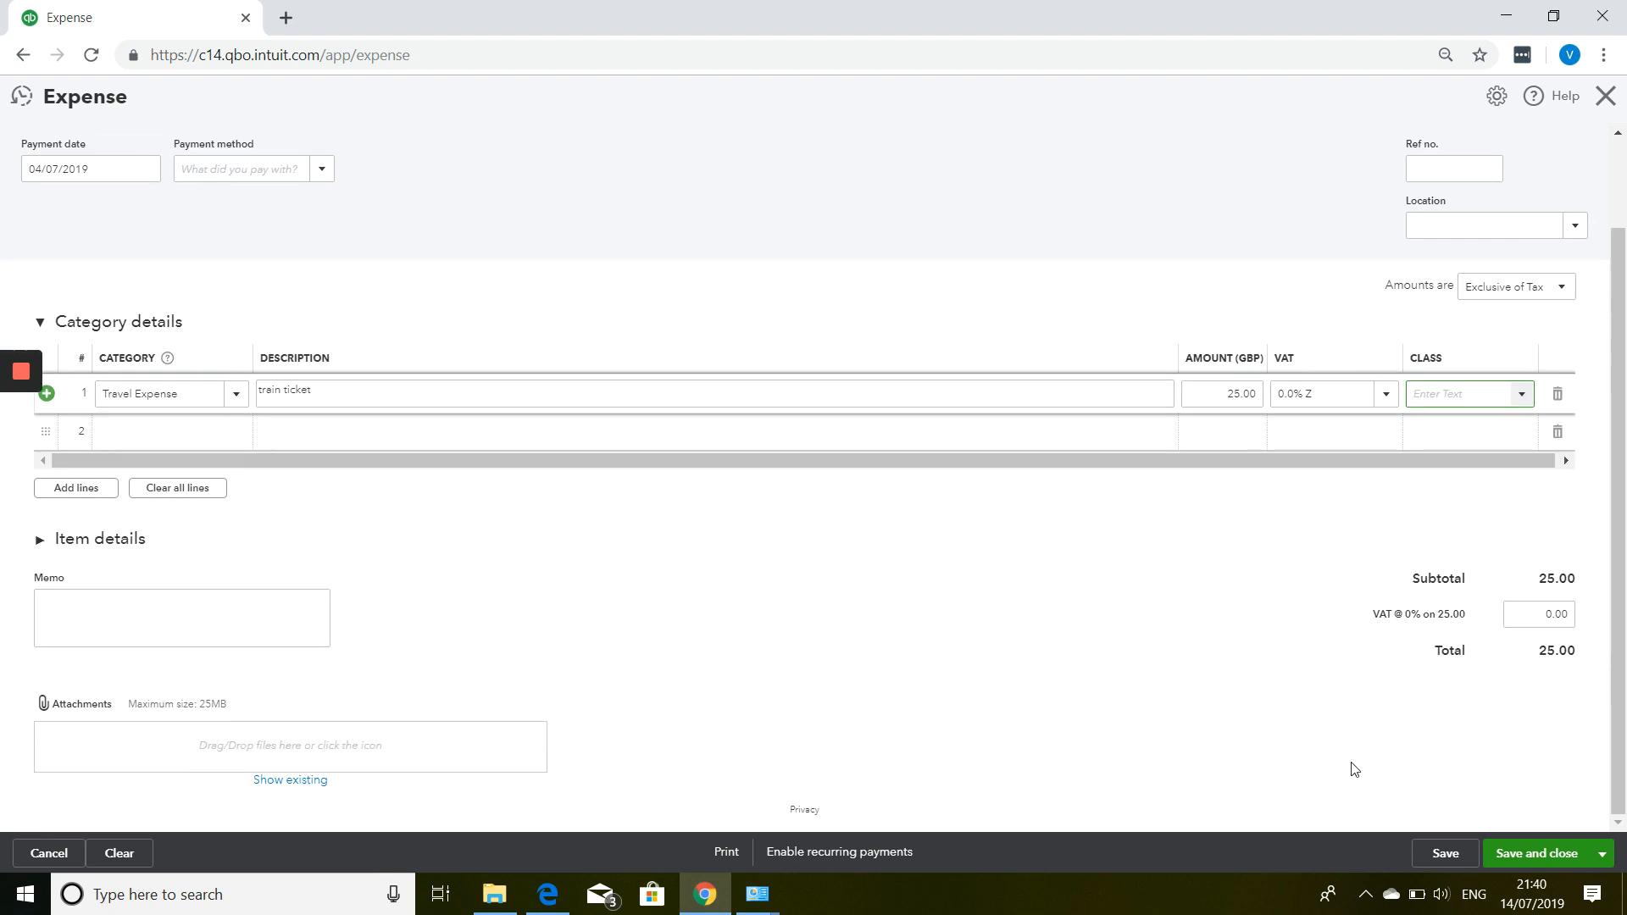
pyautogui.click(1601, 857)
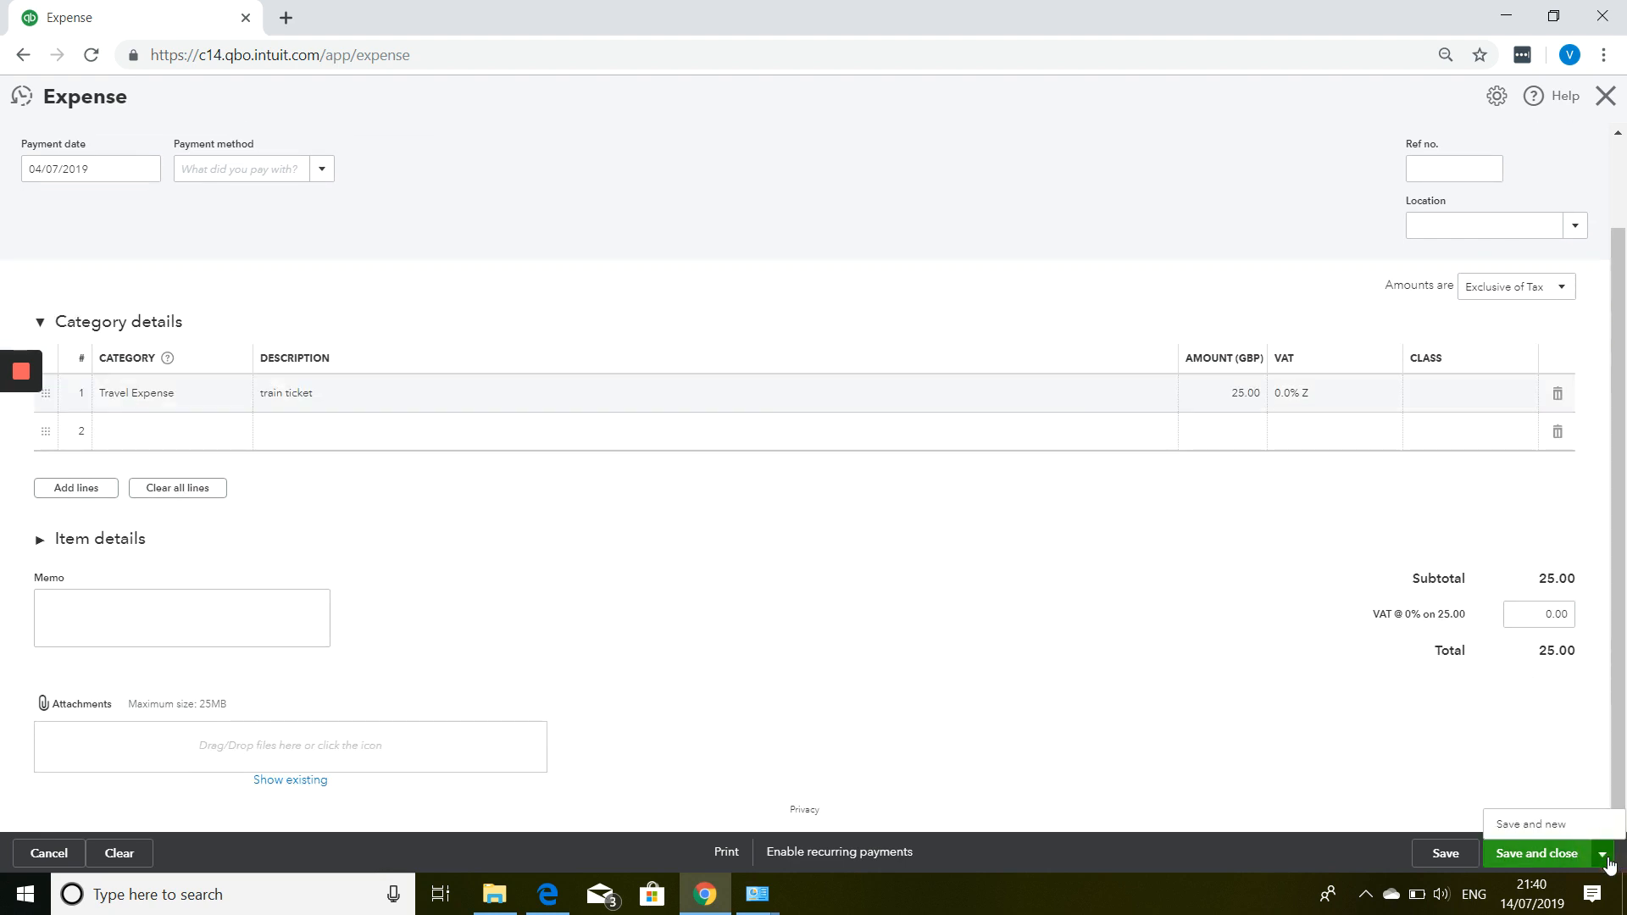
pyautogui.click(1563, 831)
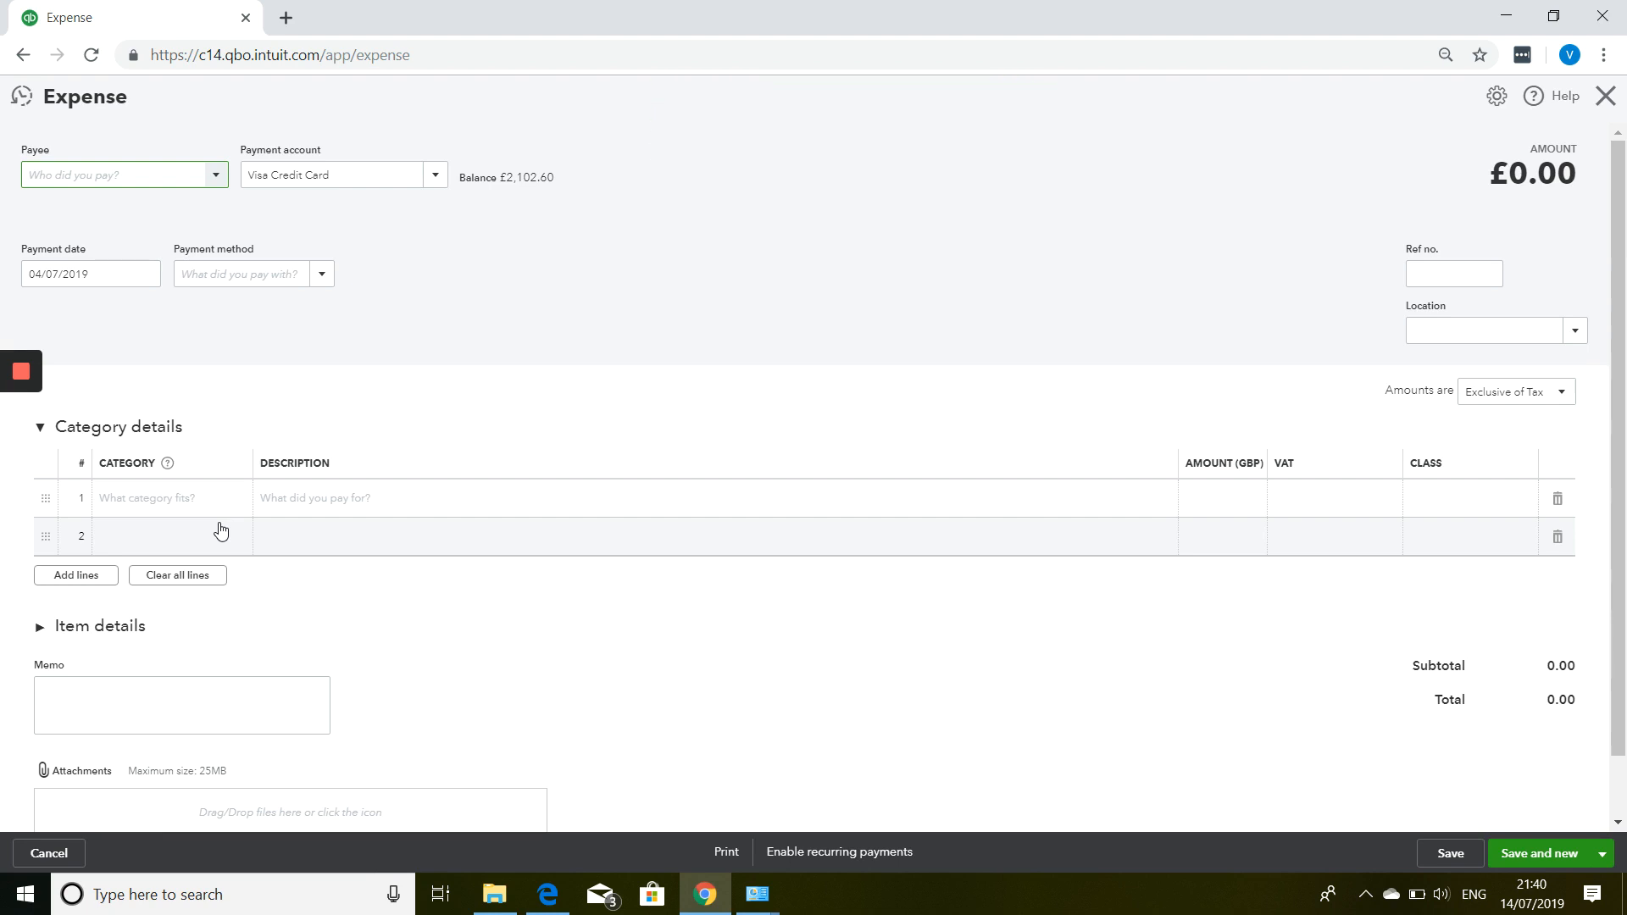
# Create McDonalds as a new supplier and set it as the expense payee.
pyautogui.write('Mc')
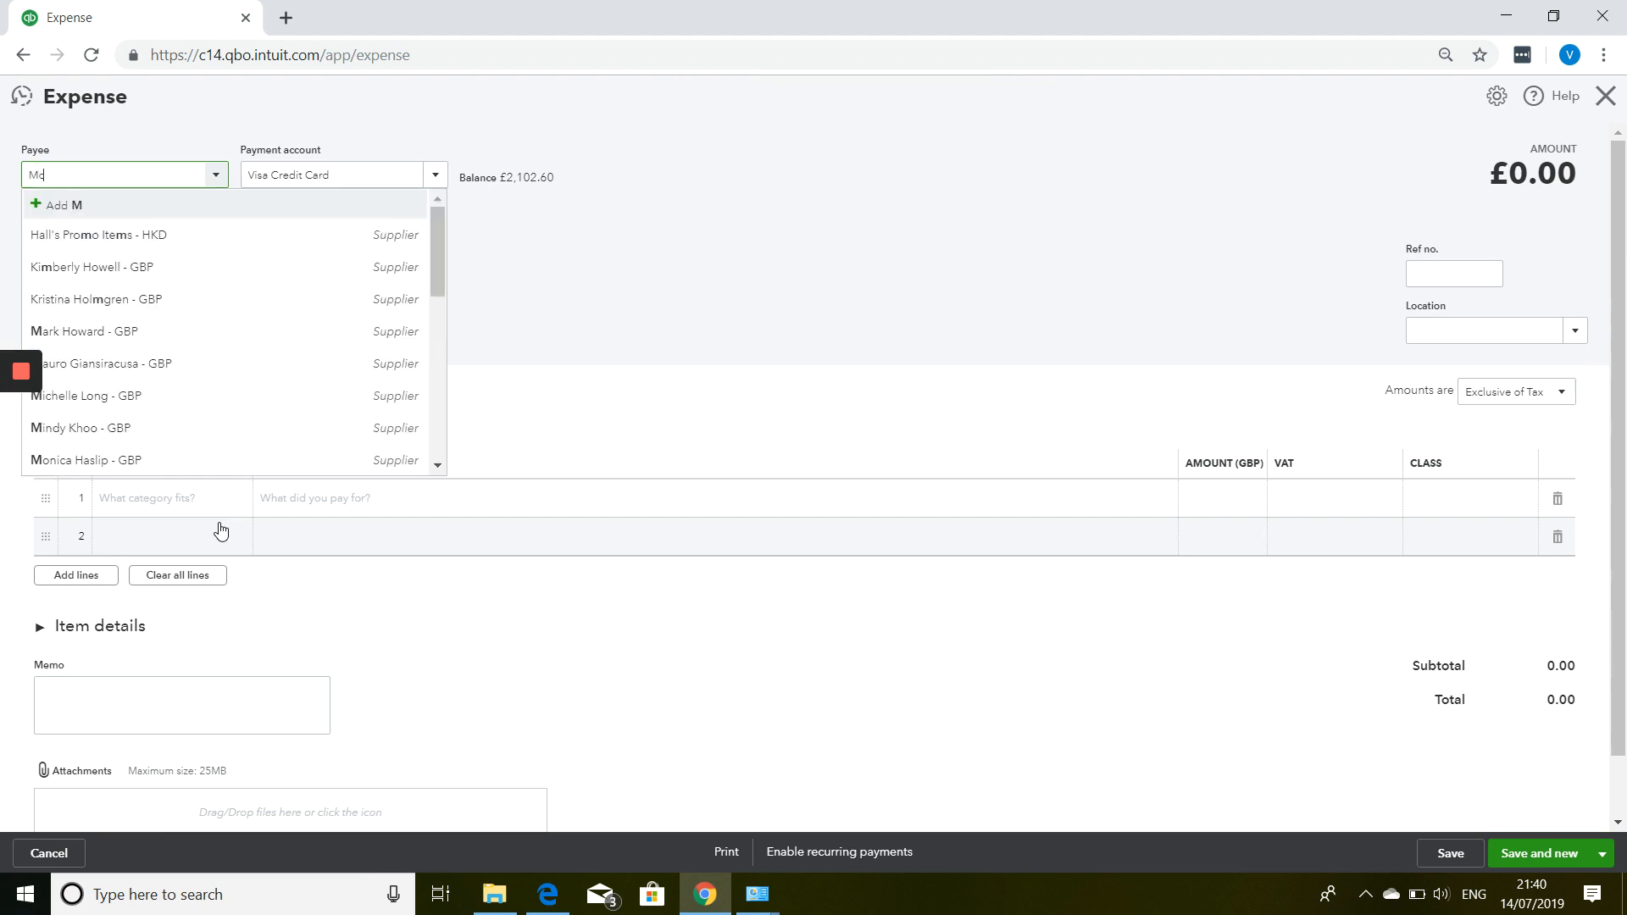
pyautogui.write('Do')
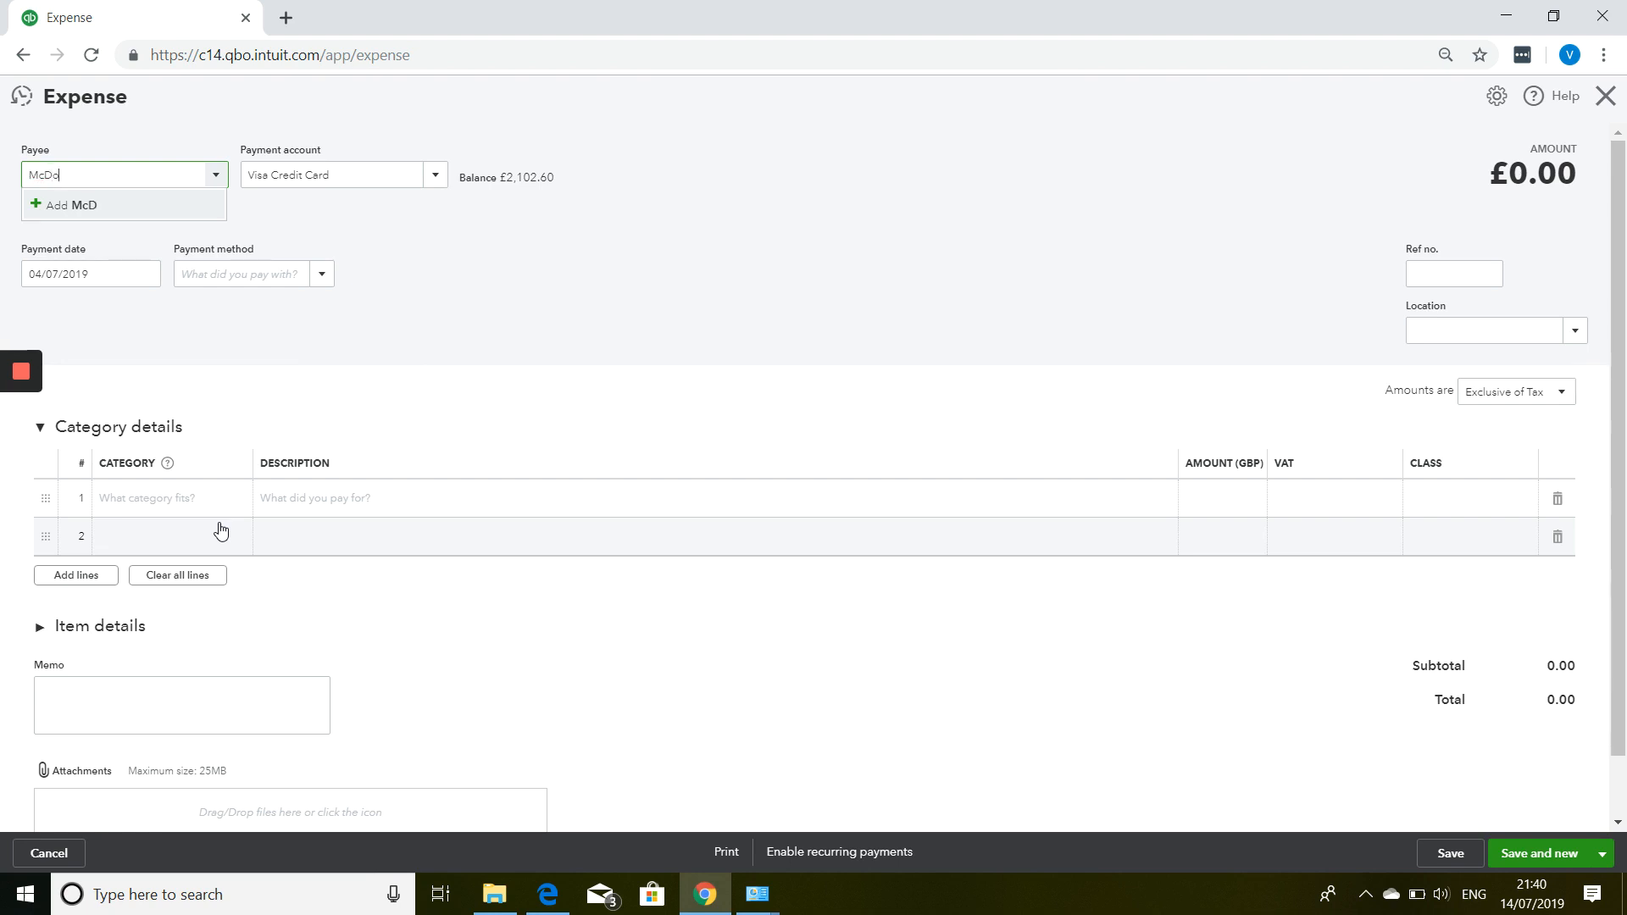
pyautogui.write('nalds')
pyautogui.click(197, 206)
pyautogui.click(278, 431)
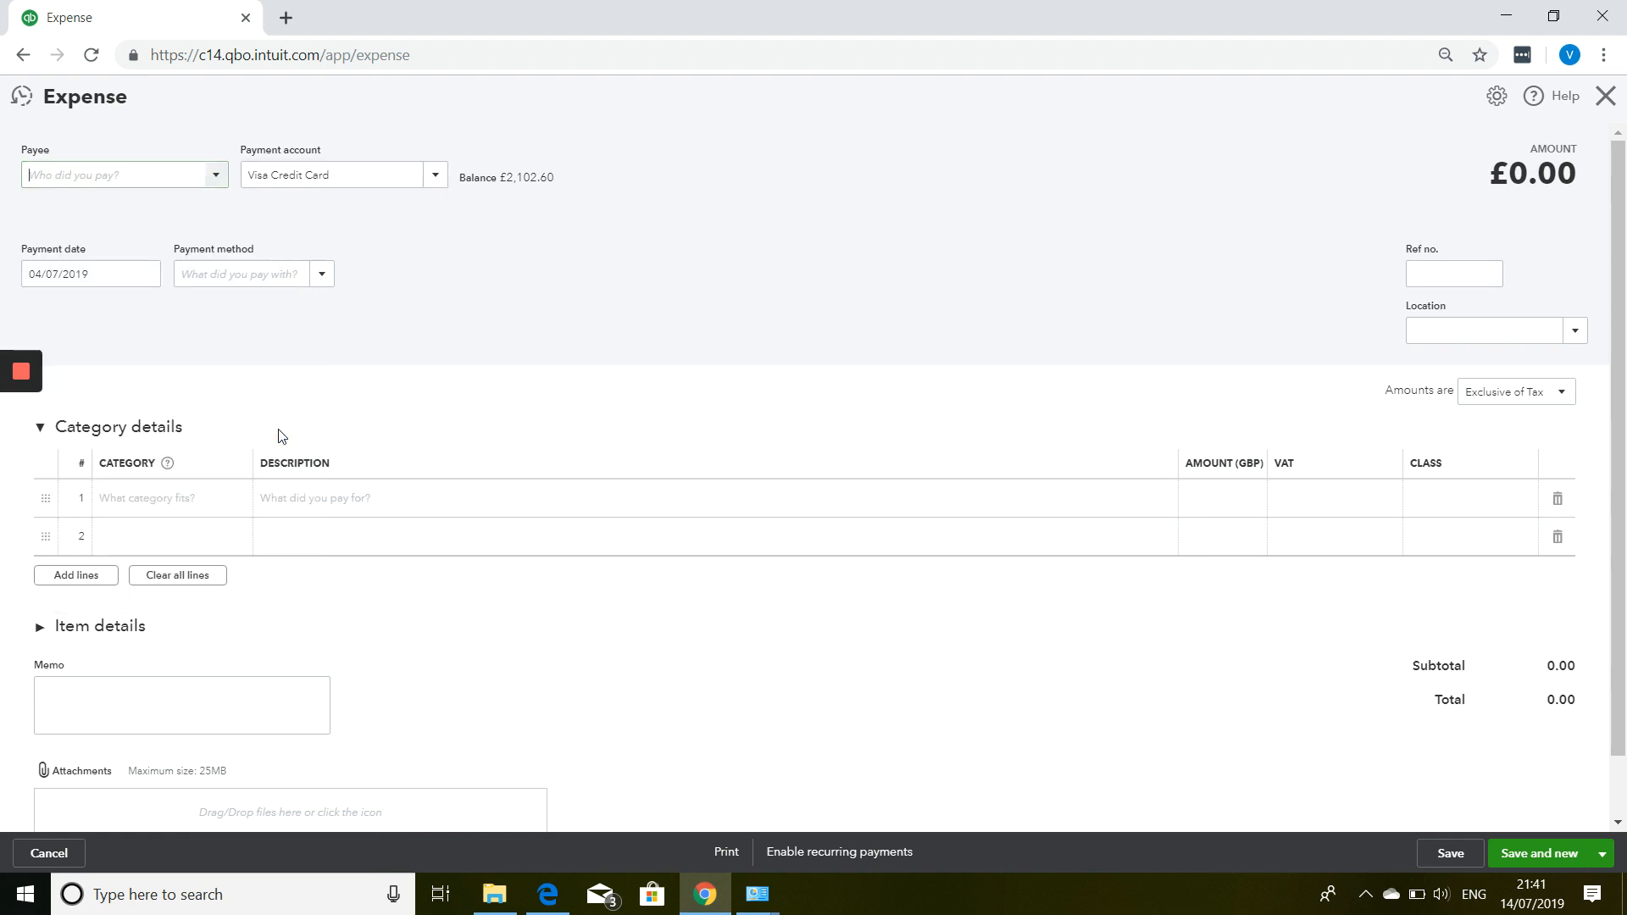
pyautogui.press('Tab')
pyautogui.press('Tab')
pyautogui.press('Tab')
pyautogui.press('Tab')
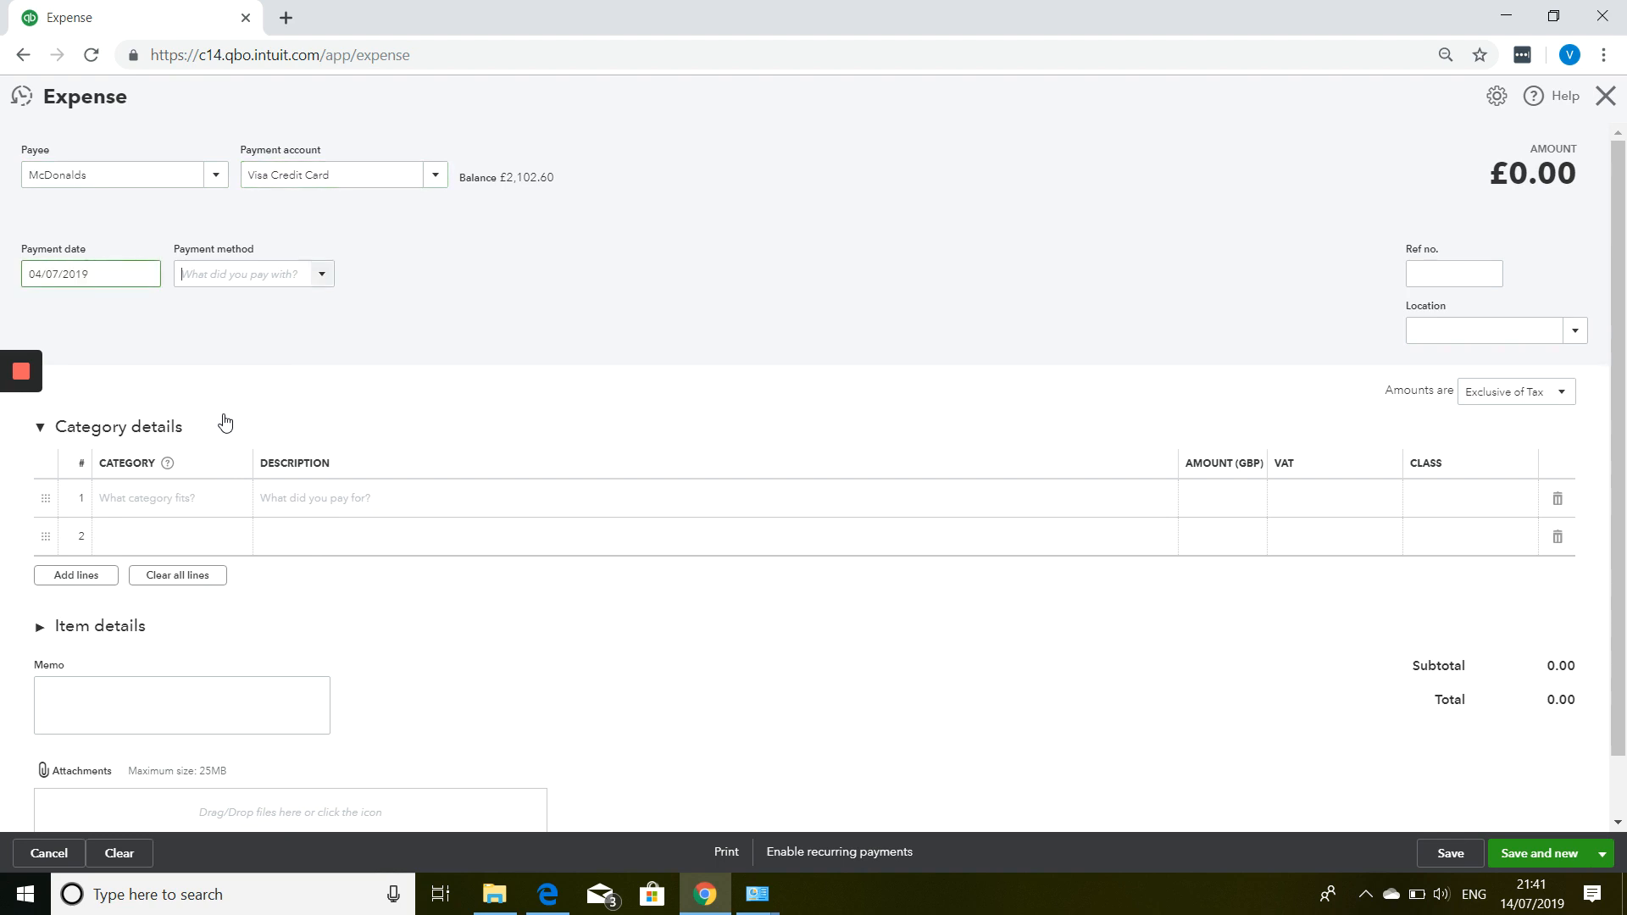
pyautogui.press('Tab')
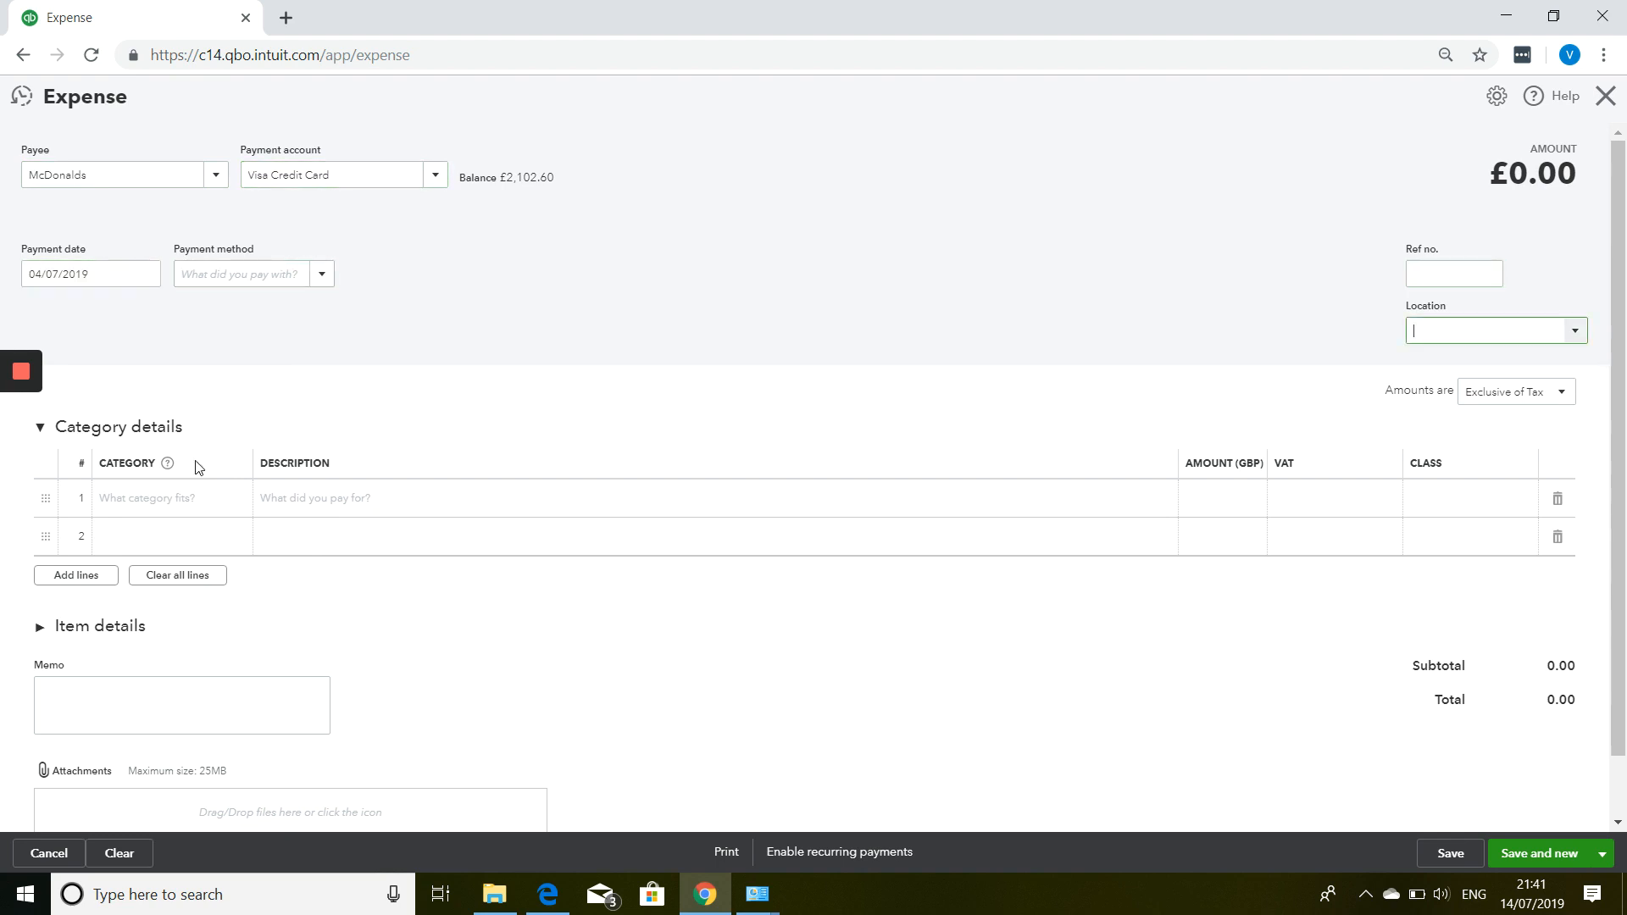
pyautogui.press('Tab')
# Add a Travel Expense line 'meal whilst out on bus' for 5.89.
pyautogui.click(172, 507)
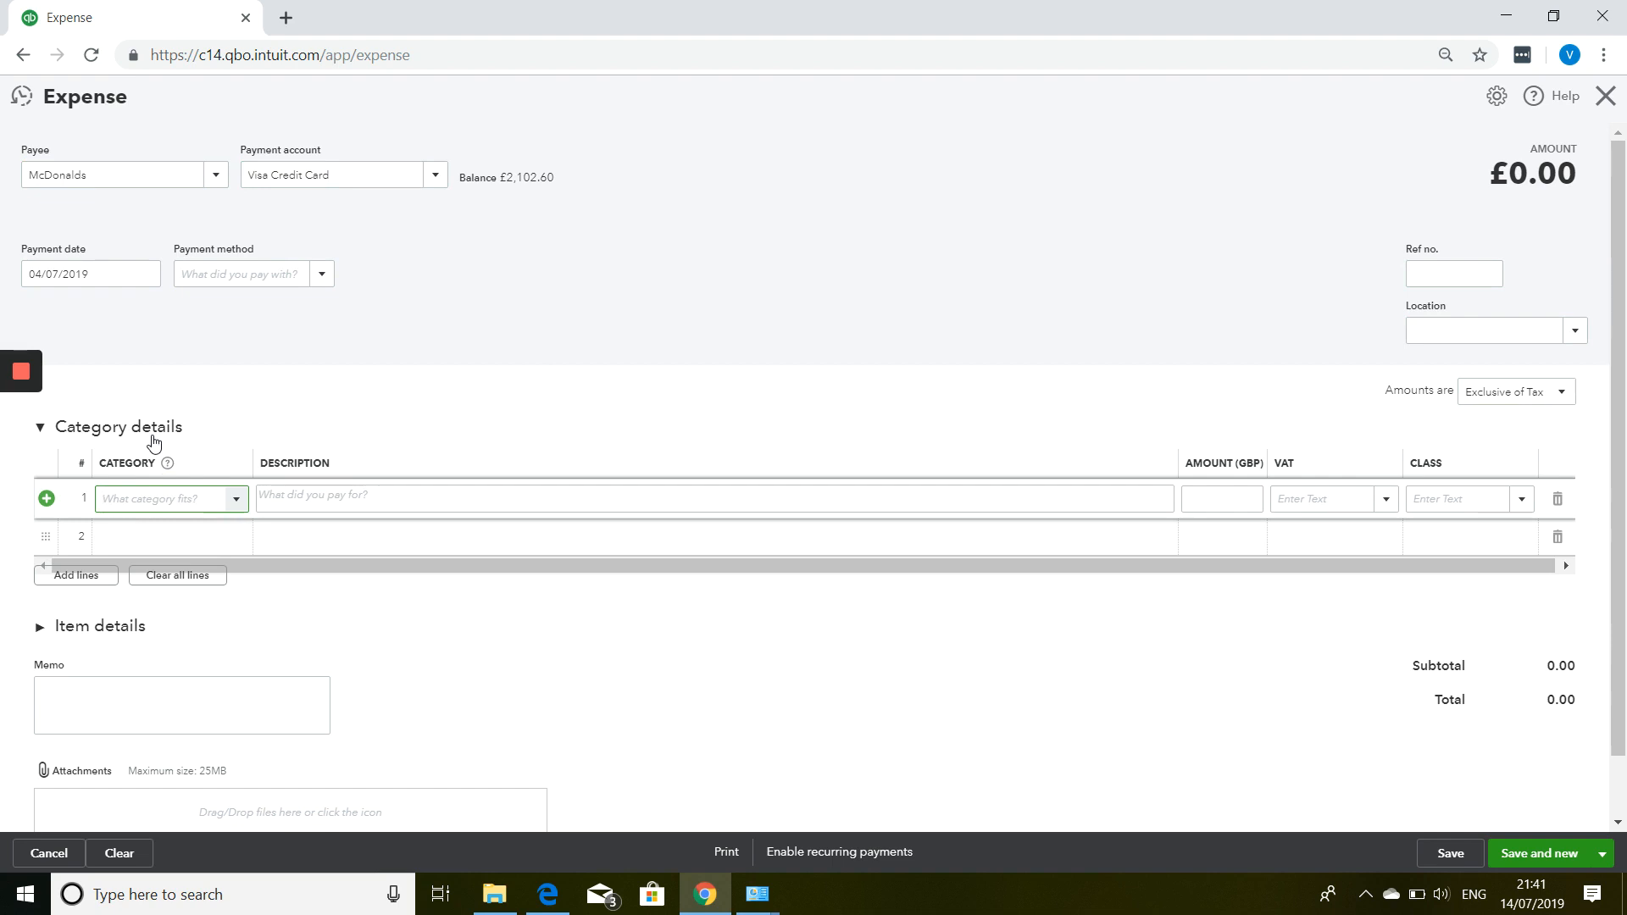
pyautogui.write('trav')
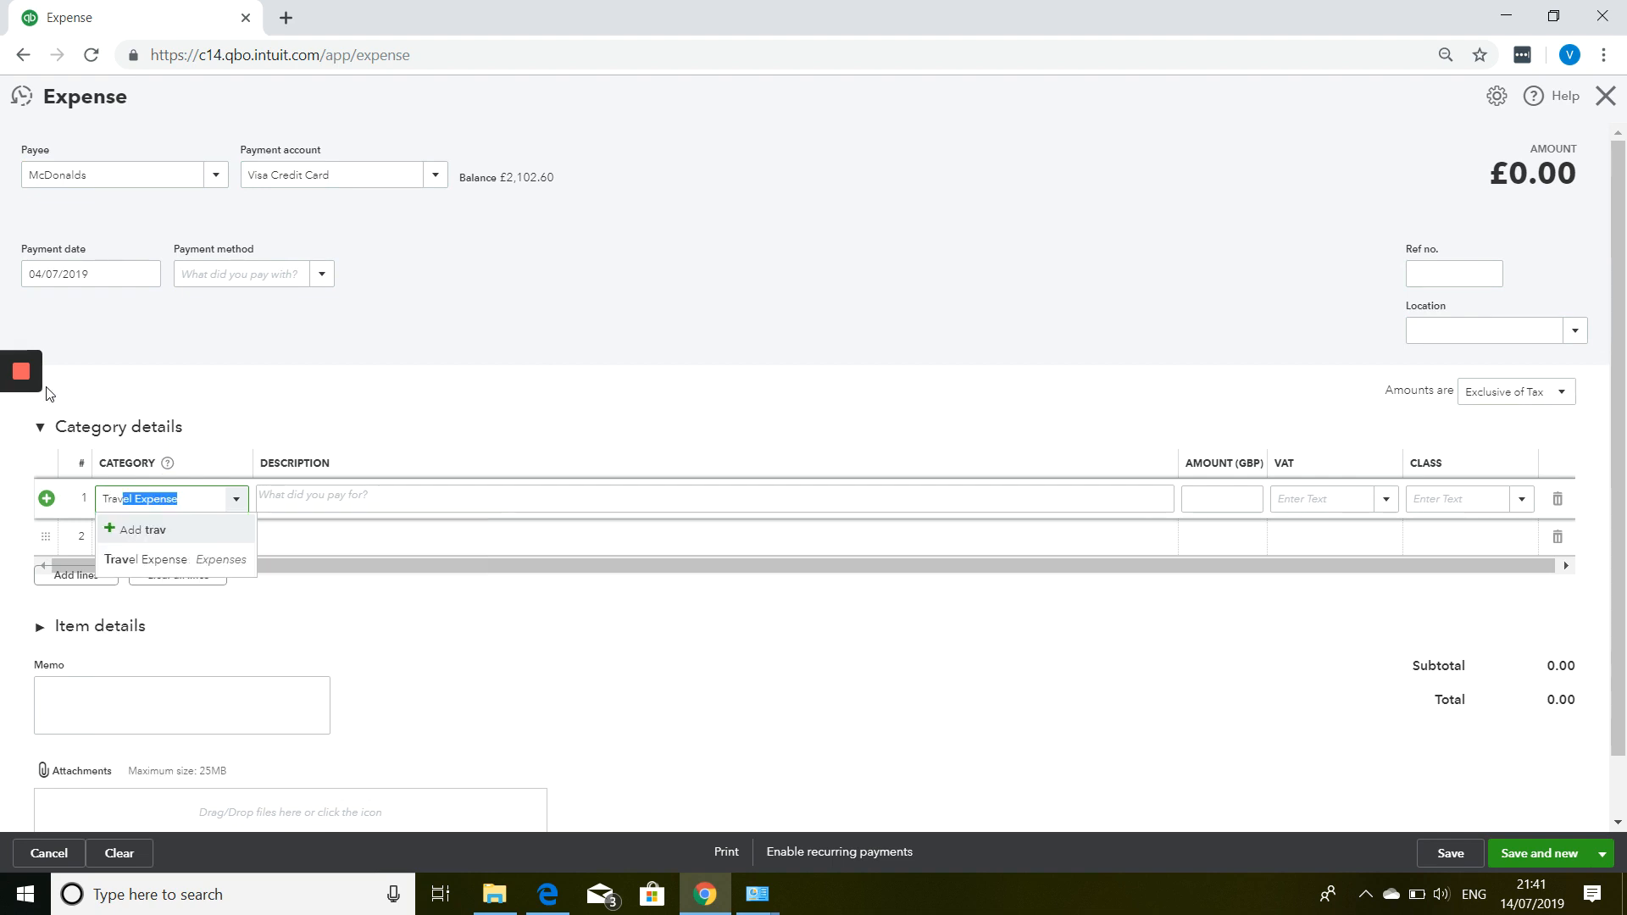
pyautogui.press('Tab')
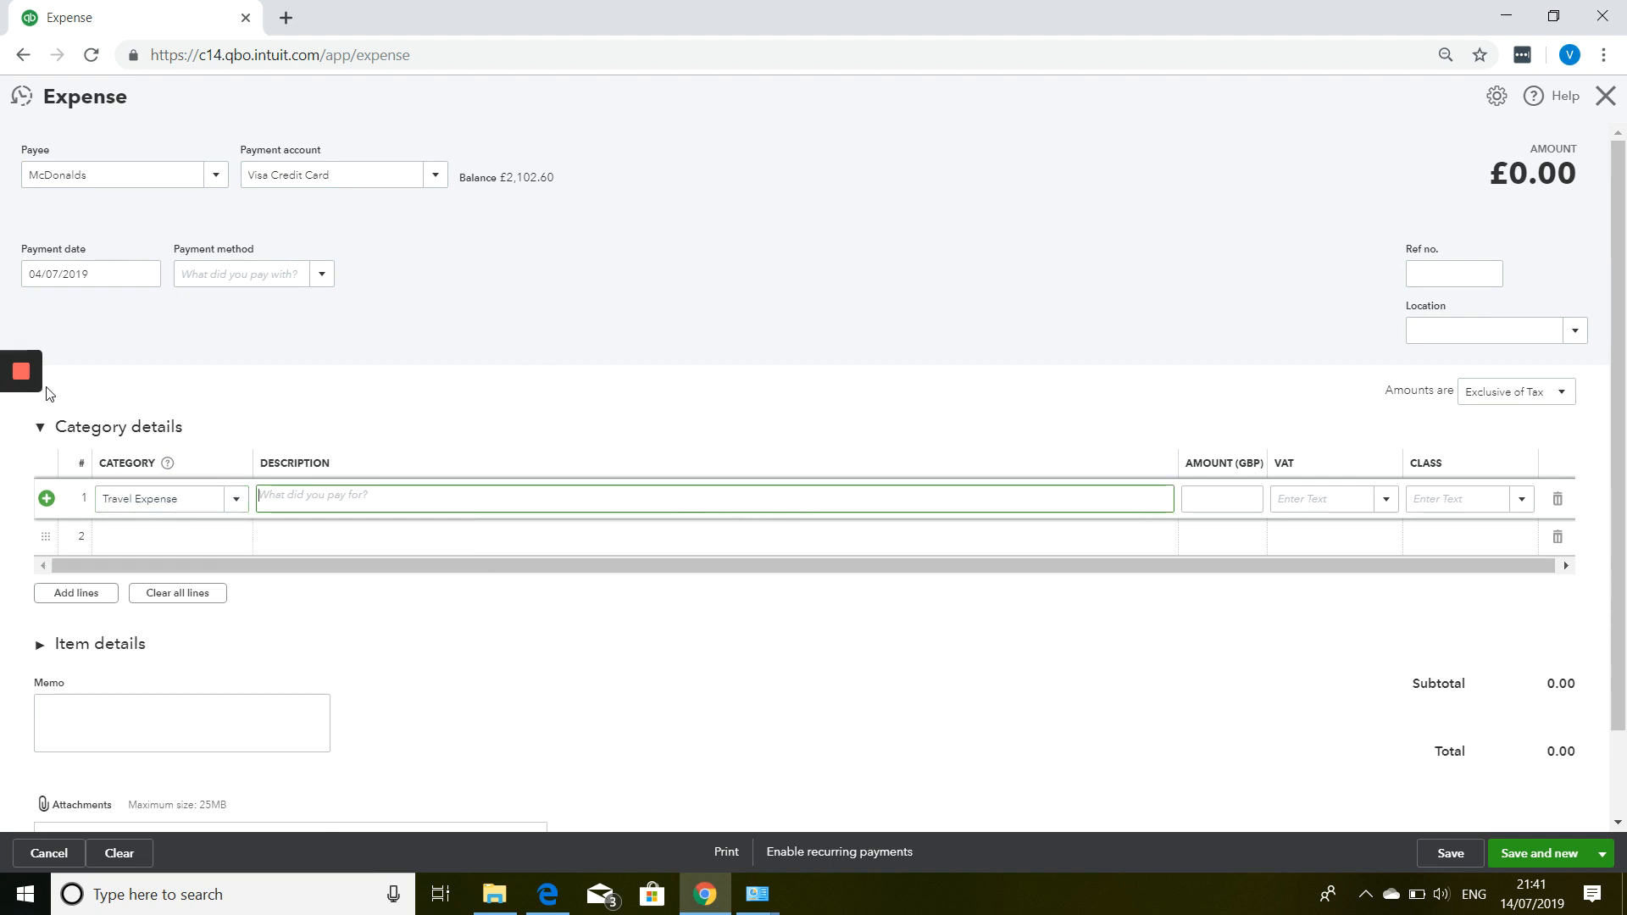
pyautogui.write('meal whilst out on business')
pyautogui.press('Tab')
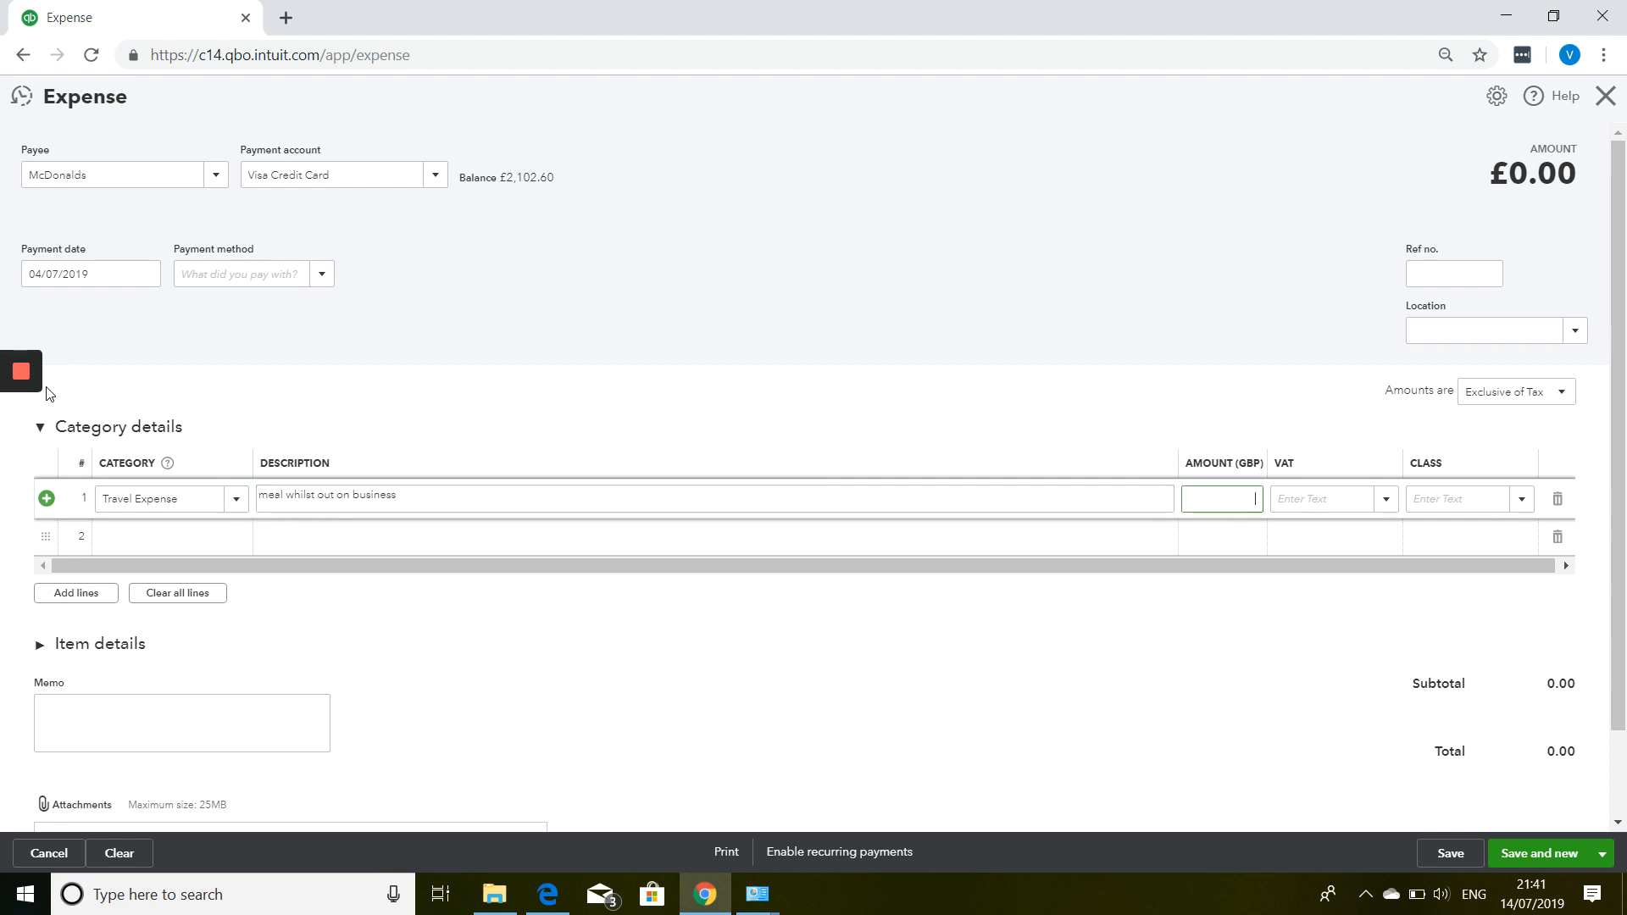
pyautogui.write('5.89')
pyautogui.press('Tab')
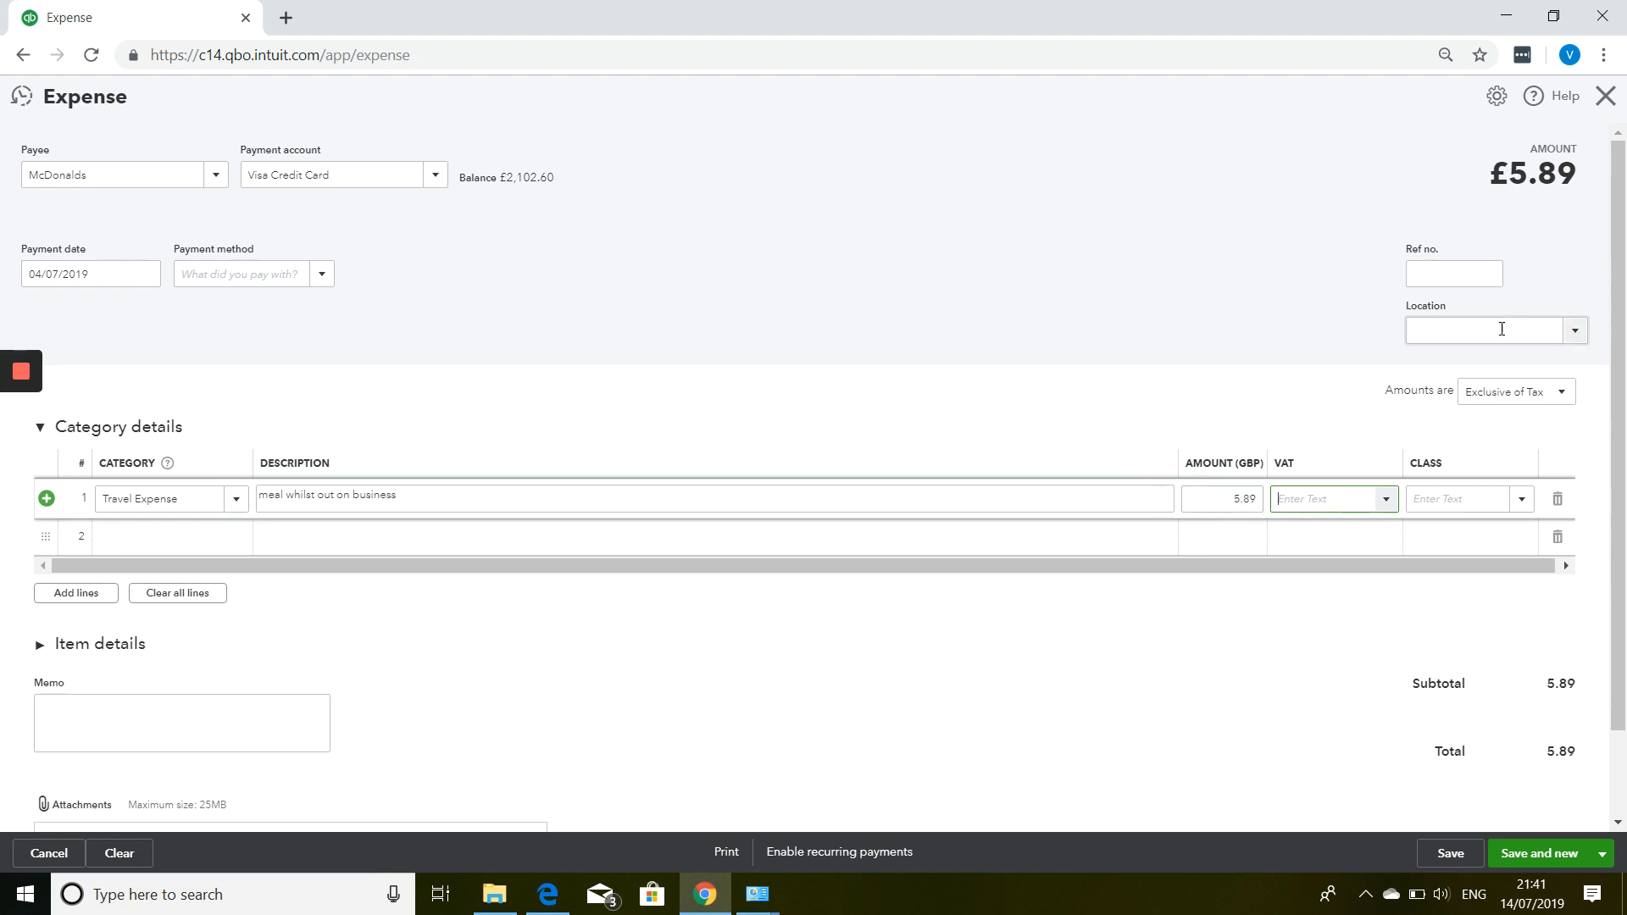
# Make amounts inclusive of tax, apply 20.0% S VAT, and save and close.
pyautogui.click(1496, 394)
pyautogui.click(1485, 449)
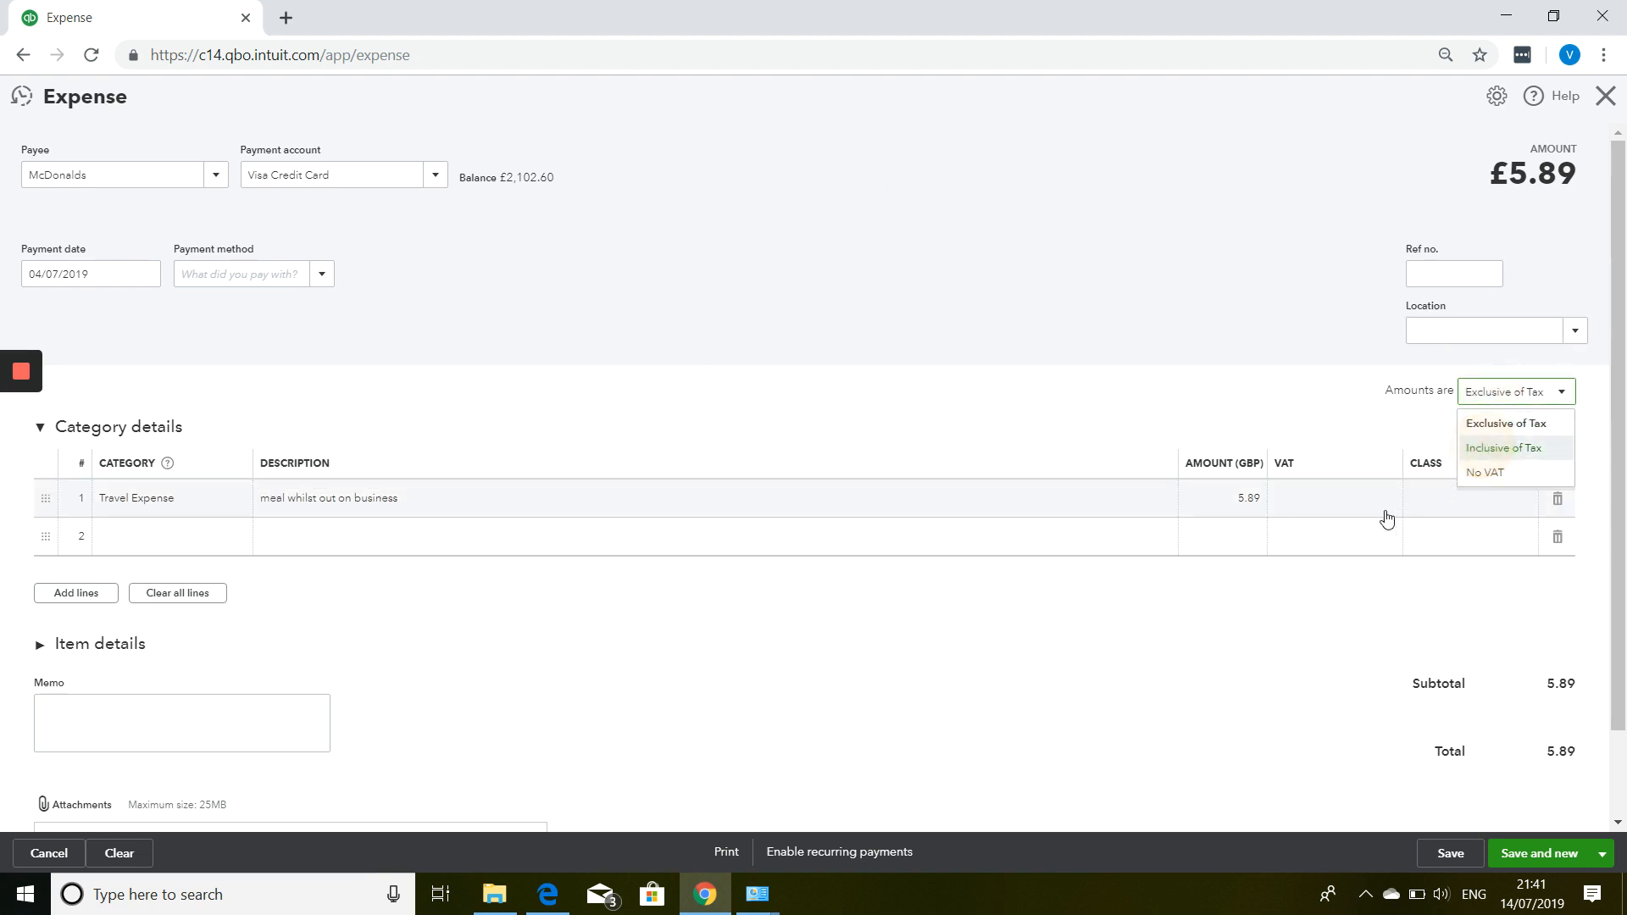
pyautogui.click(1333, 500)
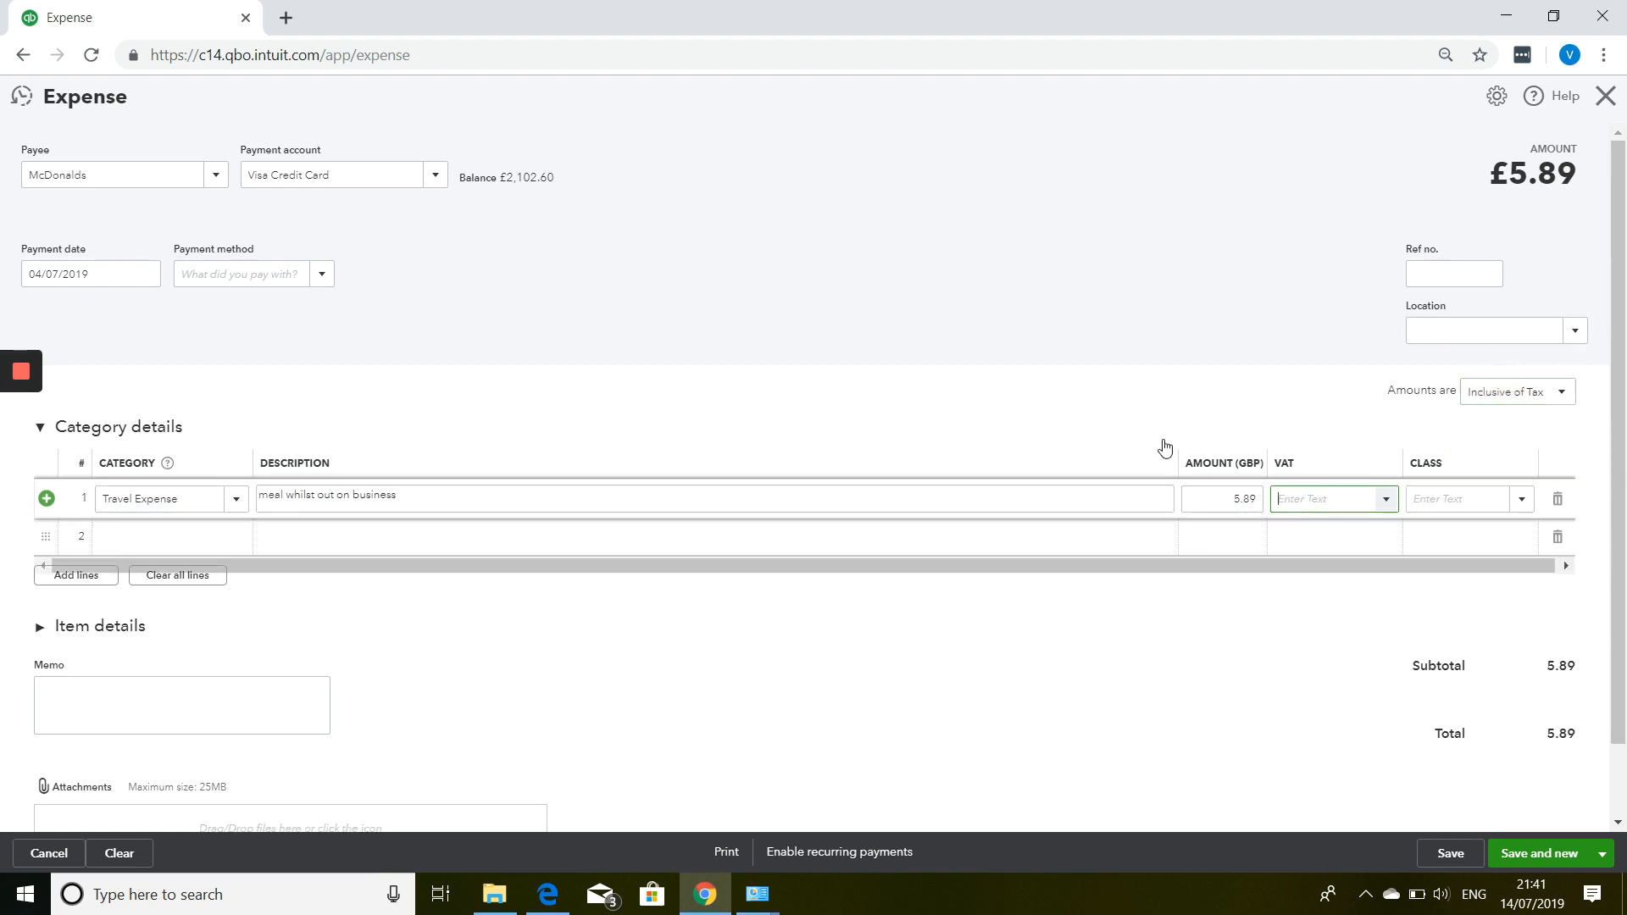
pyautogui.write('20')
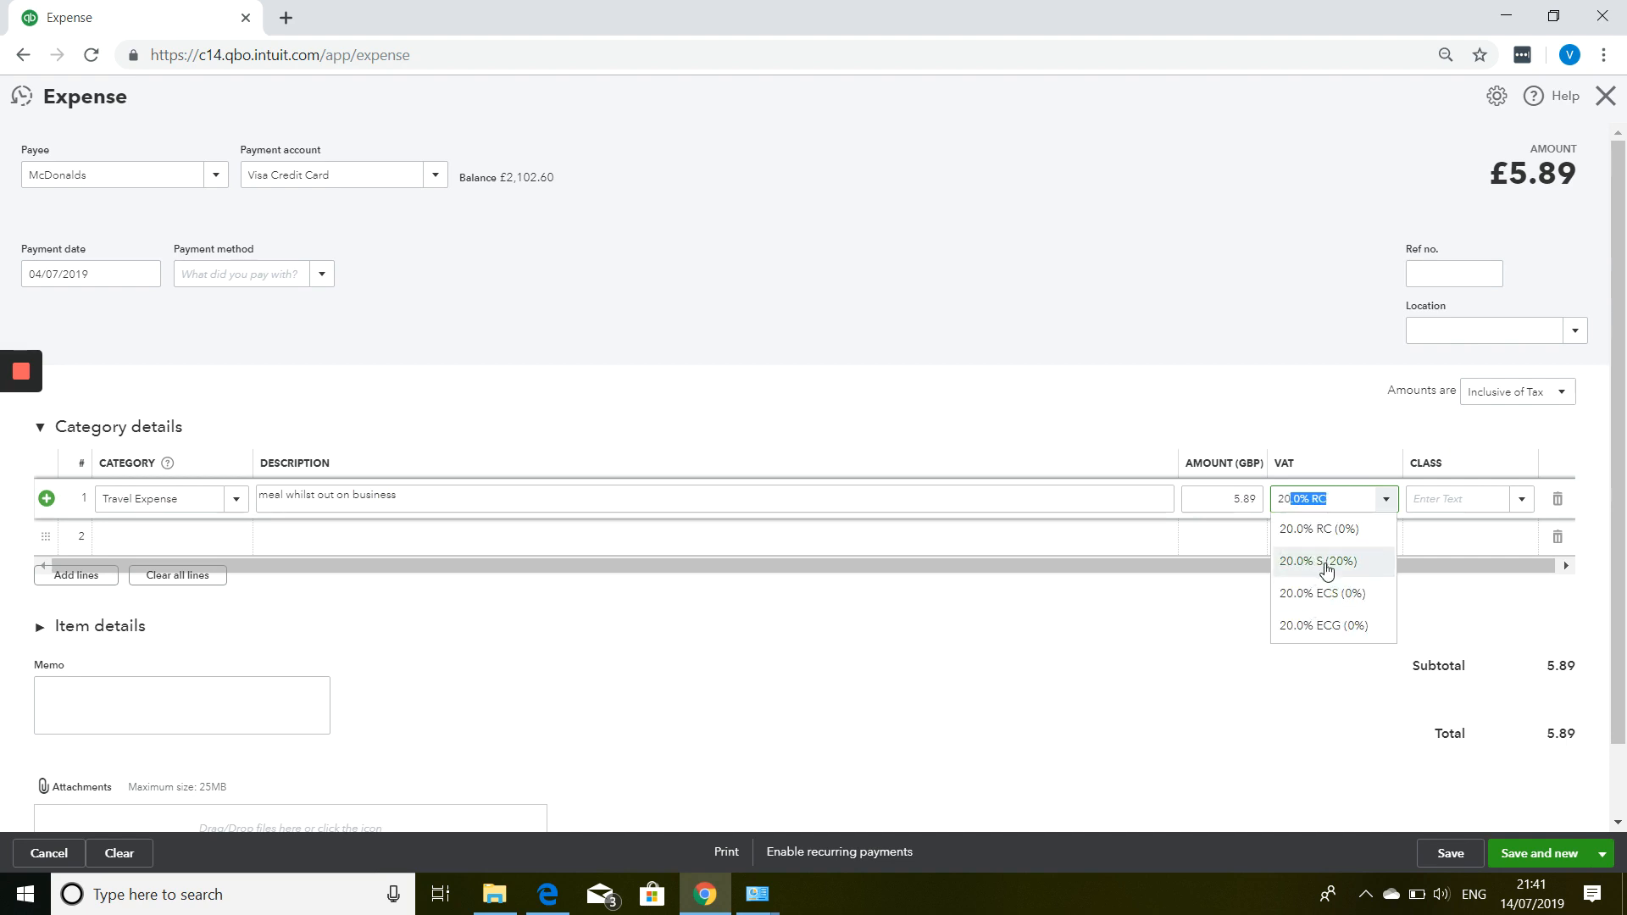
pyautogui.click(1327, 566)
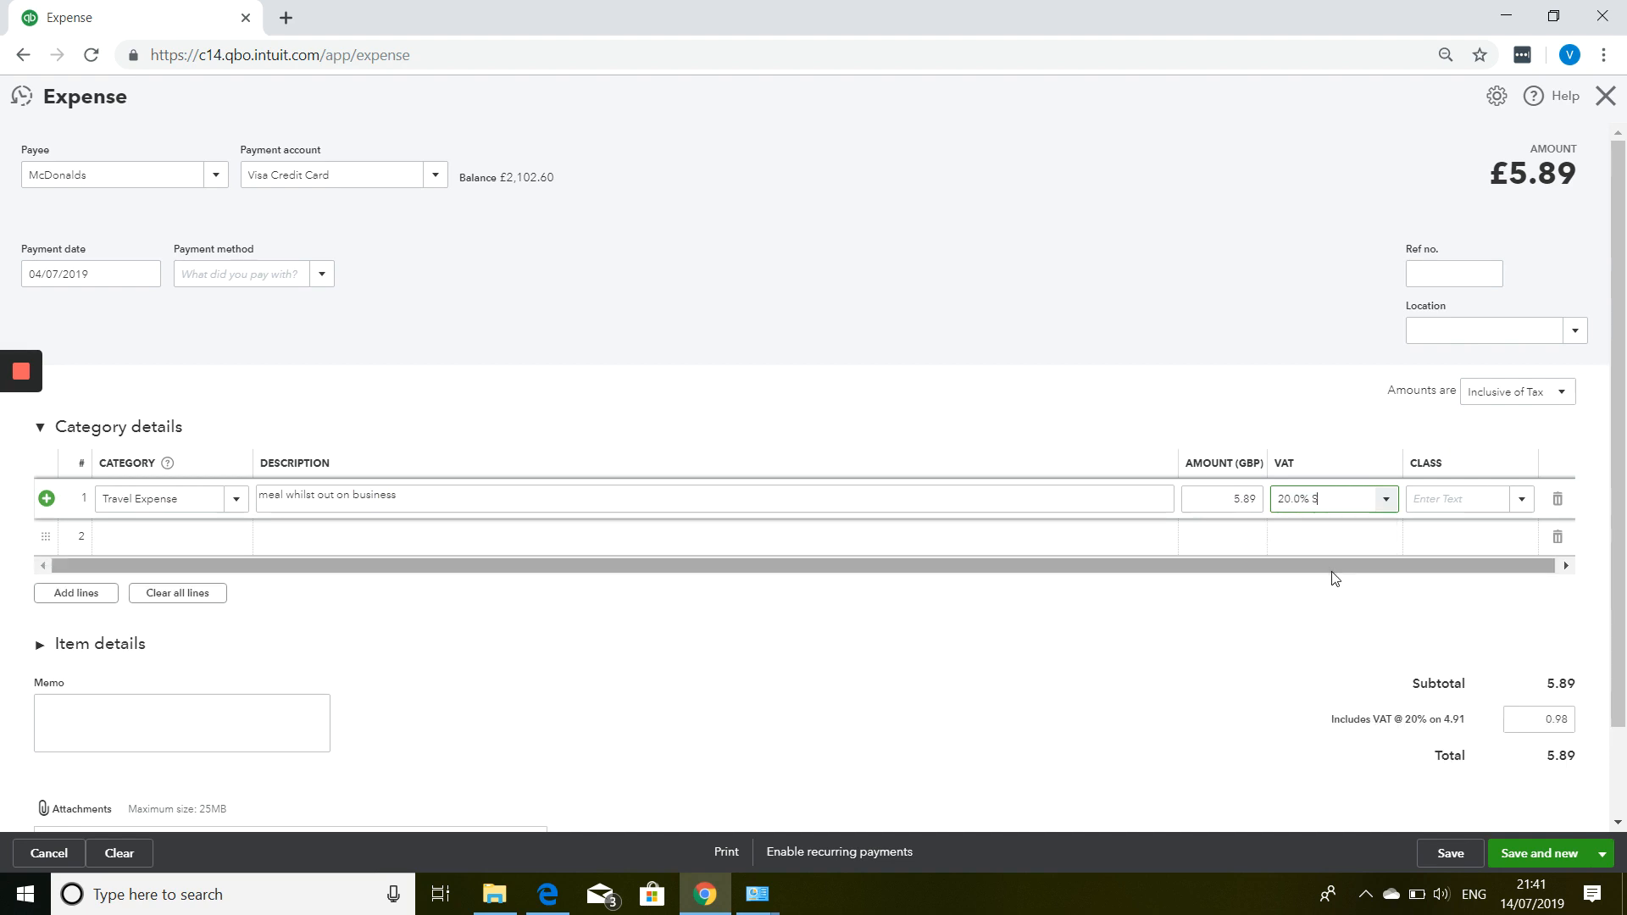
pyautogui.scroll(-2, 1334, 579)
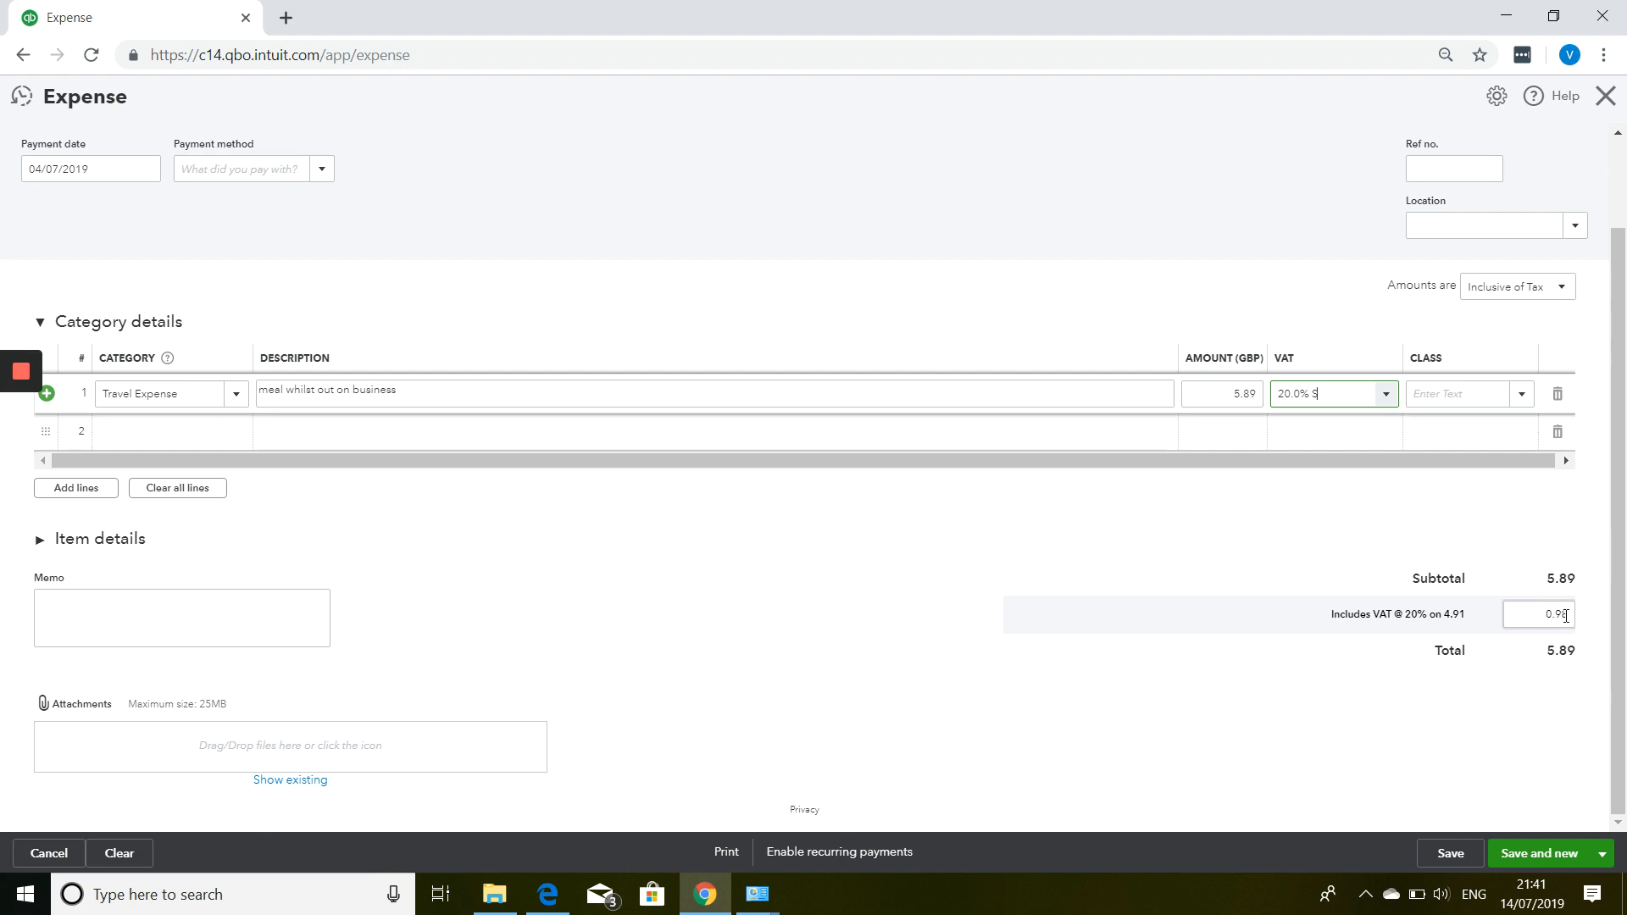
pyautogui.click(1605, 859)
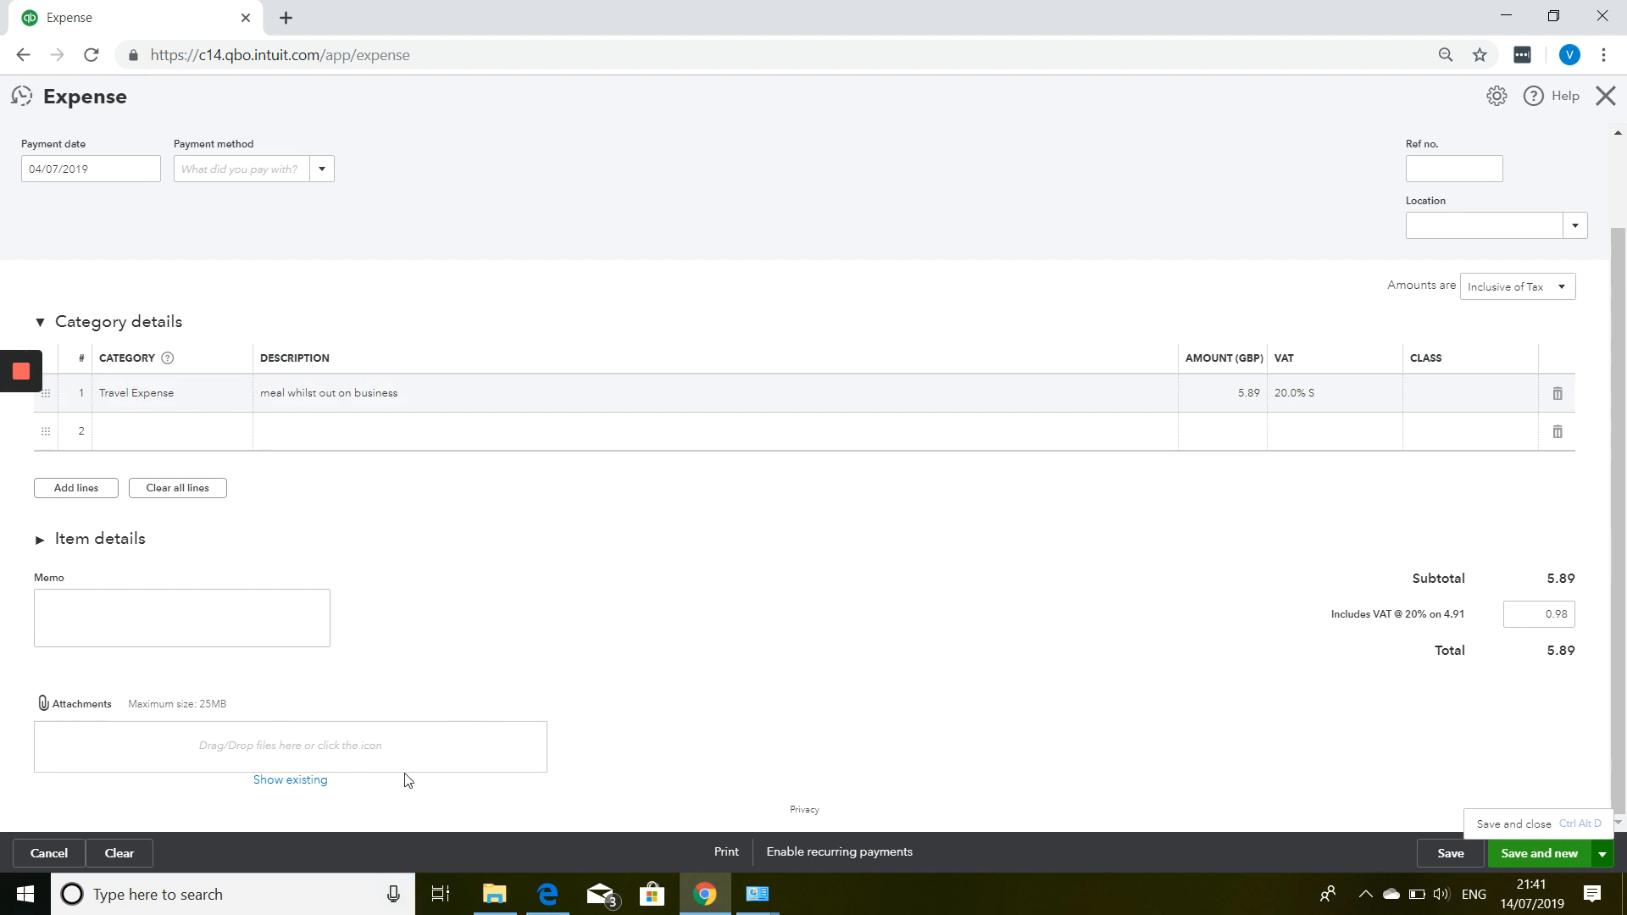
pyautogui.click(1502, 824)
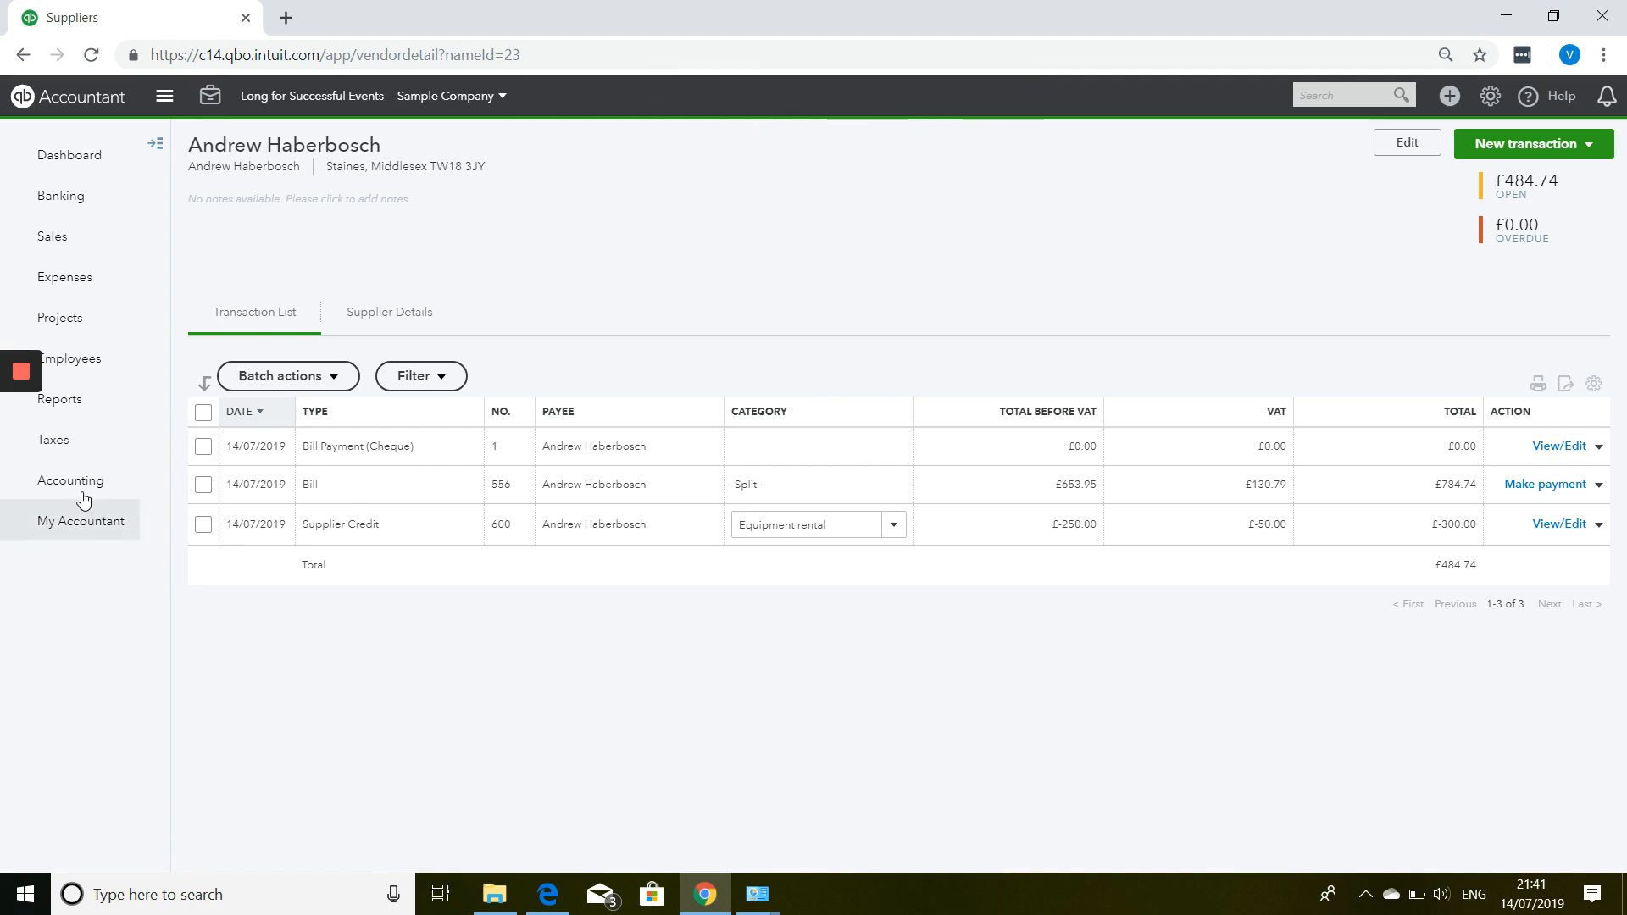
# Return to the supplier's transaction list showing Bill Payment 1, bill 556 and credit 600.
pyautogui.moveTo(67, 484)
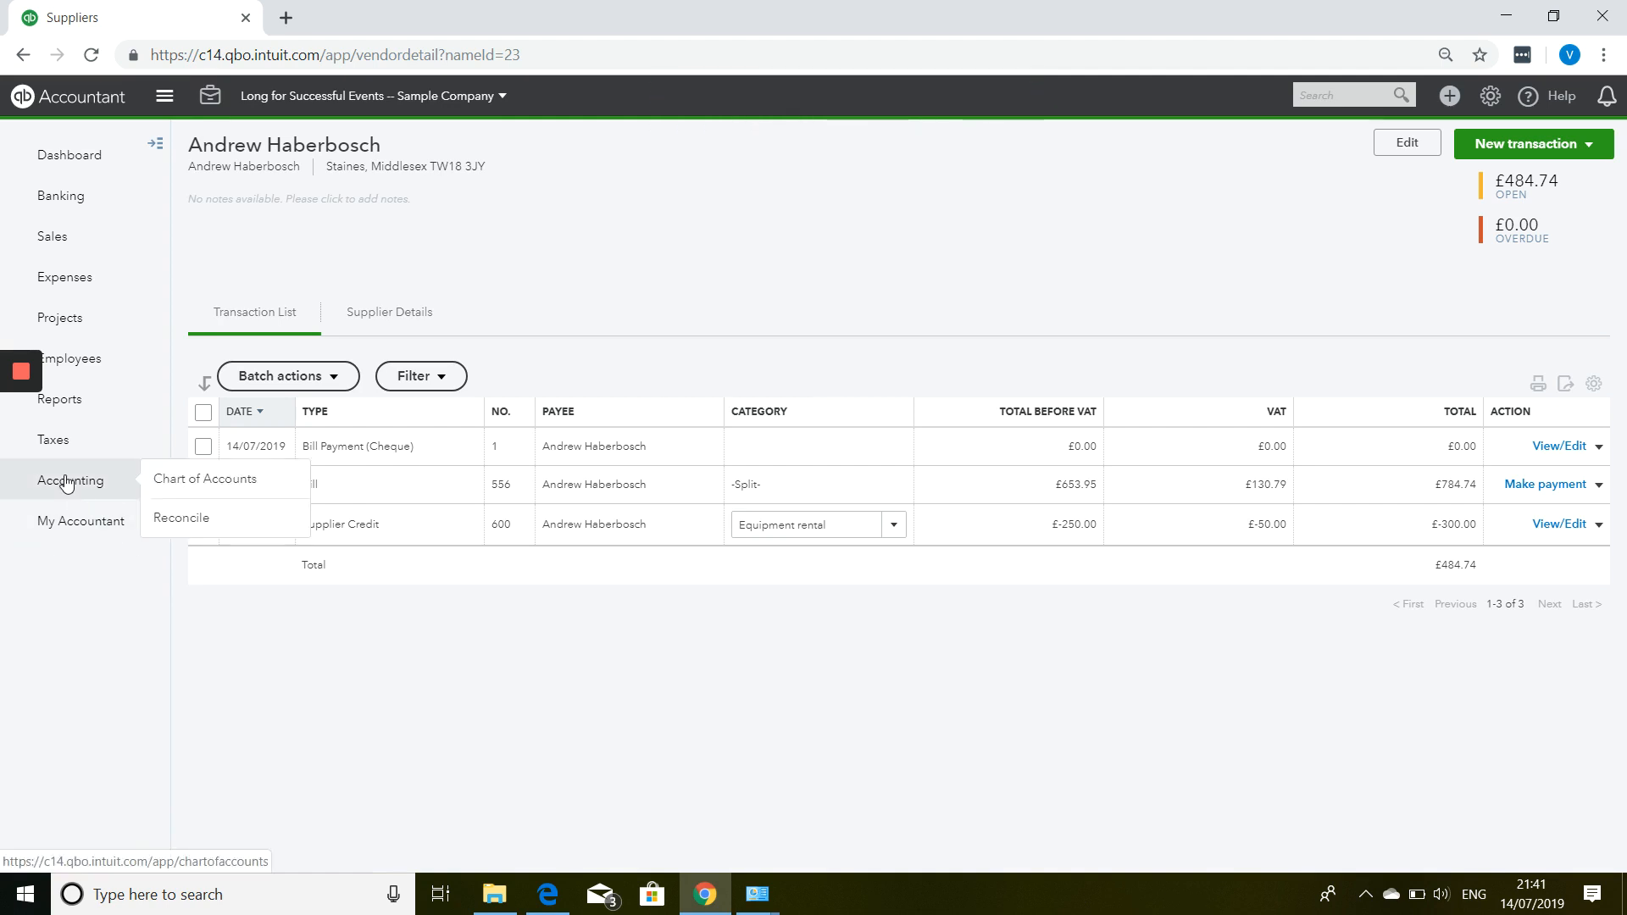
pyautogui.moveTo(18, 374)
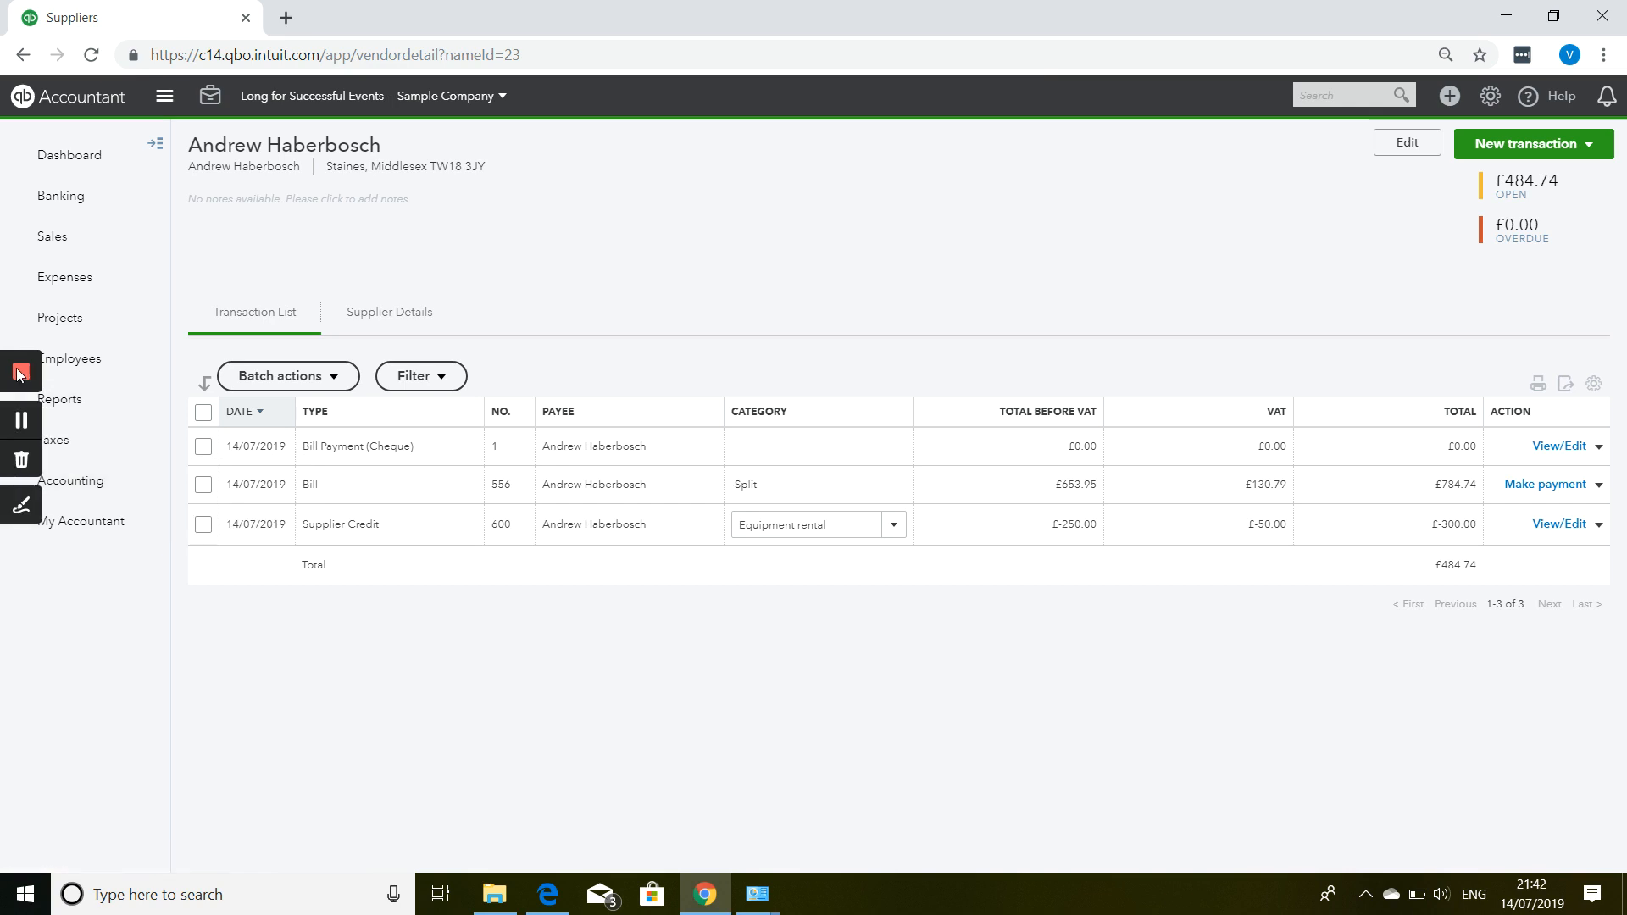